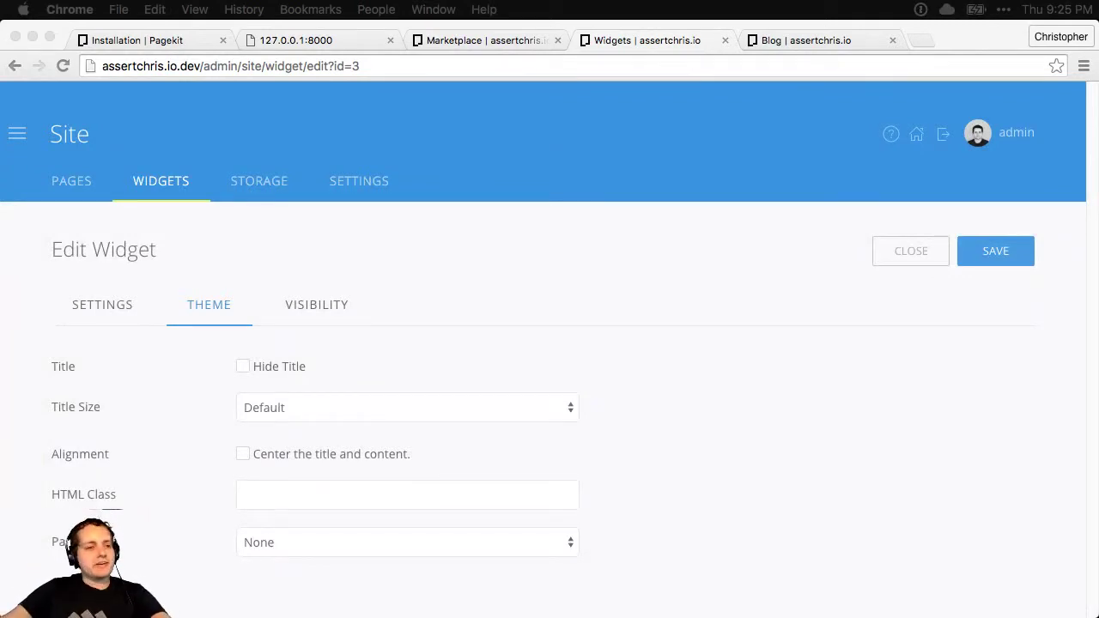
Bring the browser forward and look over the public blog and widget editor tabs
left_click(792, 493)
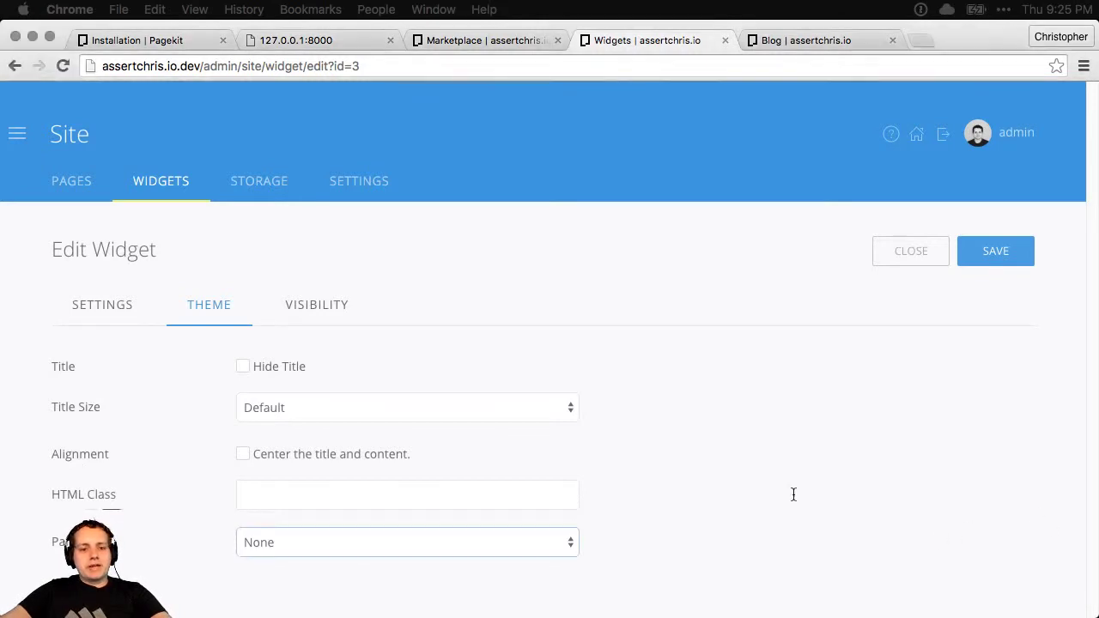
left_click(726, 518)
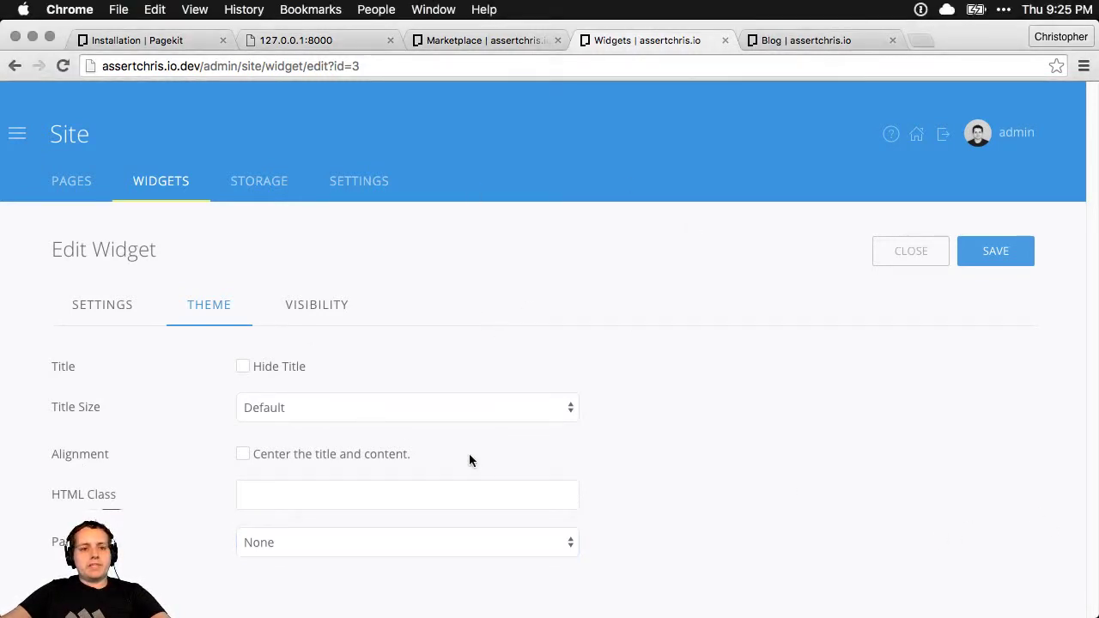
left_click(798, 41)
left_click(651, 40)
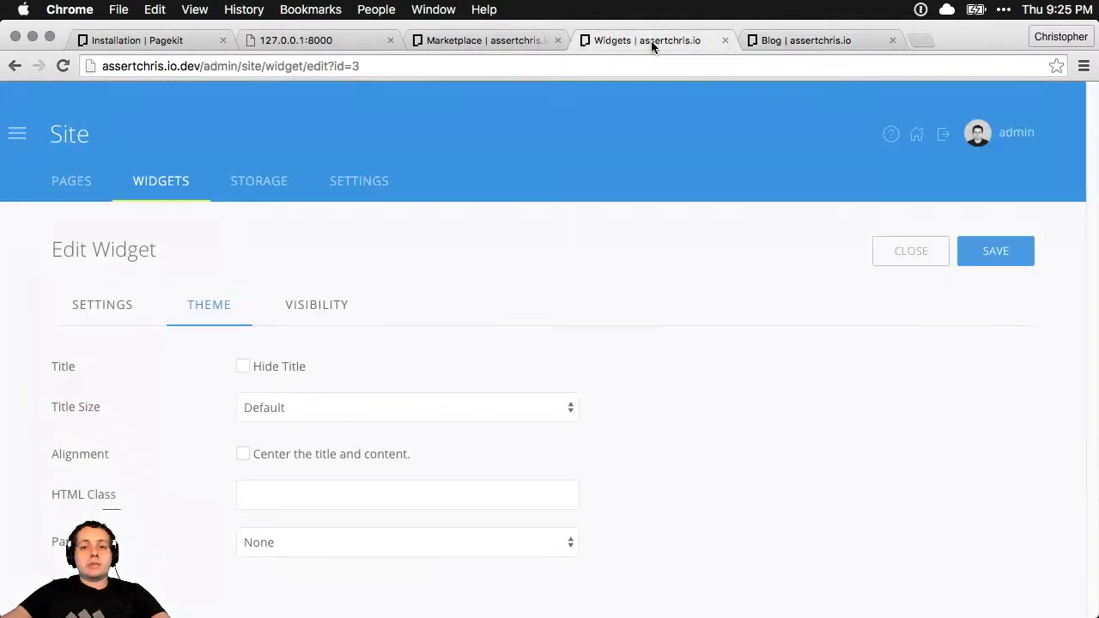
Close the Marketplace and 127.0.0.1:8000 error tabs and return to the widget editor
left_click(515, 42)
left_click(557, 40)
left_click(351, 39)
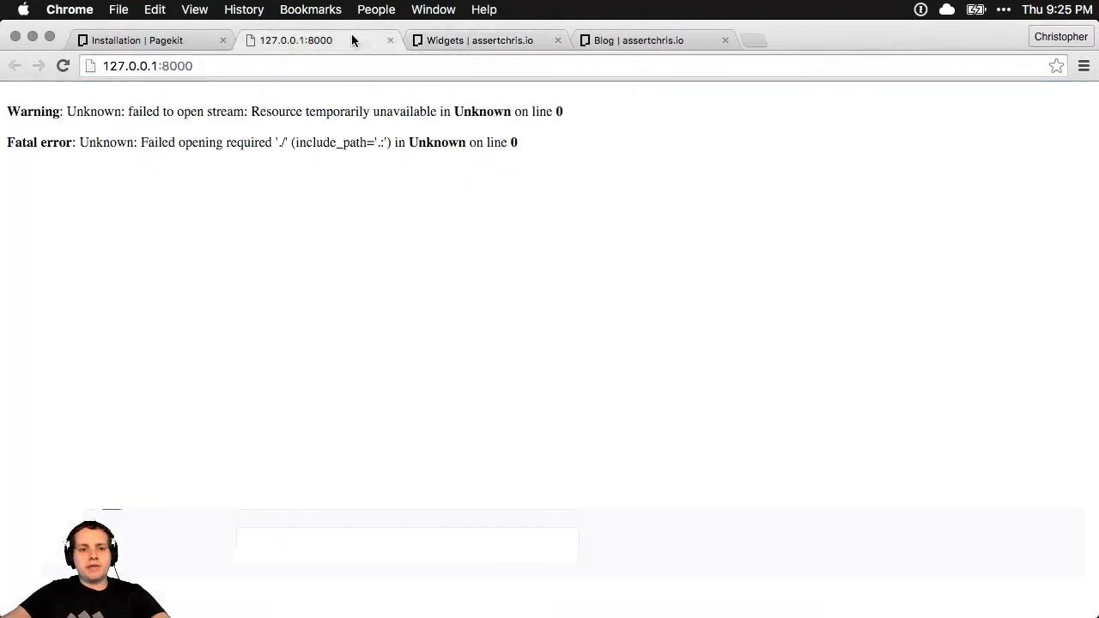
left_click(391, 40)
left_click(185, 42)
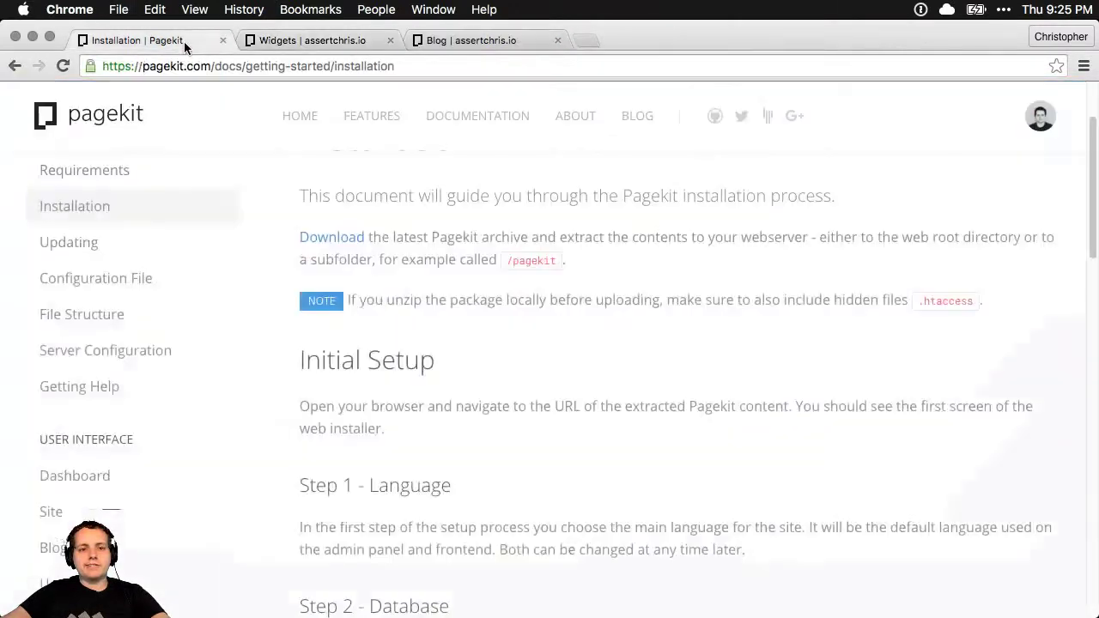
left_click(266, 40)
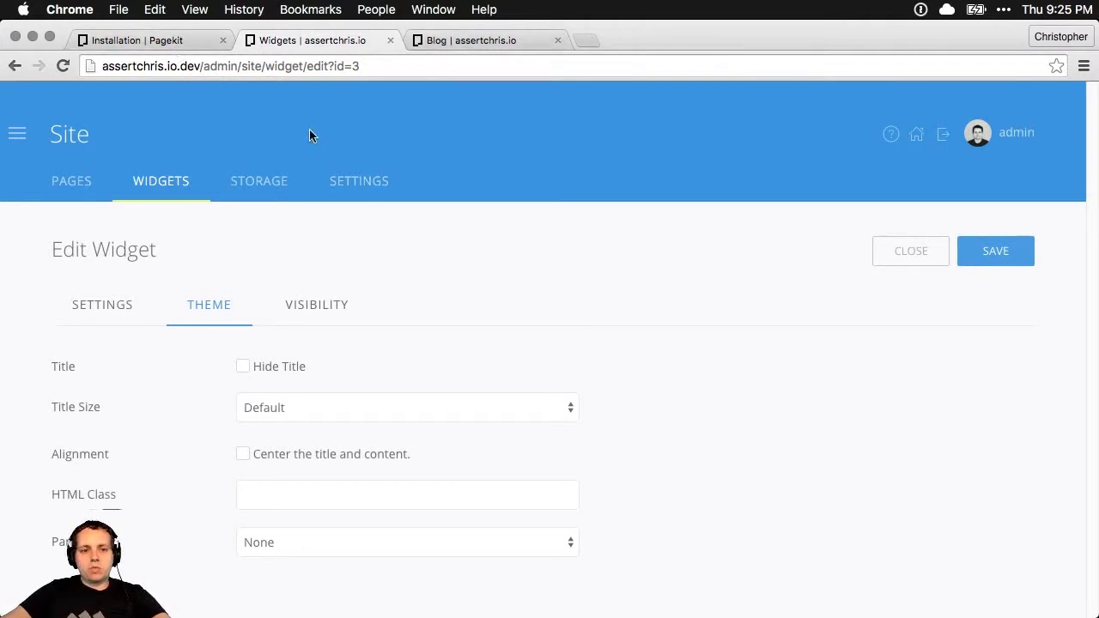
left_click(18, 134)
Install the Userprofile extension from page 2 of the Marketplace
left_click(87, 399)
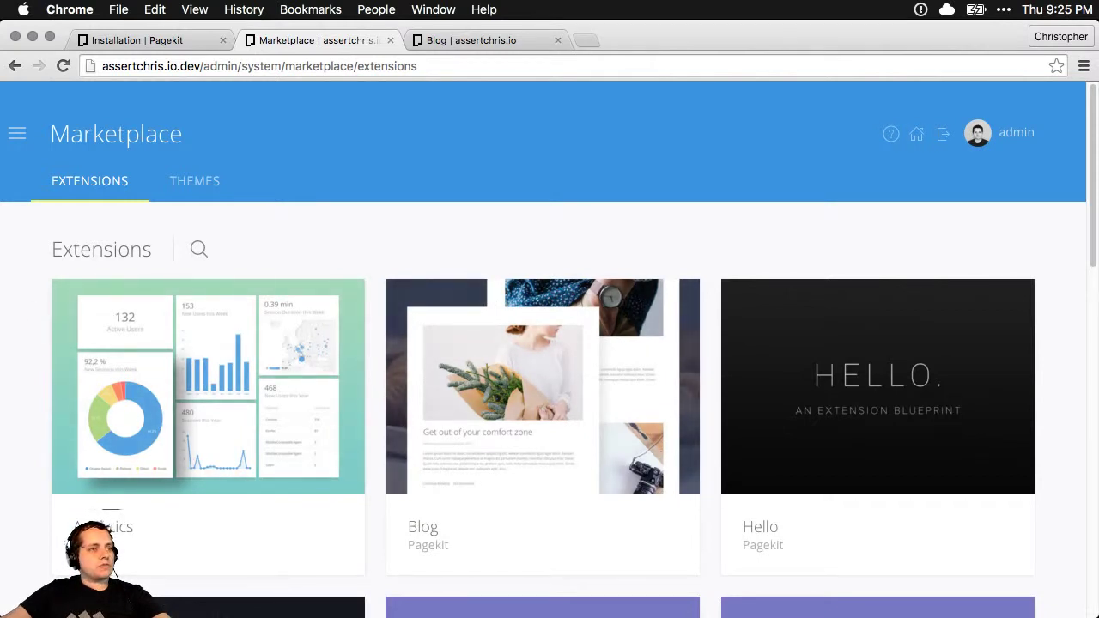
key("super+space")
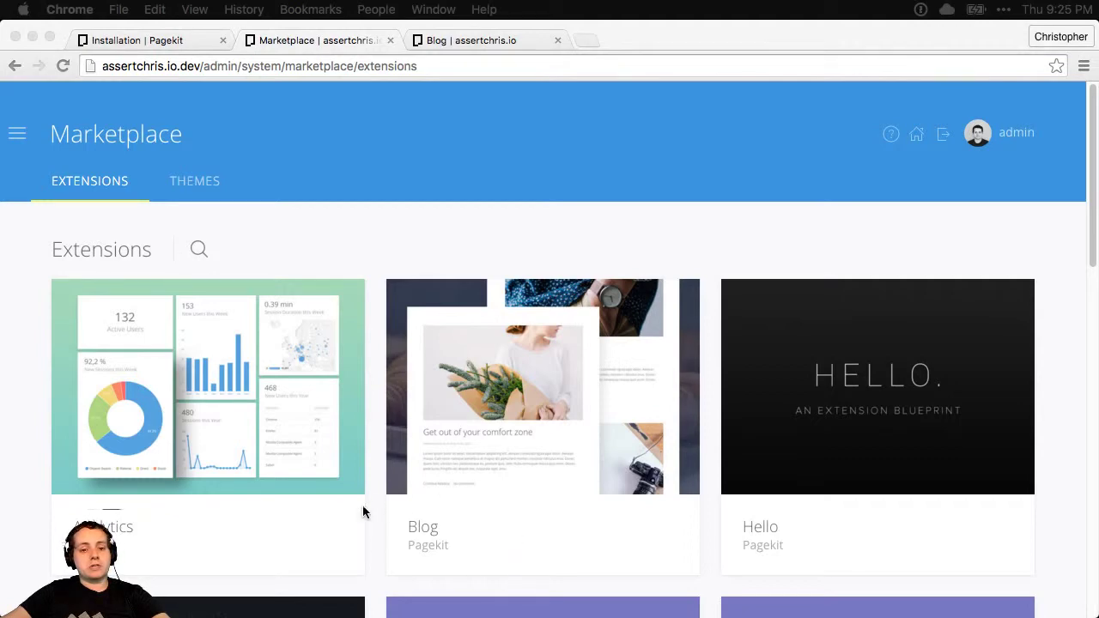
left_click(374, 496)
scroll(374, 496, "down", 5)
scroll(375, 492, "down", 3)
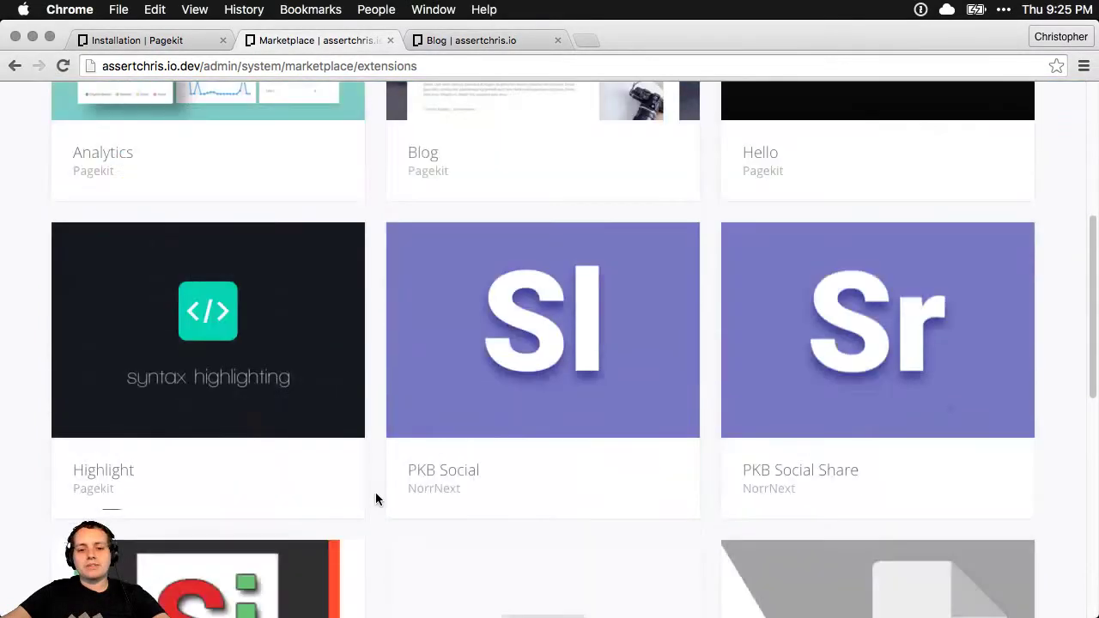
scroll(375, 491, "down", 11)
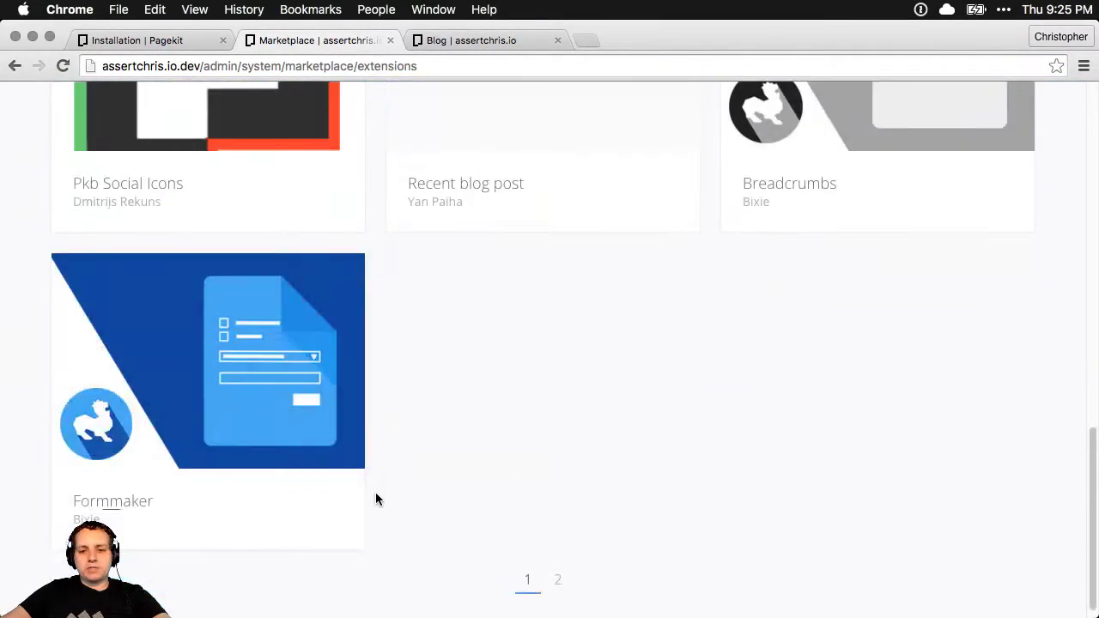
scroll(375, 492, "down", 1)
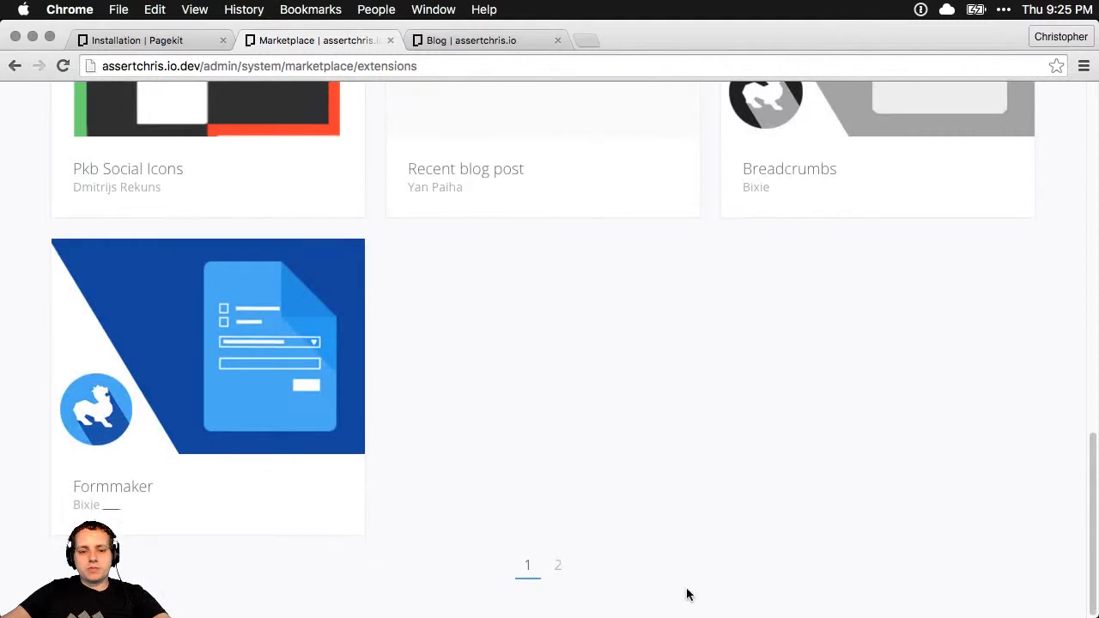
left_click(557, 568)
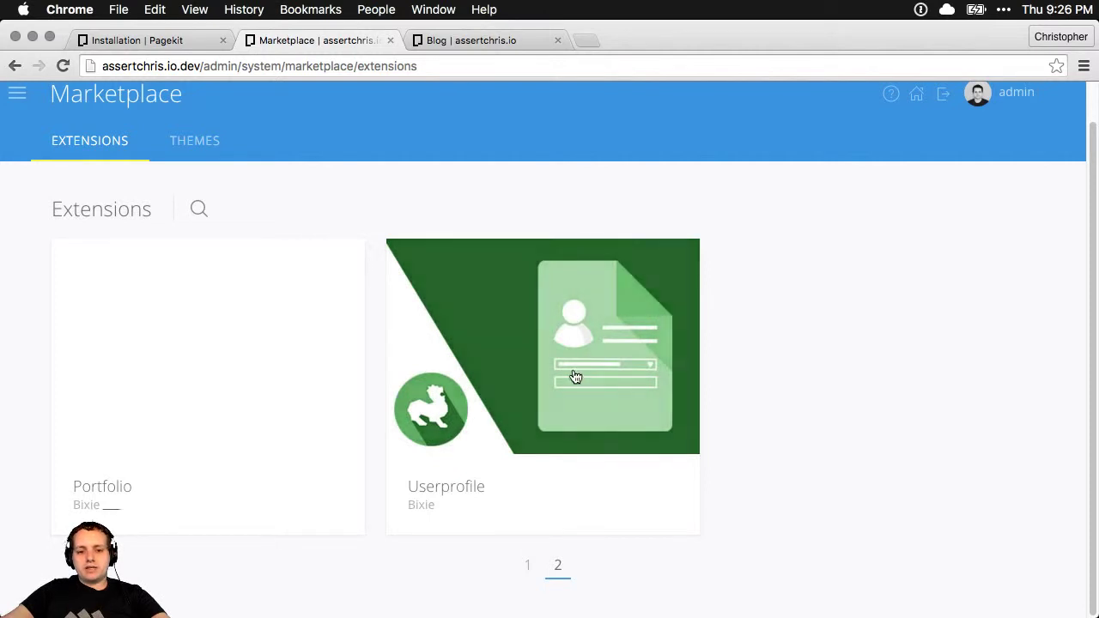
left_click(569, 375)
left_click(1021, 182)
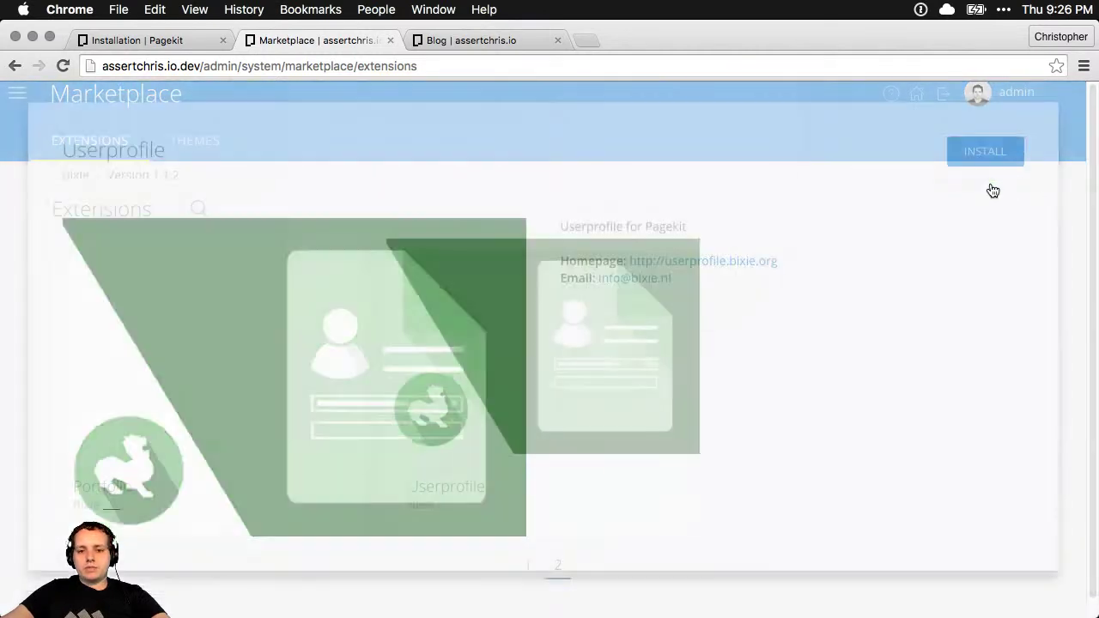
Open the admin dashboard in a new tab and start a new form in Formmaker
left_click(237, 64)
key("cmd+c")
key("cmd+t")
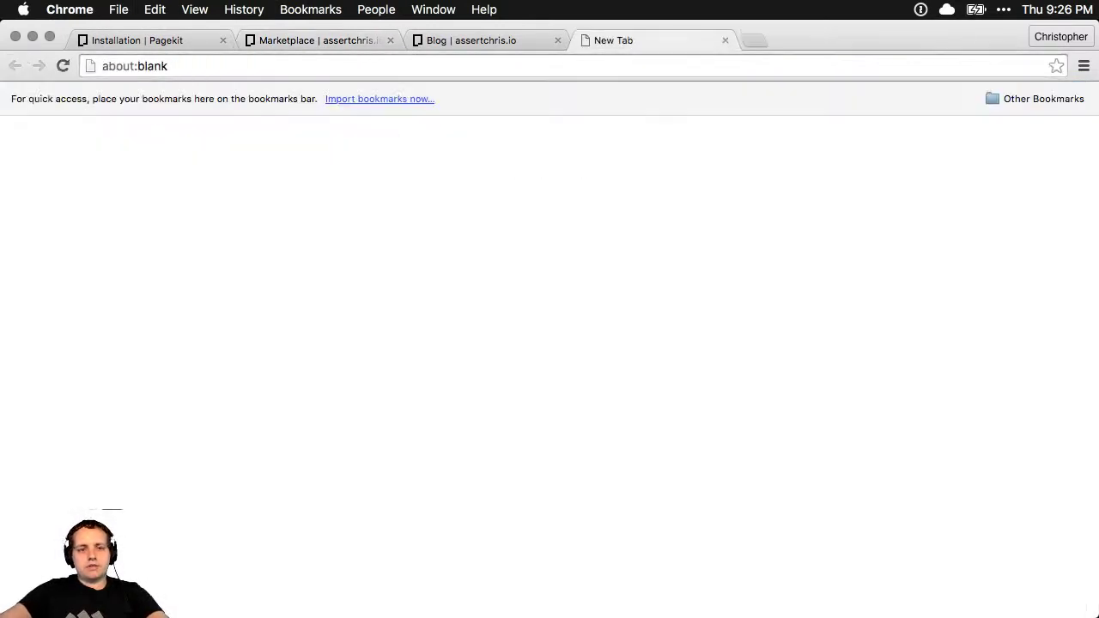
key("cmd+v")
key("Return")
left_click_drag(606, 42, 456, 47)
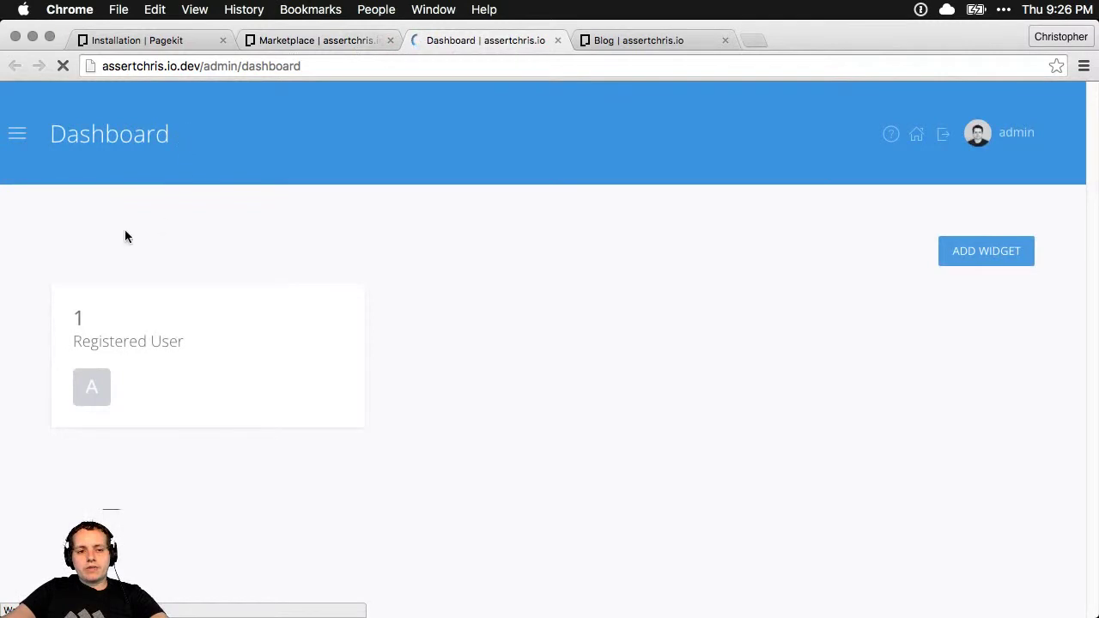
left_click(17, 136)
left_click(74, 219)
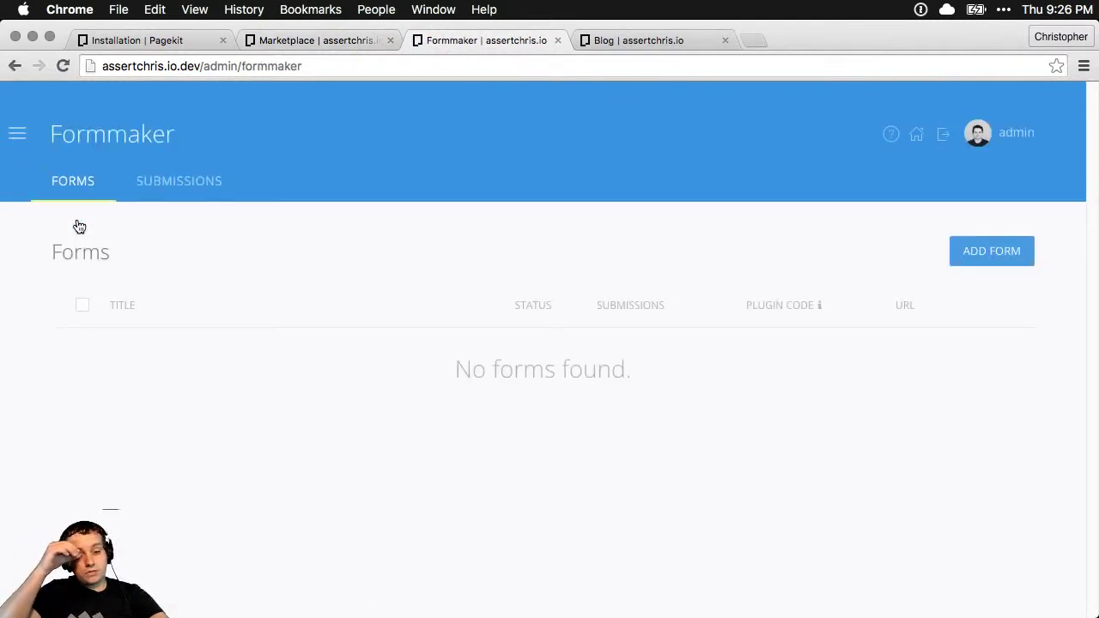
left_click(987, 263)
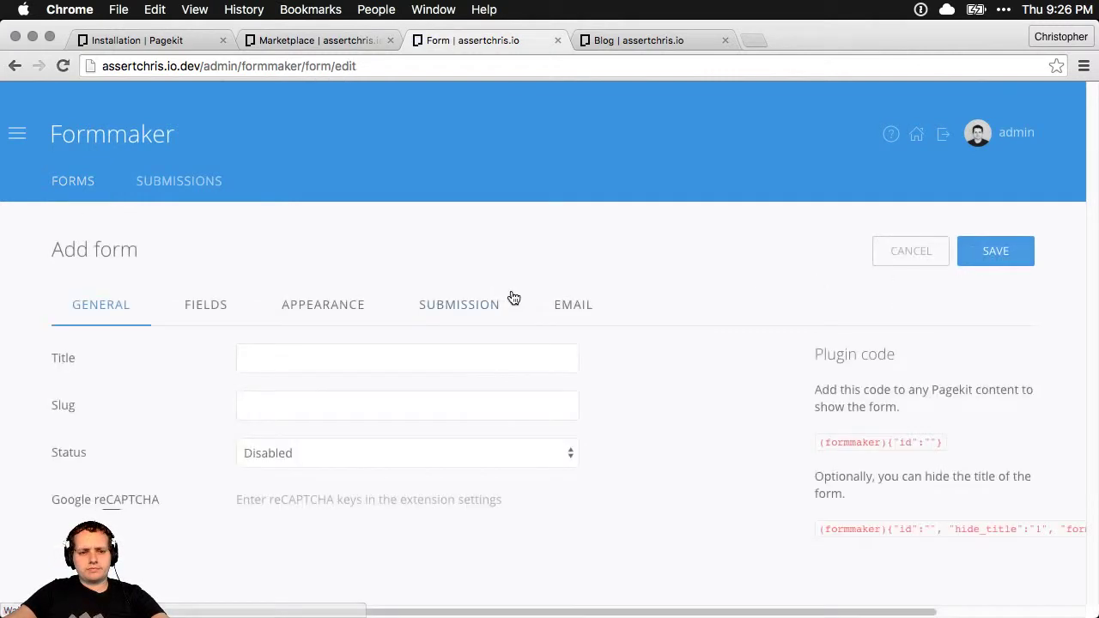
Save a new form titled 'Sign up!' with slug sign-up and status Enabled
left_click(240, 358)
type("Sign up!")
left_click(269, 412)
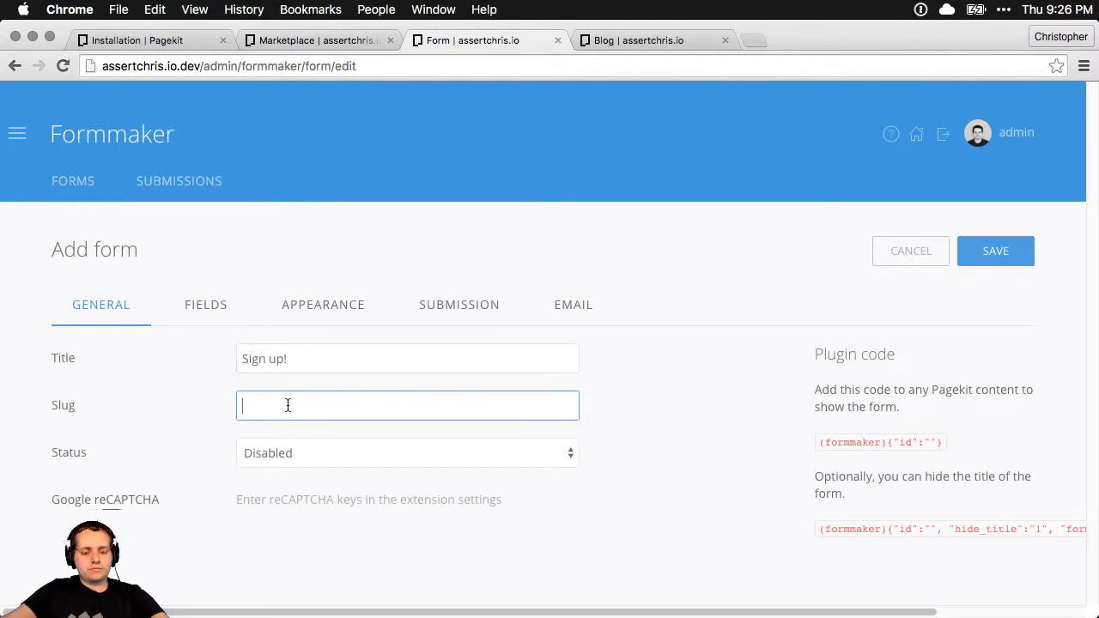
type("sign-up")
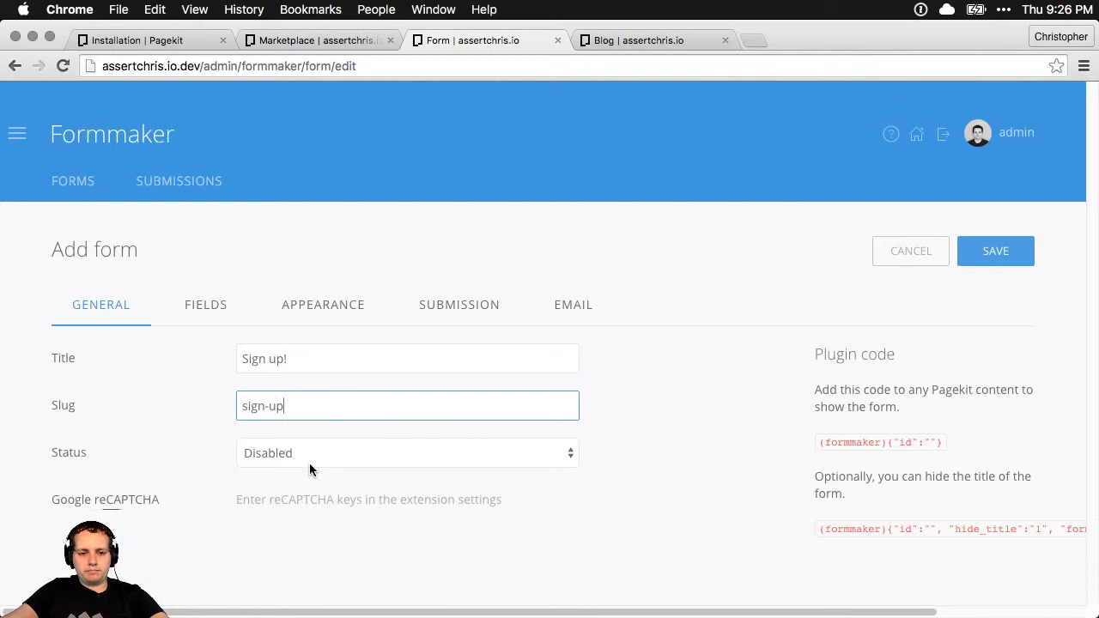
left_click(309, 463)
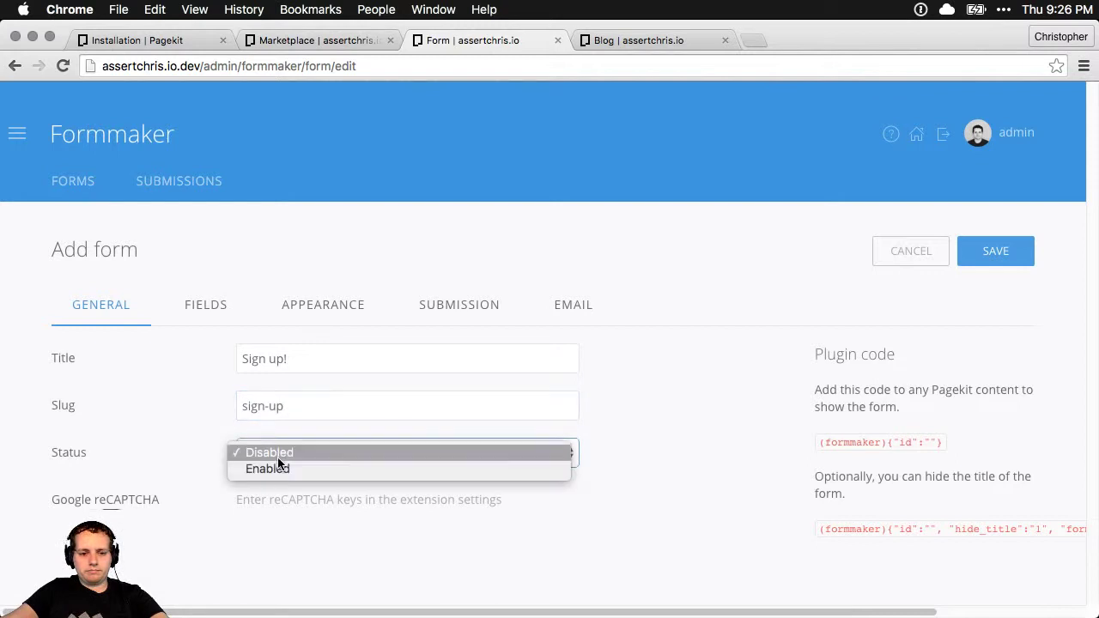
left_click(253, 468)
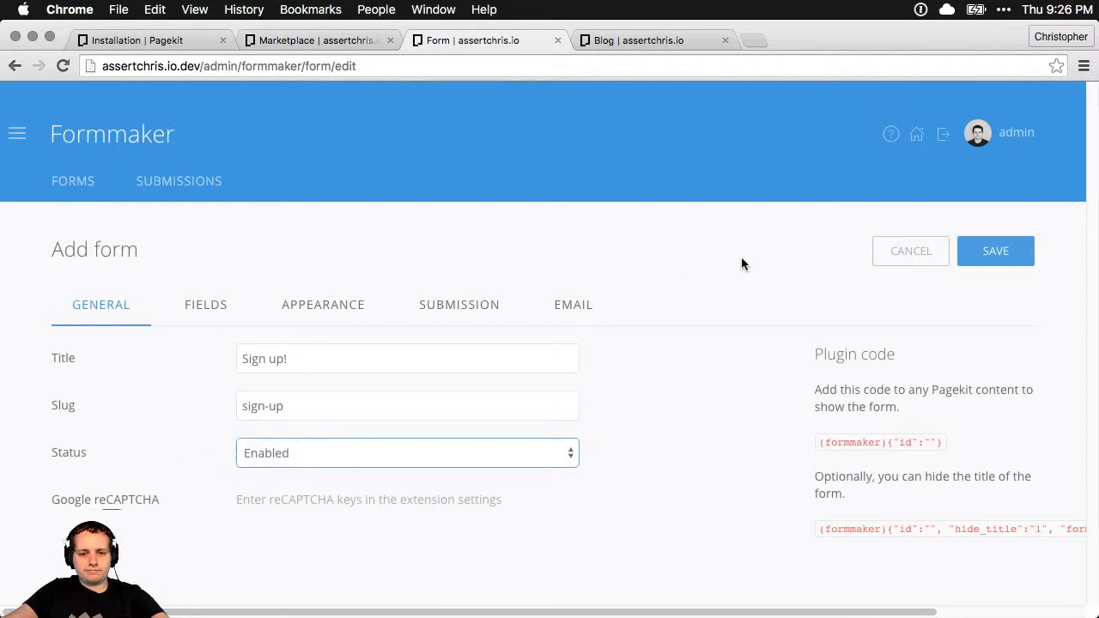
left_click(986, 258)
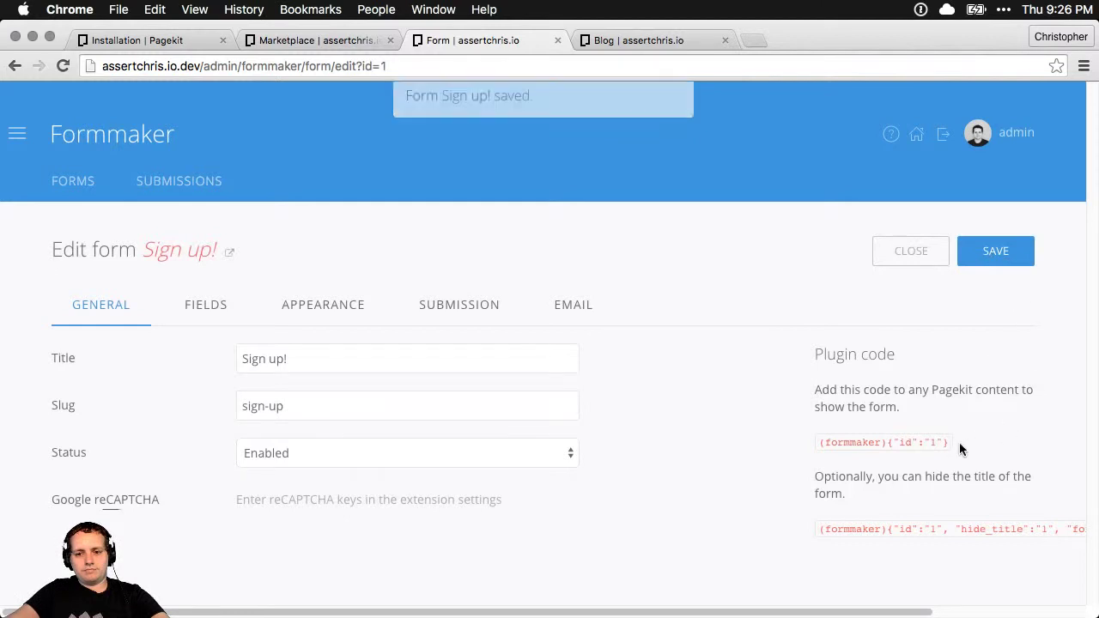
Select the Sign up! form's full plugin code snippet
left_click_drag(959, 442, 846, 441)
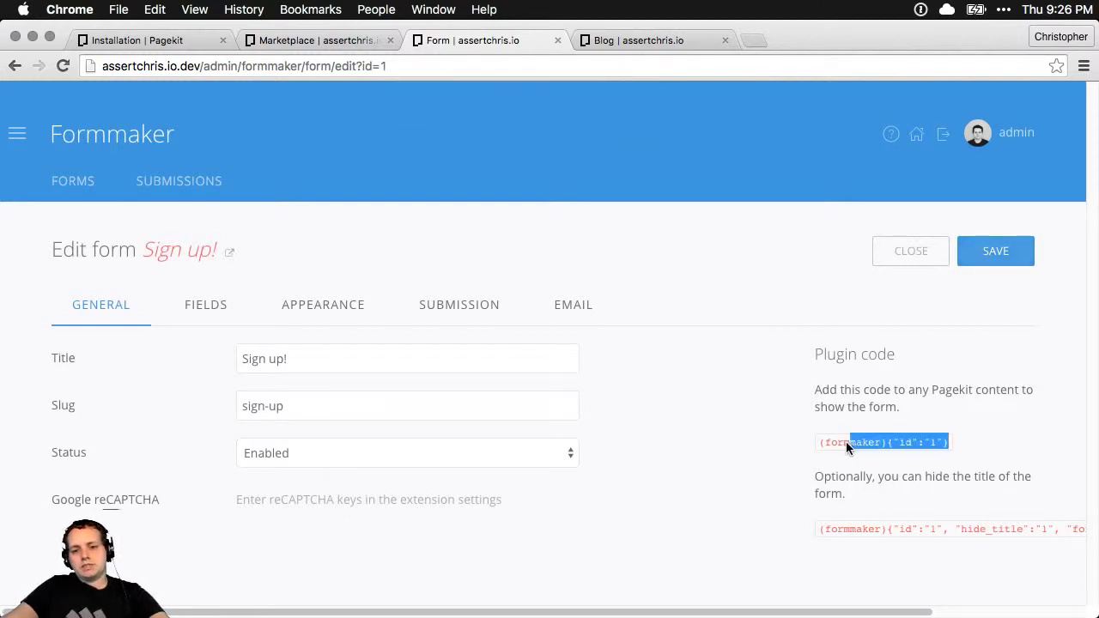
left_click(805, 453)
triple_click(811, 443)
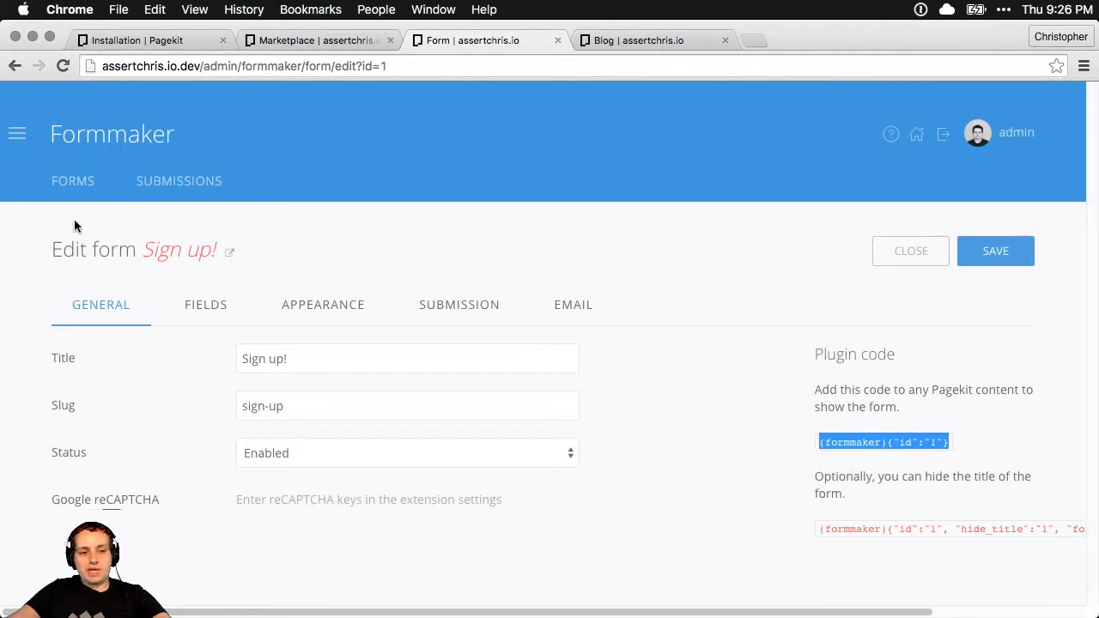
left_click(637, 40)
Reload the blog, view the empty Sign-up page, then list field types for the Sign up! form
key("super+r")
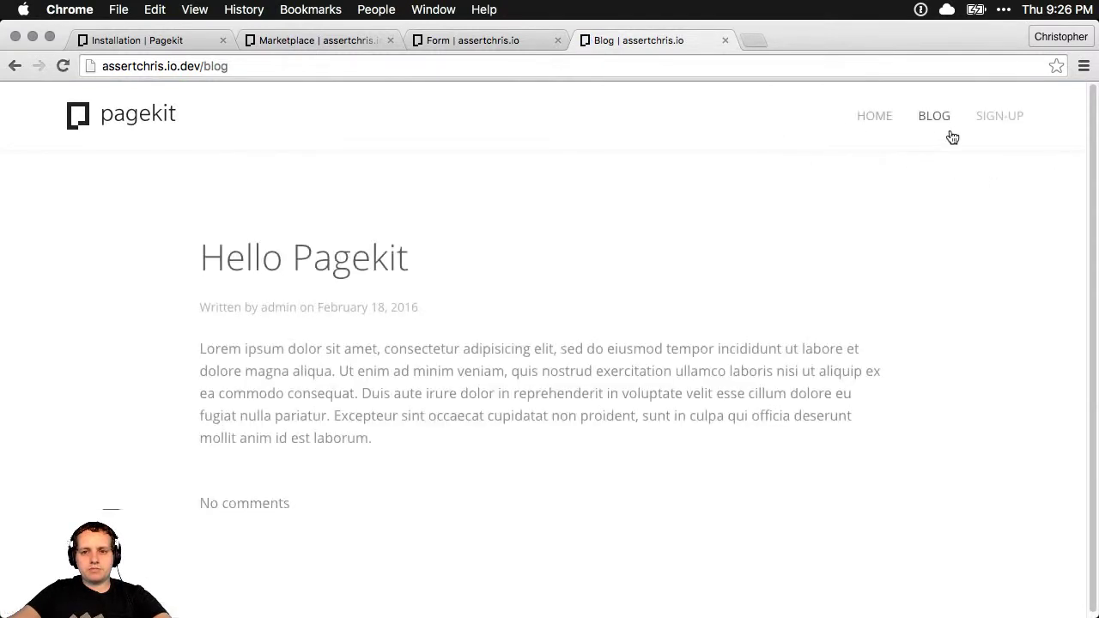
left_click(986, 116)
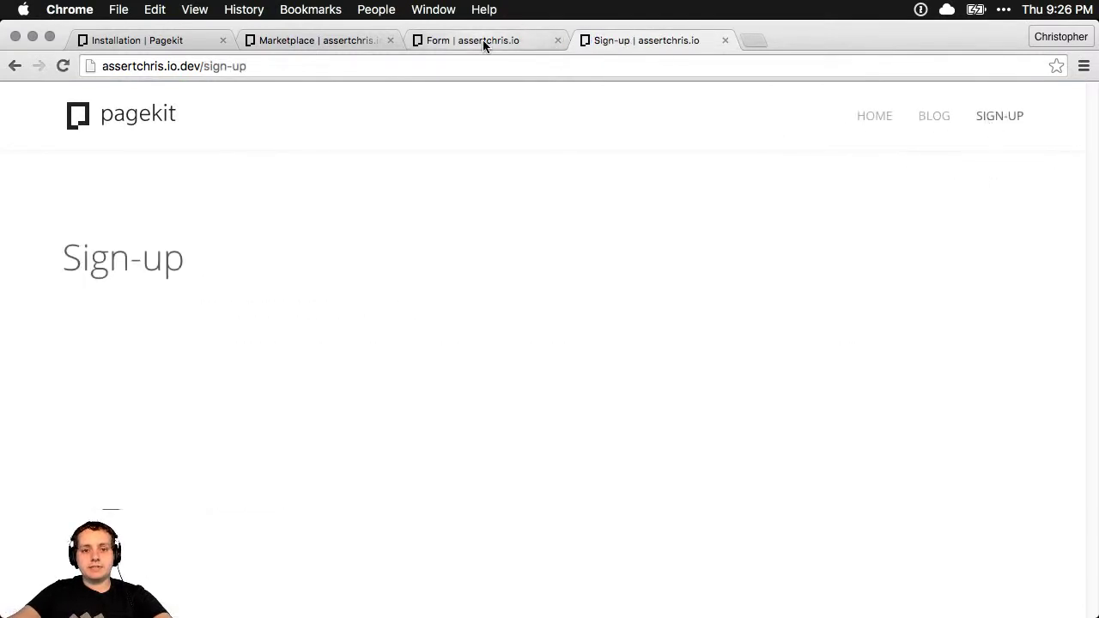
left_click(482, 39)
left_click(210, 317)
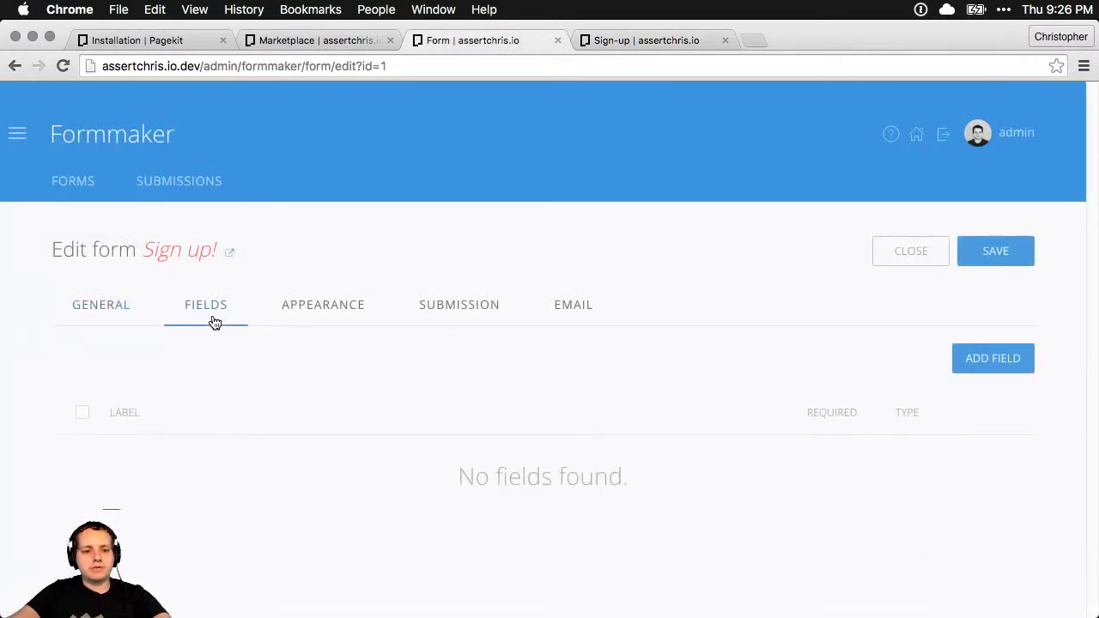
left_click(974, 361)
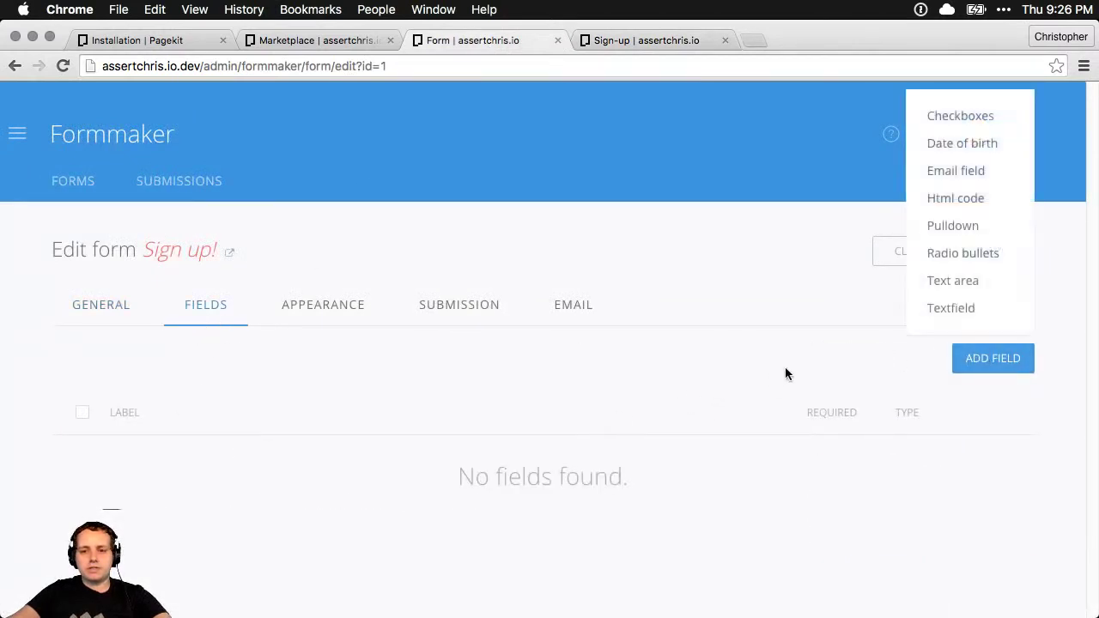
Add a required Email field with label Email, slug email and a sample e-mail placeholder
left_click(949, 170)
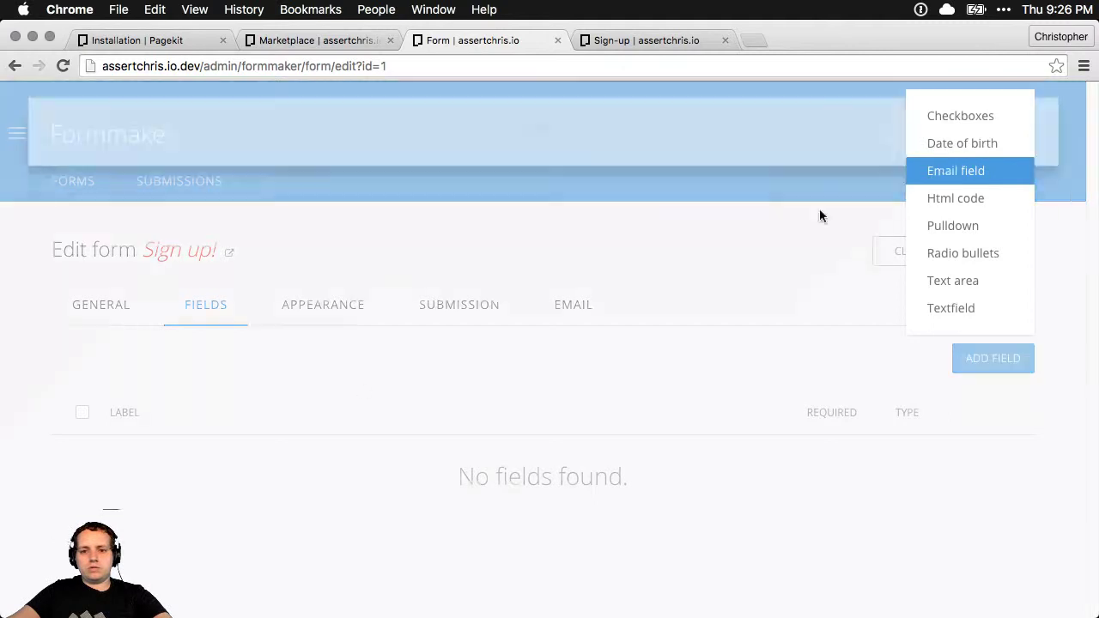
left_click(296, 280)
type("Email")
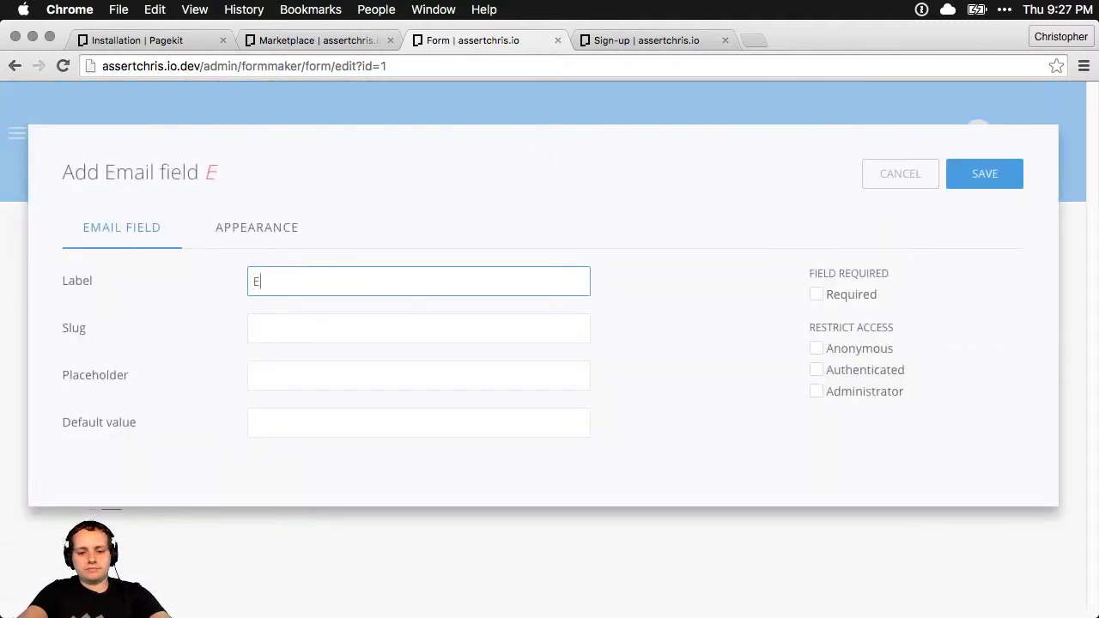
left_click(302, 334)
type("email")
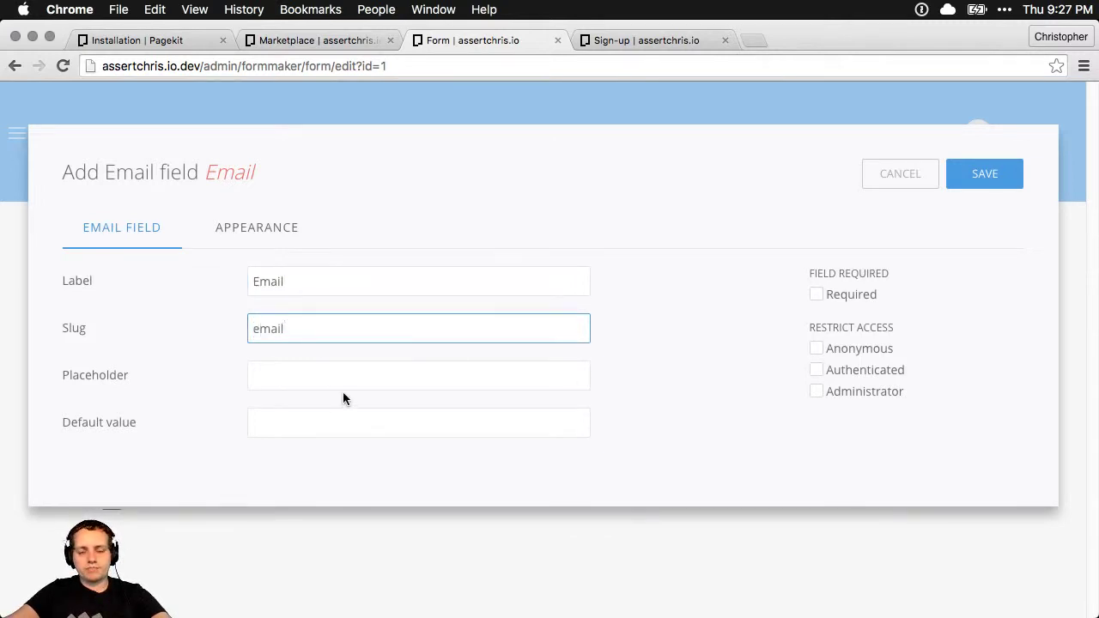
left_click(317, 378)
type("joe@blogs.com")
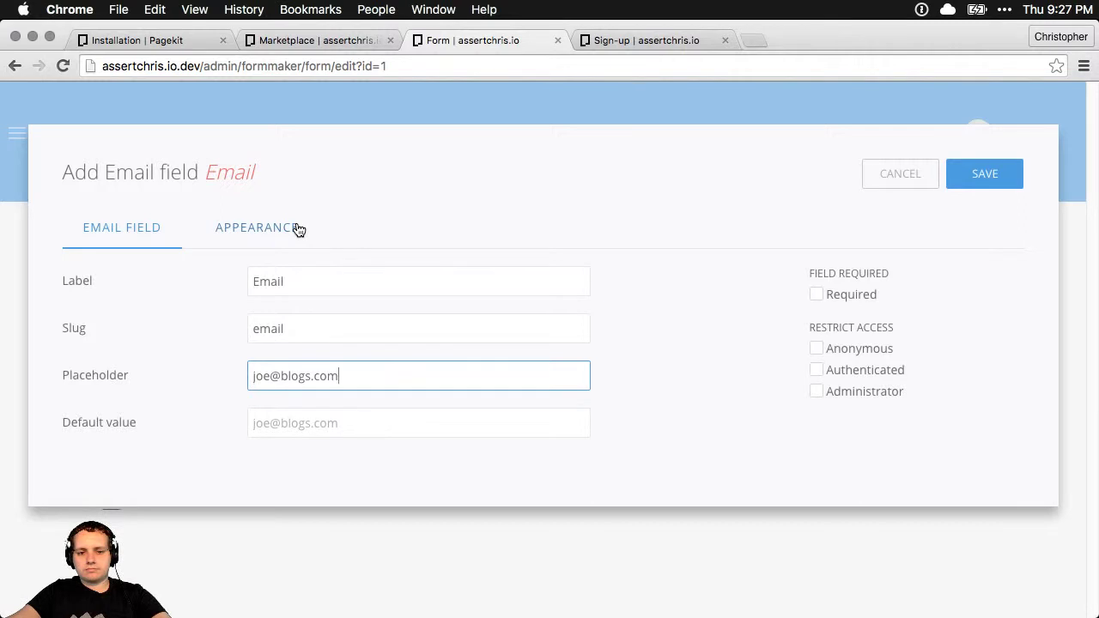
left_click(301, 421)
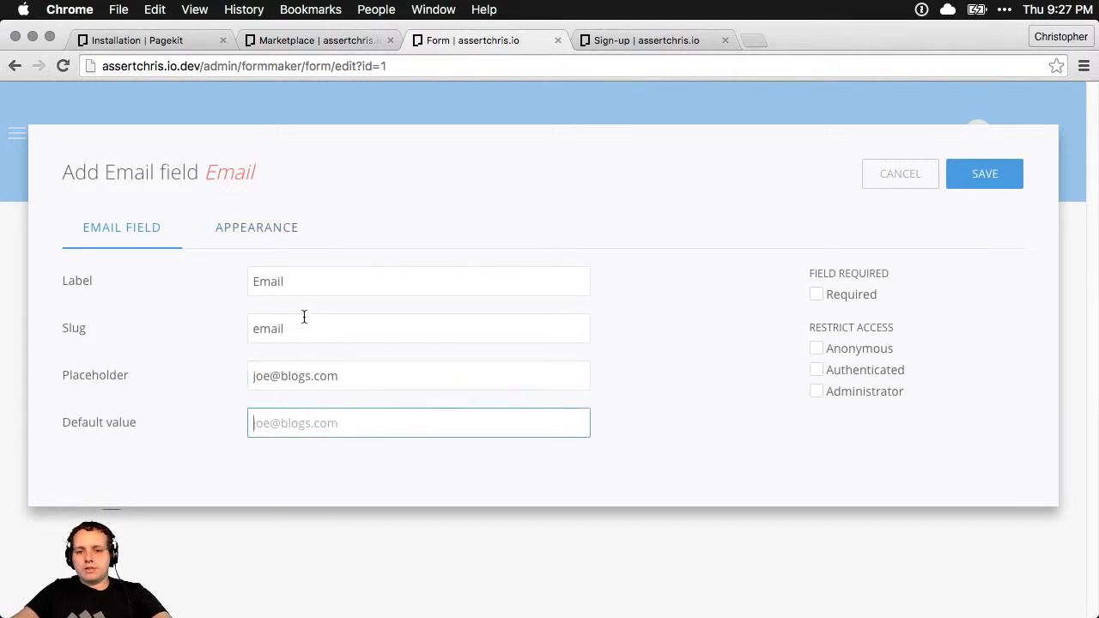
left_click(817, 295)
left_click(998, 176)
Check the Email field's appearance options, save and close it, and reload the Sign-up page
left_click(641, 40)
key("super+r")
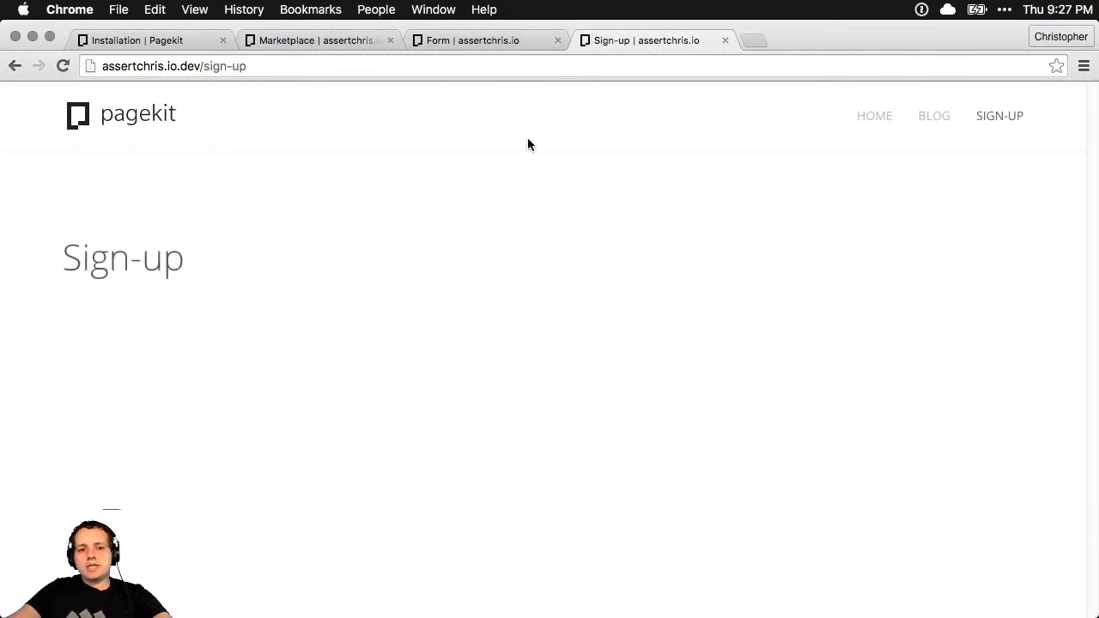
left_click(465, 40)
left_click(257, 230)
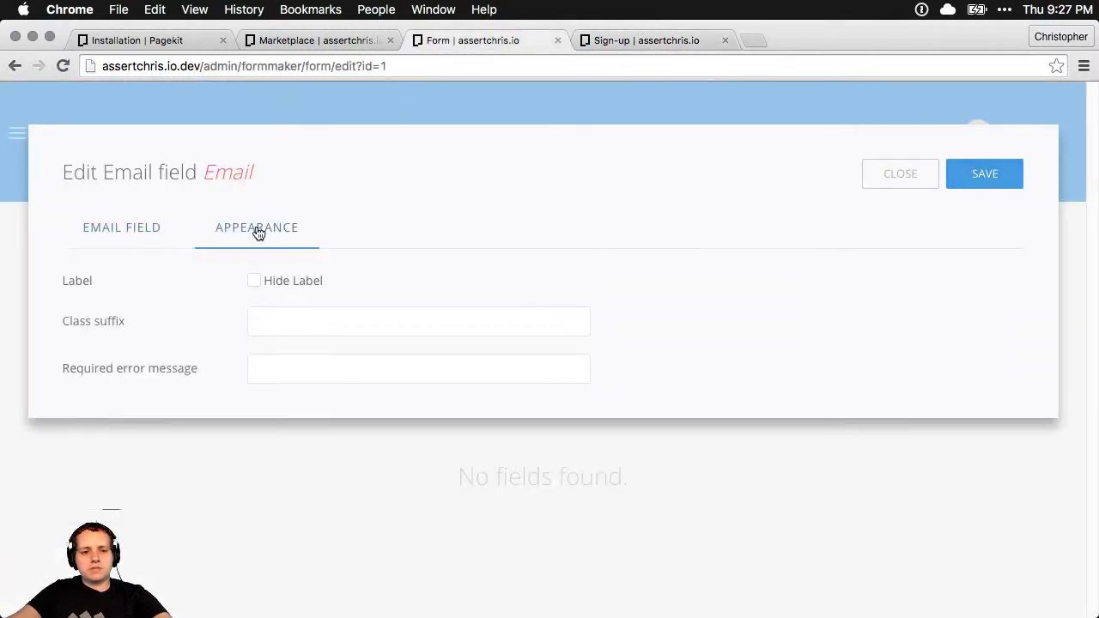
left_click(141, 236)
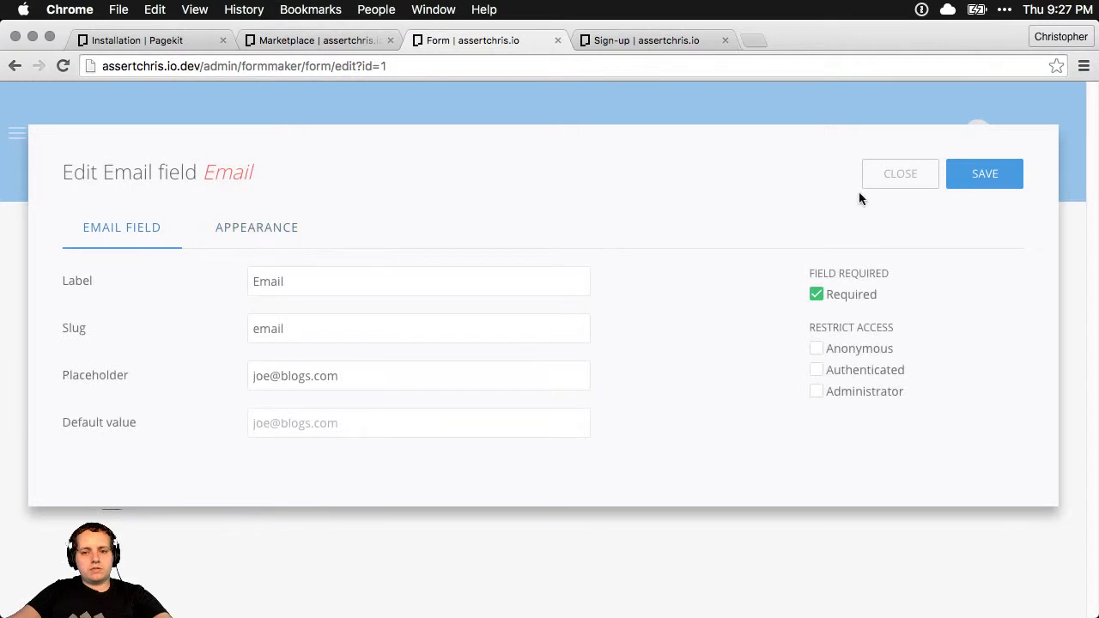
left_click(1006, 171)
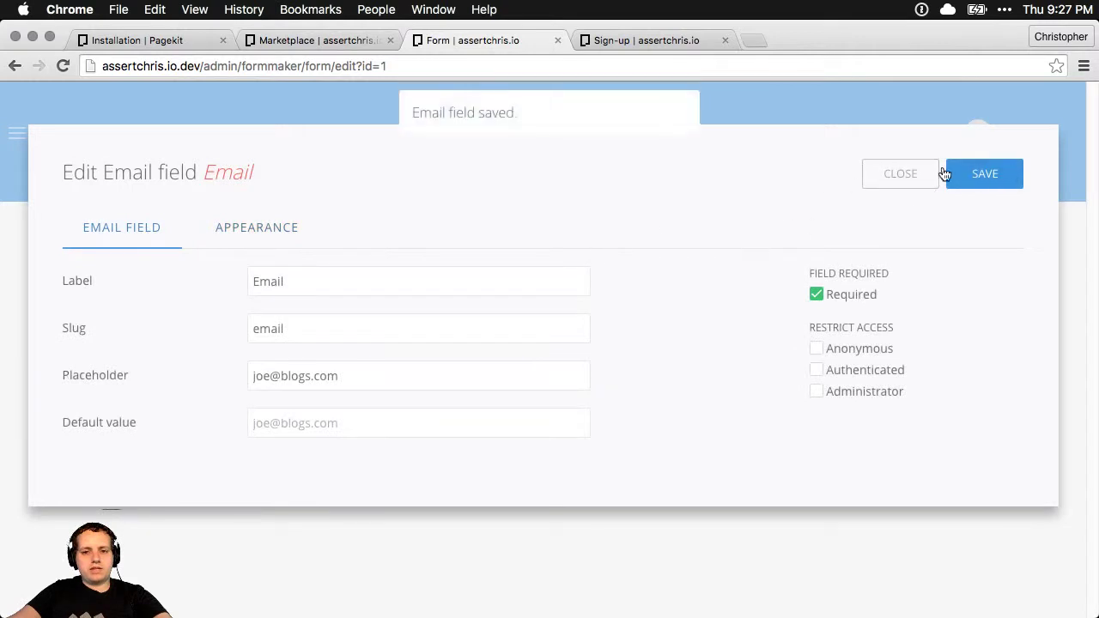
left_click(930, 175)
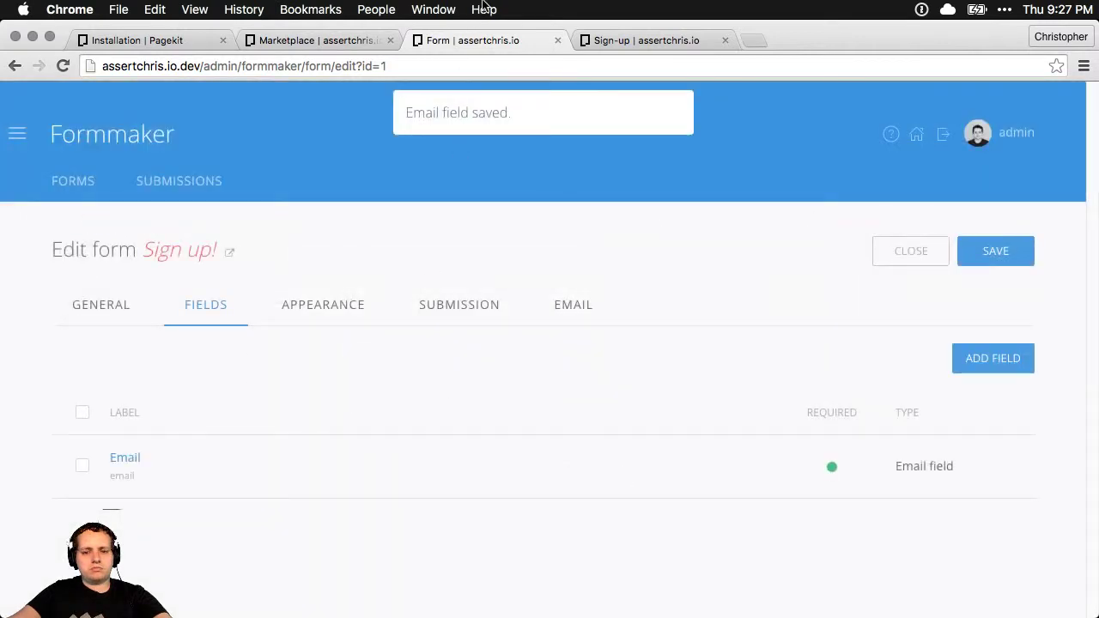
left_click(637, 40)
key("super+r")
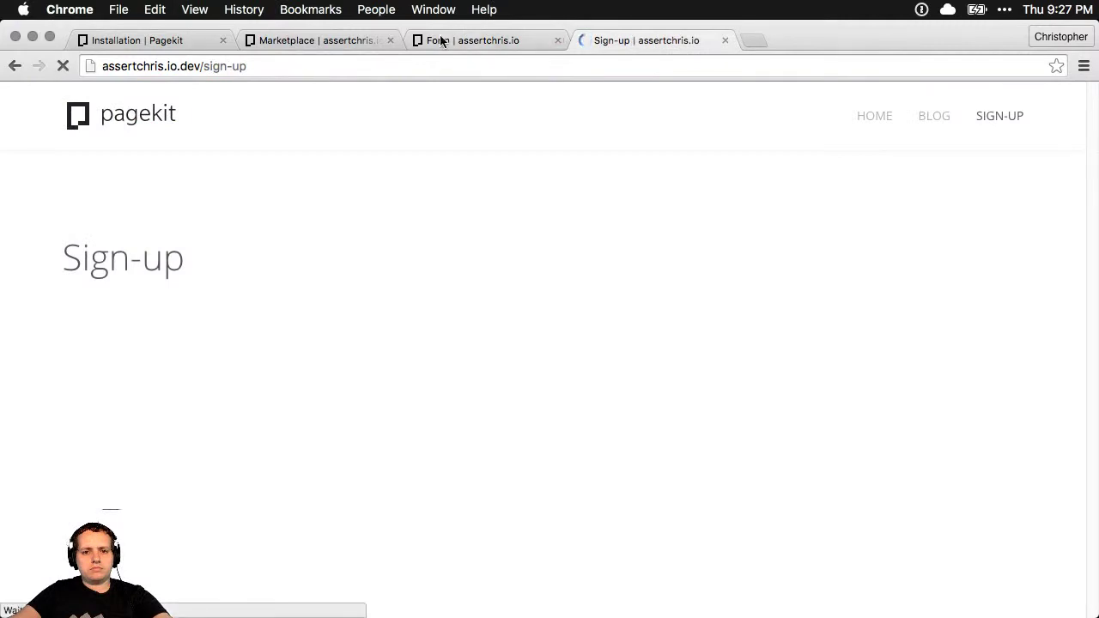
Set the Sign up! form's User email field to Email and save the form
left_click(439, 40)
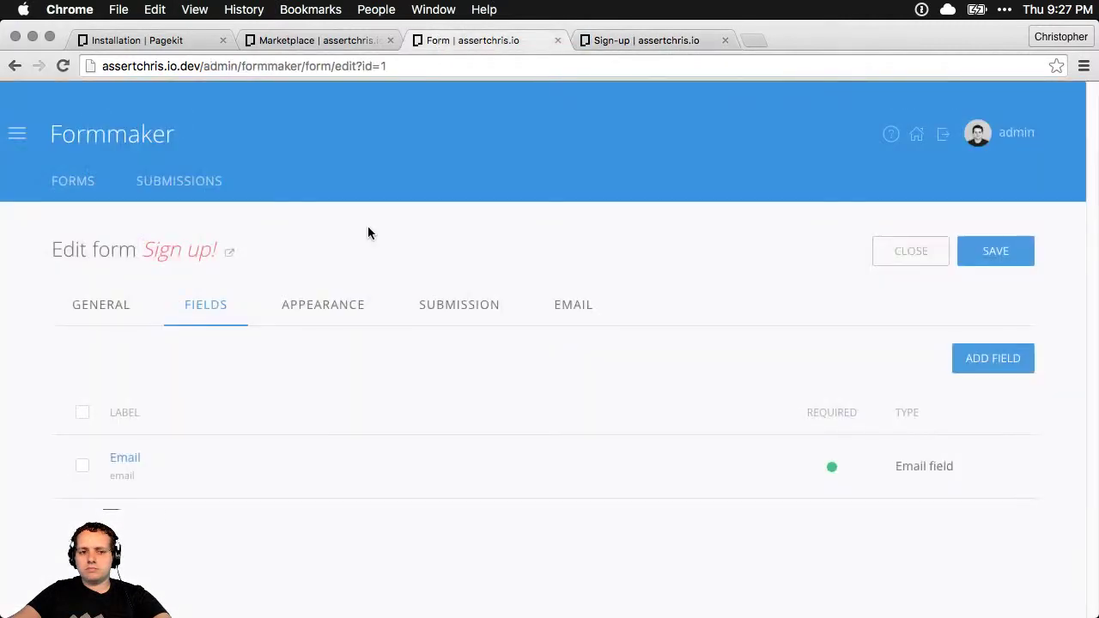
left_click(333, 304)
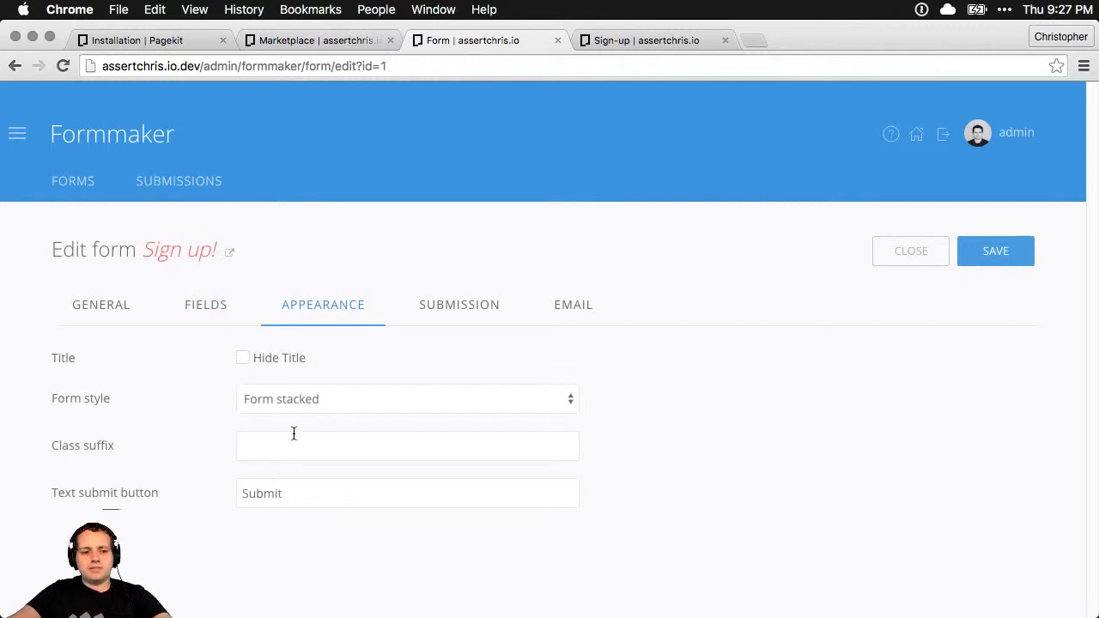
left_click(133, 302)
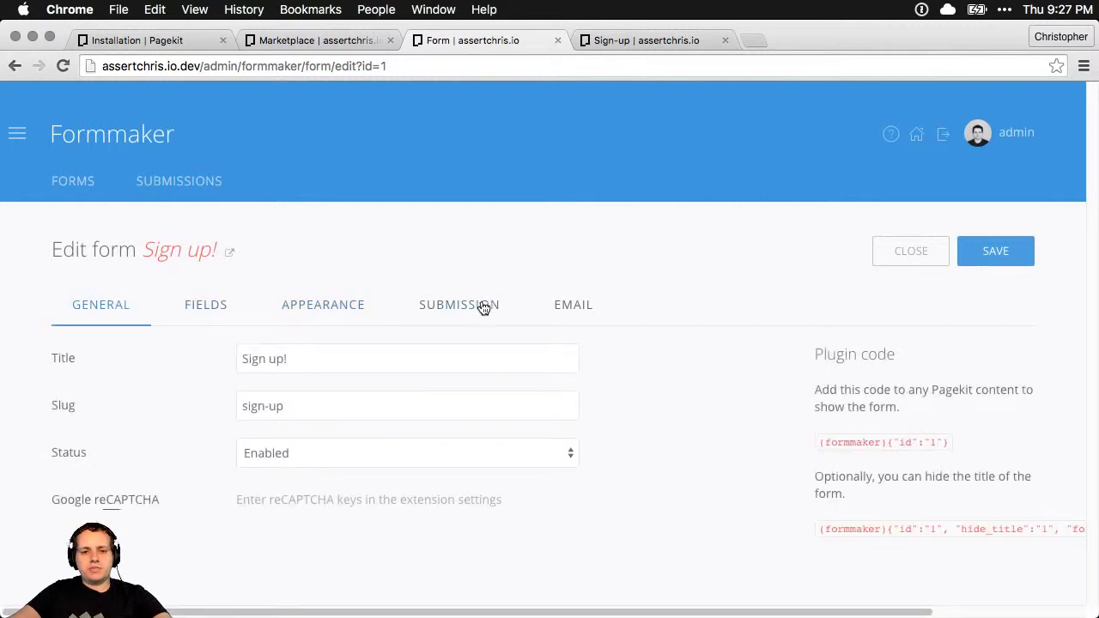
left_click(574, 307)
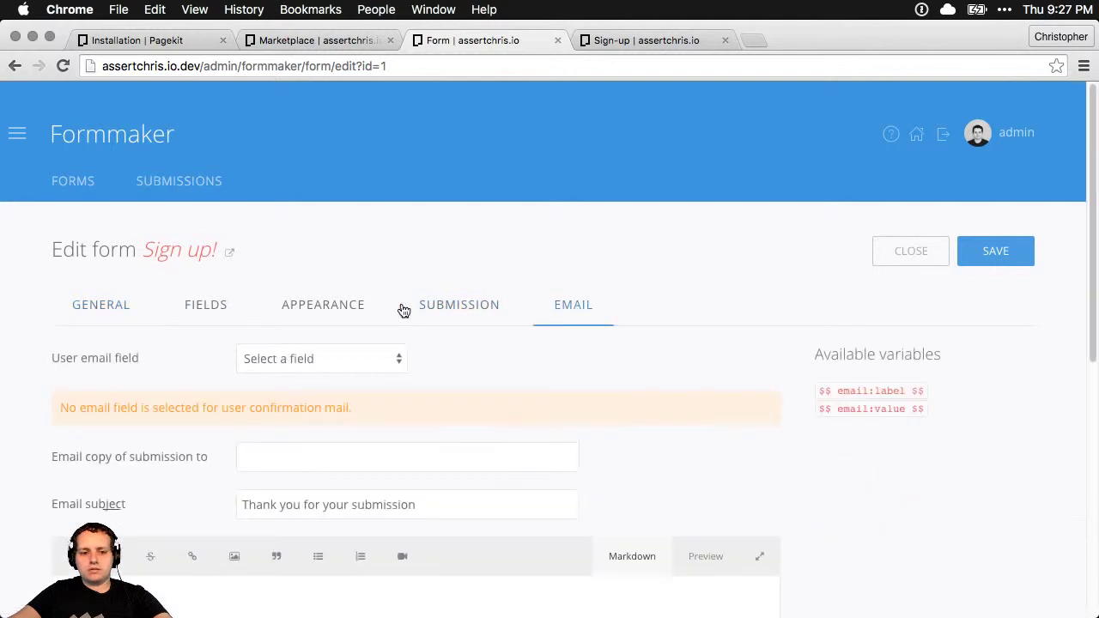
left_click(325, 349)
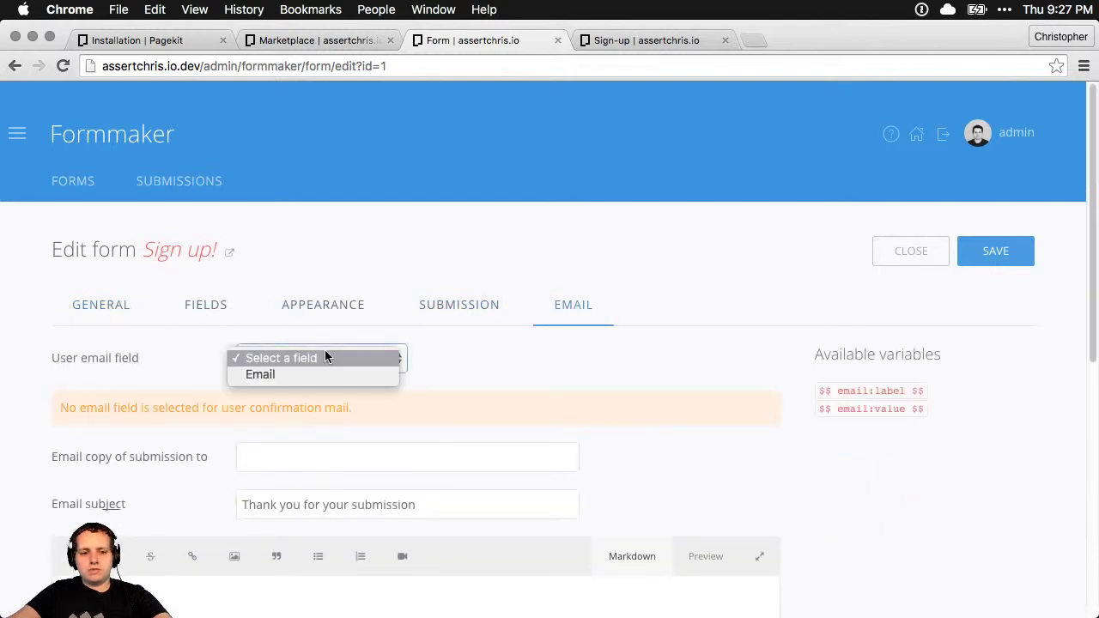
left_click(295, 373)
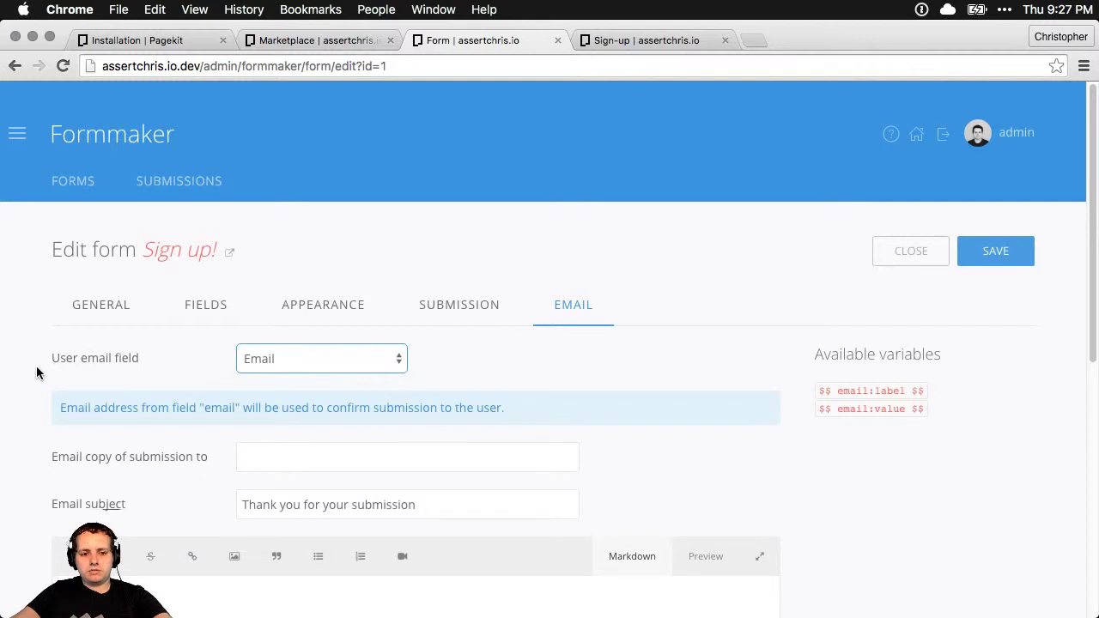
scroll(36, 369, "down", 3)
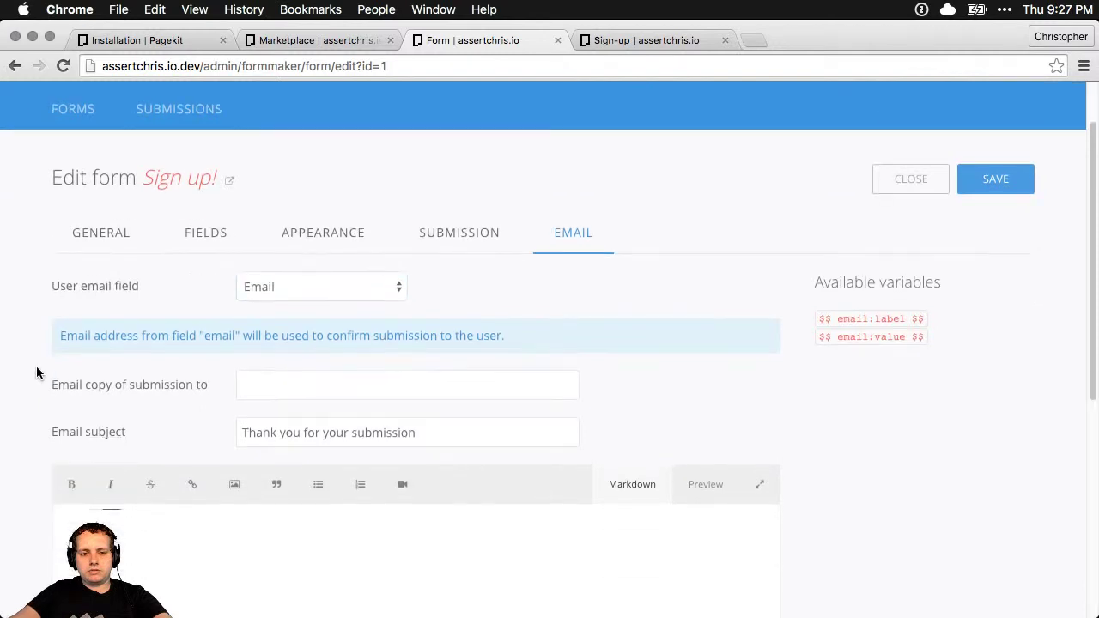
scroll(77, 367, "down", 10)
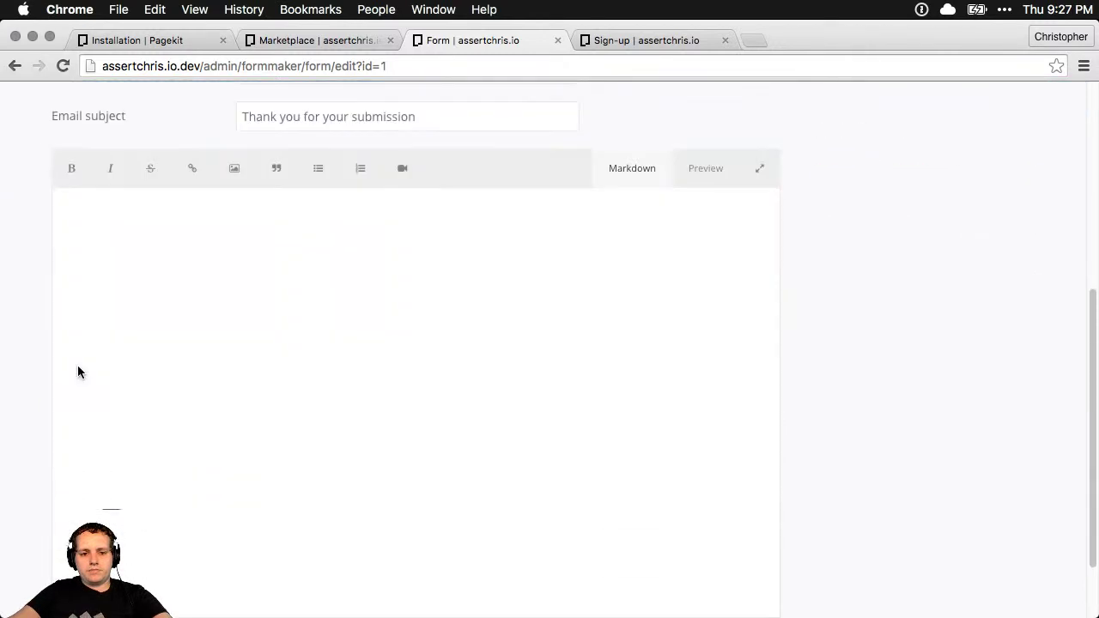
scroll(77, 367, "up", 10)
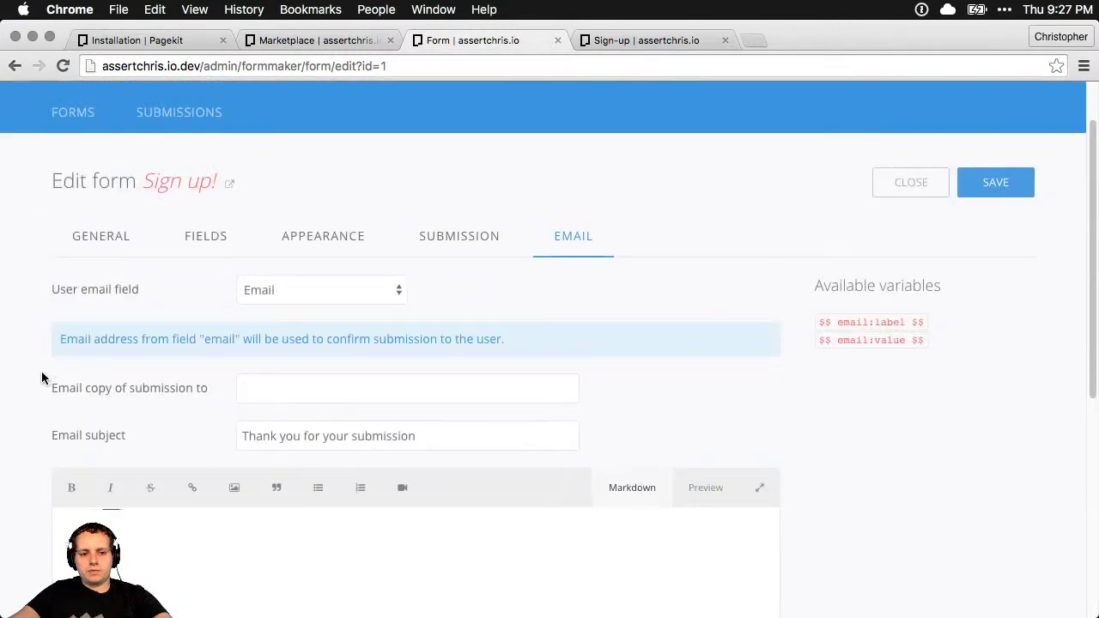
scroll(41, 377, "down", 10)
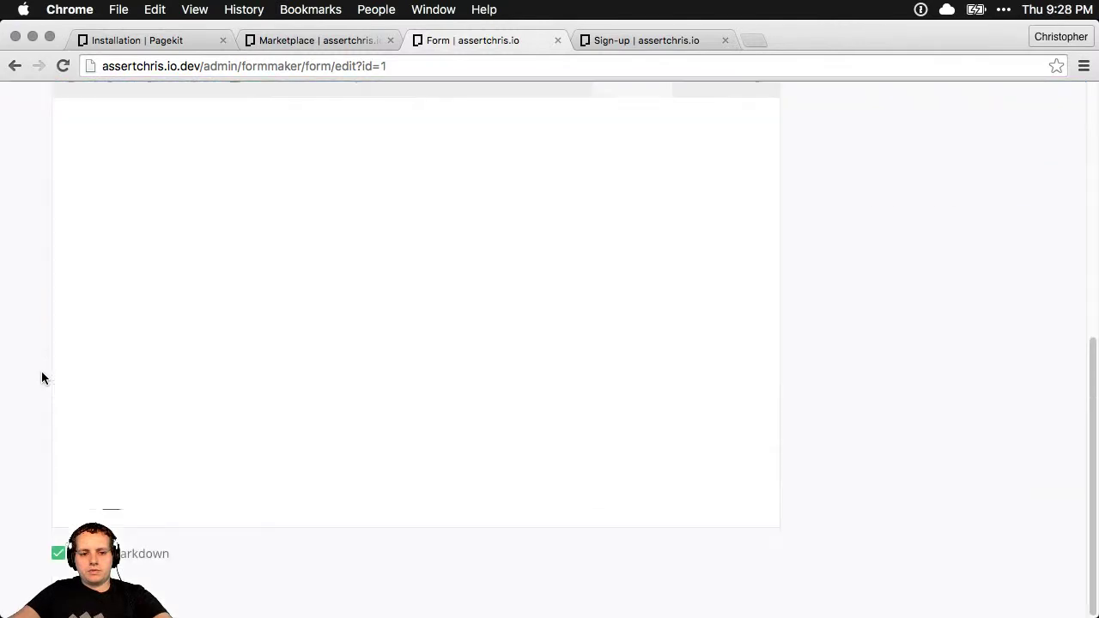
scroll(41, 378, "up", 10)
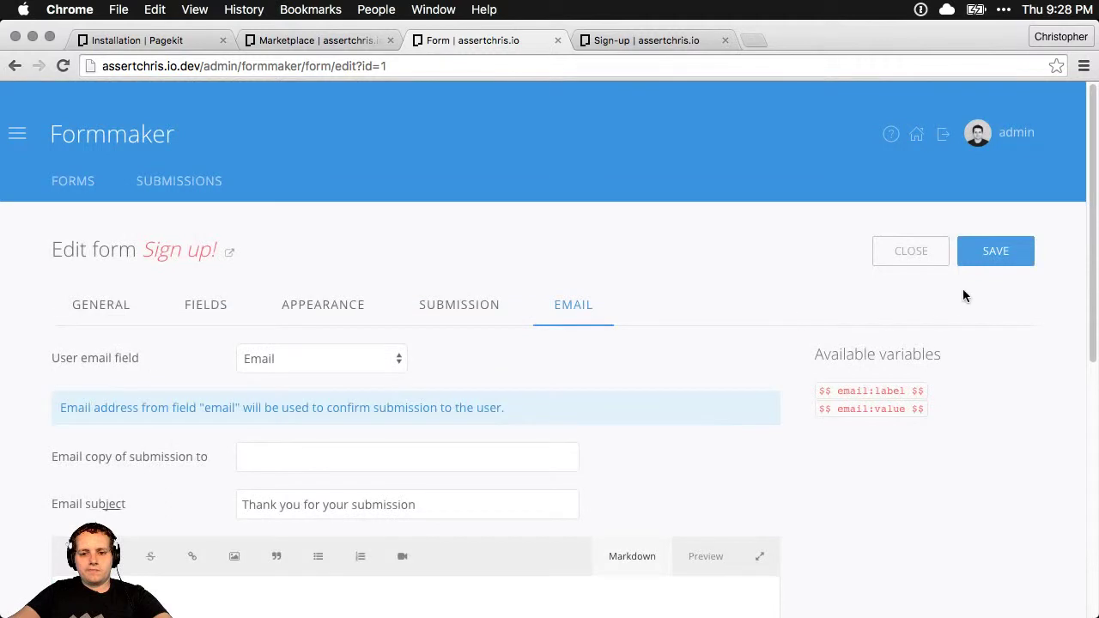
left_click(985, 262)
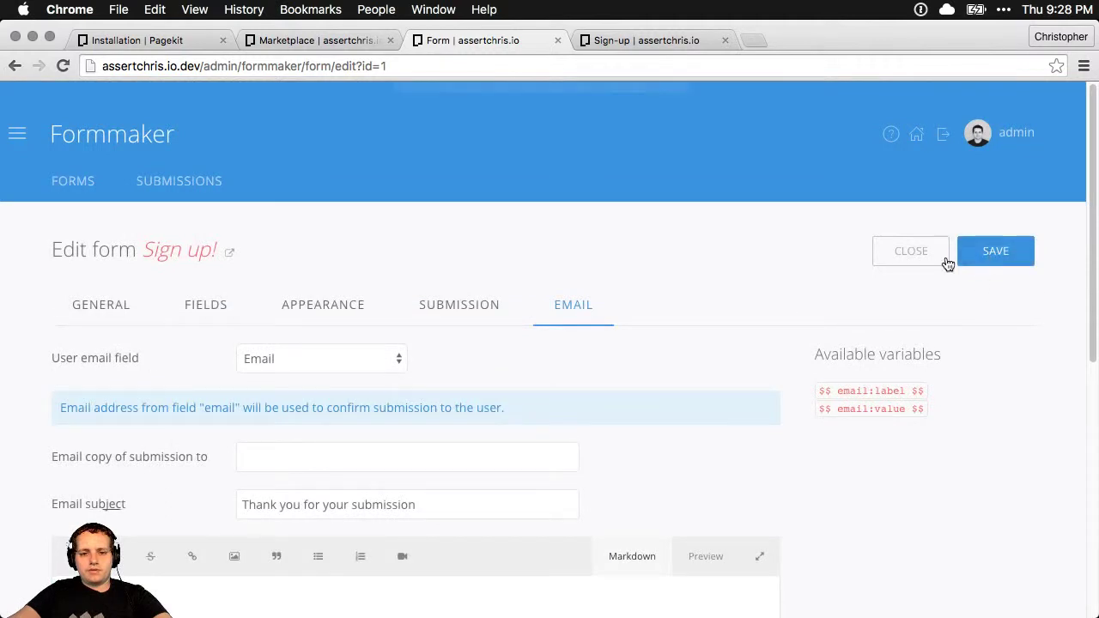
left_click(599, 43)
key("super+r")
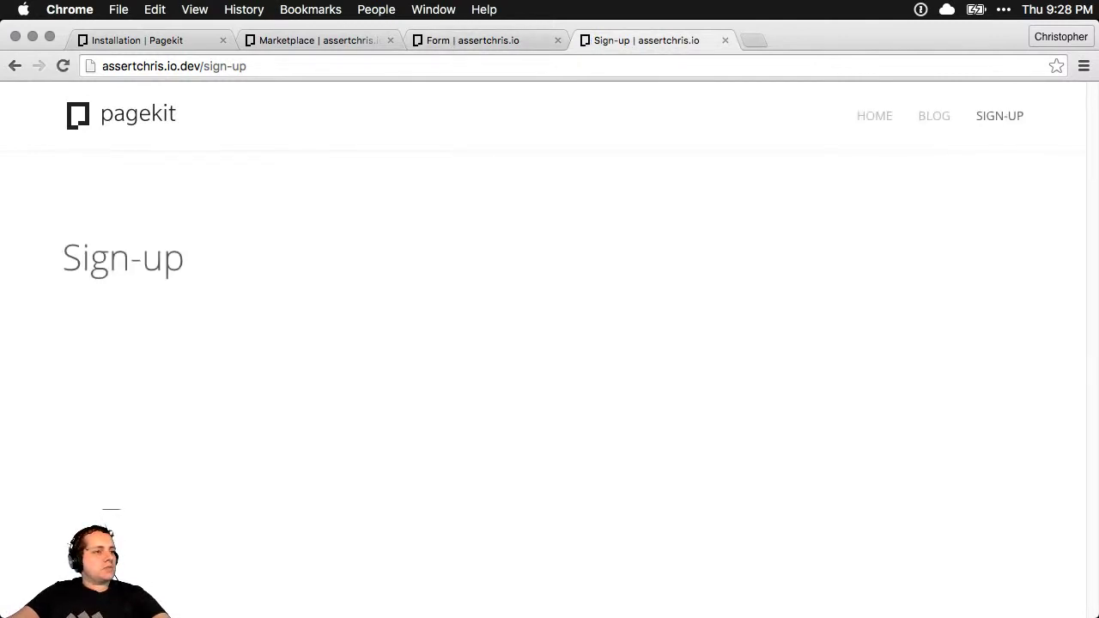
key("super+Tab")
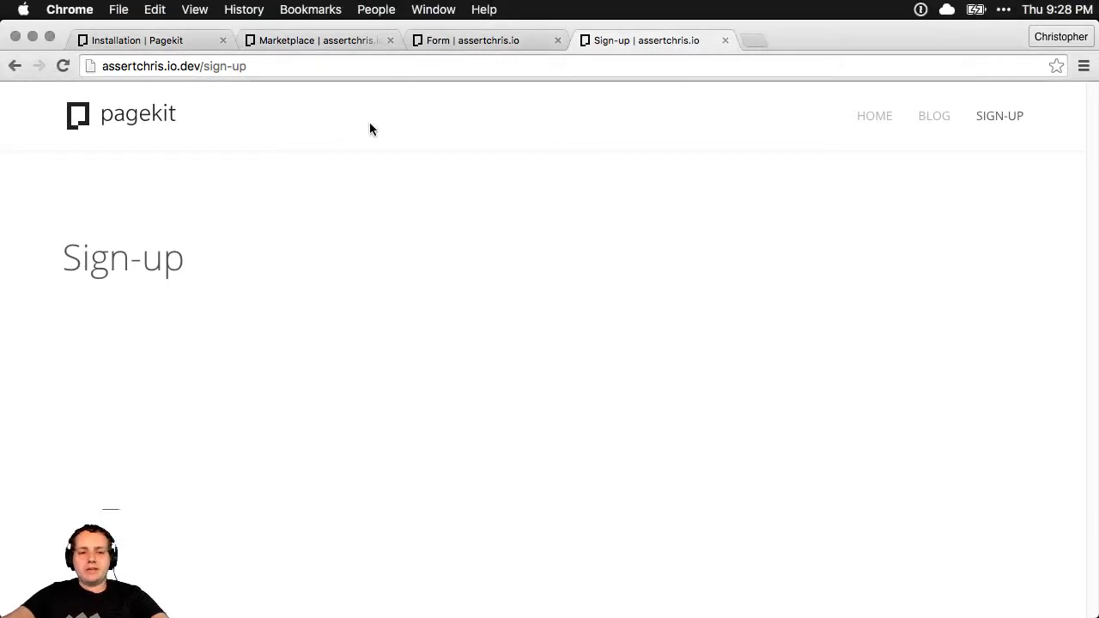
left_click_drag(84, 318, 110, 286)
left_click(562, 246)
left_click(993, 123)
left_click(934, 115)
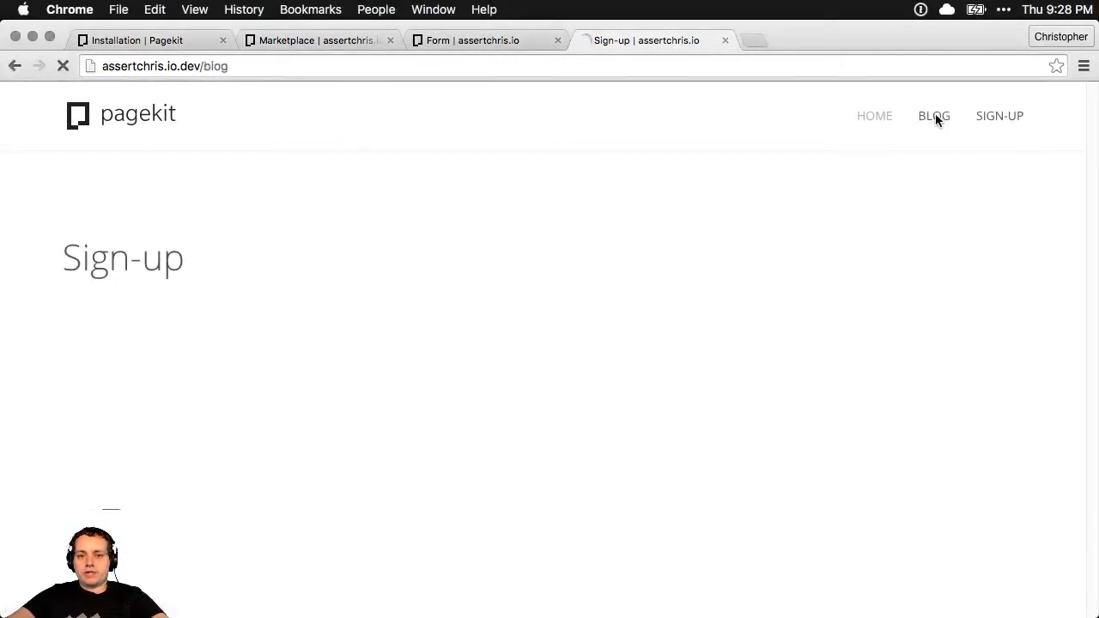
left_click(987, 118)
left_click(515, 40)
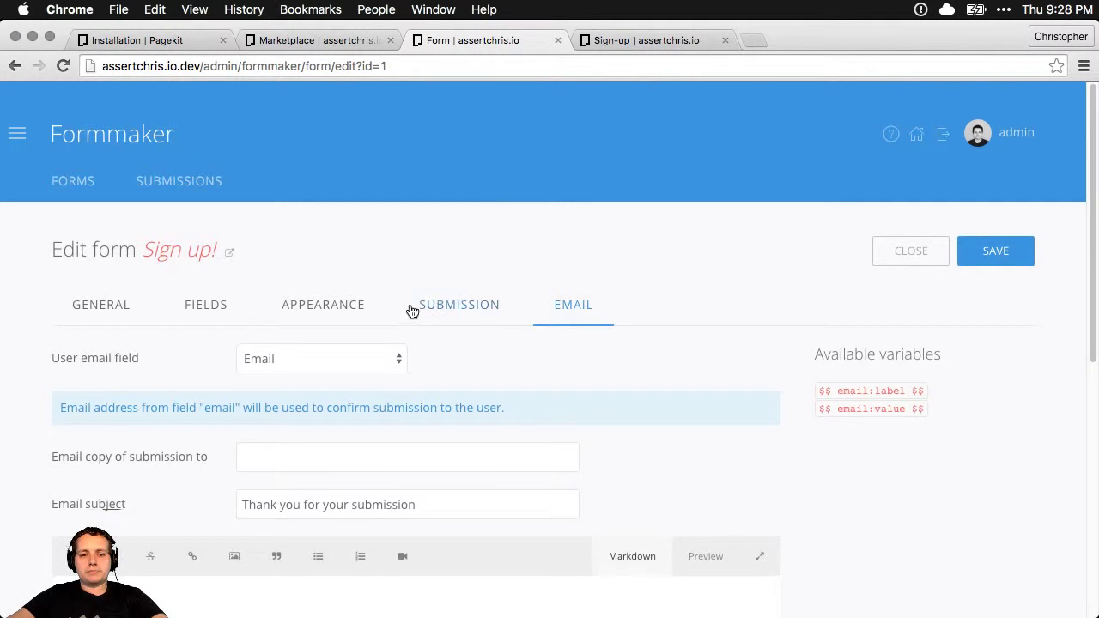
Keep Email as the user email field, then open the Sign-up page for editing
left_click(288, 359)
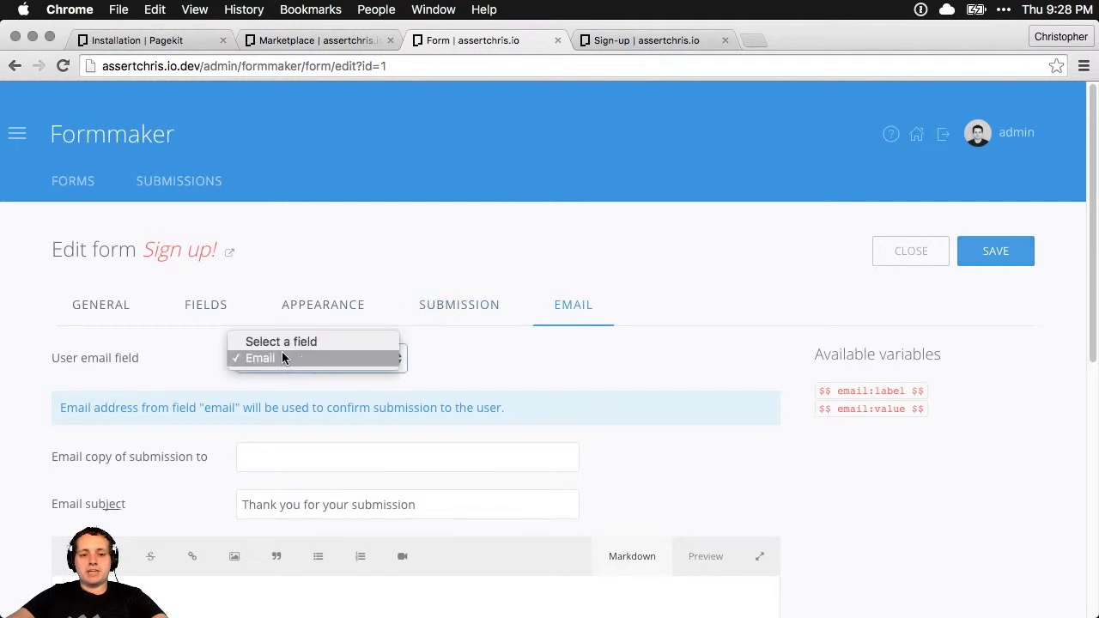
left_click(100, 332)
left_click(101, 306)
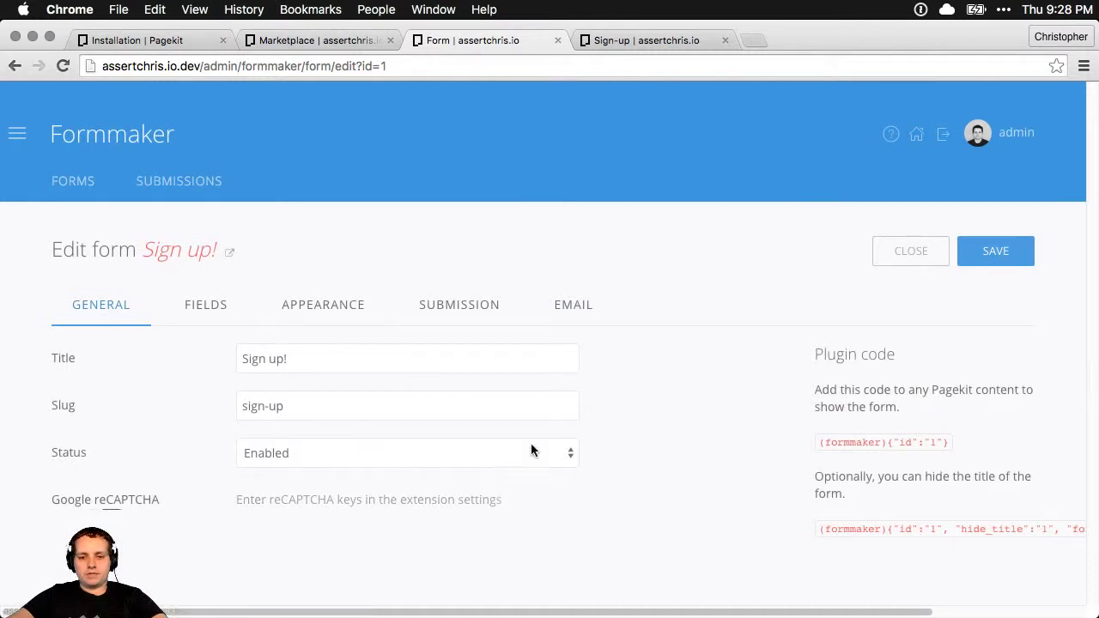
left_click(17, 133)
left_click(278, 227)
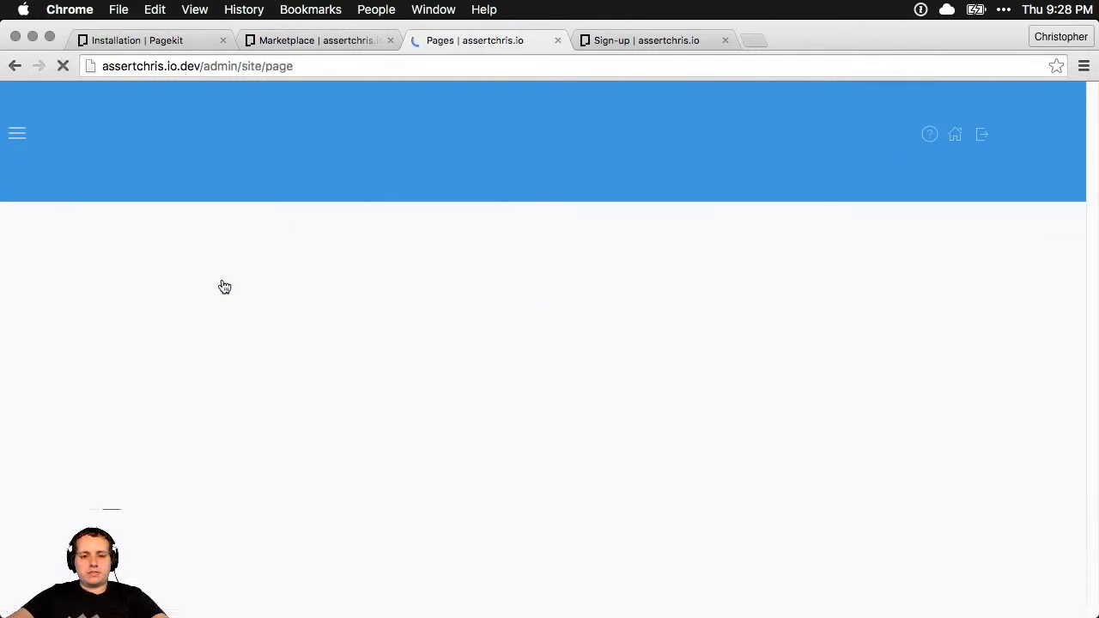
left_click(402, 452)
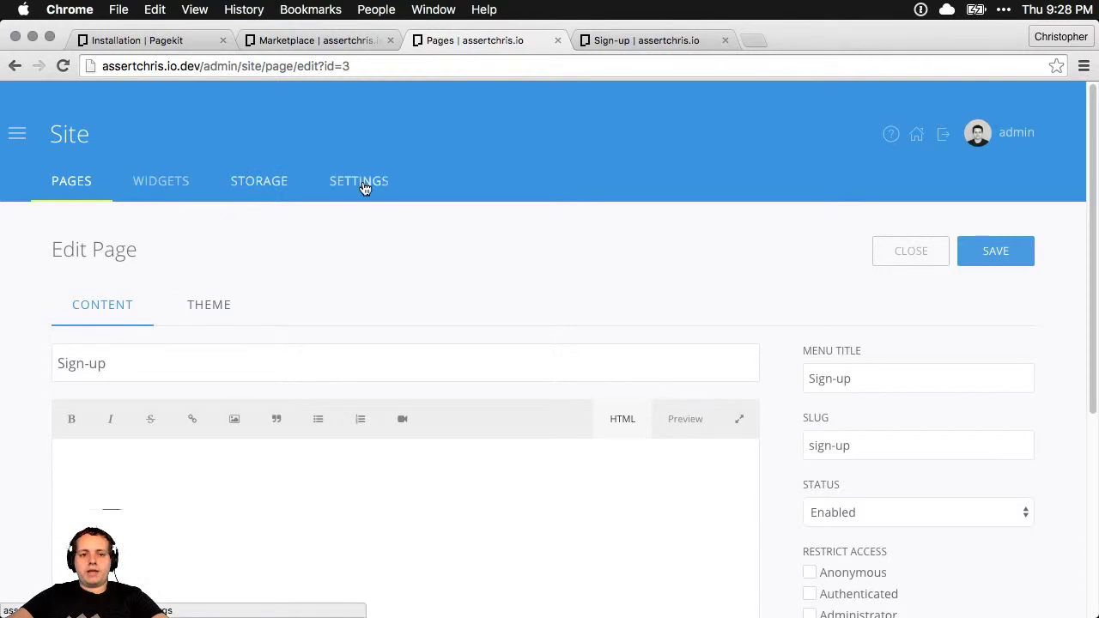
Reopen the Sign up! form from the Formmaker list and select its plugin code (formmaker){"id":"1"}
left_click(16, 135)
left_click(84, 228)
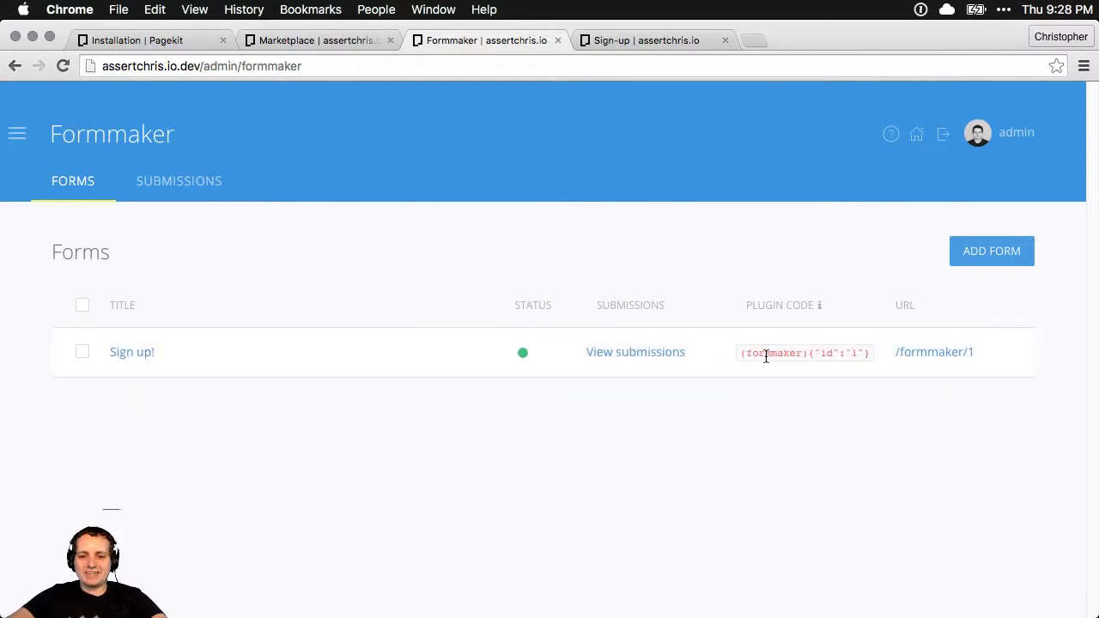
left_click(156, 357)
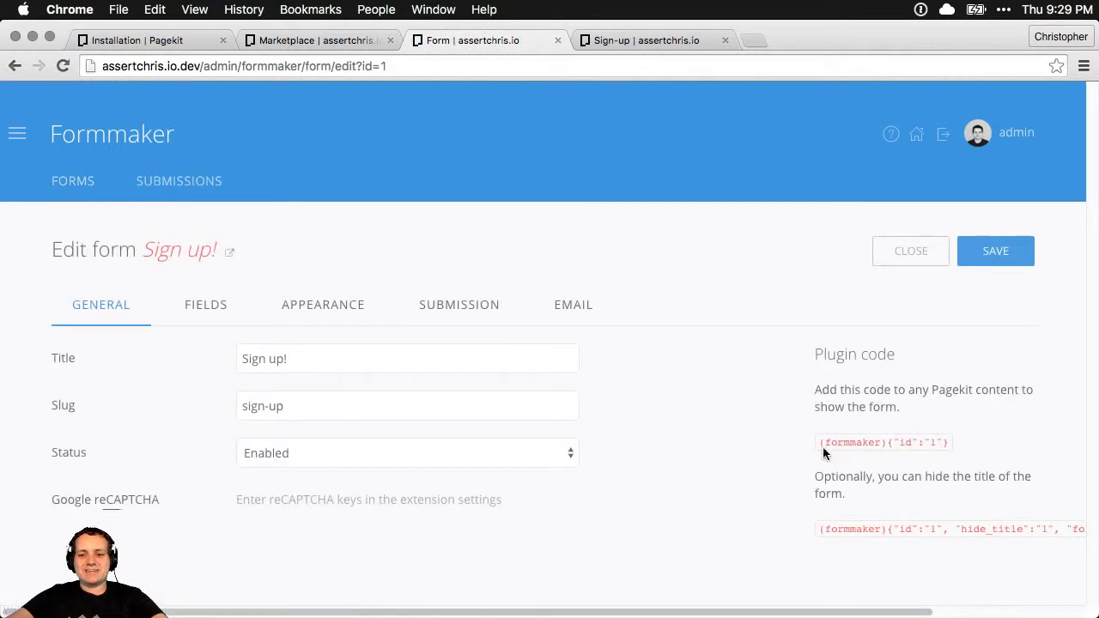
left_click_drag(822, 450, 968, 443)
key("cmd+c")
Paste (formmaker){"id":"1"} into the Sign-up page content, save, and reload the live page
left_click(42, 136)
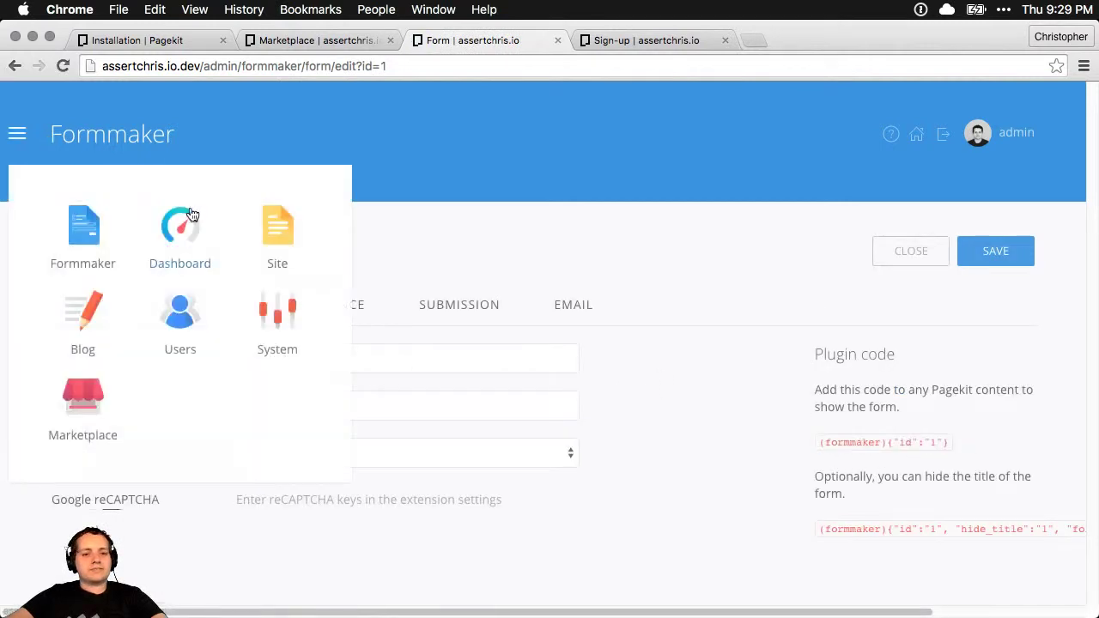
left_click(277, 230)
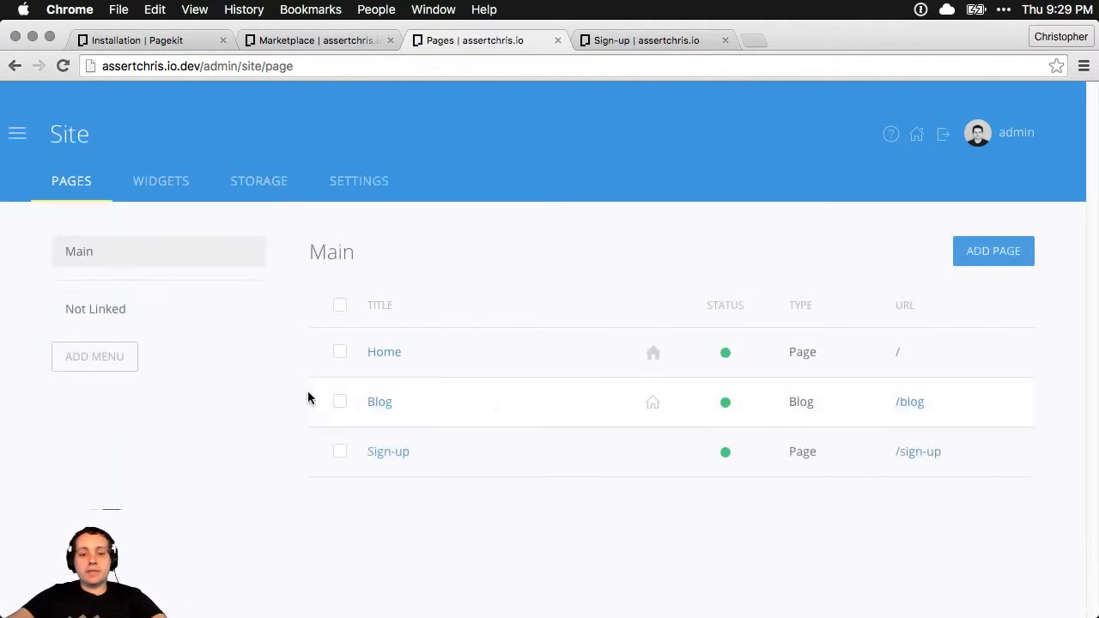
left_click(387, 451)
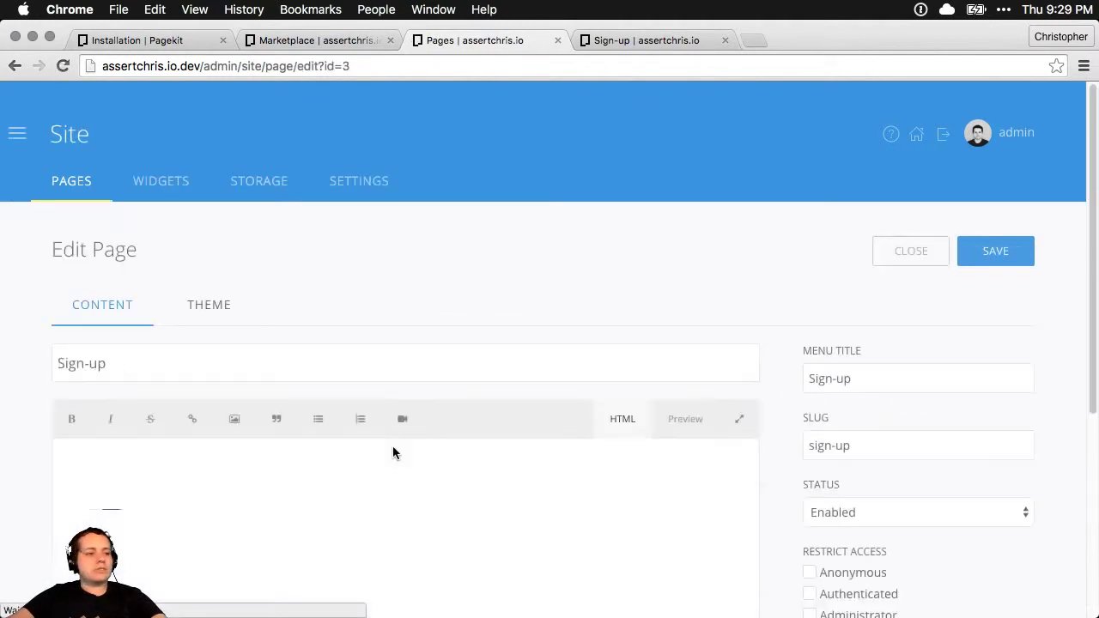
left_click(410, 498)
key("cmd+v")
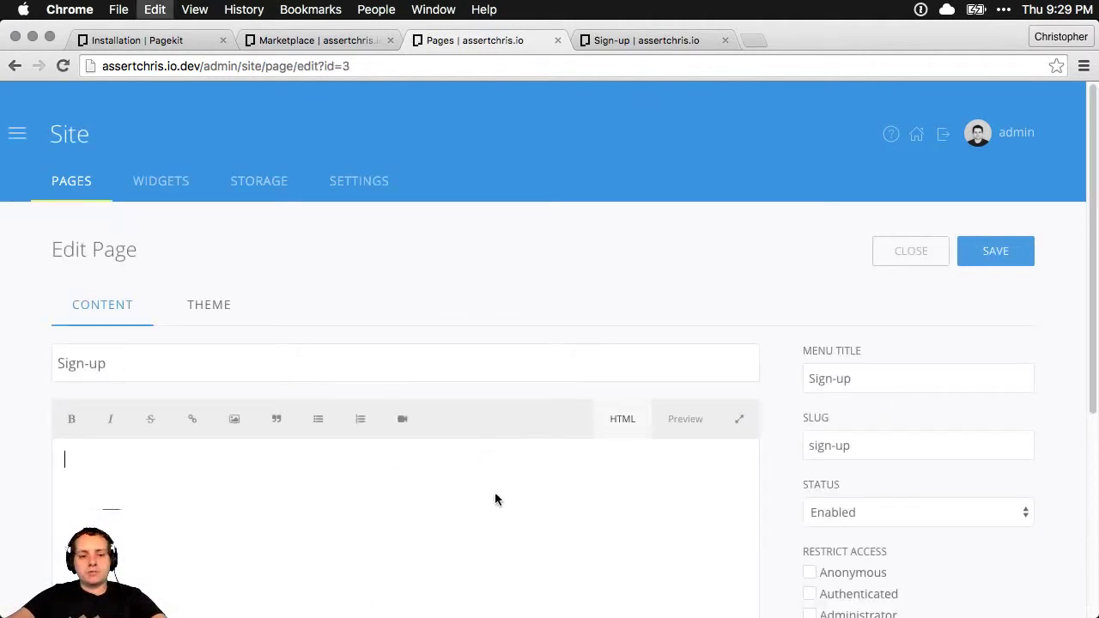
scroll(486, 480, "down", 2)
left_click(1023, 161)
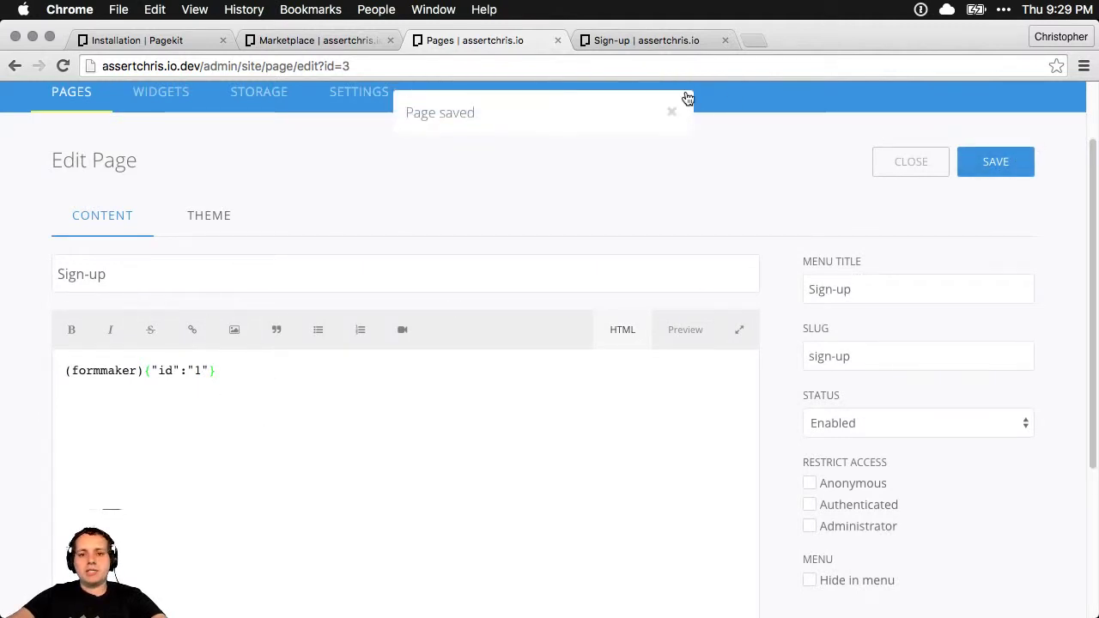
left_click(630, 42)
key("super+r")
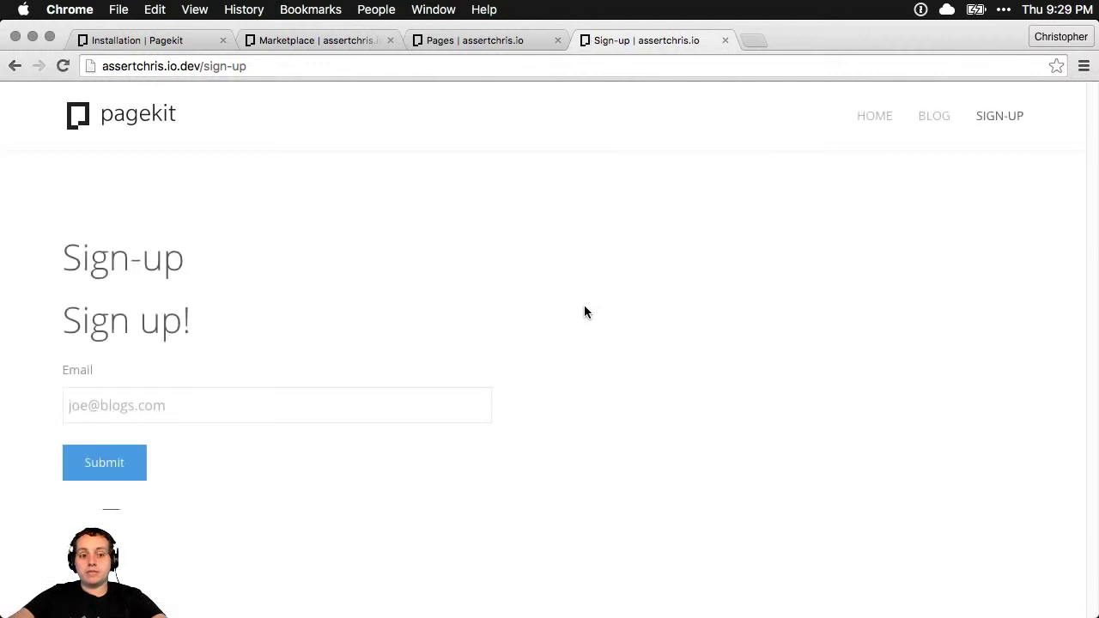
Enter a test e-mail address in the live form's Email field and submit it
left_click(191, 405)
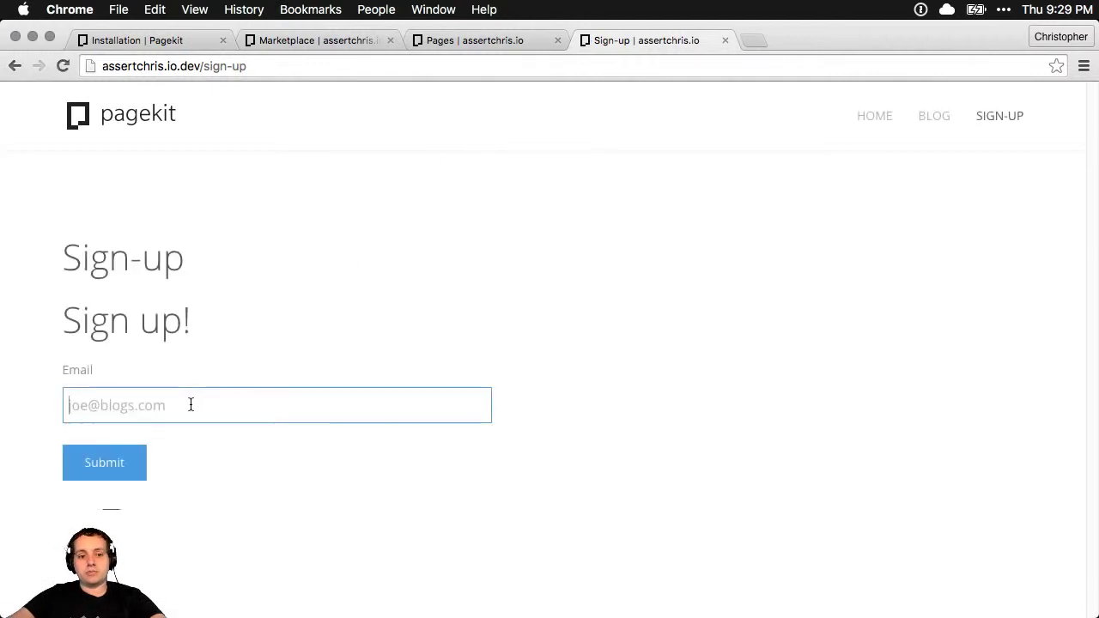
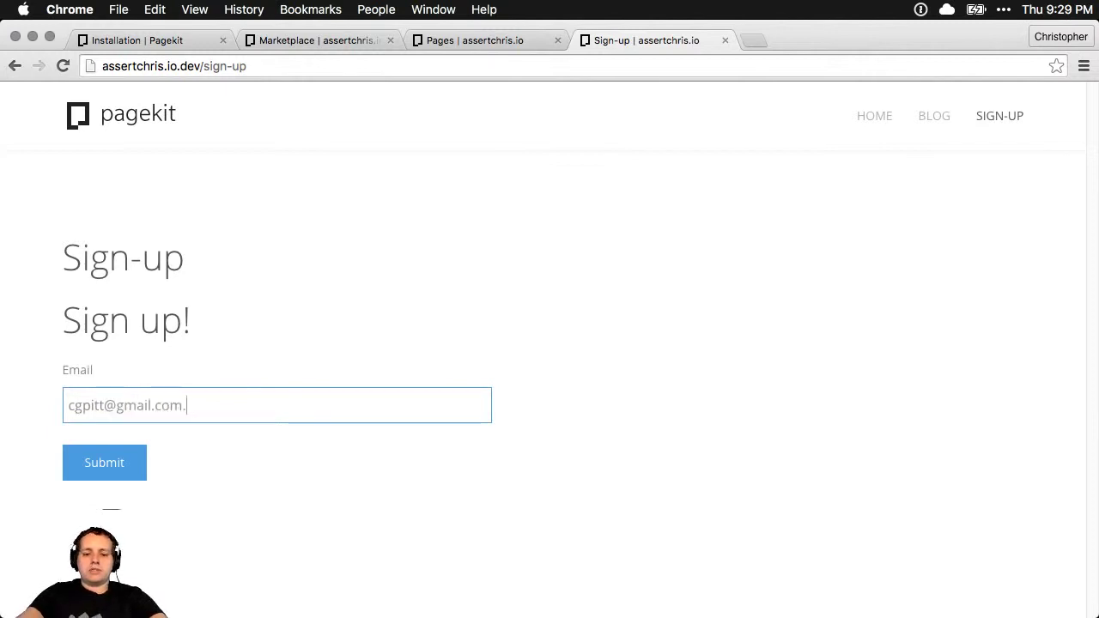
left_click(95, 467)
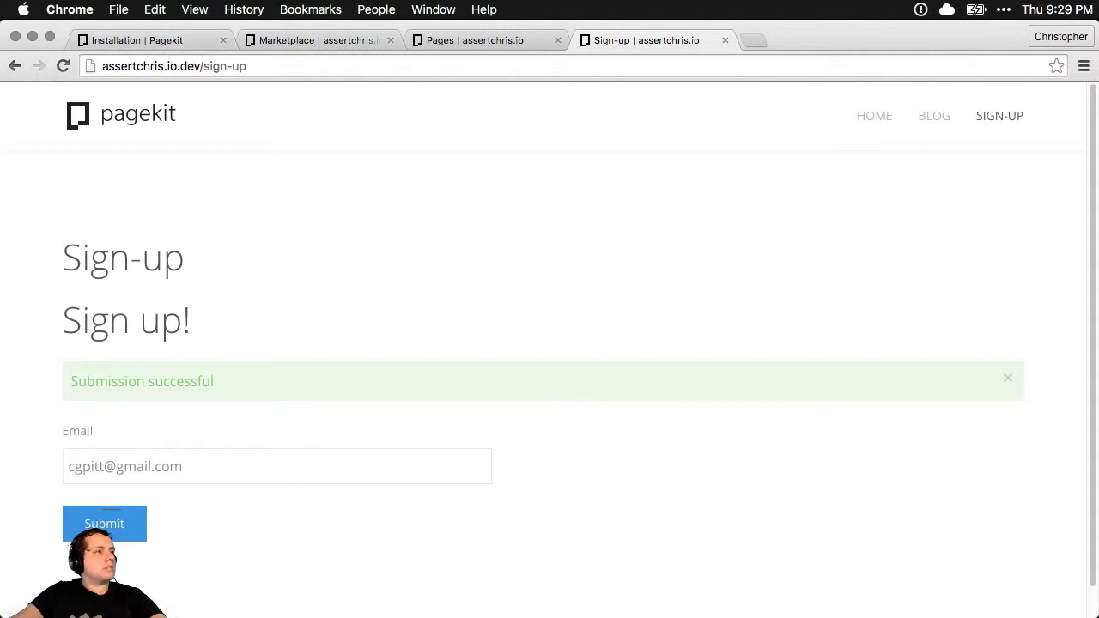
key("super+space")
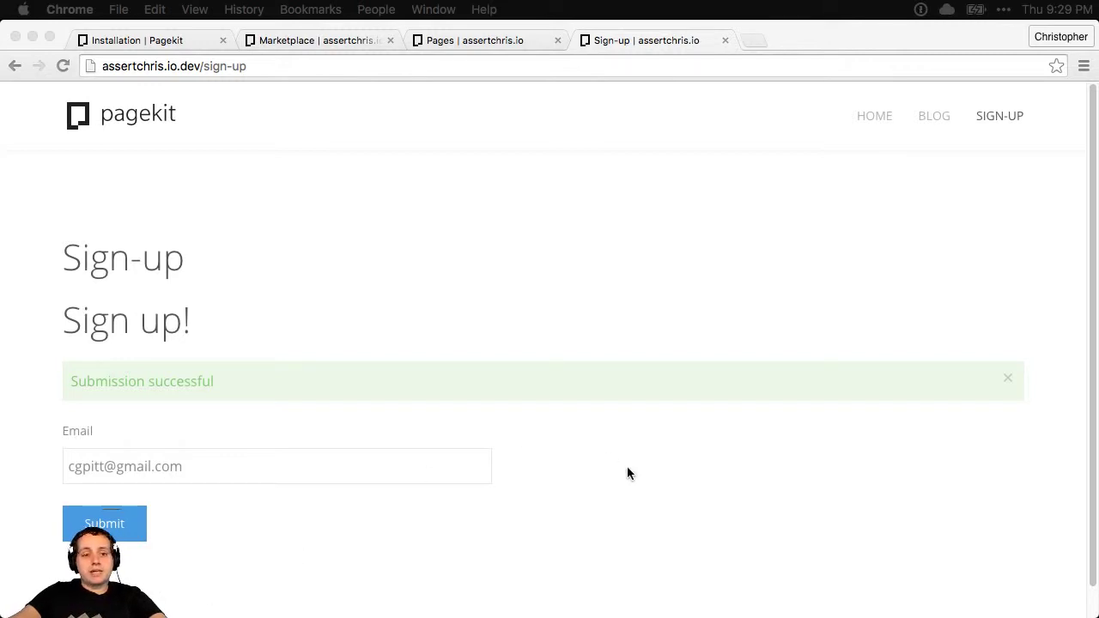
left_click(424, 133)
Enable the installed Userprofile extension from its install dialog
left_click(463, 43)
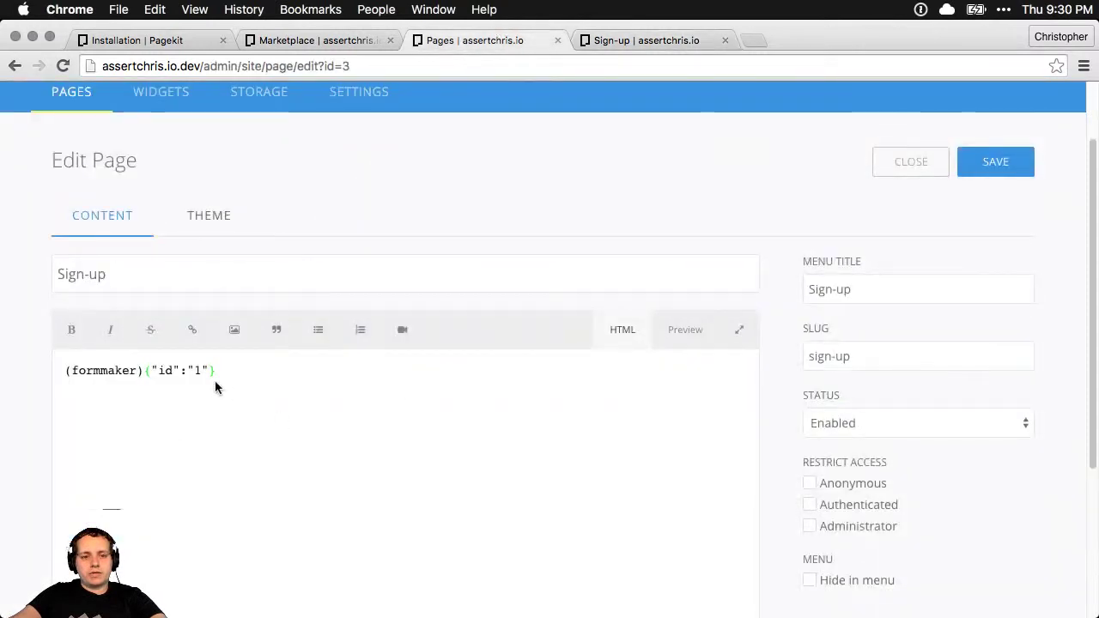
left_click(333, 45)
left_click(717, 484)
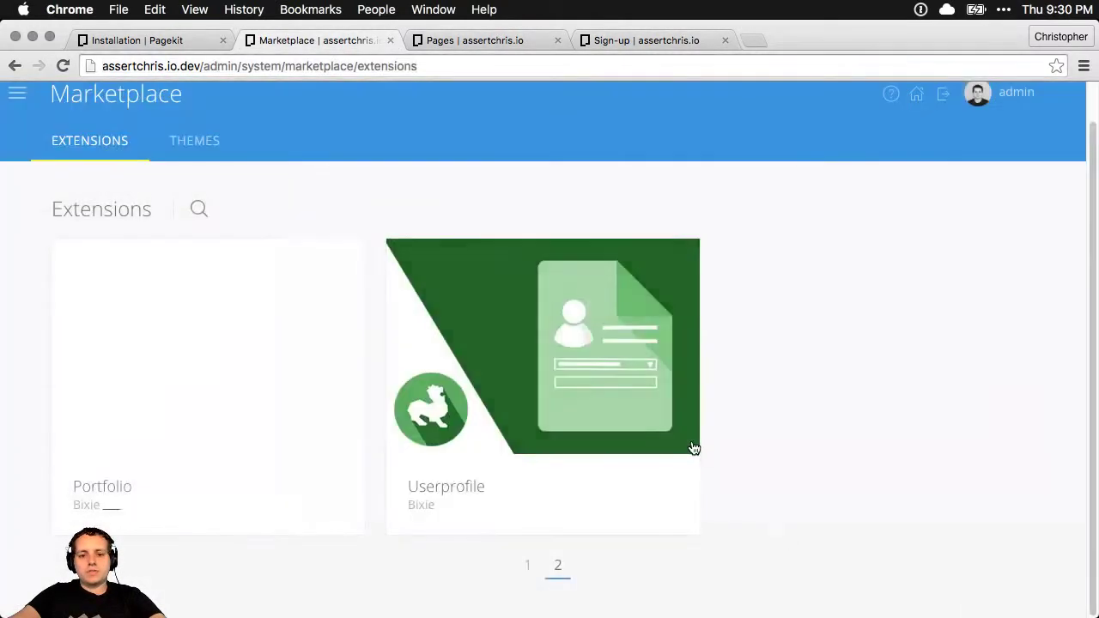
left_click(626, 39)
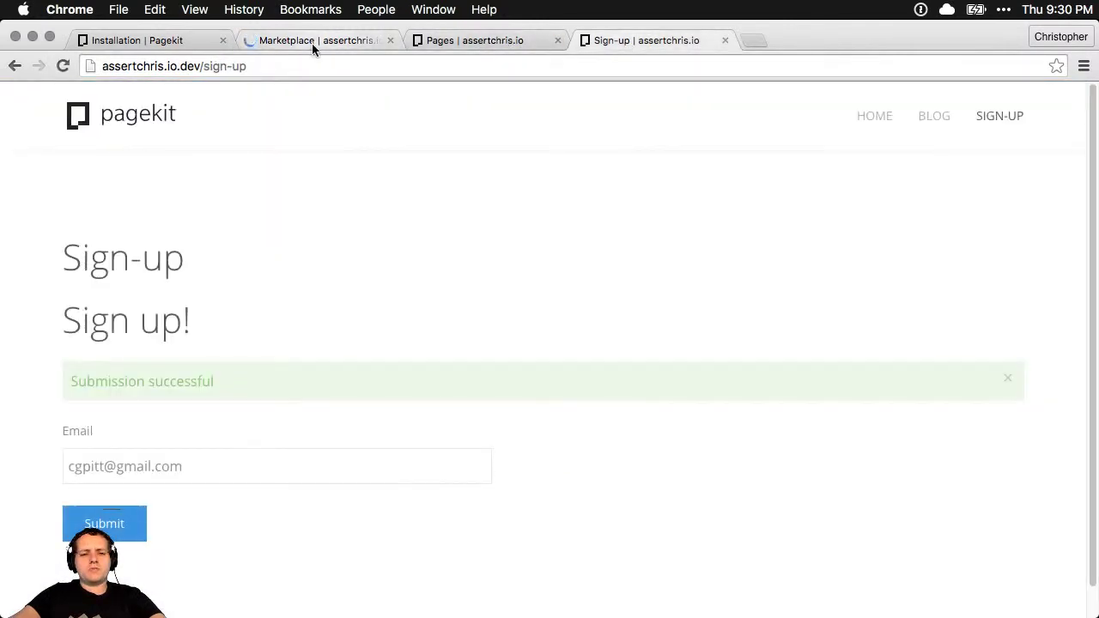
Return to the Sign-up page editor and deselect the form code in its content
left_click(311, 43)
left_click(480, 40)
scroll(324, 218, "up", 2)
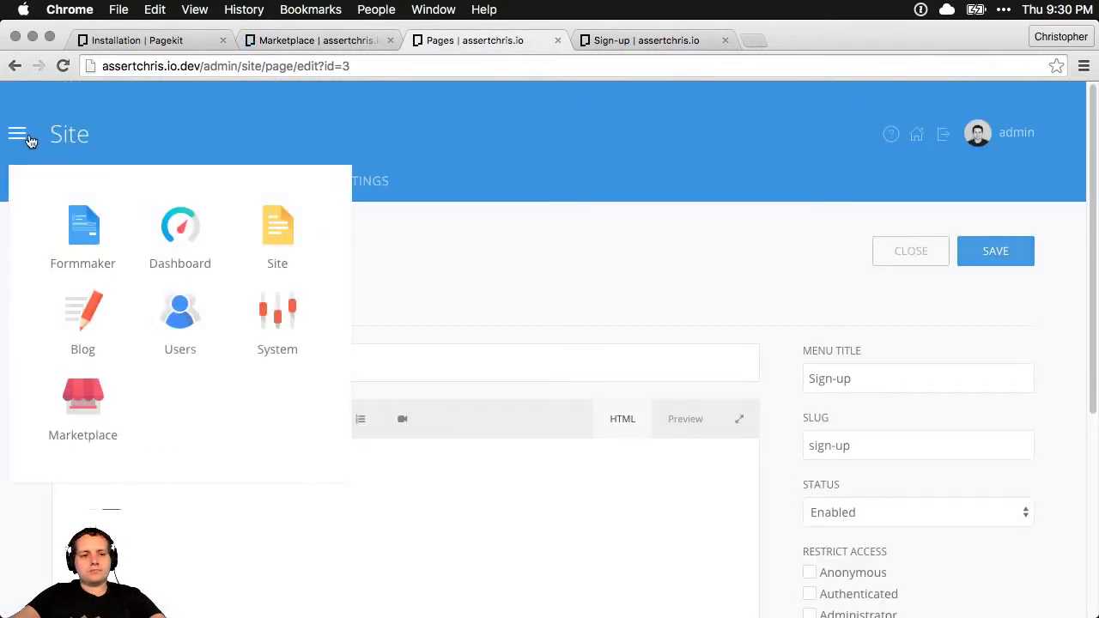
scroll(437, 304, "down", 1)
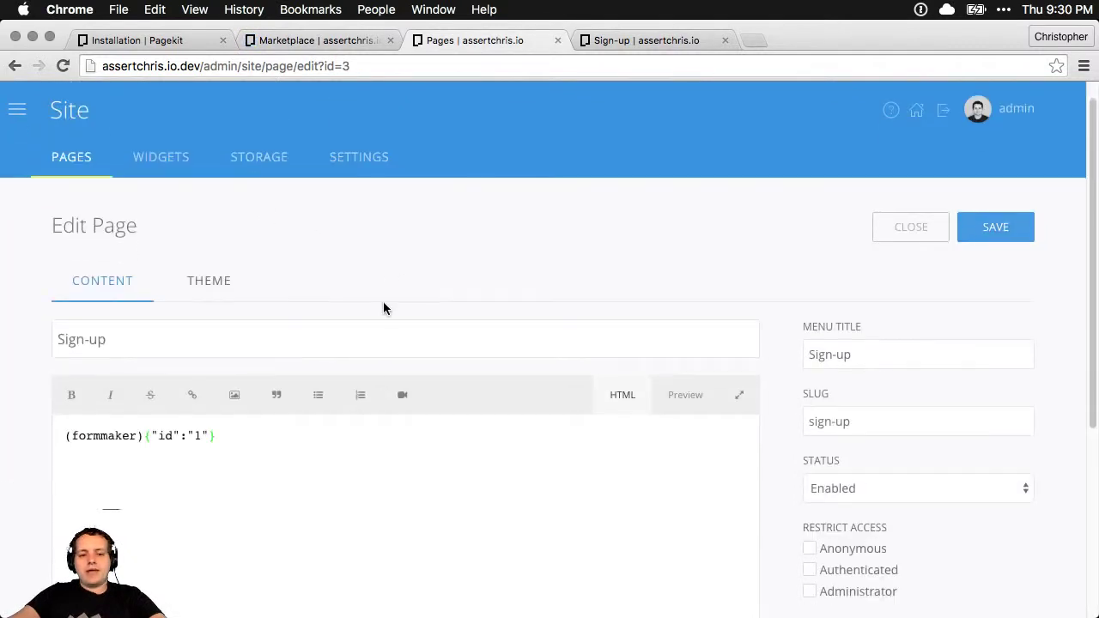
left_click_drag(217, 436, 59, 437)
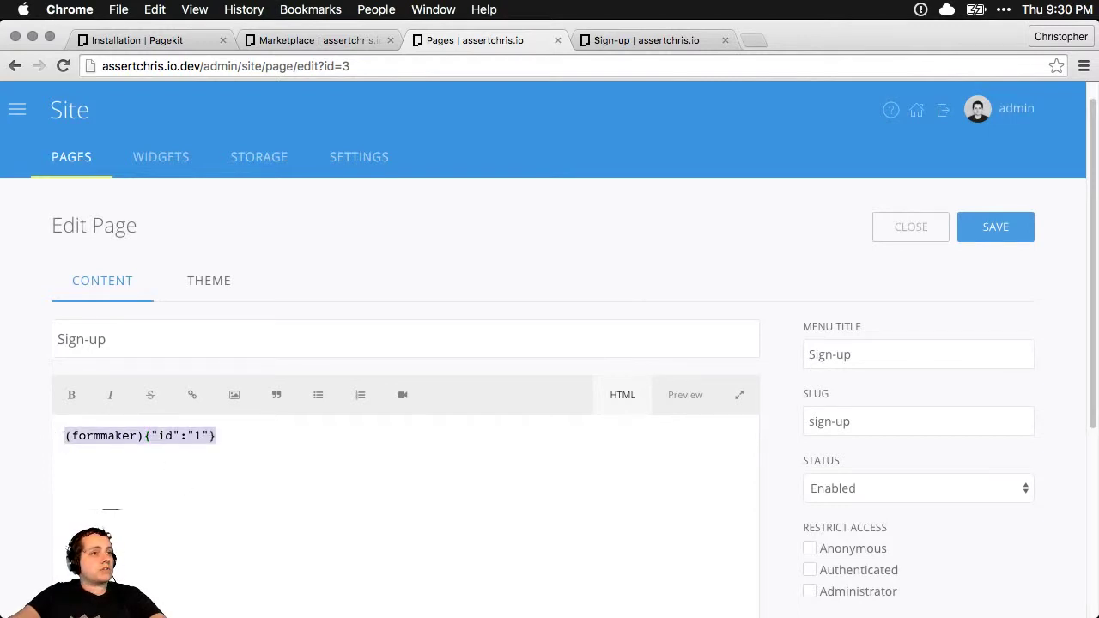
left_click(371, 448)
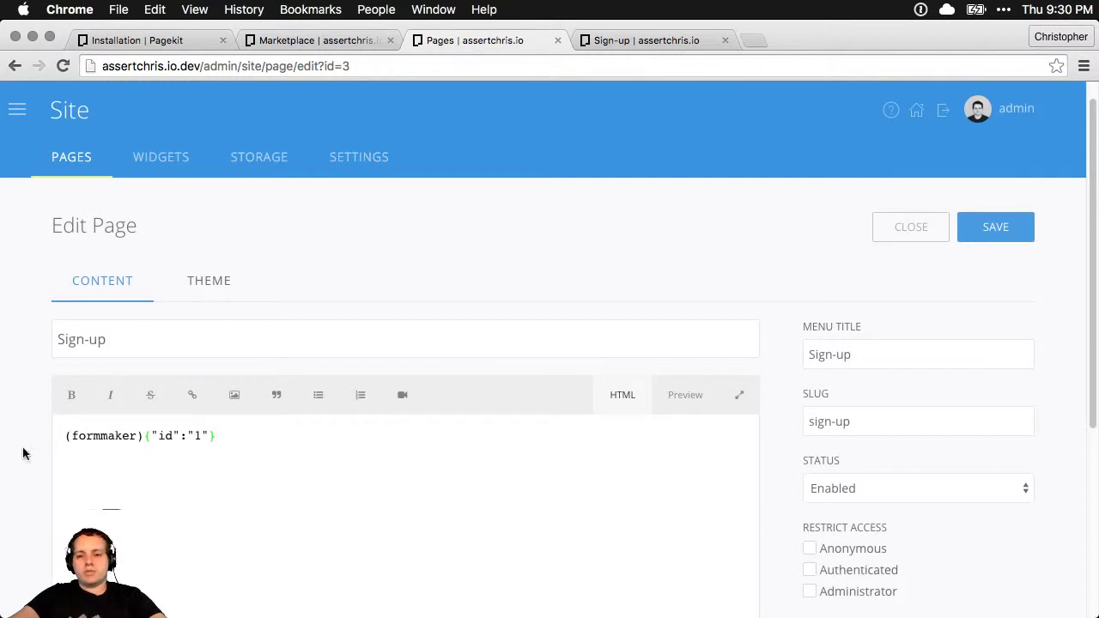
Find the test entry in the Sign up! form's Formmaker submissions, then reopen the form's editor
left_click(17, 109)
left_click(97, 224)
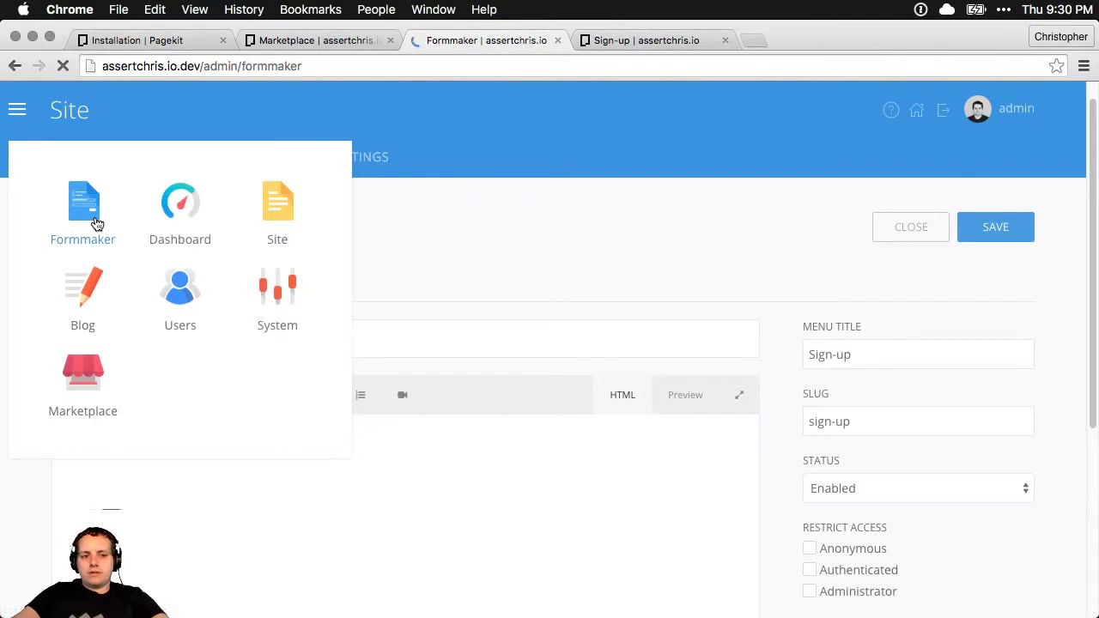
left_click(646, 361)
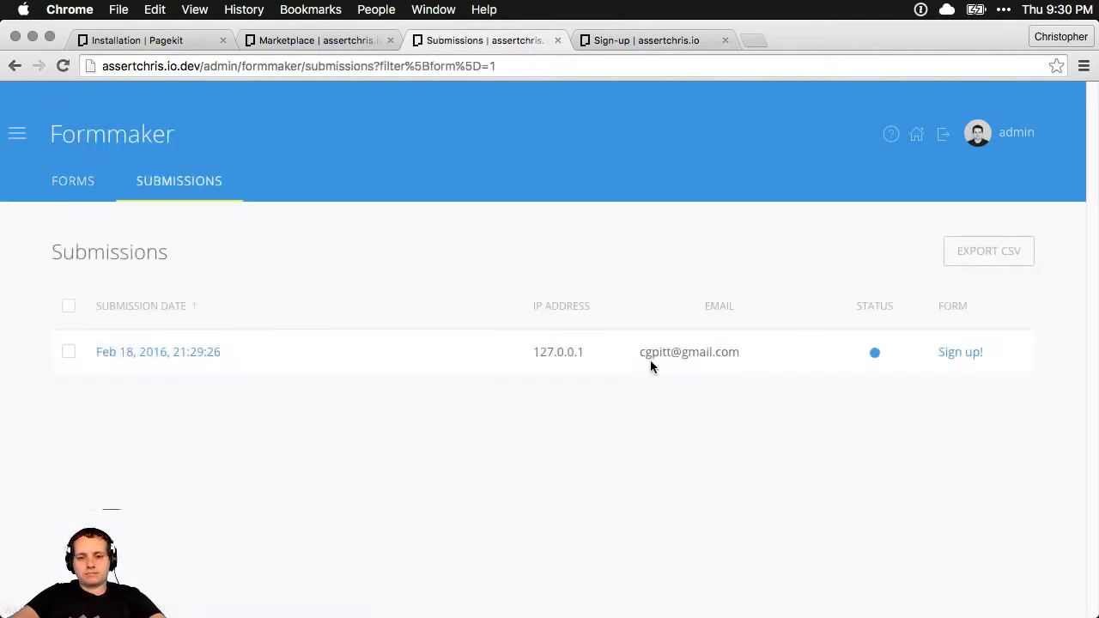
left_click_drag(753, 362, 667, 352)
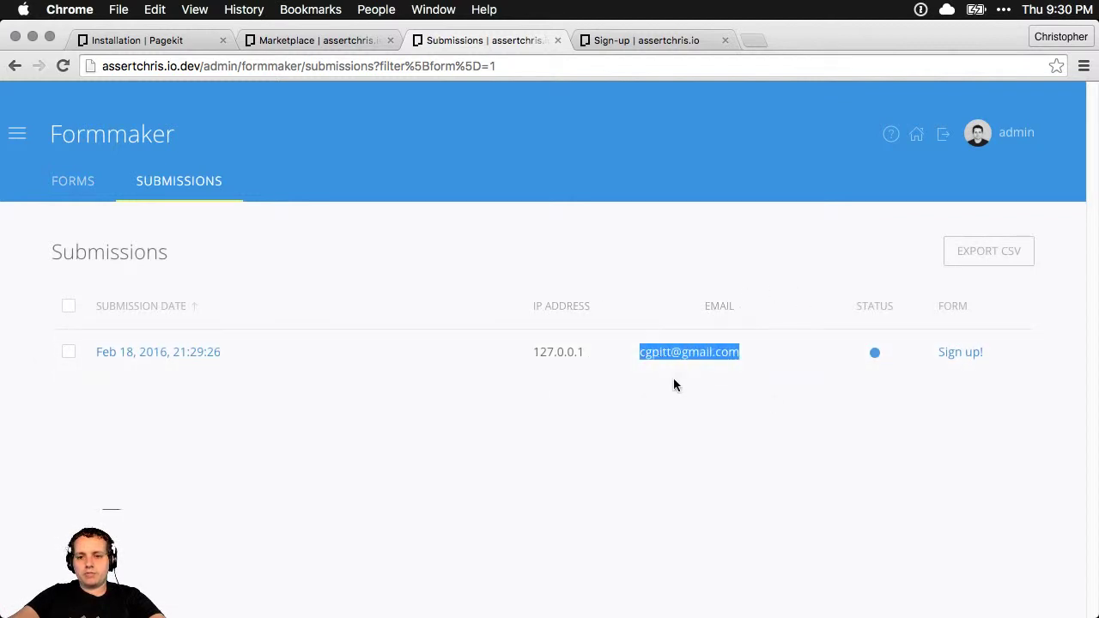
left_click(957, 353)
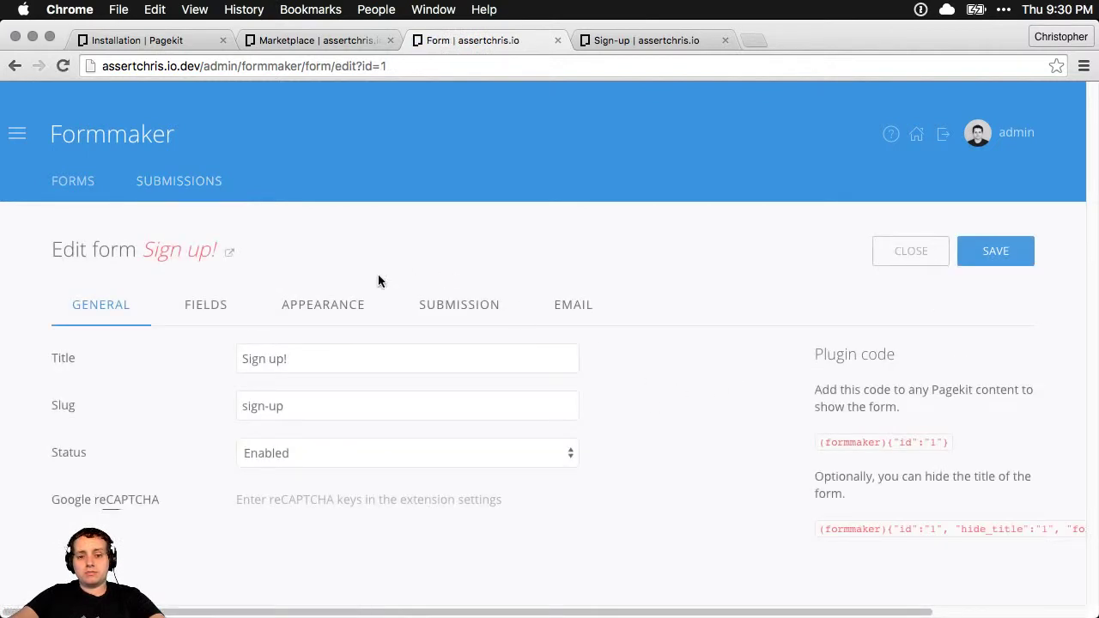
Review the Appearance, General, Fields and Email tabs, showing subject 'Thank you for your submission'
left_click(335, 311)
left_click(106, 312)
left_click(219, 307)
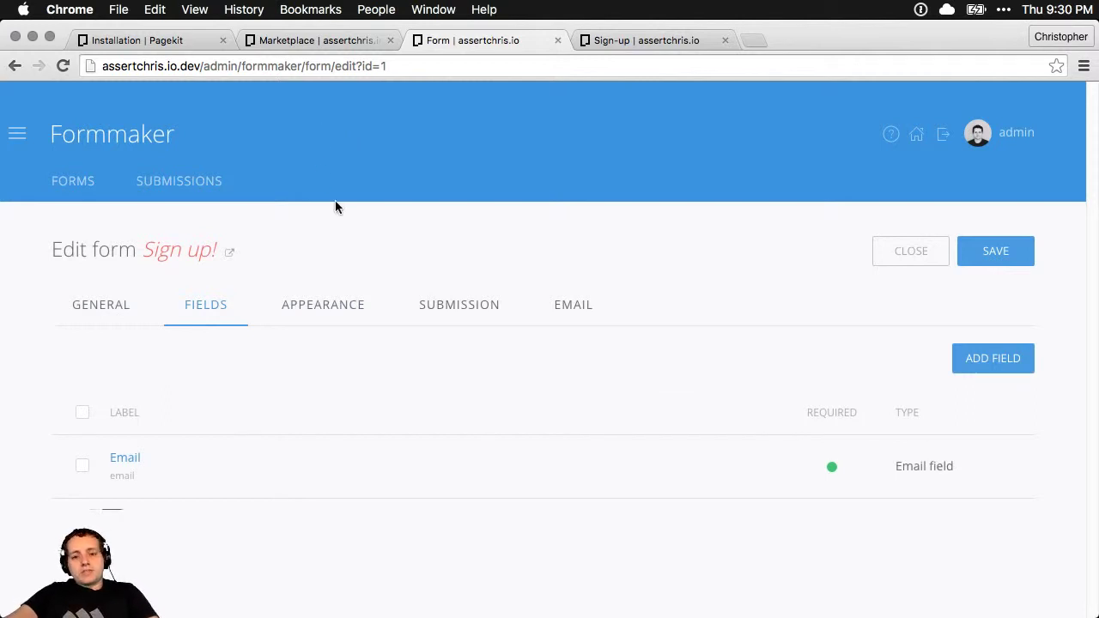
left_click(583, 309)
scroll(519, 335, "down", 5)
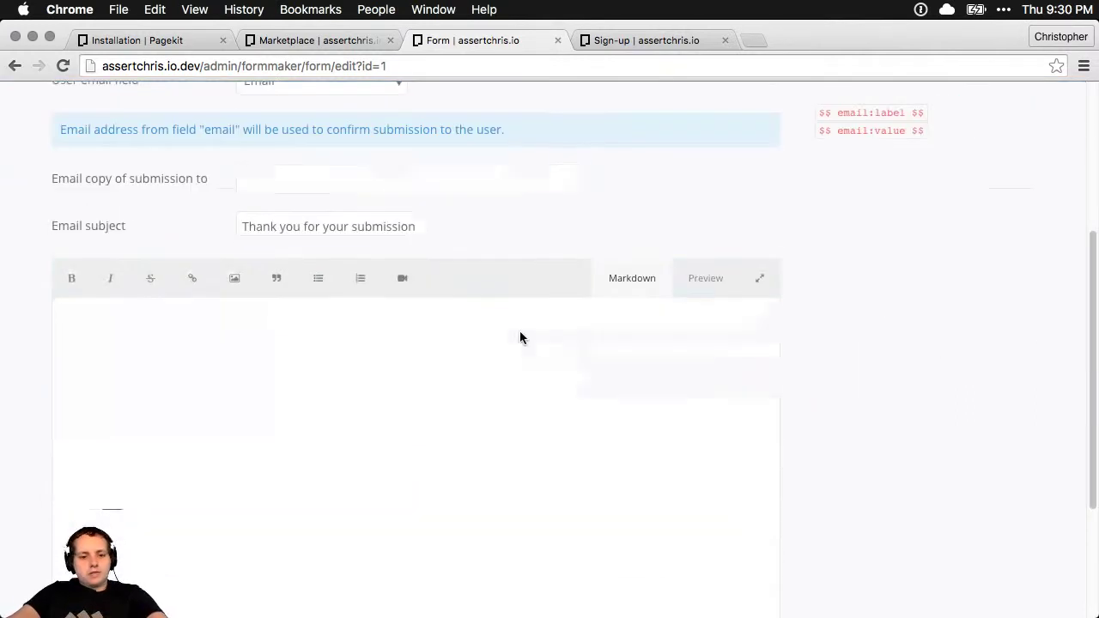
scroll(766, 301, "up", 5)
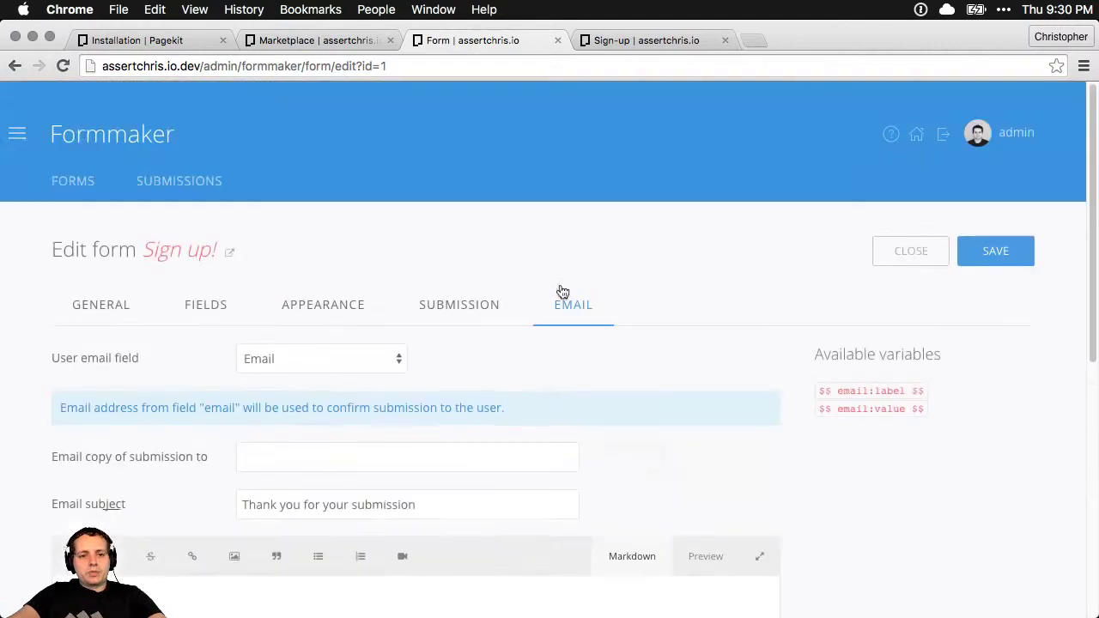
left_click(18, 136)
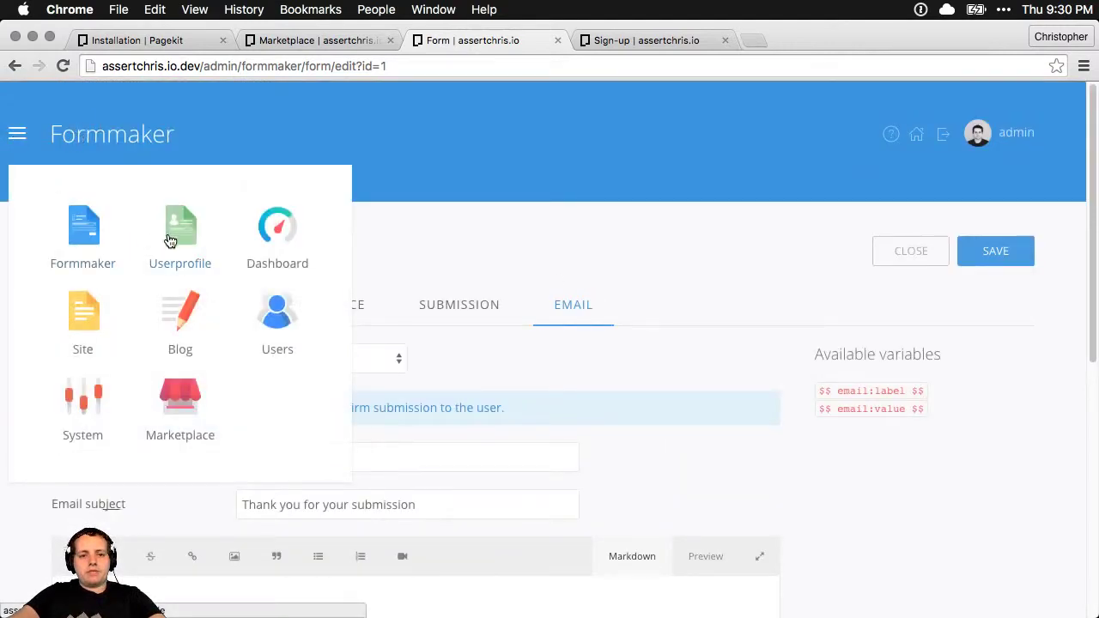
Switch the mailer in Settings > Mail to SMTP Mailer
left_click(74, 405)
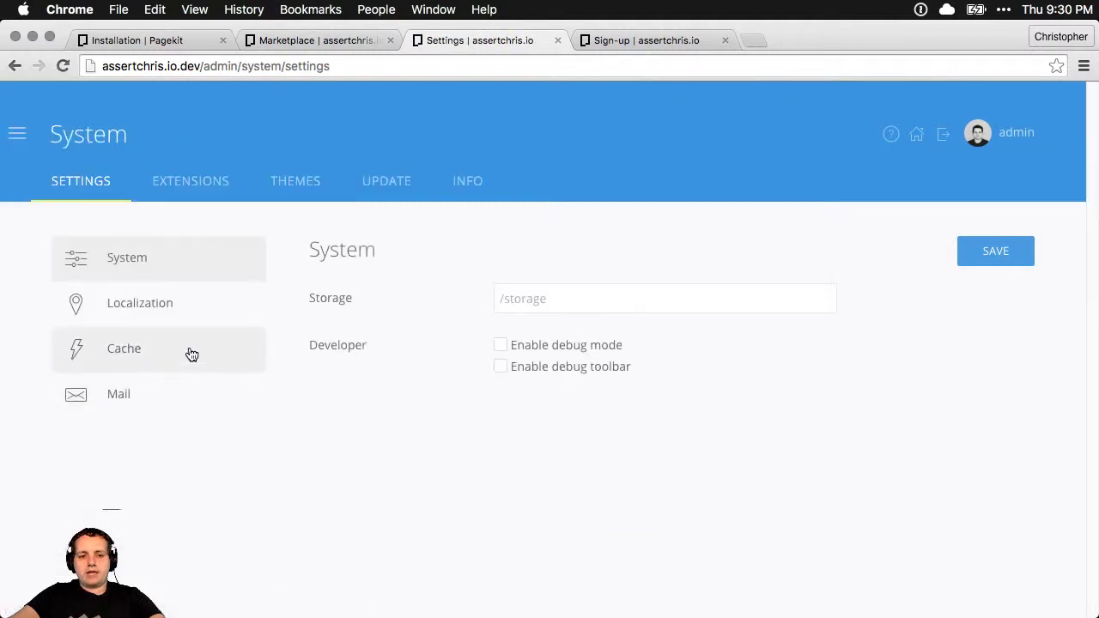
left_click(123, 396)
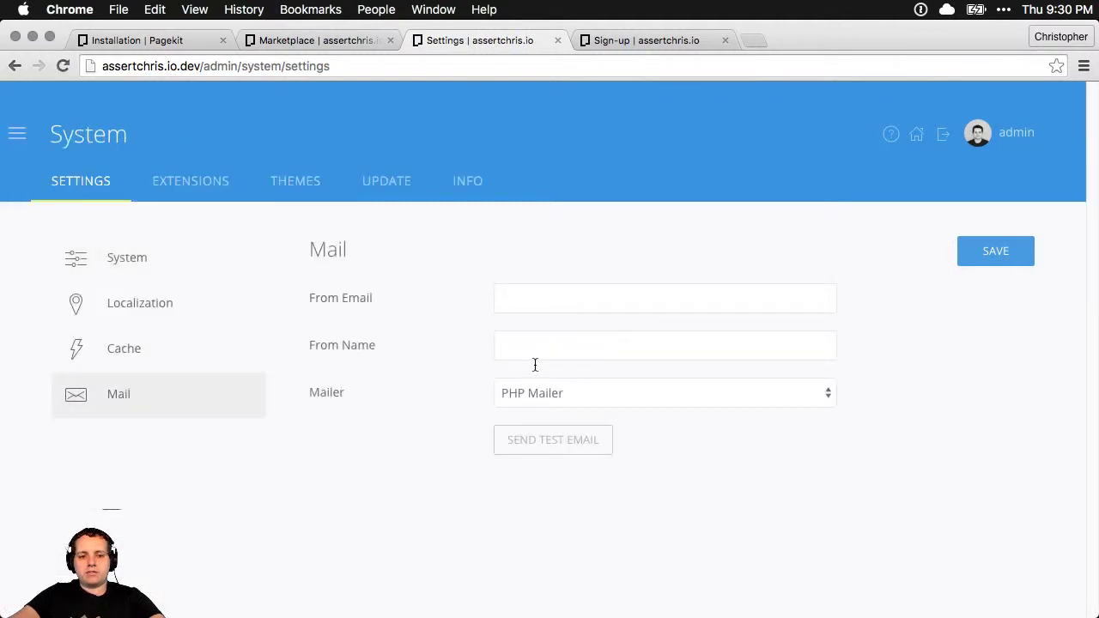
left_click(532, 395)
left_click(515, 411)
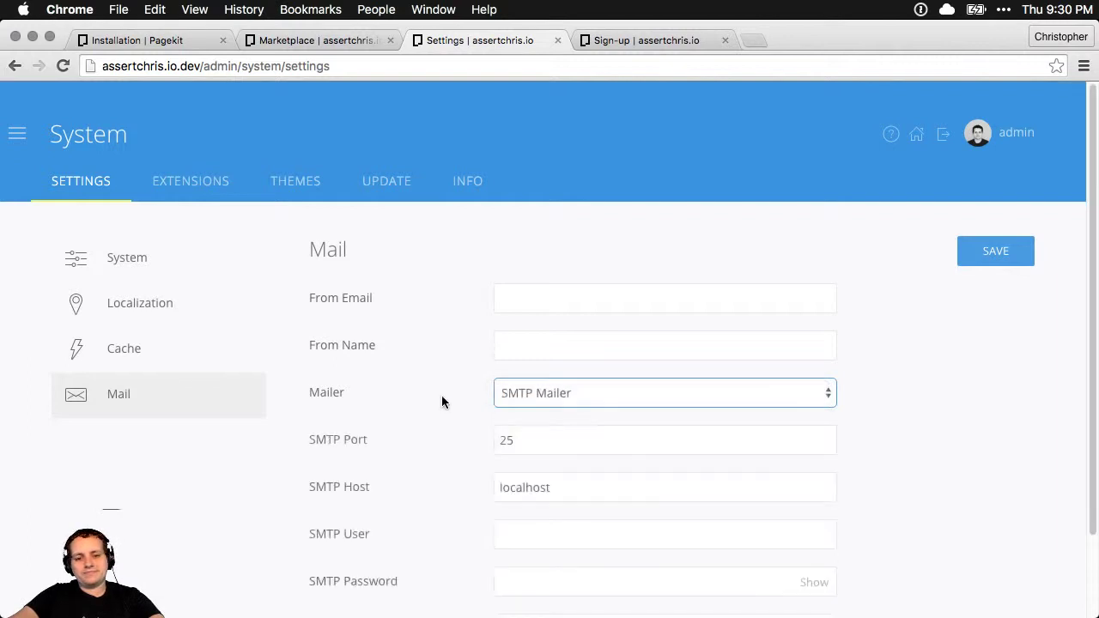
Set the SMTP host to smtp.mandrillapp.com and the port to 587
scroll(444, 382, "down", 2)
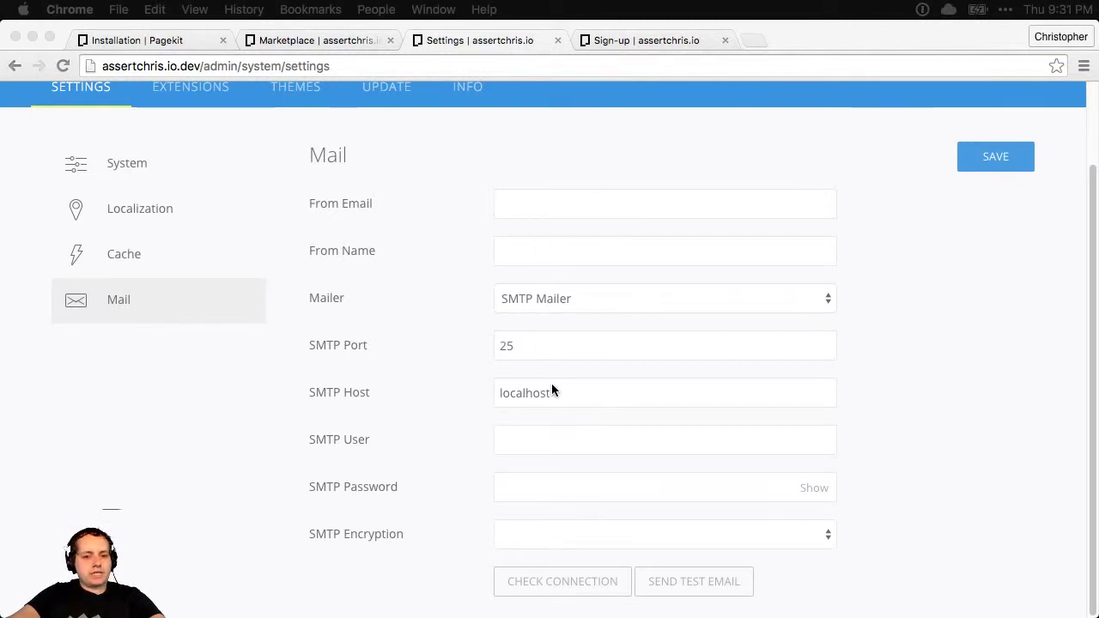
left_click_drag(537, 393, 410, 386)
type("smtp.mandrillapp.com")
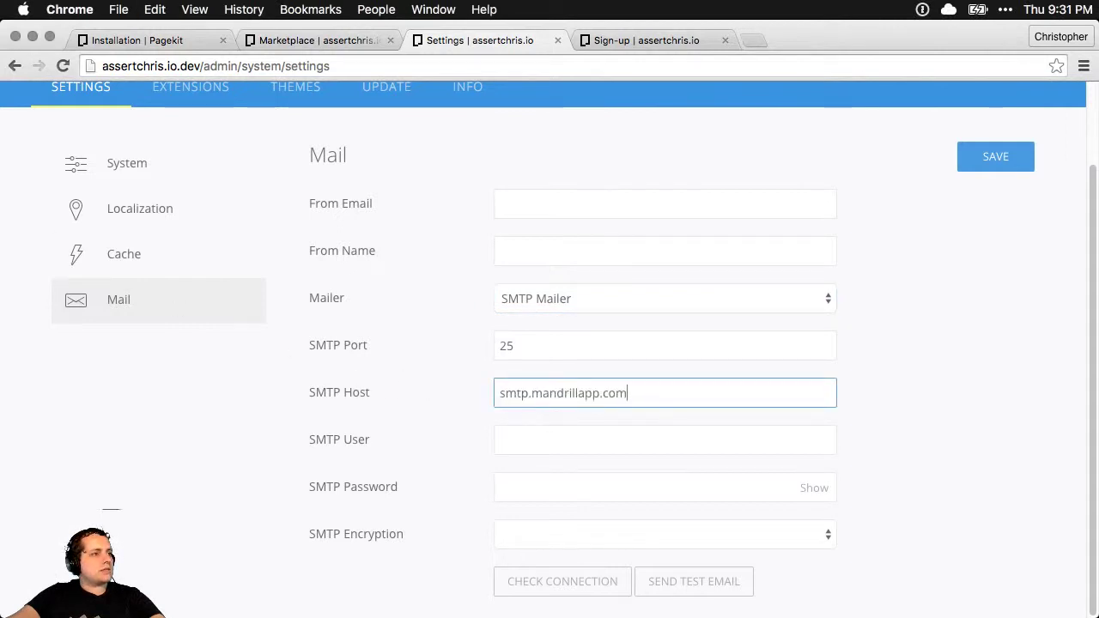
key("super+Tab")
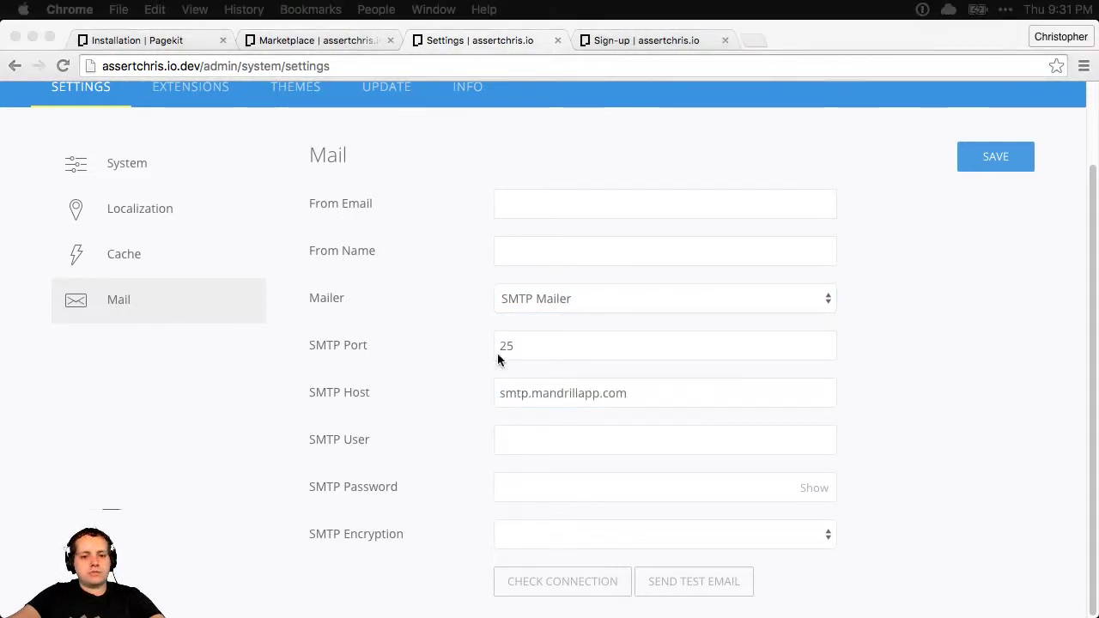
key("super+Tab")
left_click(559, 350)
key("super+a")
type("587")
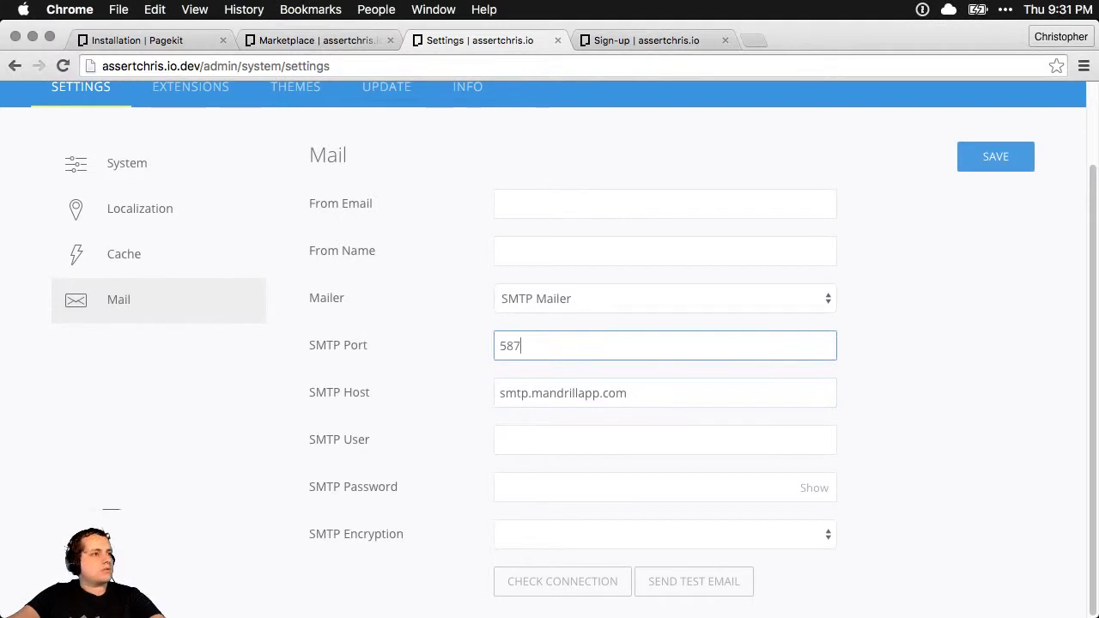
key("super+Tab")
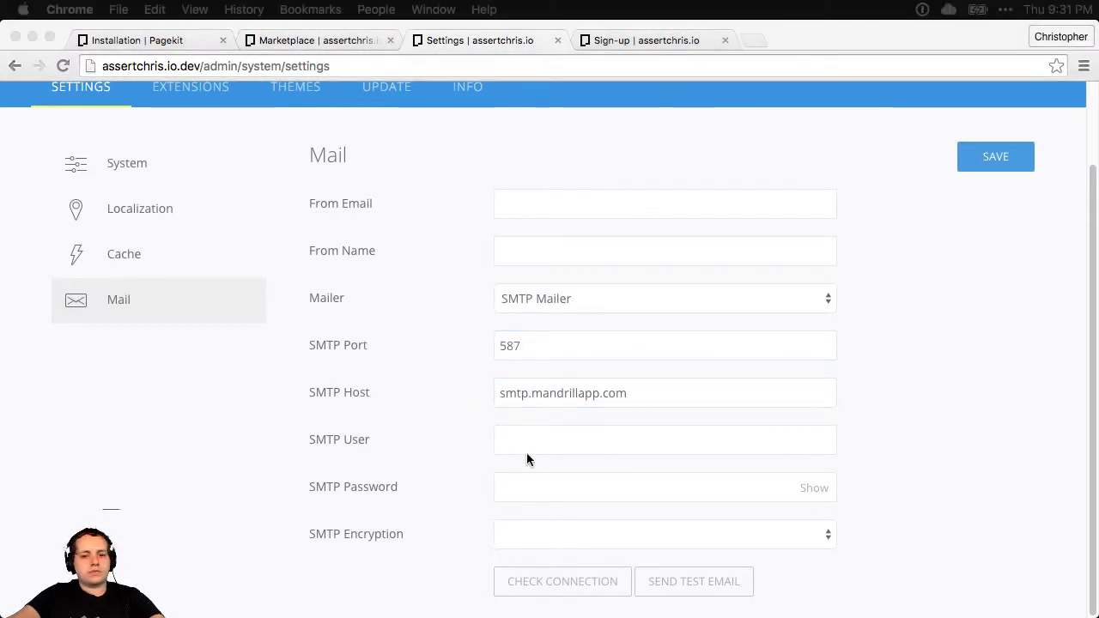
Paste in the SMTP user and password, and choose TLS encryption
left_click(567, 438)
key("super+v")
key("super+Tab")
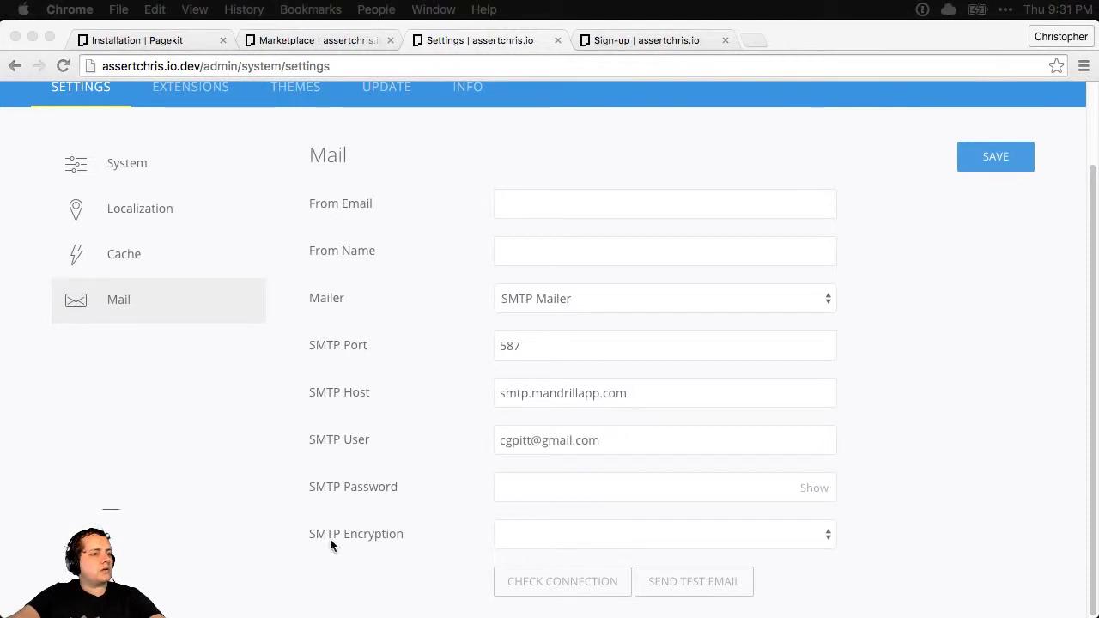
key("super+Tab")
left_click(591, 486)
key("super+v")
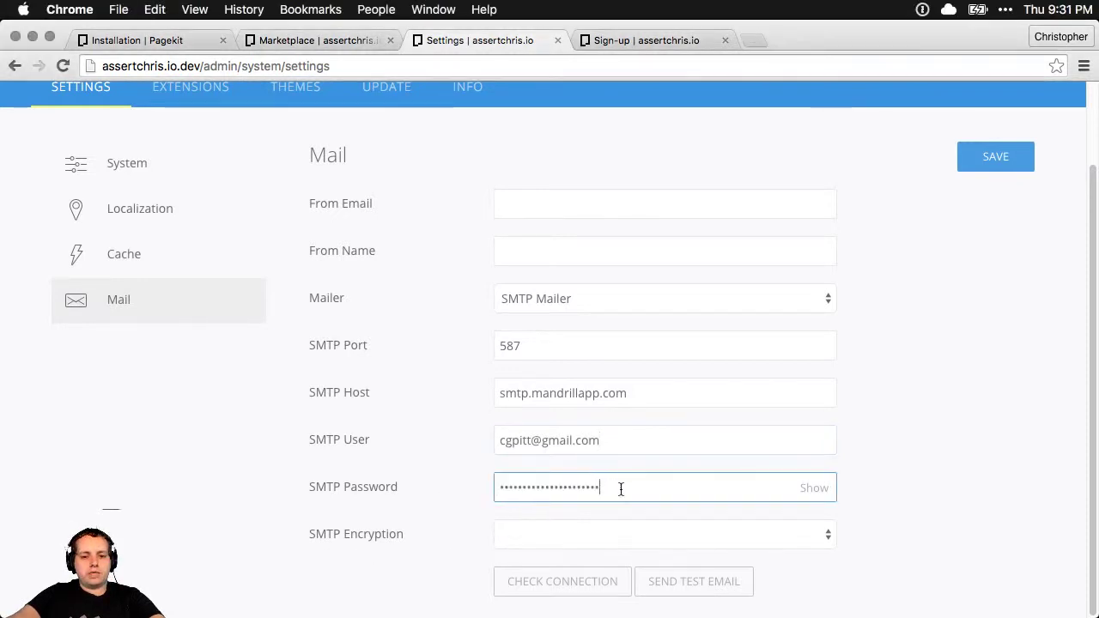
left_click(822, 530)
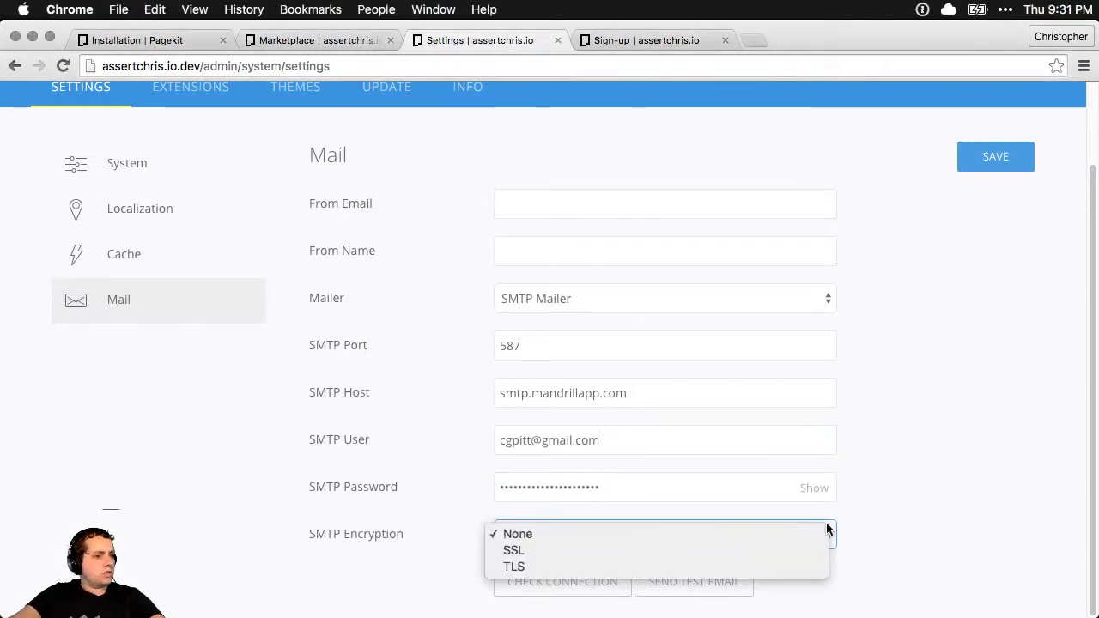
left_click(635, 566)
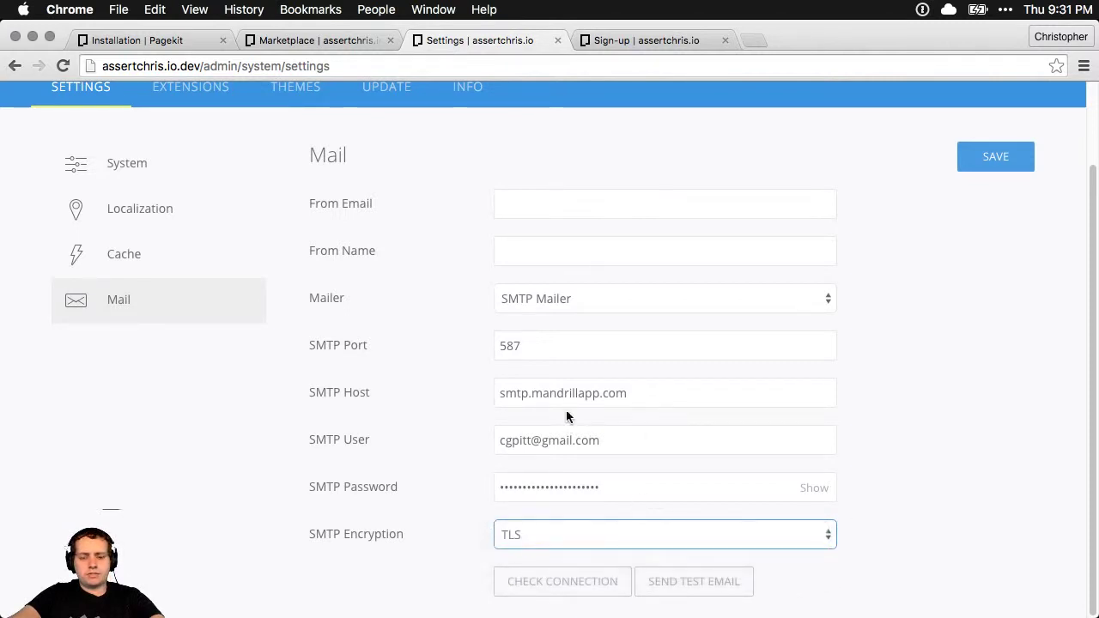
Enter the sender e-mail address and sender name, then save the mail settings
left_click(547, 202)
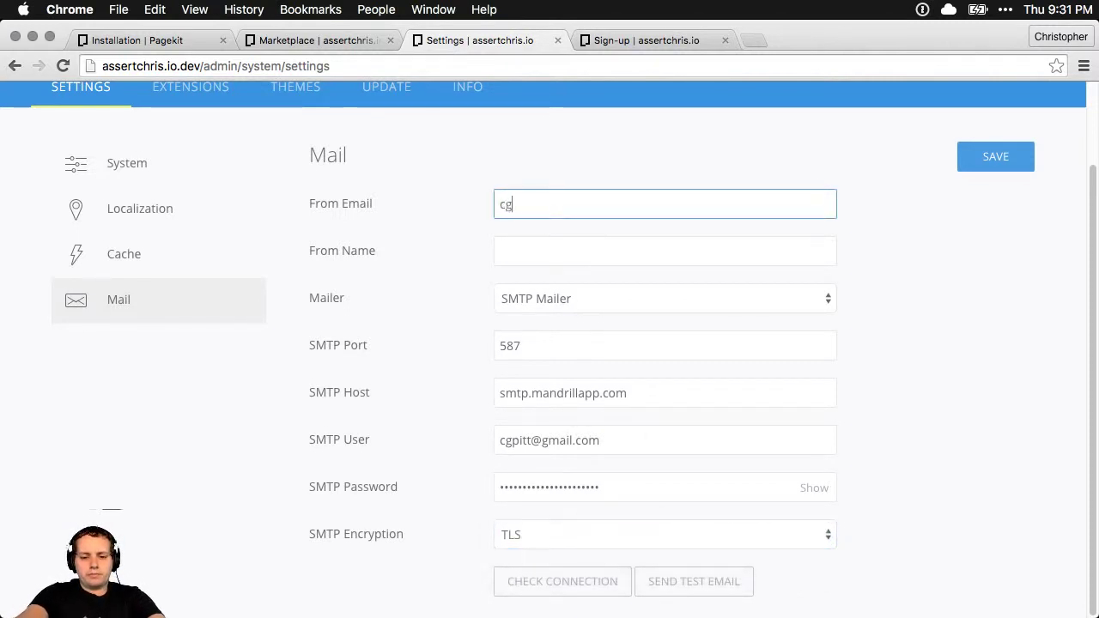
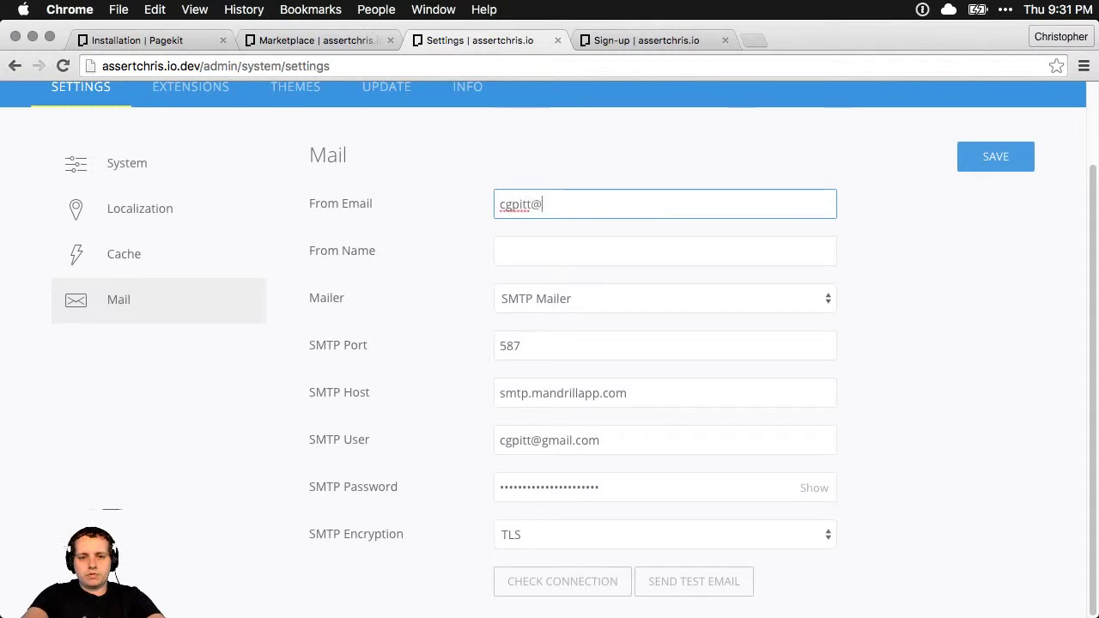
left_click(500, 250)
left_click(996, 162)
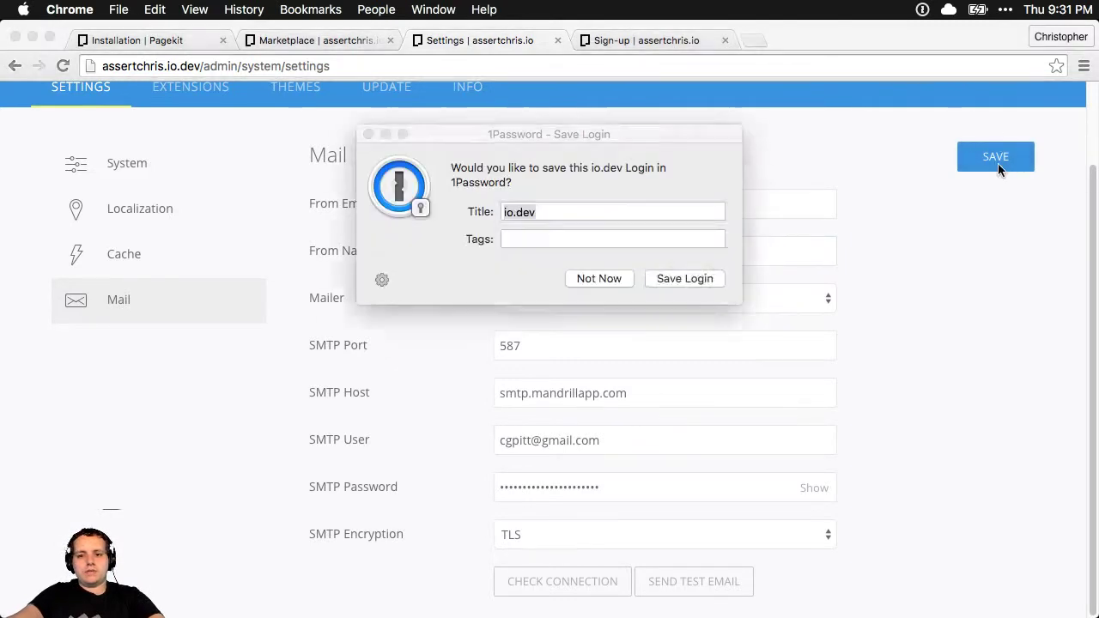
left_click(592, 280)
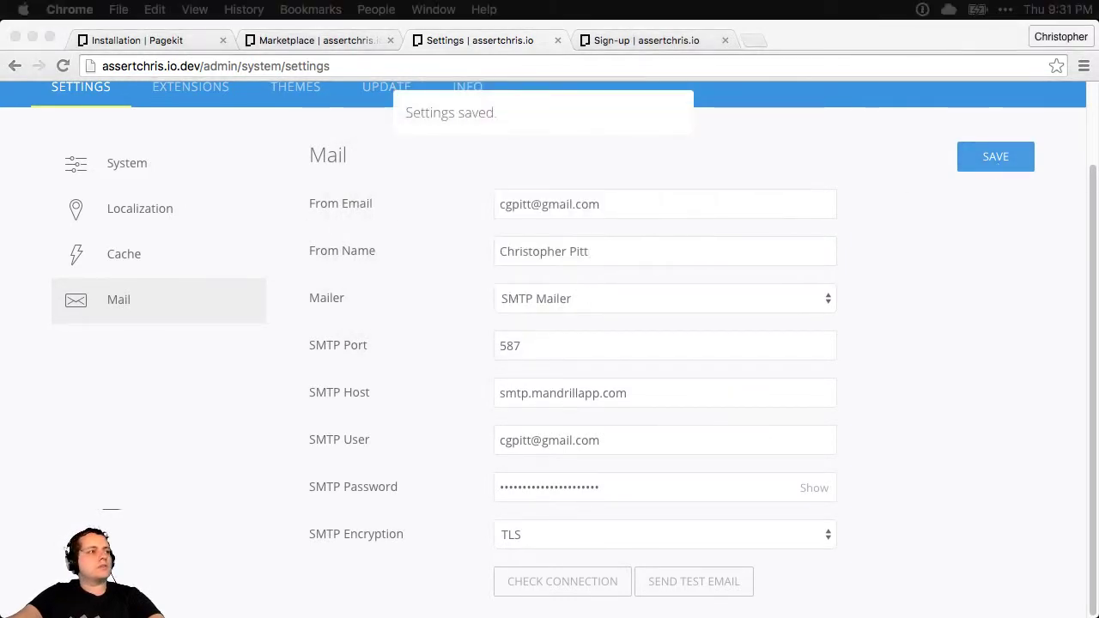
scroll(527, 289, "up", 2)
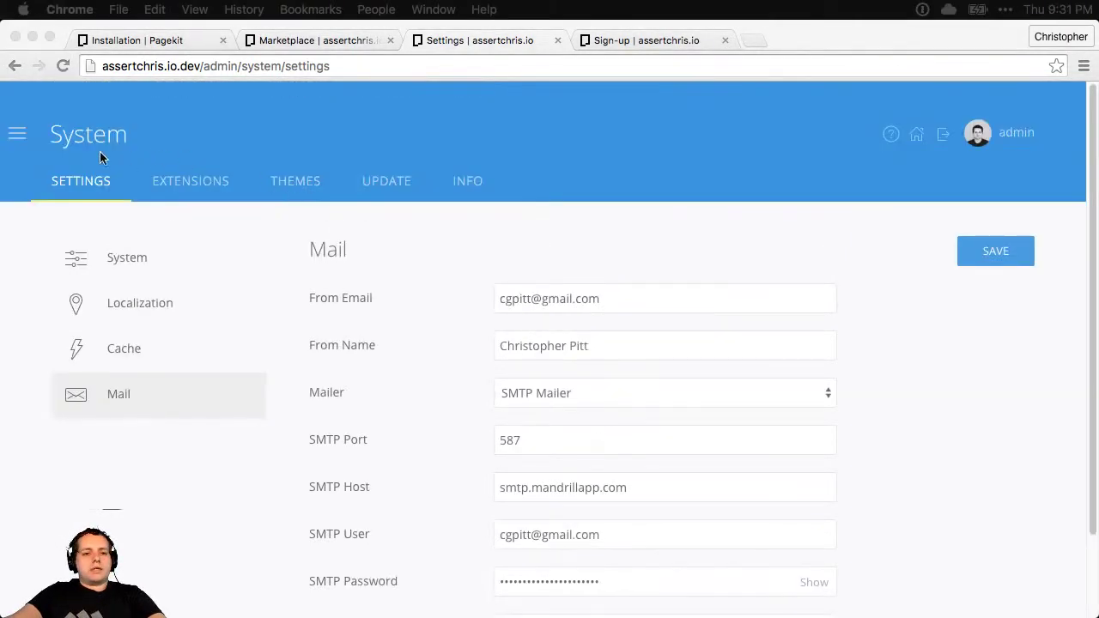
Check the successful submission and submitted e-mail on the public Sign-up page
left_click(21, 140)
left_click(642, 41)
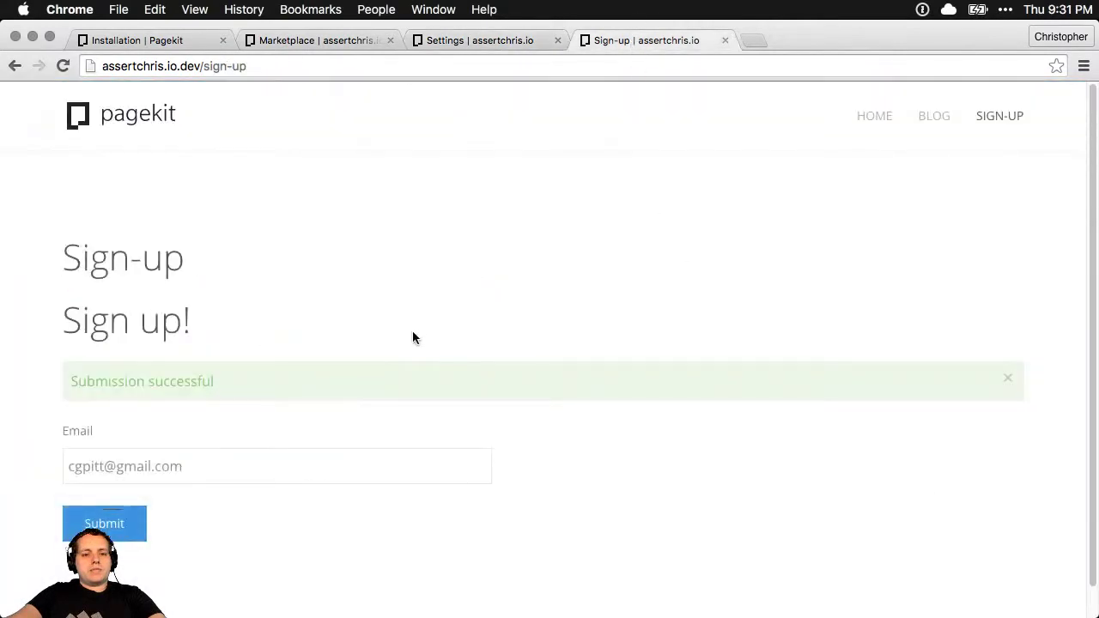
triple_click(137, 461)
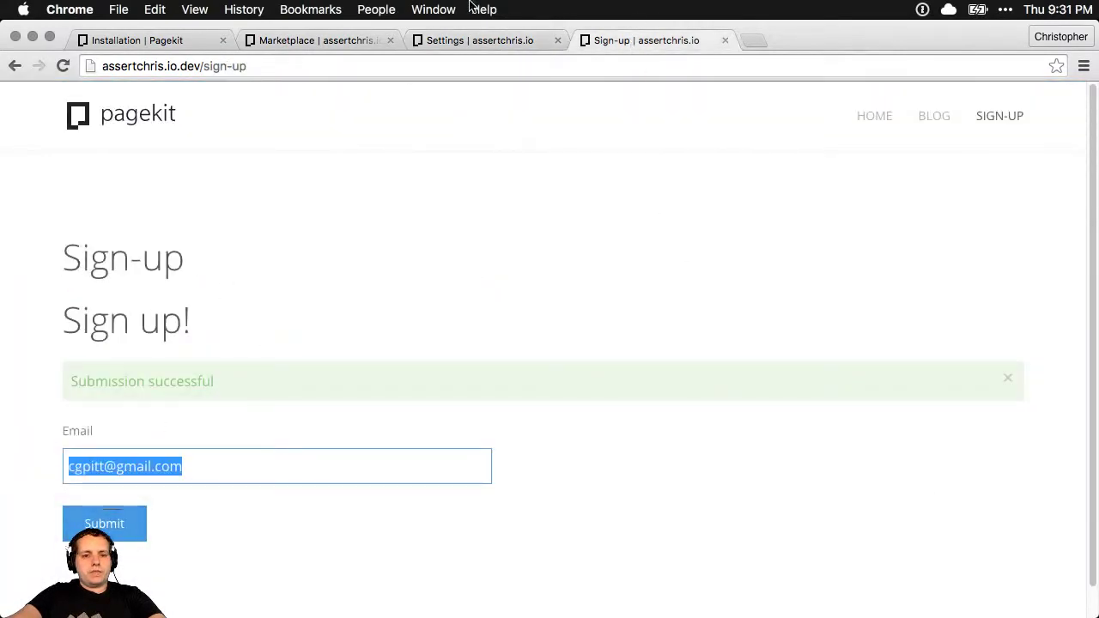
Open and reload the Userprofile admin page, whose Fields list is empty
left_click(506, 41)
left_click(184, 226)
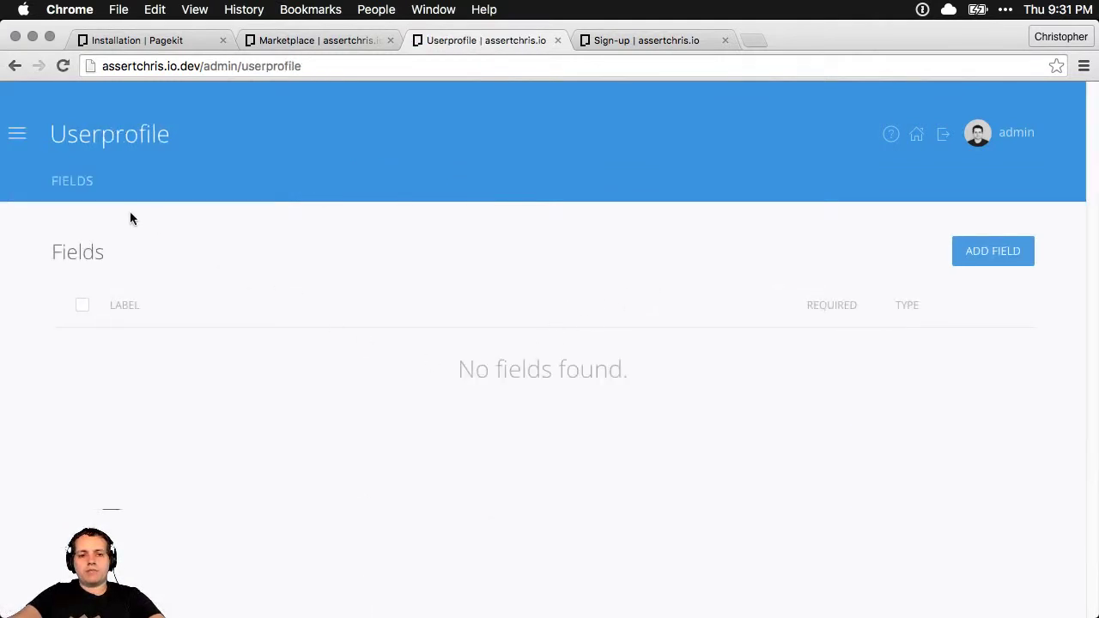
left_click(17, 133)
left_click(191, 239)
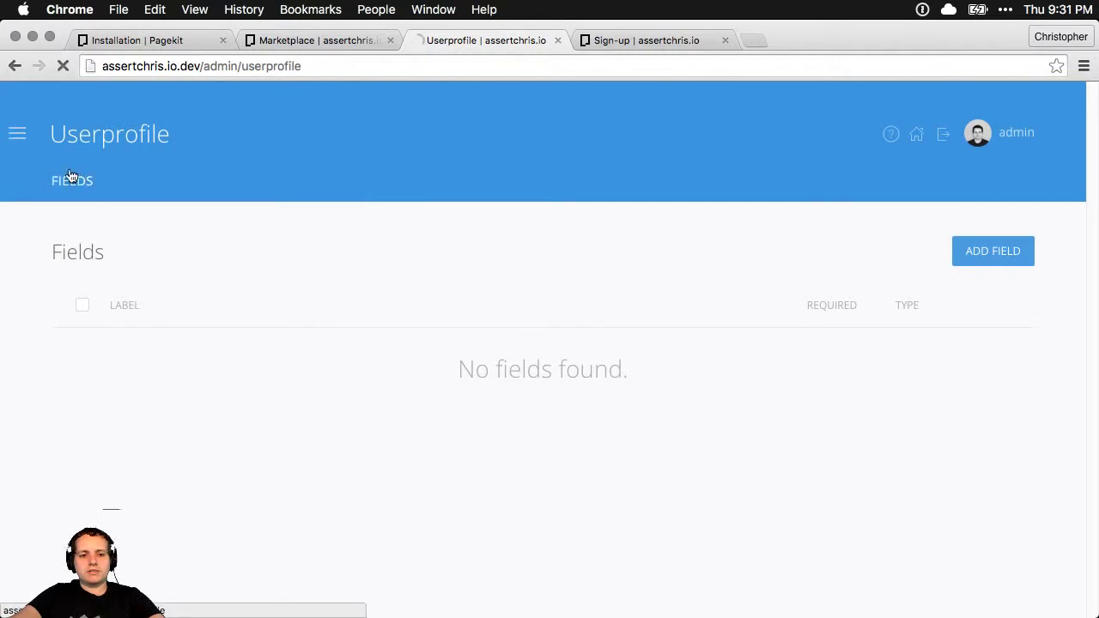
left_click(17, 134)
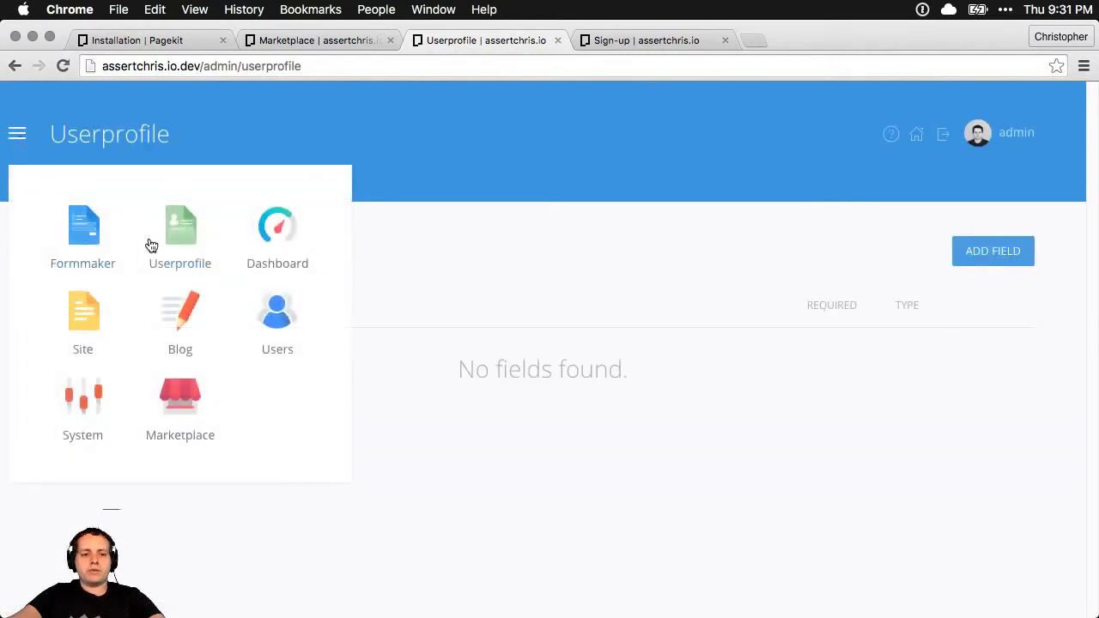
View the Sign up! form's test submission details, leaving its status Active
left_click(89, 230)
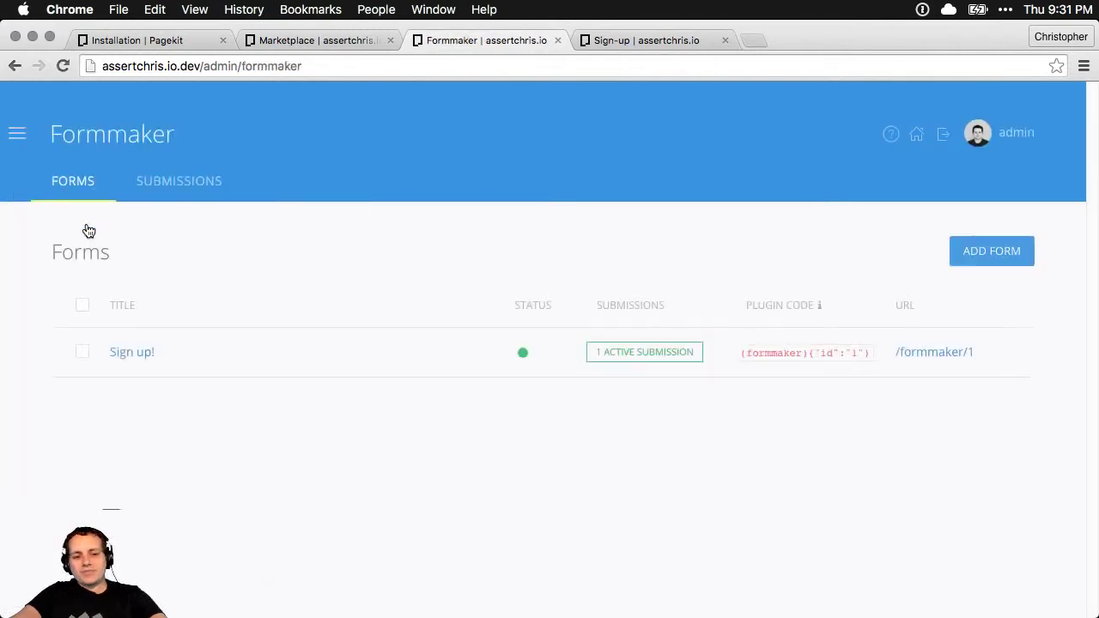
left_click(673, 359)
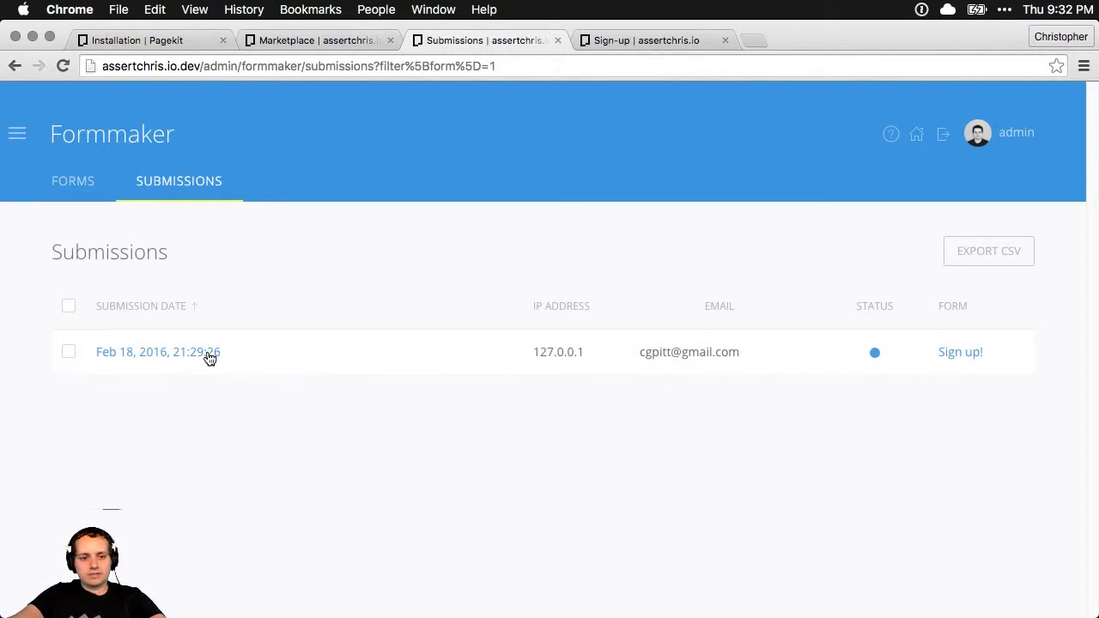
left_click(197, 353)
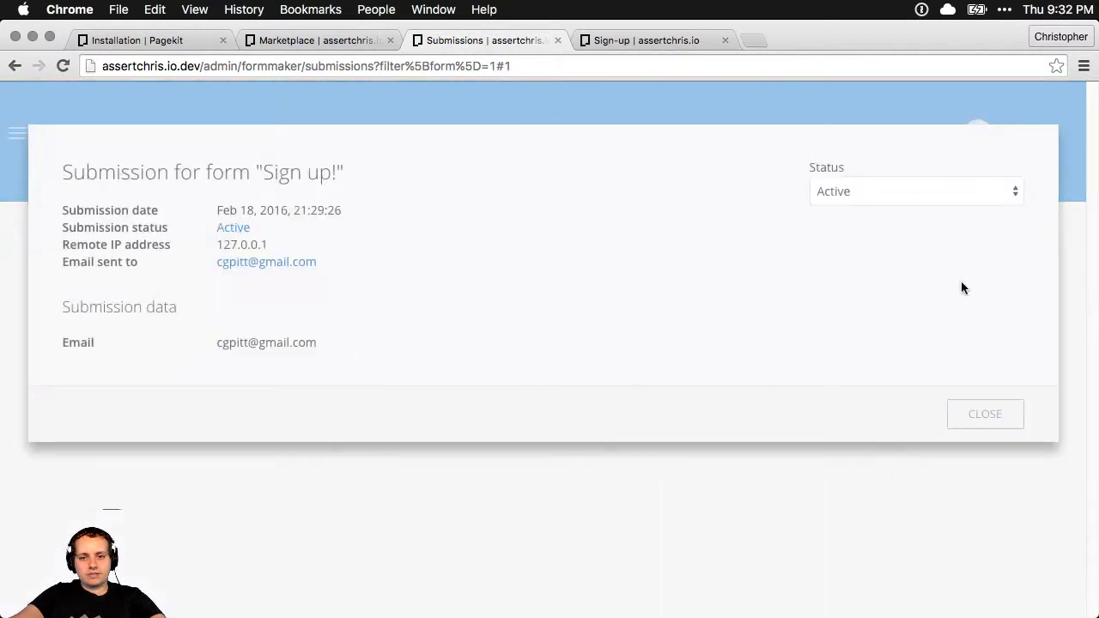
left_click(899, 199)
left_click(883, 267)
left_click(985, 414)
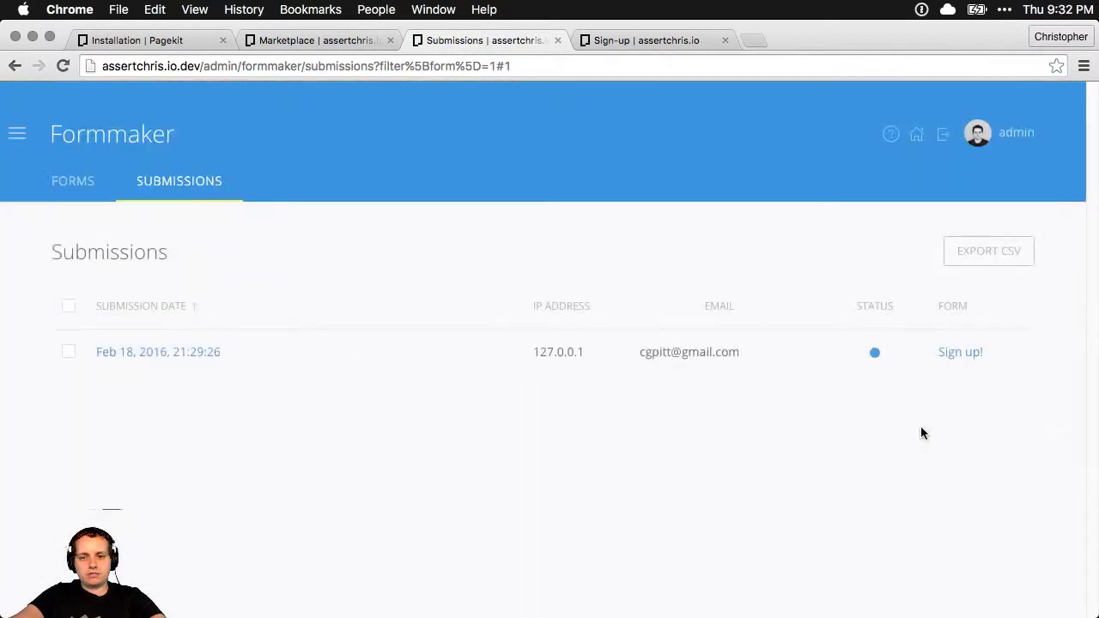
Select the test submission, delete it and confirm the deletion
triple_click(806, 351)
left_click(798, 357)
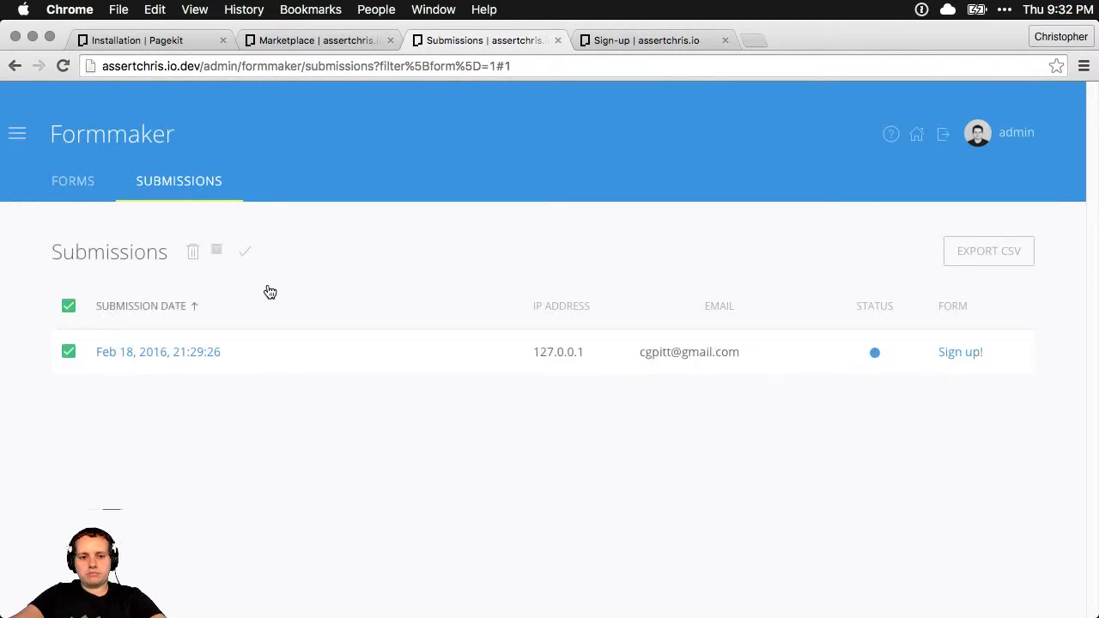
left_click(193, 251)
left_click(740, 273)
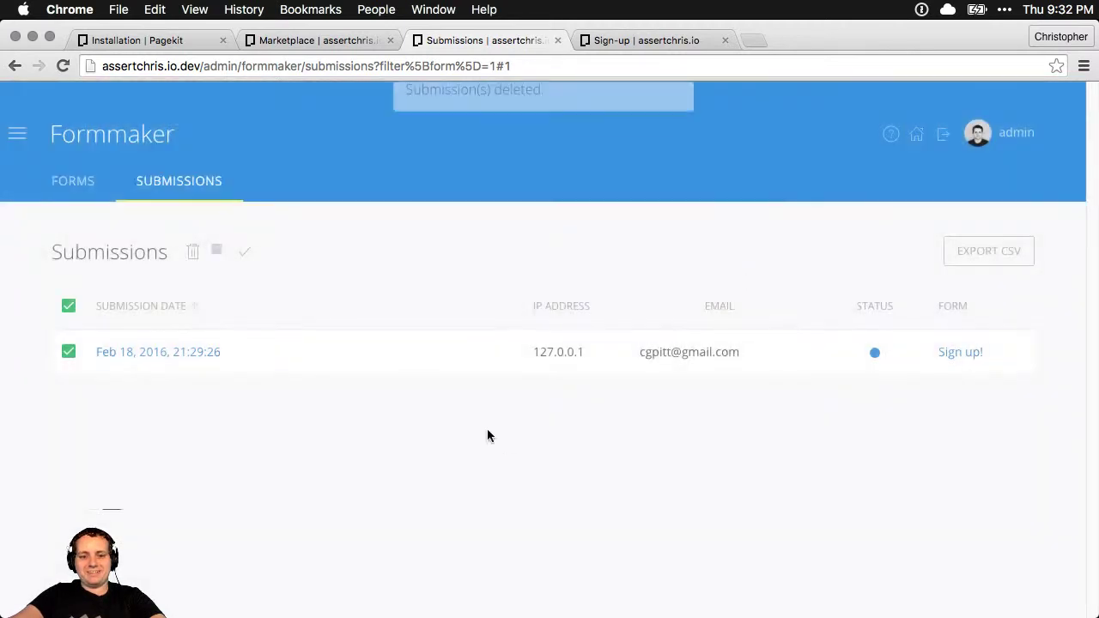
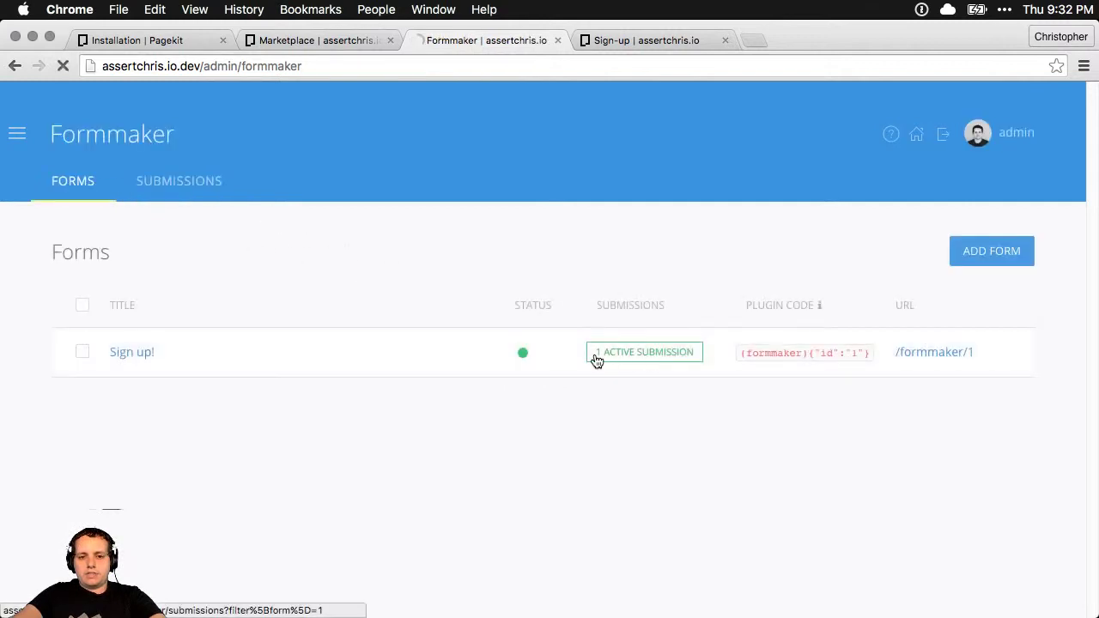
Delete the Sign up! form's single submission and return to the Formmaker forms list
left_click(594, 353)
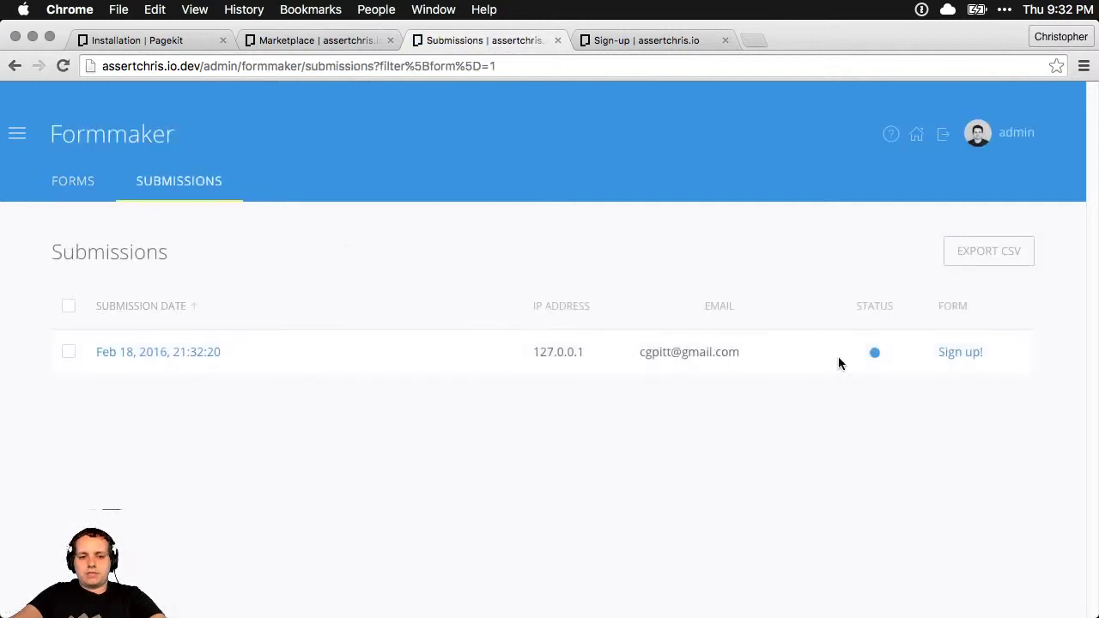
left_click(69, 351)
left_click(193, 254)
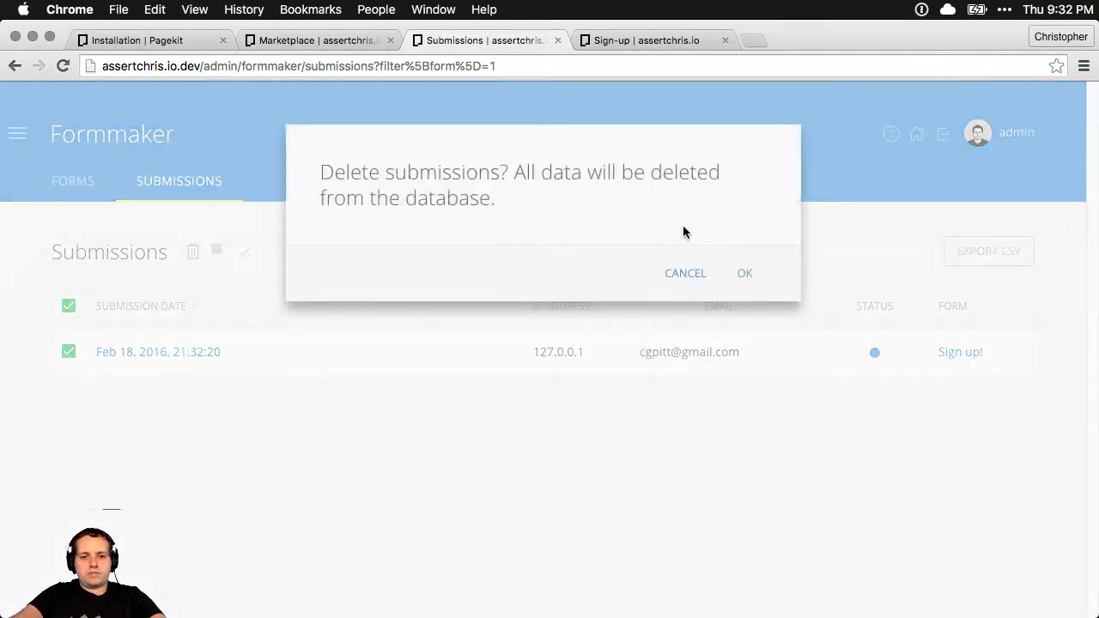
left_click(742, 273)
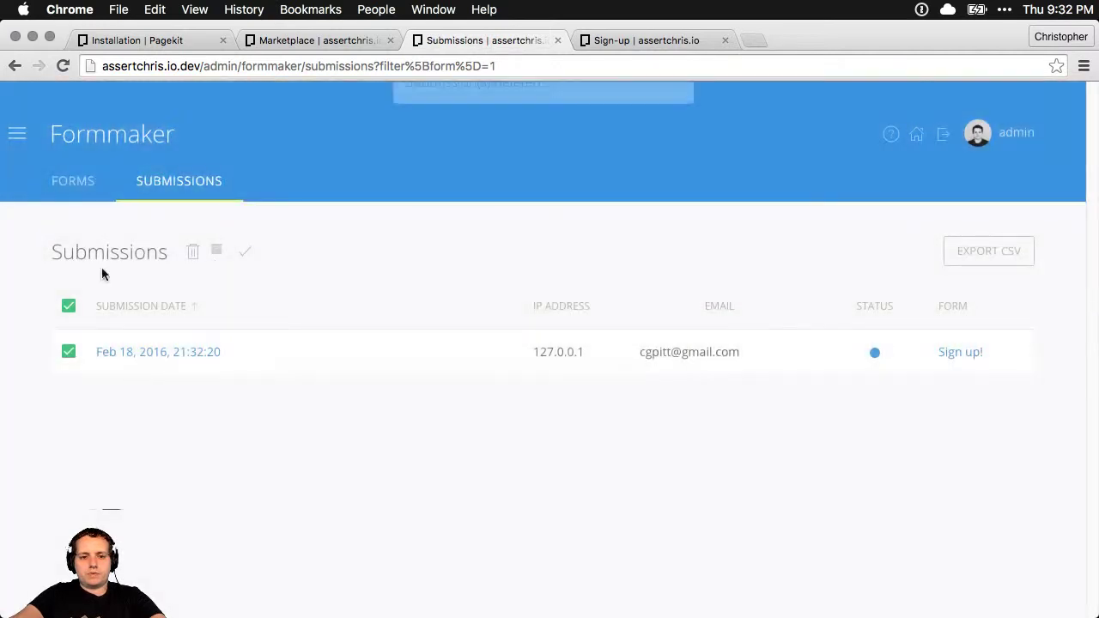
left_click(69, 182)
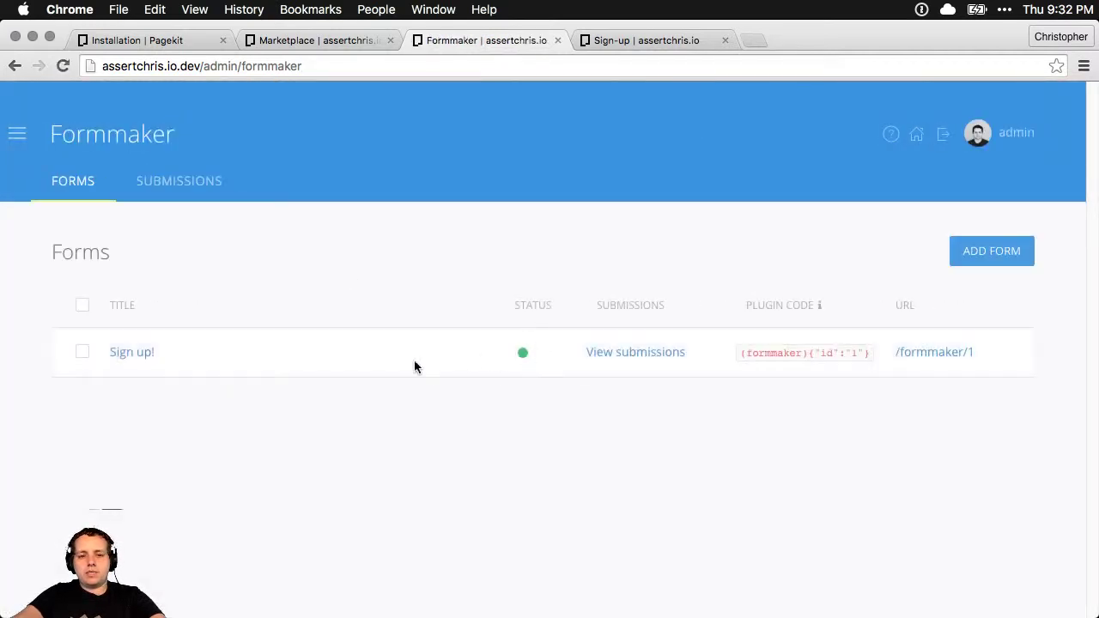
left_click(136, 355)
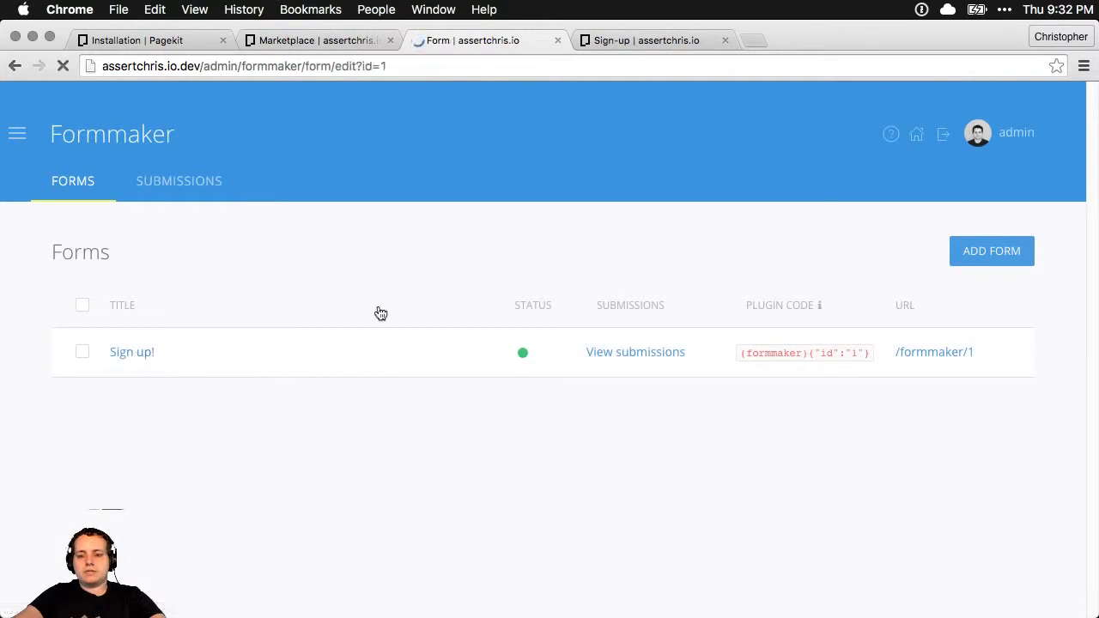
Set the Sign up! confirmation email body to 'HELLO THANKS FOR THINGS' and save the form
left_click(550, 307)
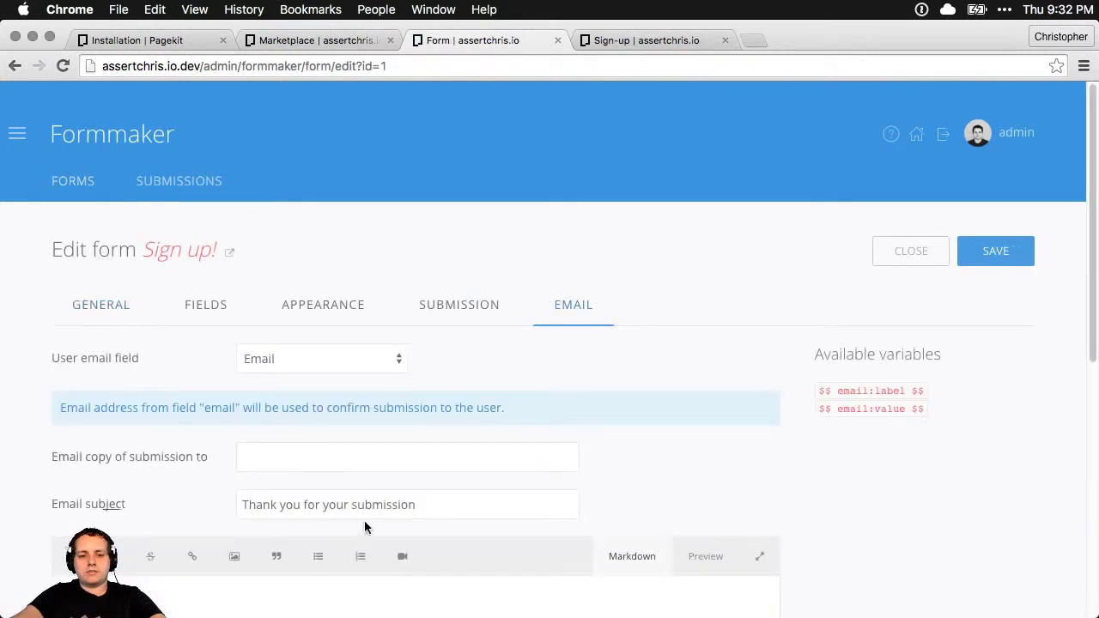
scroll(196, 412, "down", 5)
left_click(255, 409)
type("HELLO")
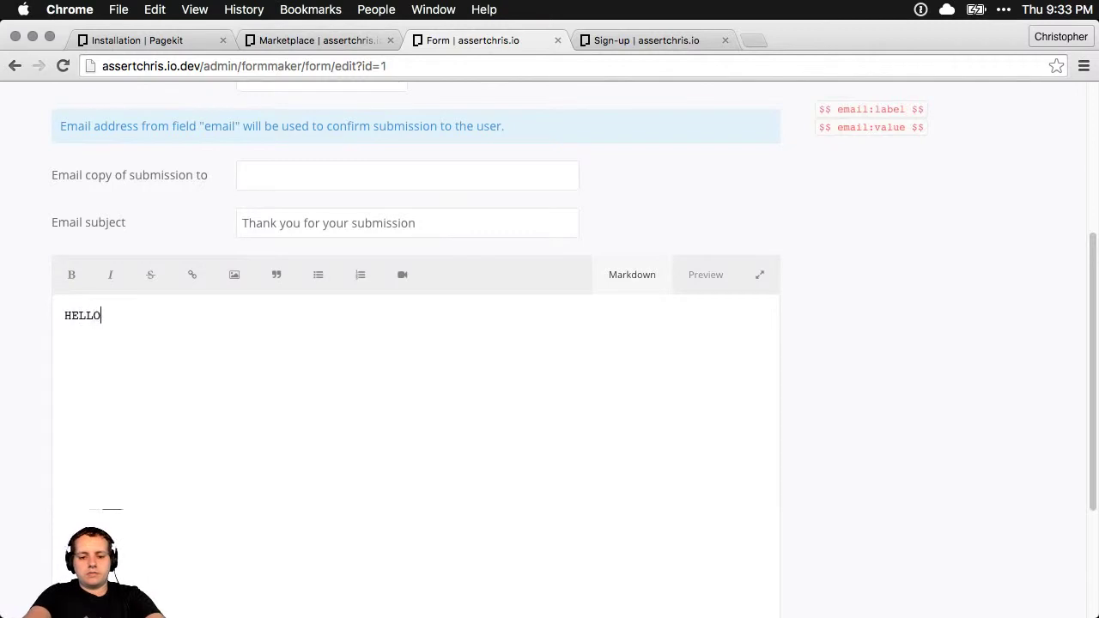
type(" THANKS FOR THINGS")
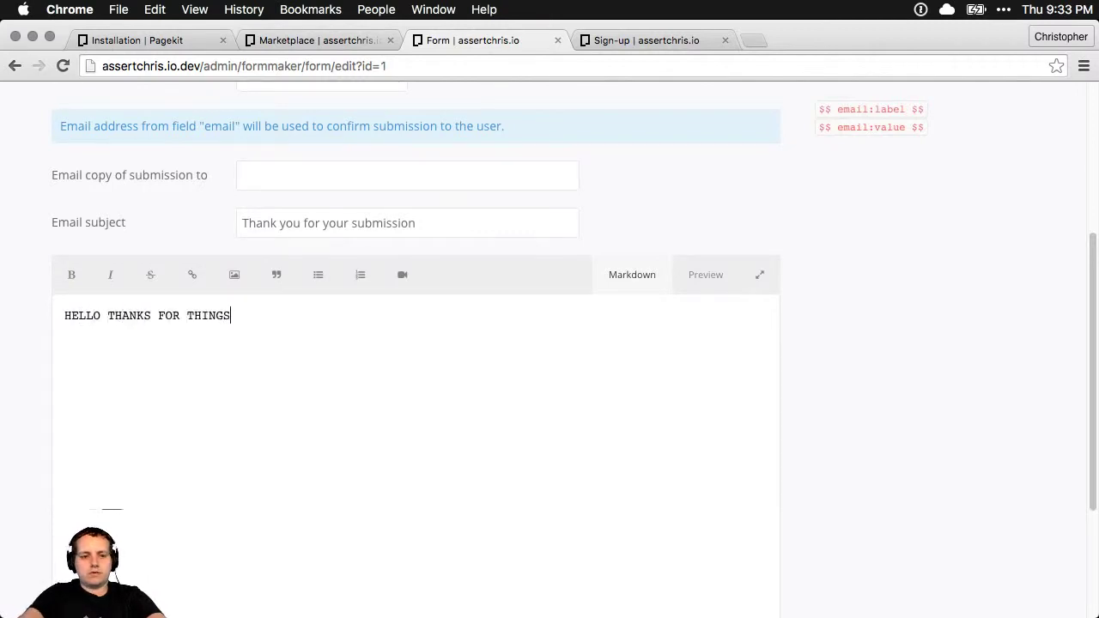
scroll(805, 307, "down", 3)
scroll(579, 438, "up", 6)
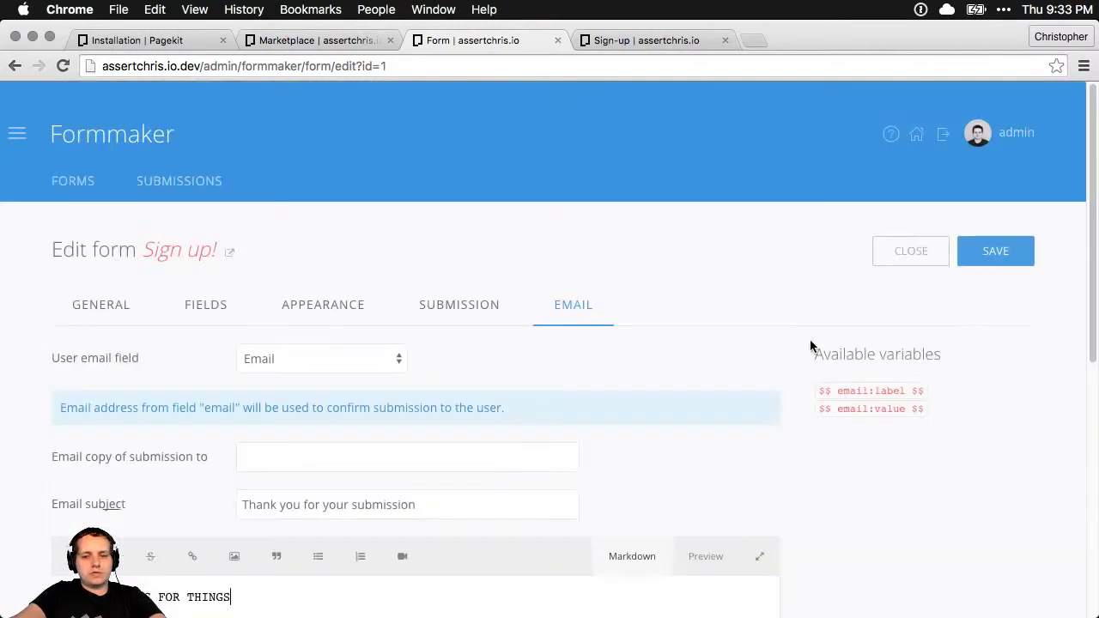
left_click(1011, 262)
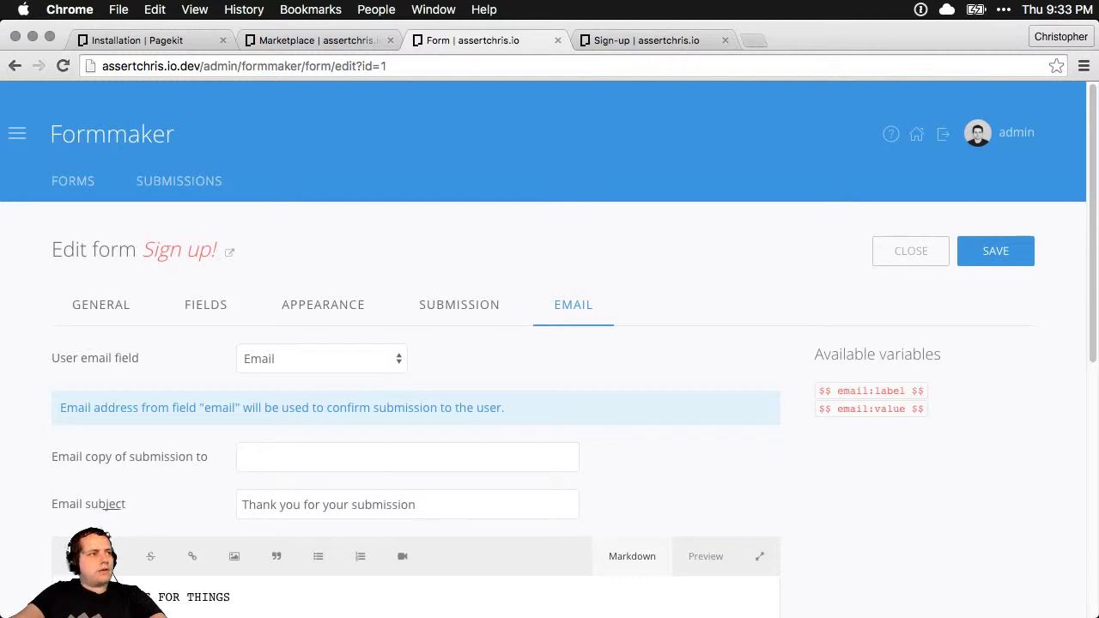
left_click(640, 40)
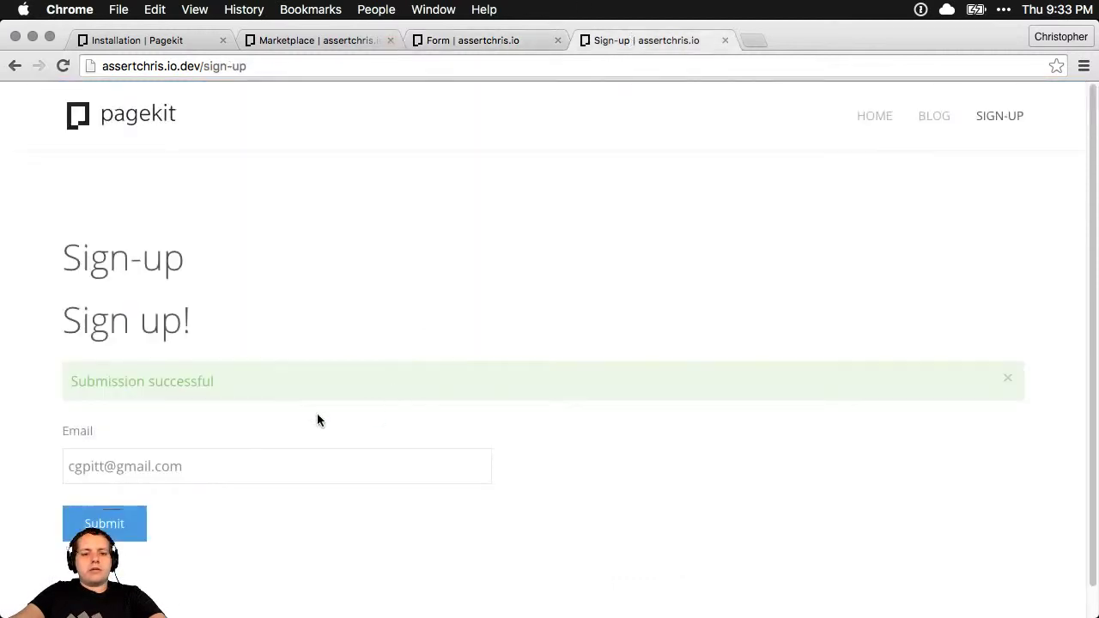
Submit the public sign-up form again, then go back to the Sign up! form editor
left_click(96, 521)
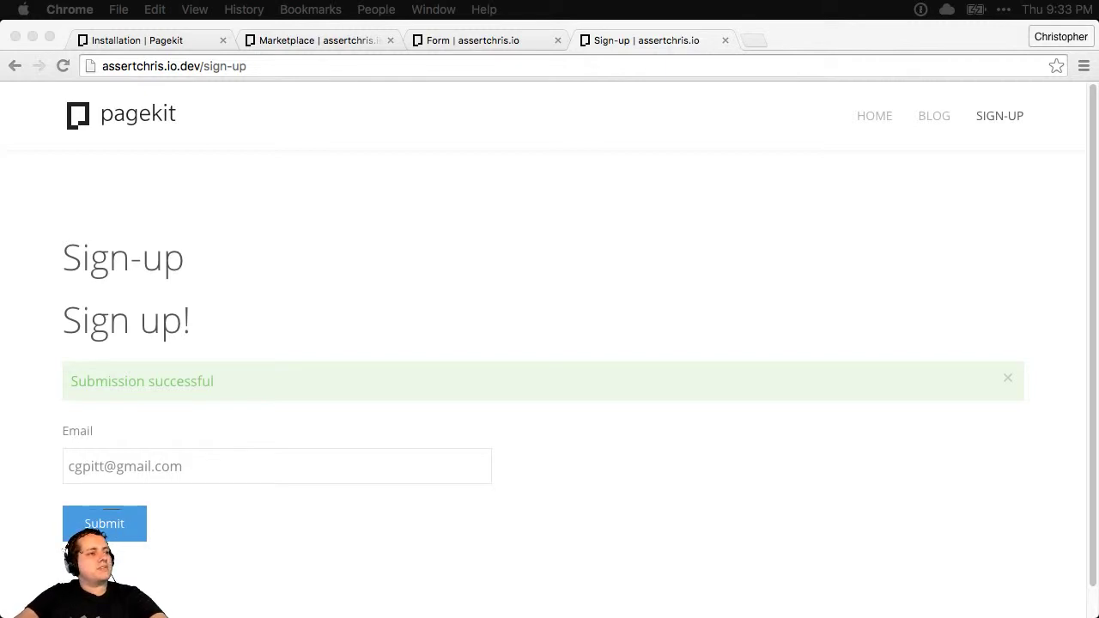
left_click(362, 163)
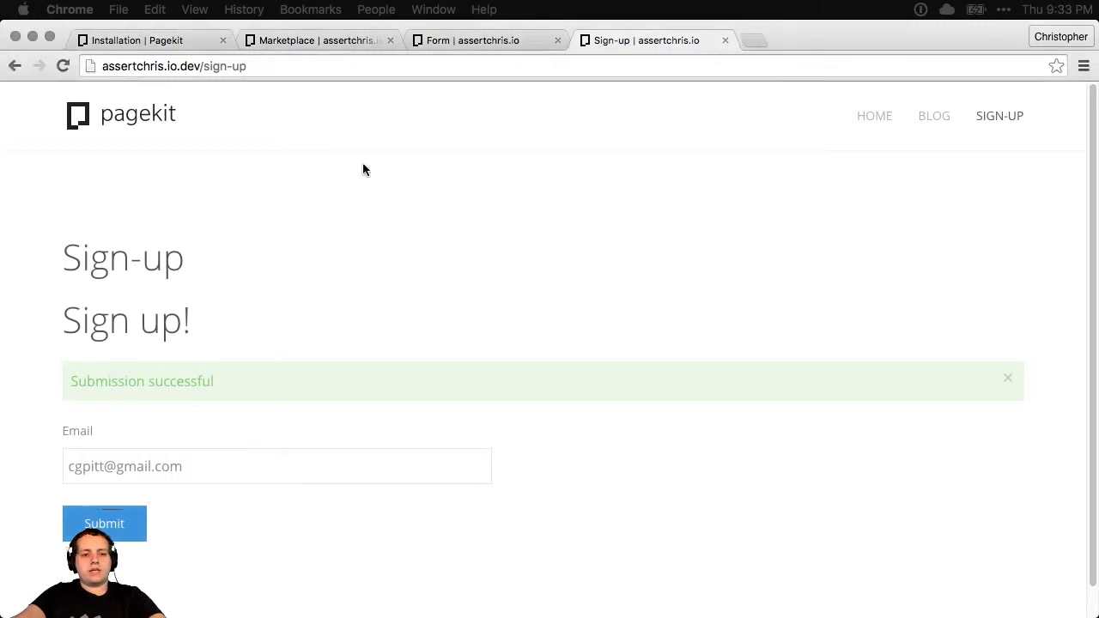
triple_click(87, 322)
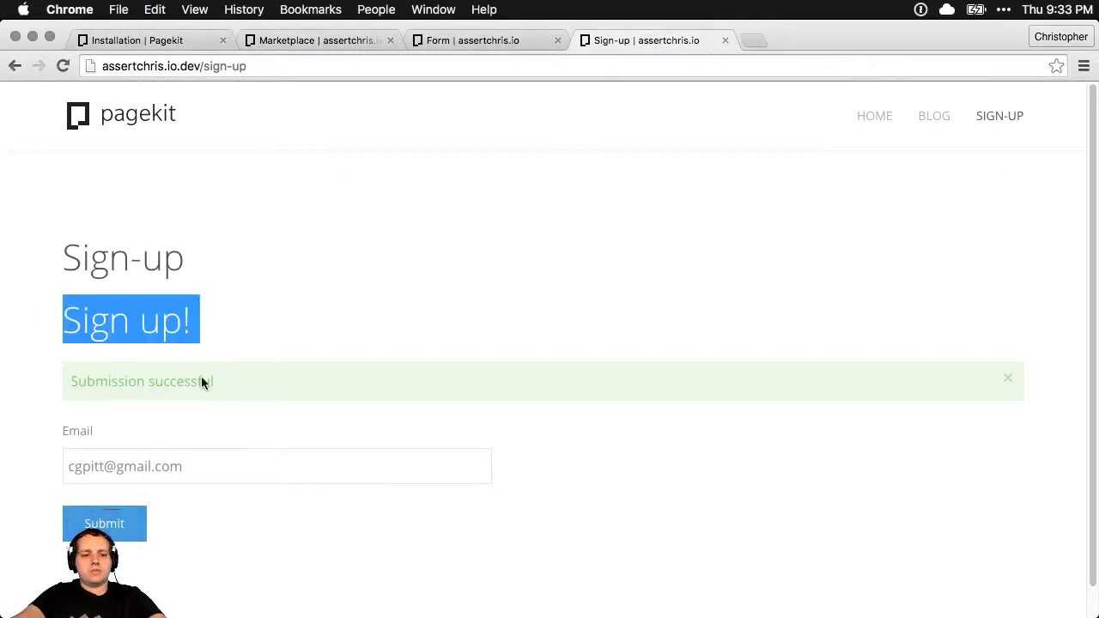
left_click(417, 274)
left_click(493, 41)
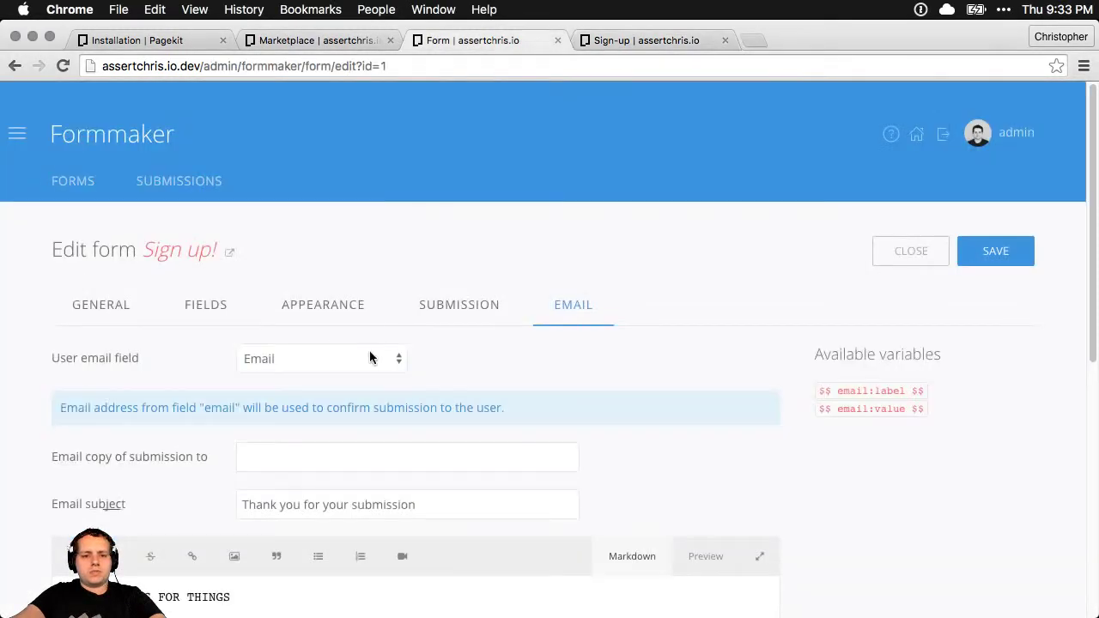
Open the site's Sign-up page for editing from the Site app
left_click(130, 311)
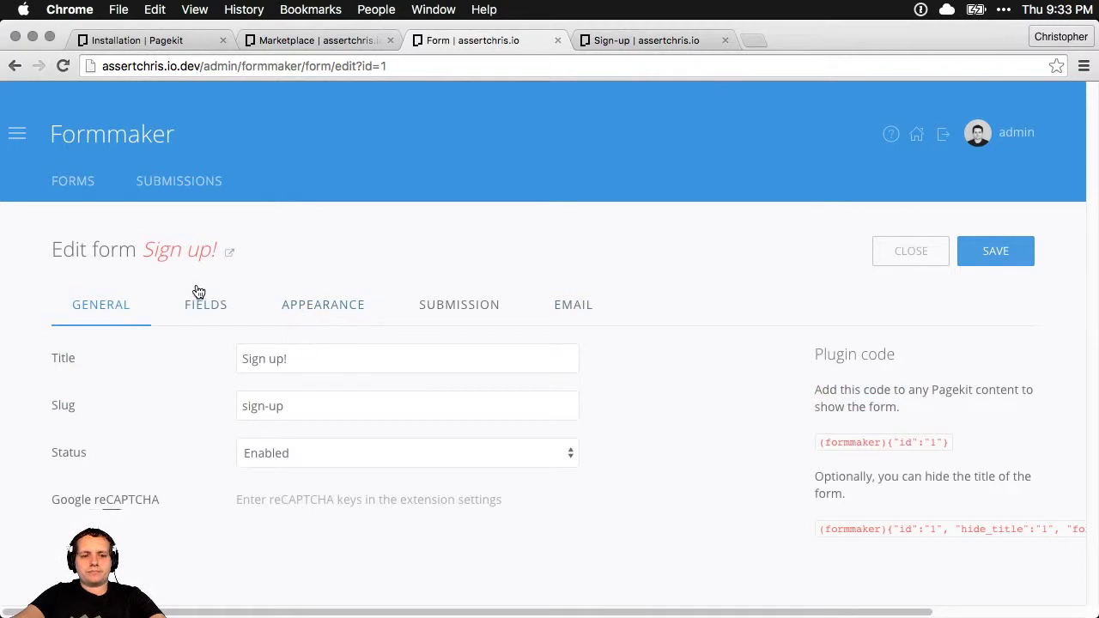
left_click(18, 133)
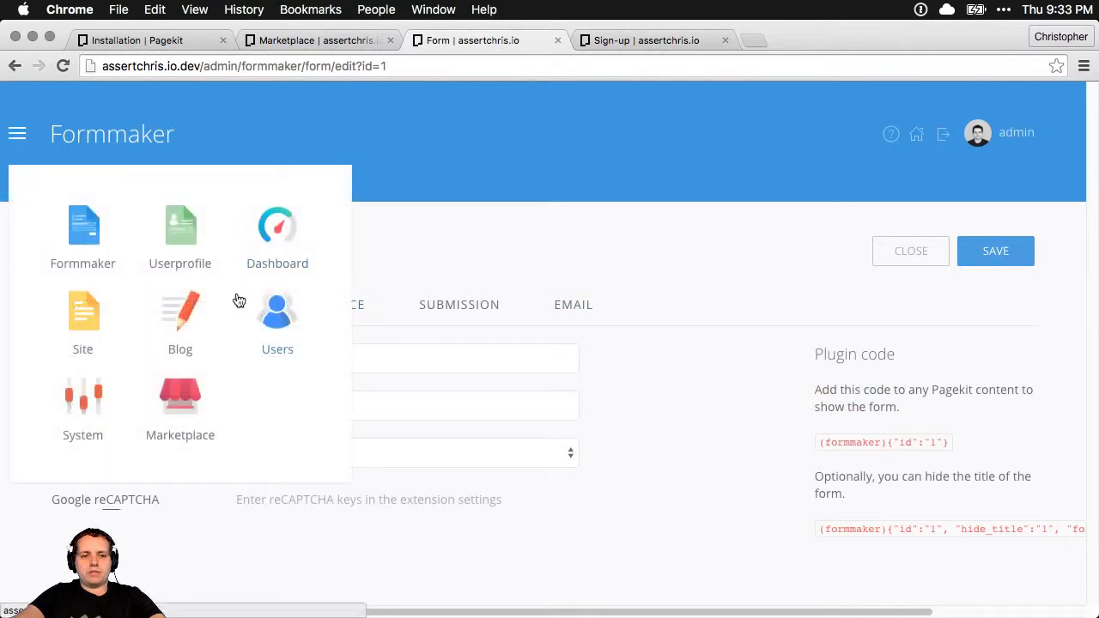
left_click(83, 327)
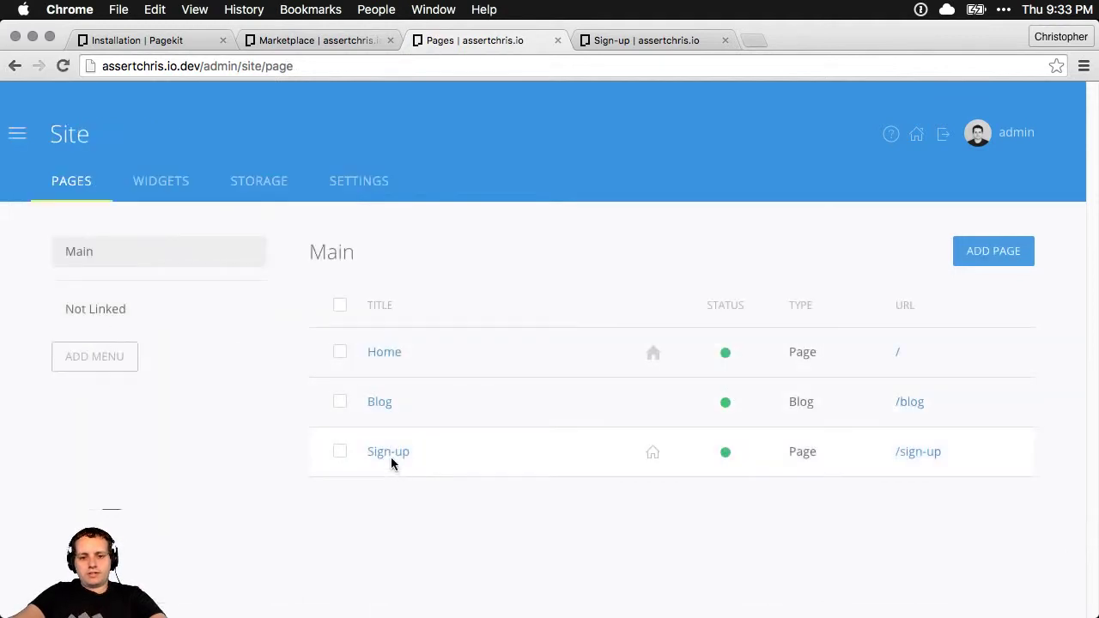
left_click(390, 455)
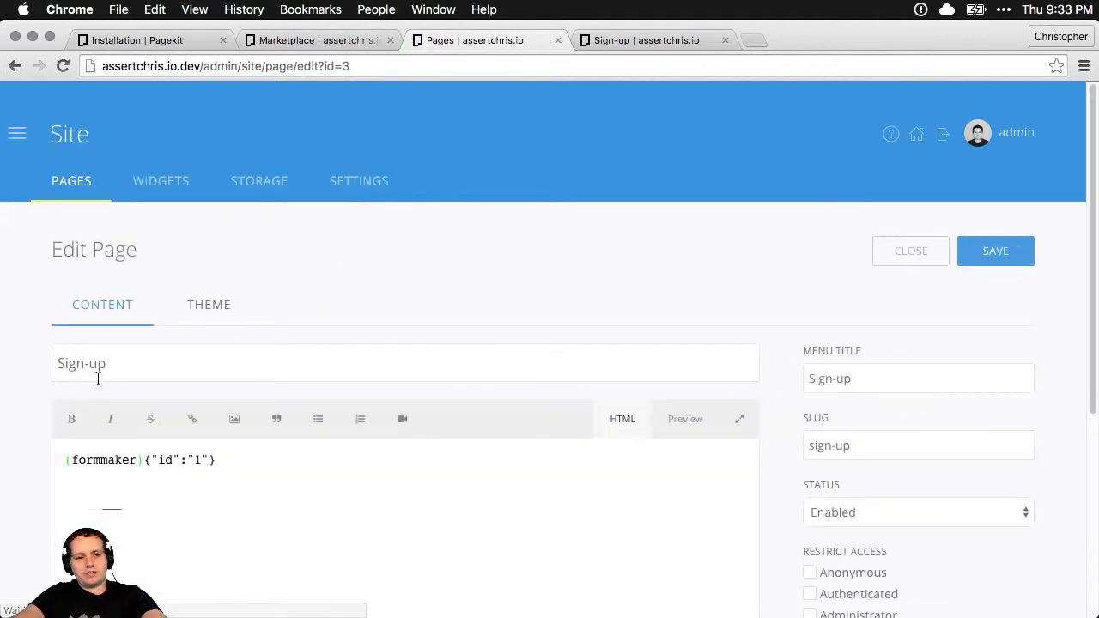
Retitle the page 'Sign up!', save it, and go to the Formmaker forms list
left_click_drag(98, 373, 19, 363)
key("BackSpace")
left_click(991, 253)
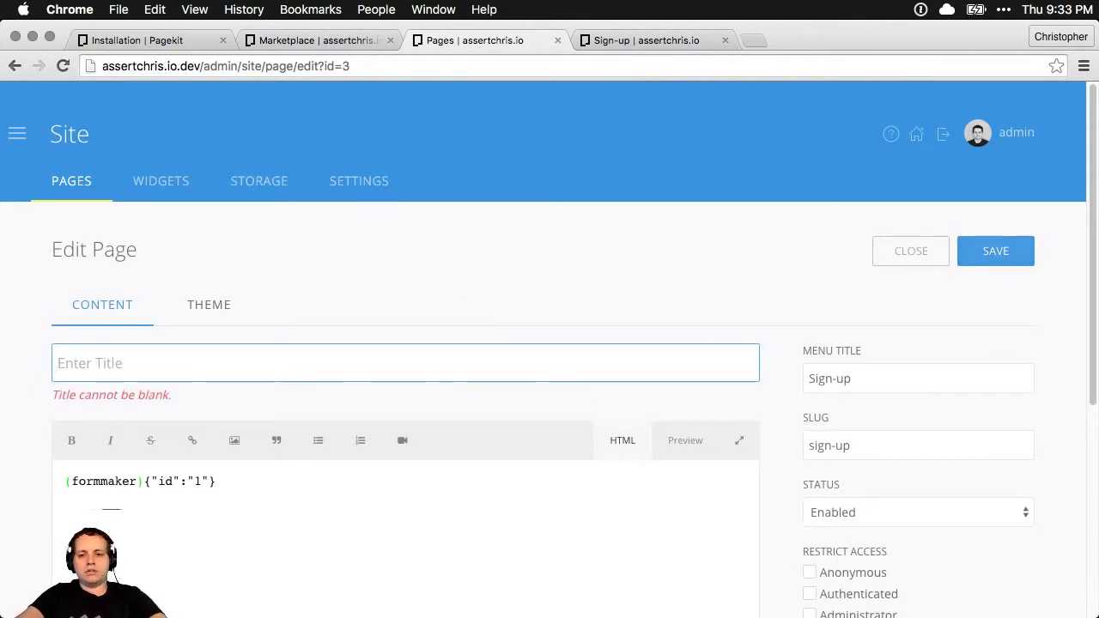
scroll(285, 489, "down", 5)
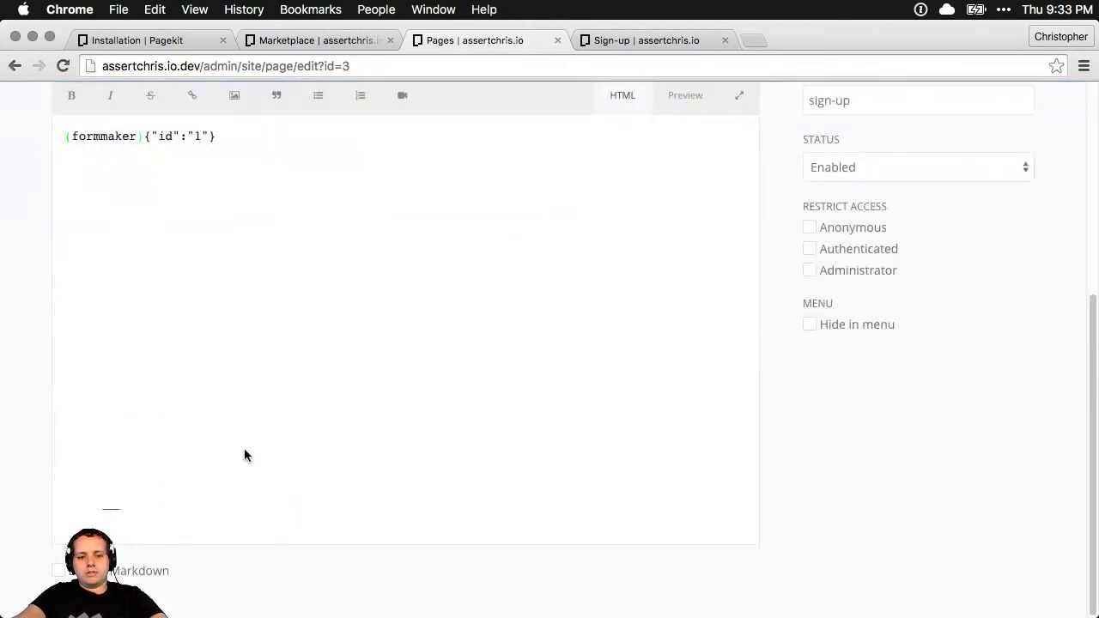
scroll(244, 455, "up", 5)
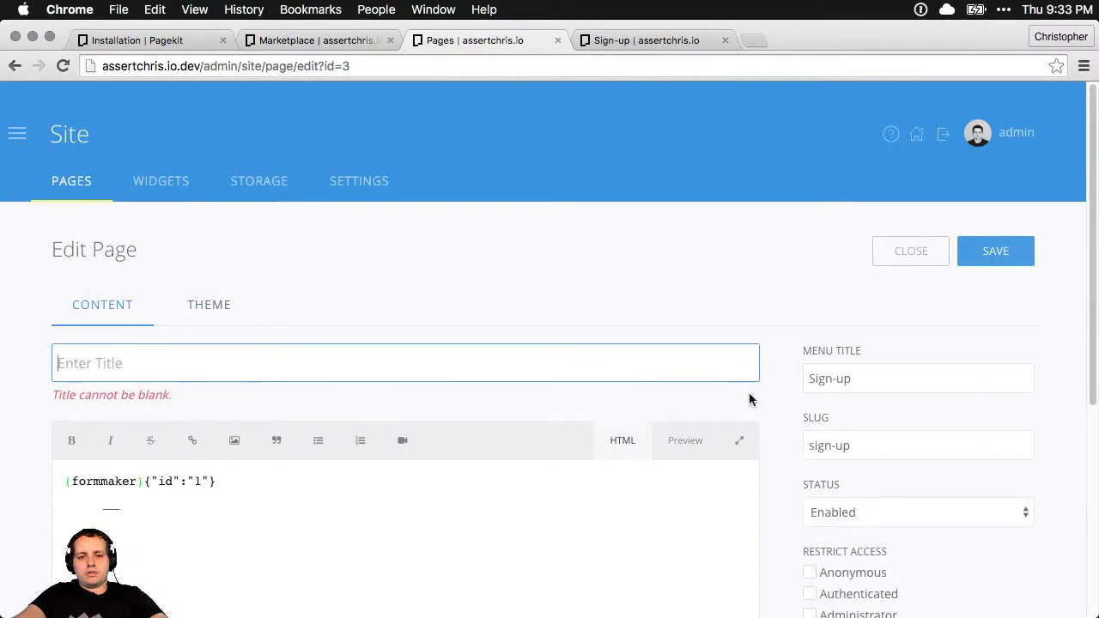
type("Sign")
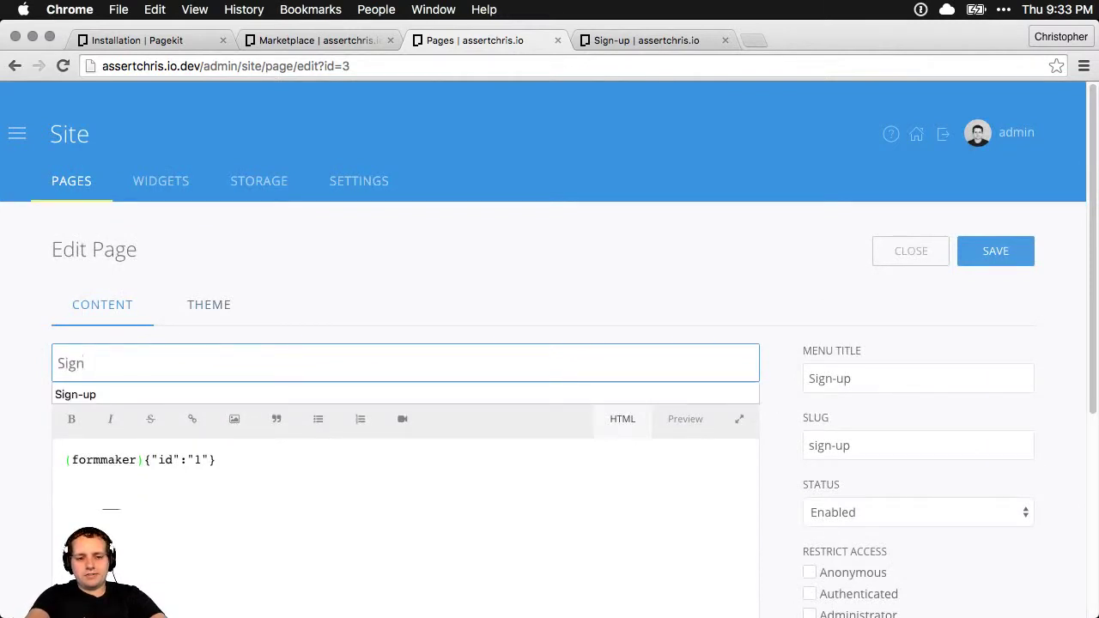
type("-u")
type(" up!")
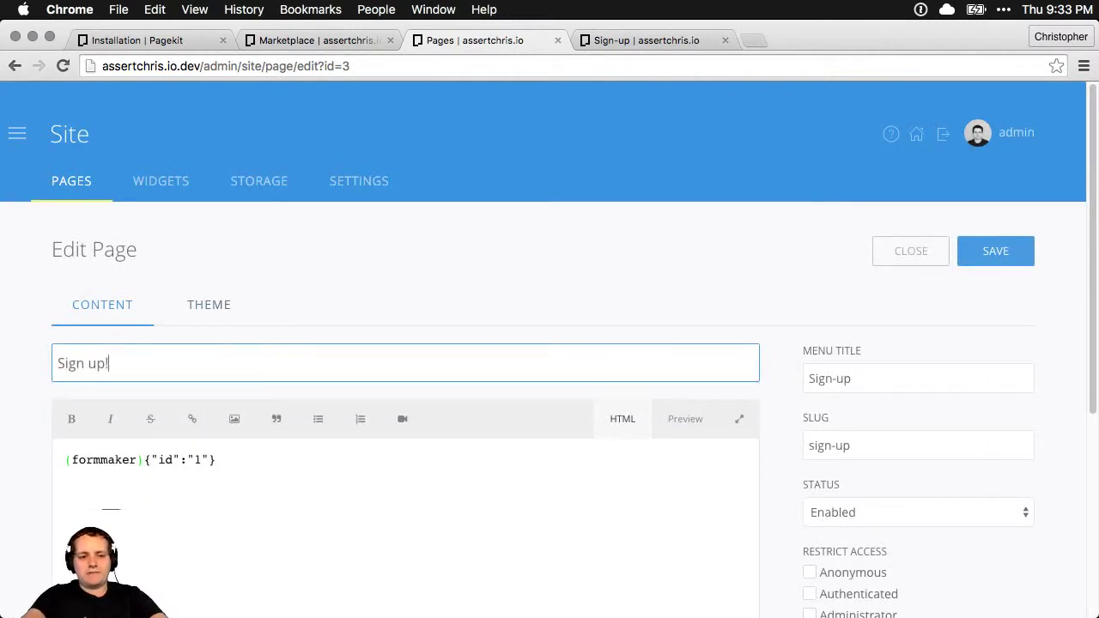
left_click(990, 257)
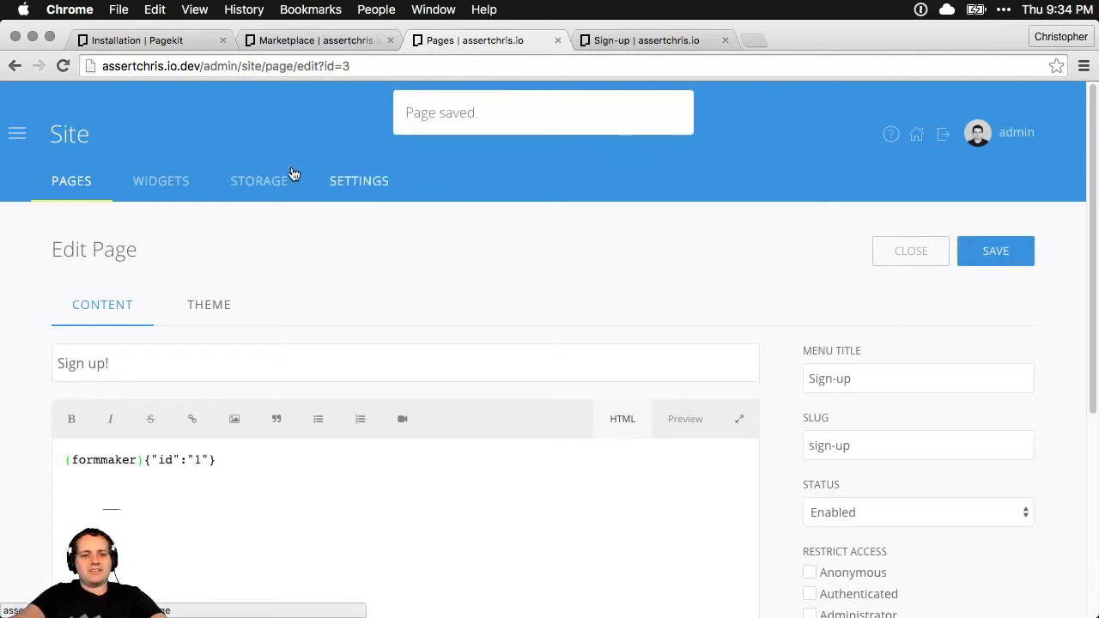
left_click(17, 133)
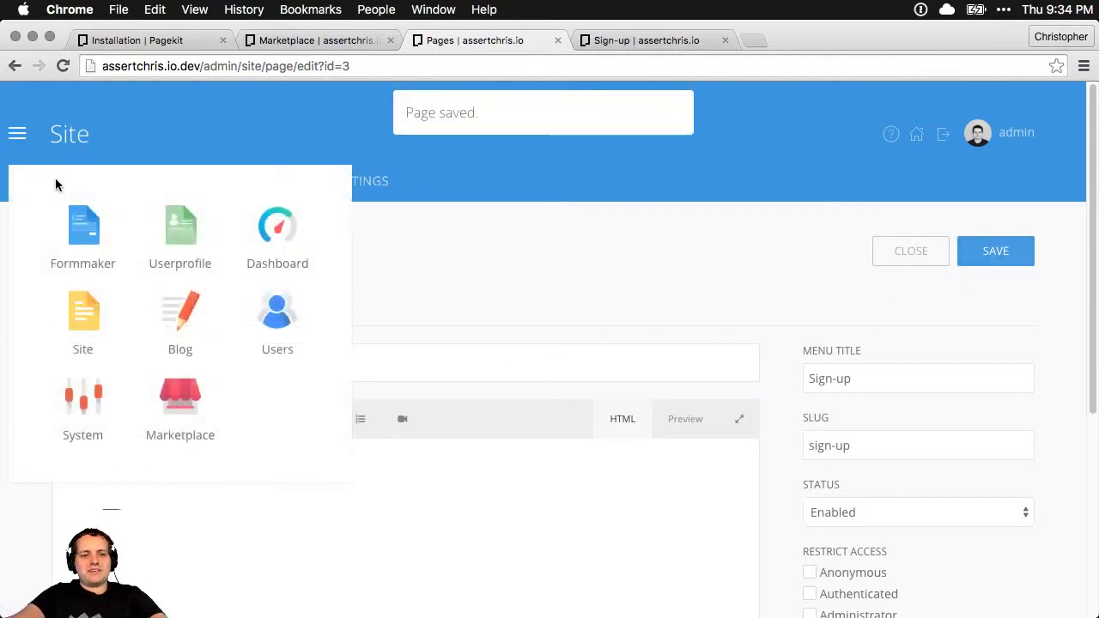
left_click(85, 227)
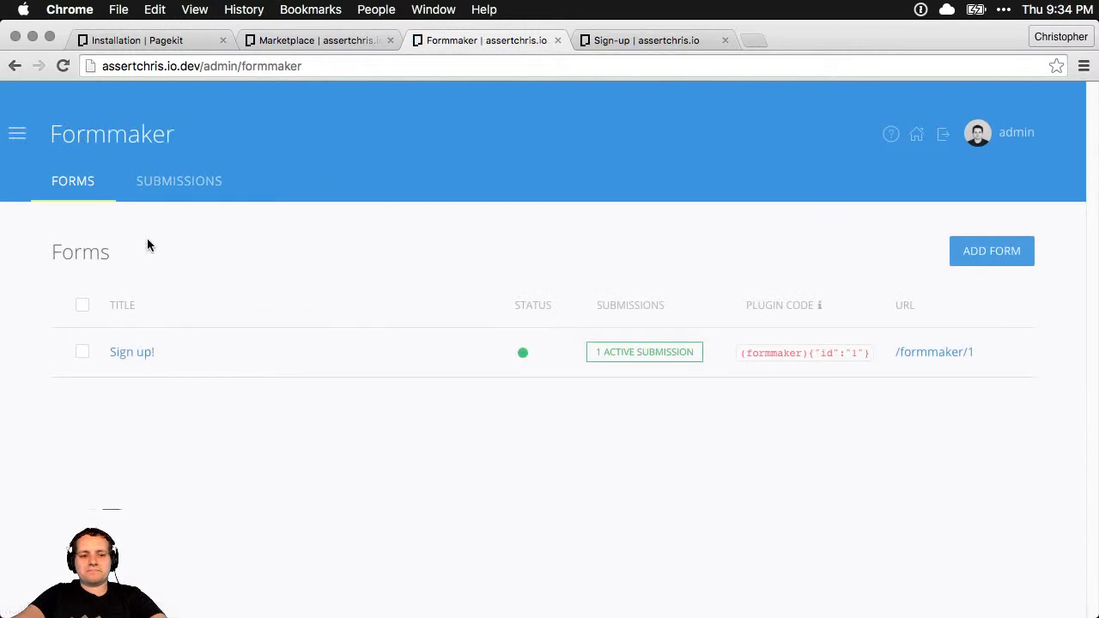
Replace the form's title with 'Sign up!' and save it
left_click(123, 354)
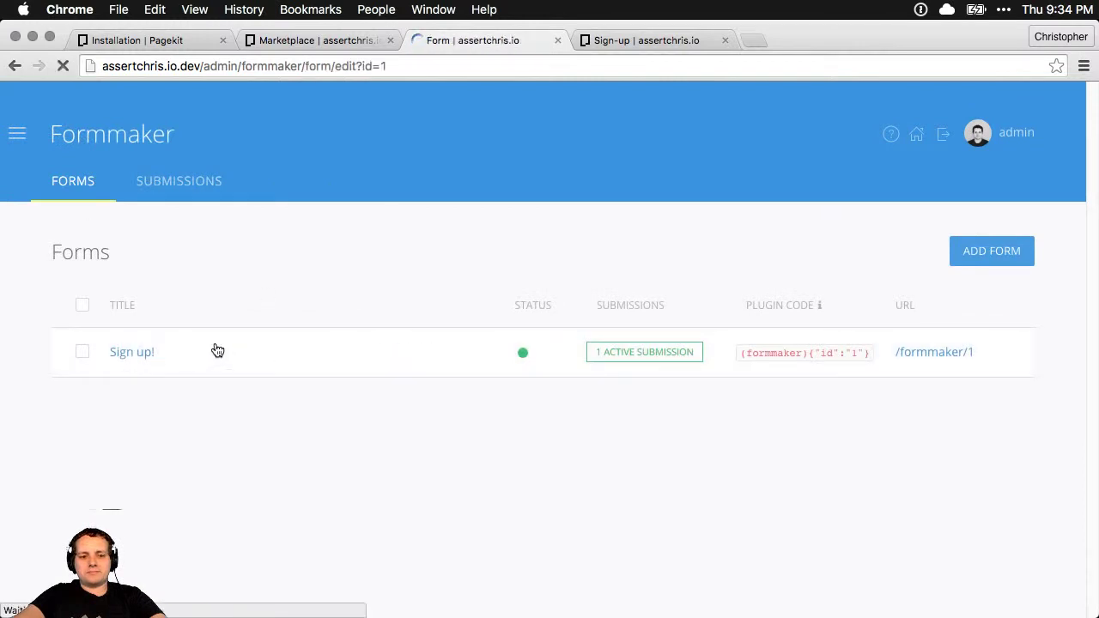
triple_click(270, 363)
key("BackSpace")
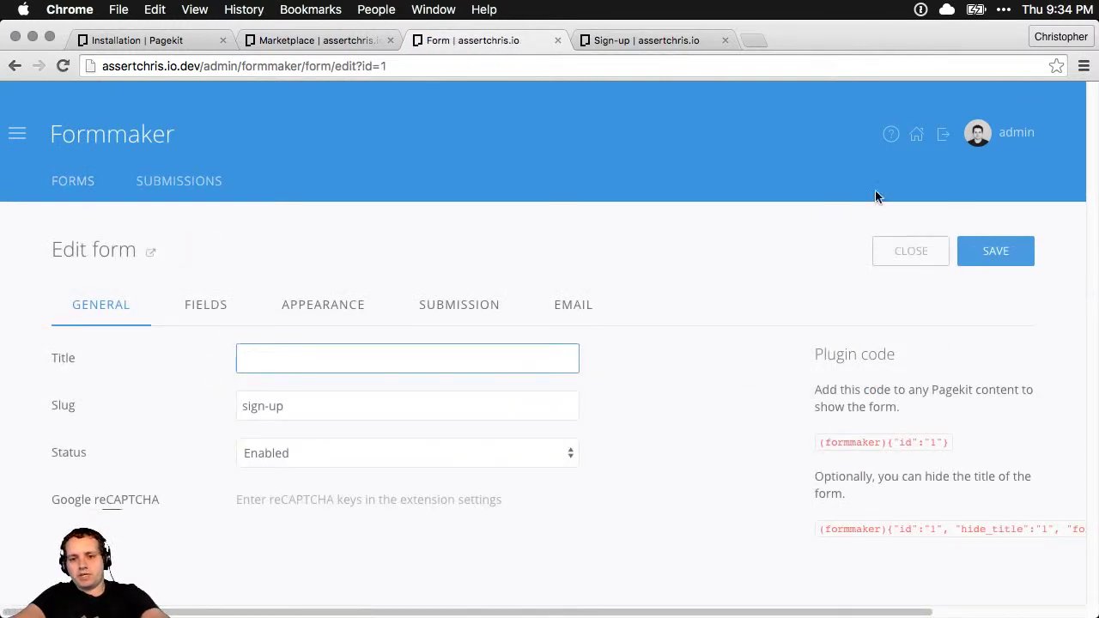
left_click(978, 248)
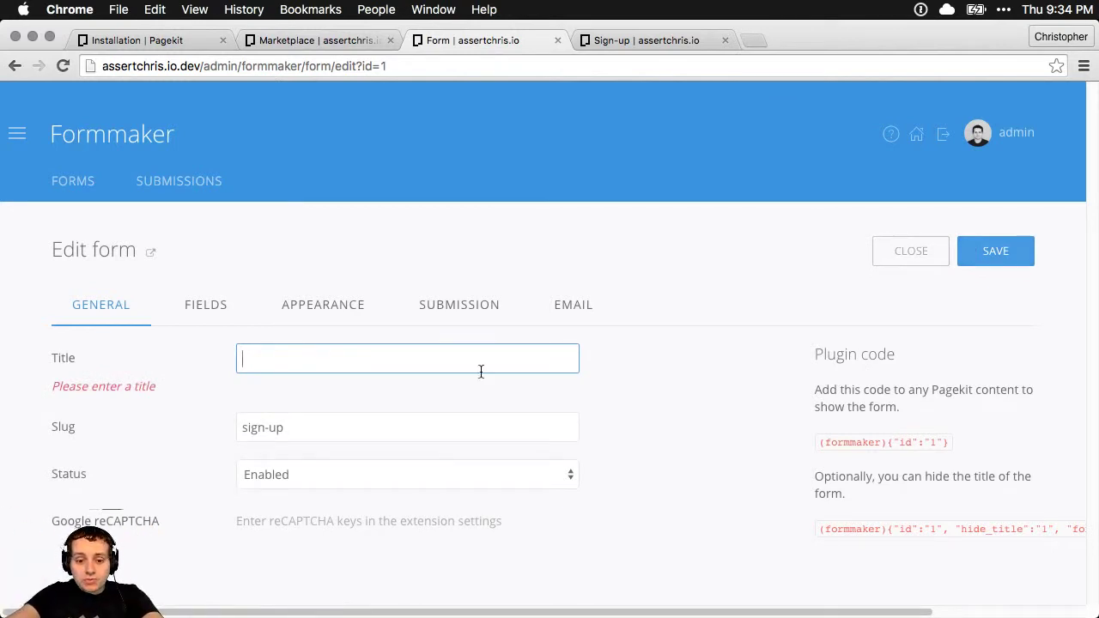
type("Sign up!")
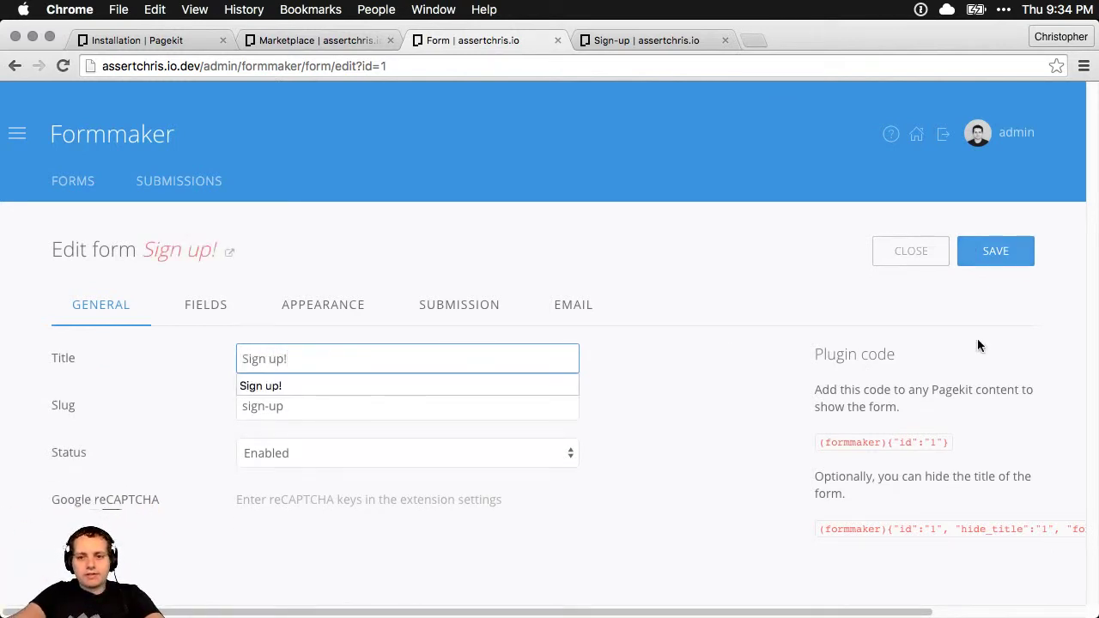
left_click(995, 251)
Turn on Hide Title in the form's Appearance settings, save, and reload the sign-up page
left_click(314, 311)
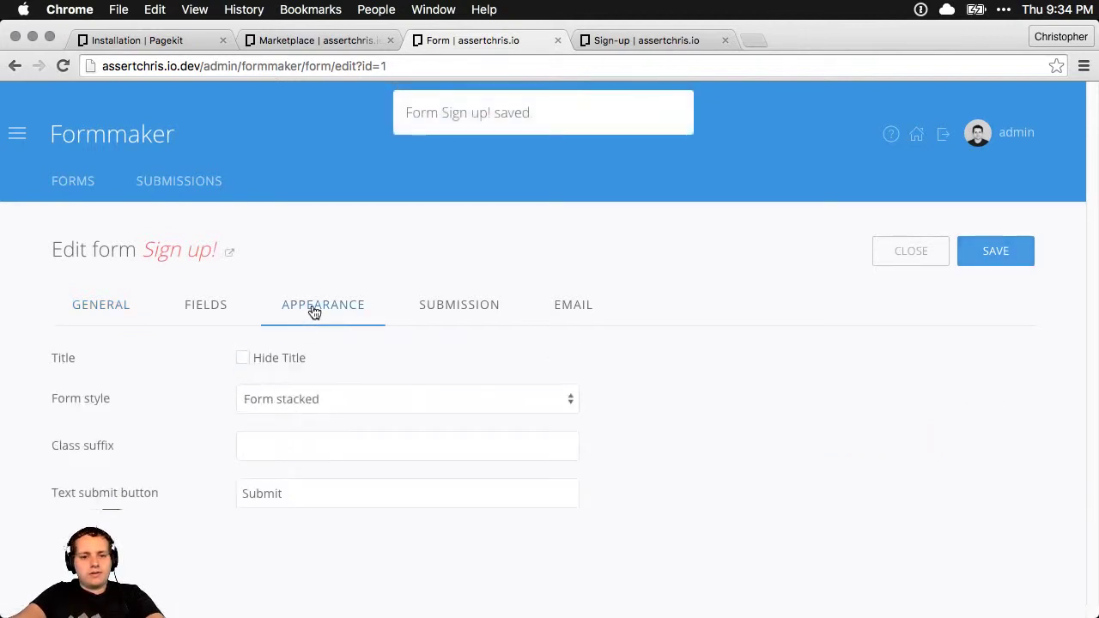
left_click(255, 358)
left_click(1010, 248)
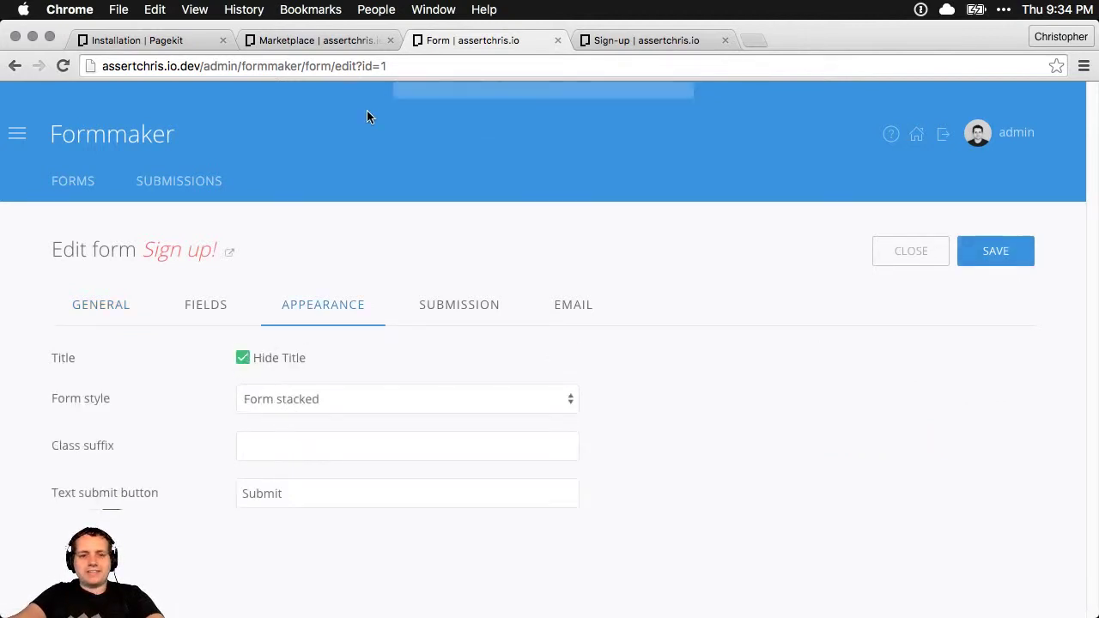
left_click(621, 39)
key("super+r")
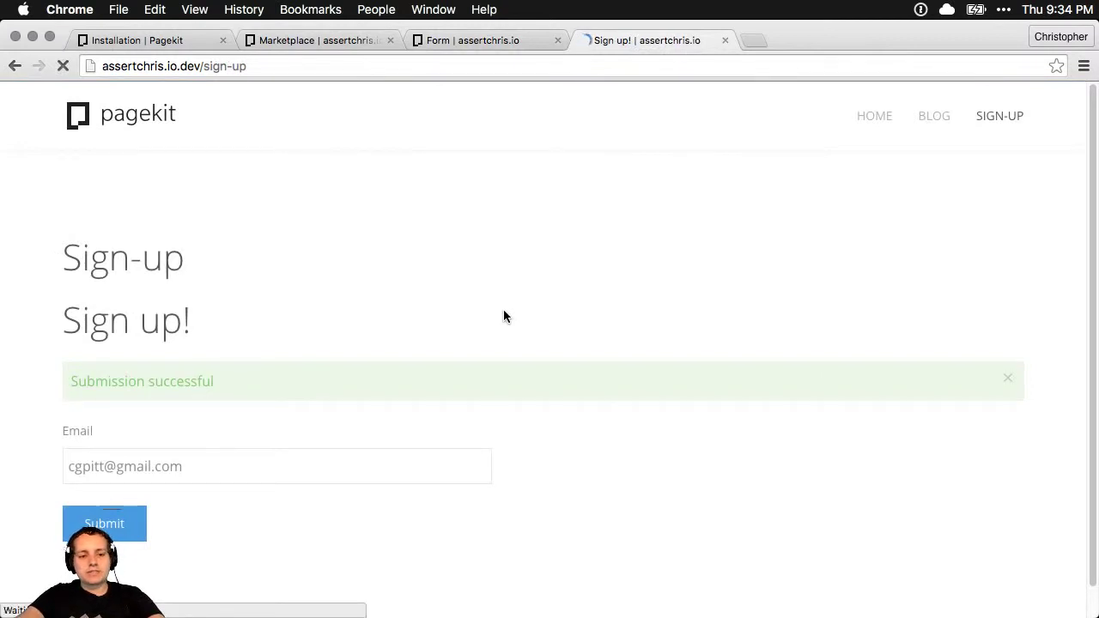
left_click(440, 41)
left_click(18, 133)
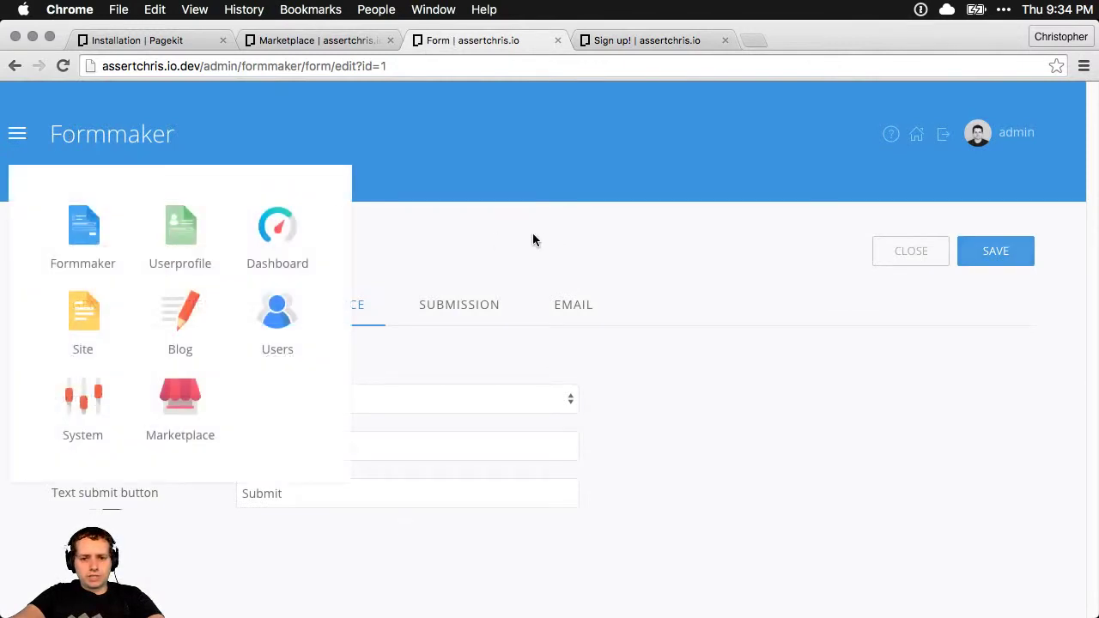
Change SMTP Encryption in the System Mail settings to SSL and save
left_click(74, 408)
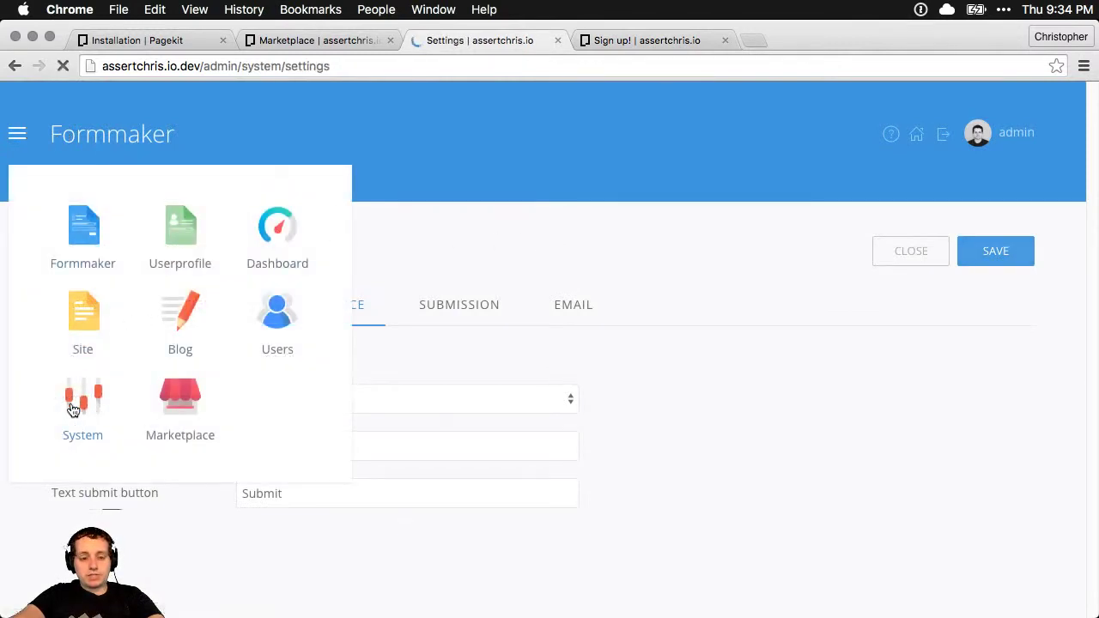
left_click(88, 398)
scroll(885, 462, "down", 2)
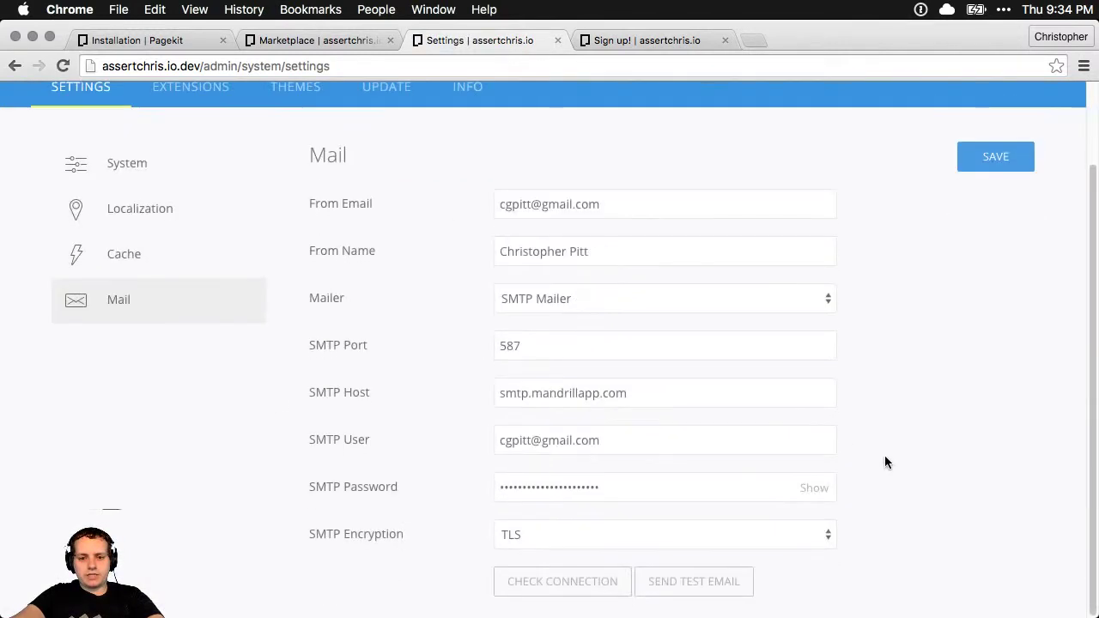
left_click(603, 536)
left_click(572, 516)
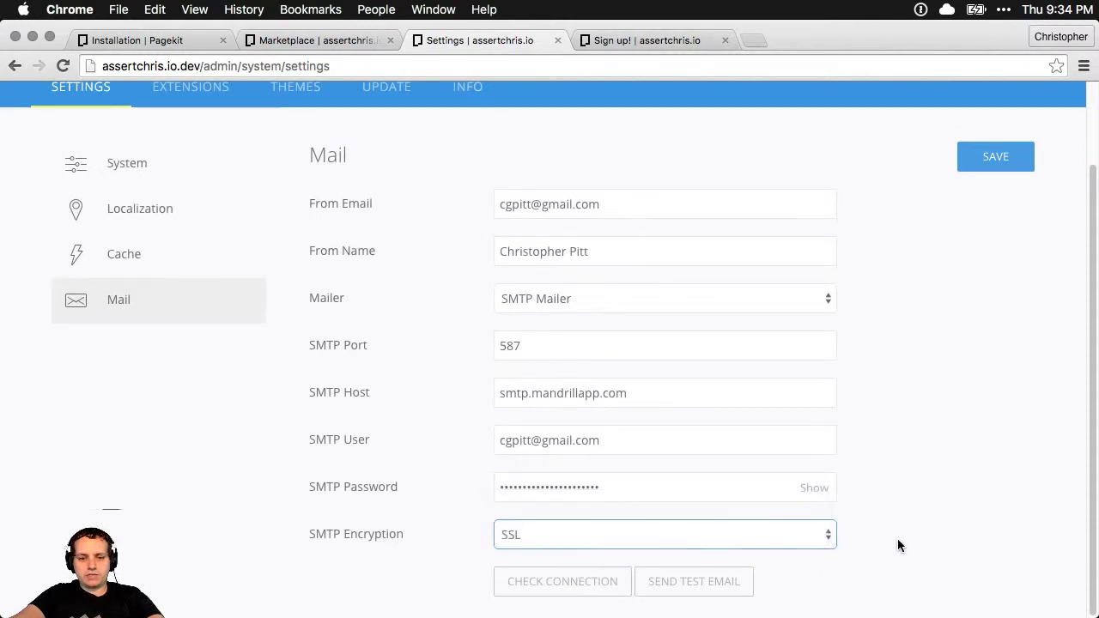
left_click(896, 539)
left_click(996, 173)
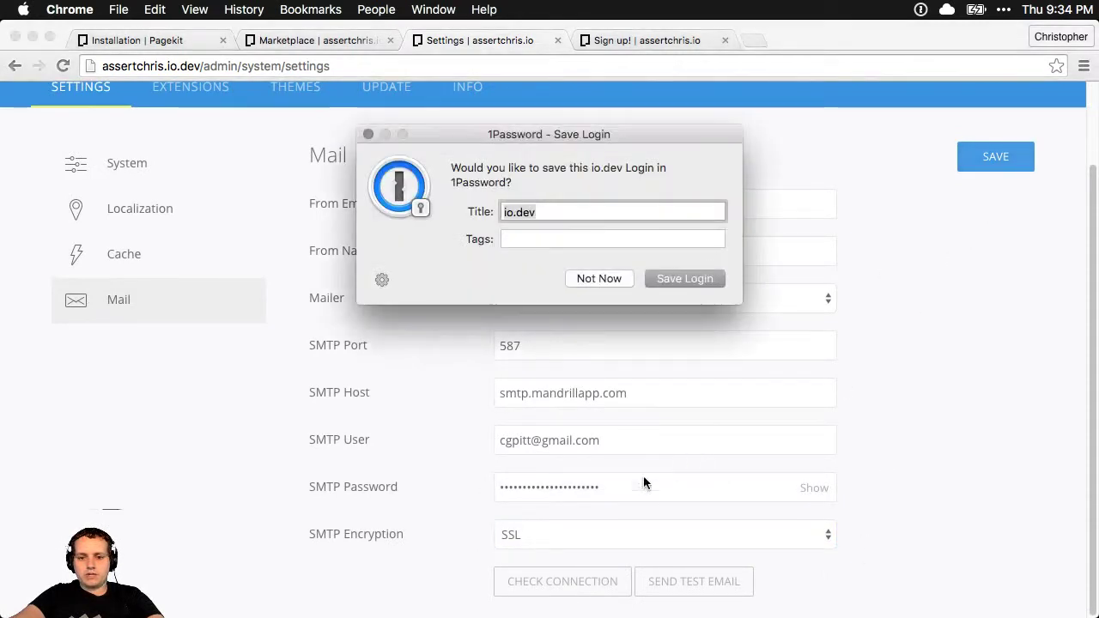
left_click(593, 278)
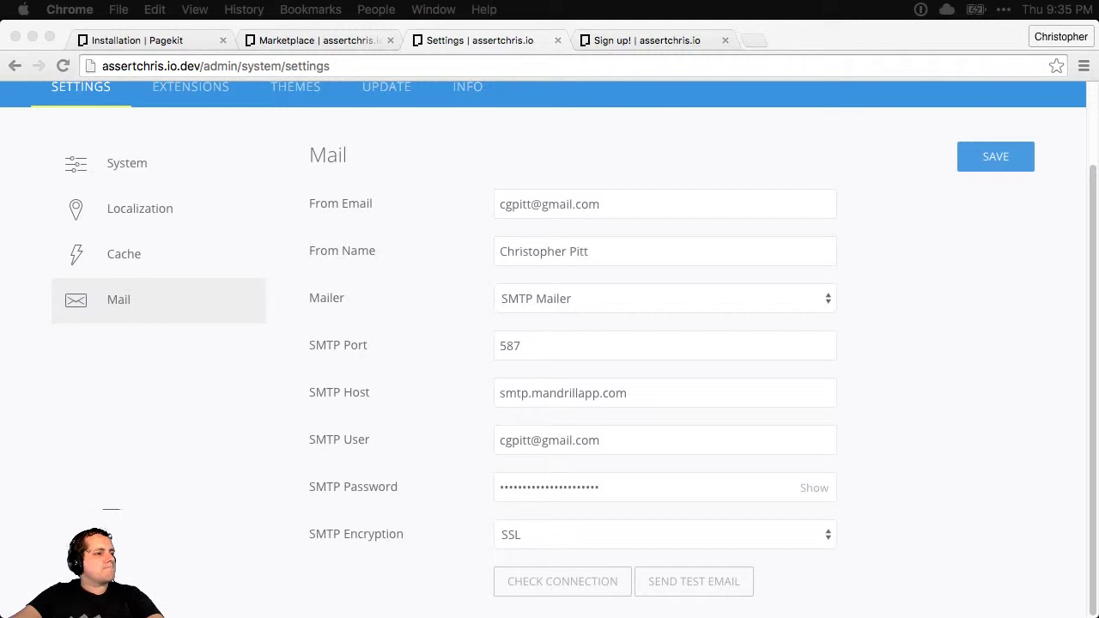
Paste the SMTP password into the mail settings and save them
key("super+alt+backslash")
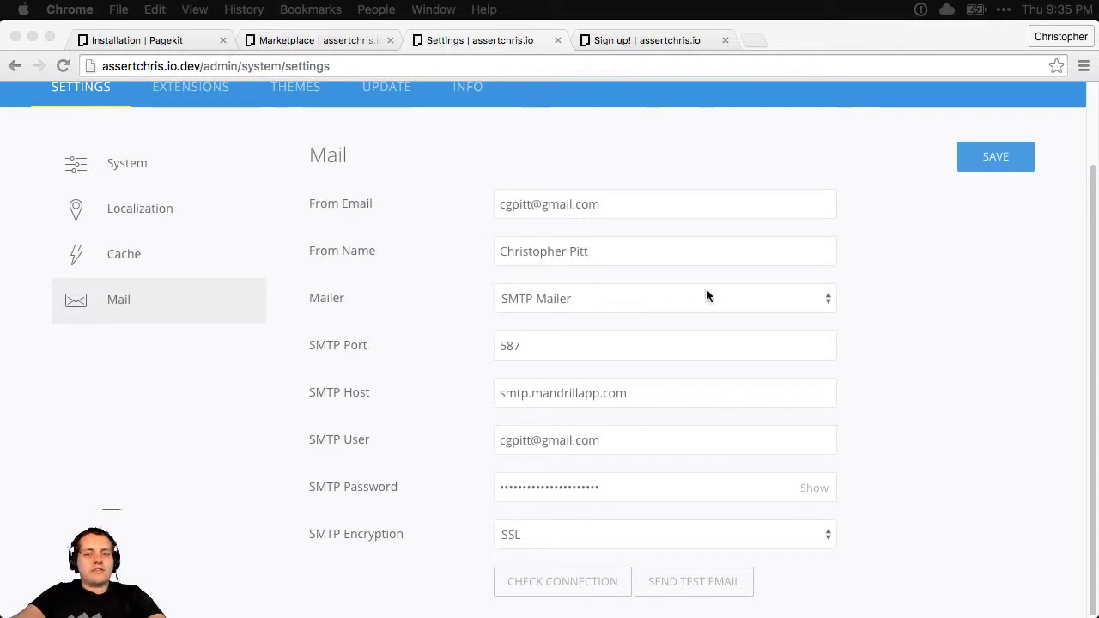
triple_click(613, 393)
left_click(613, 392)
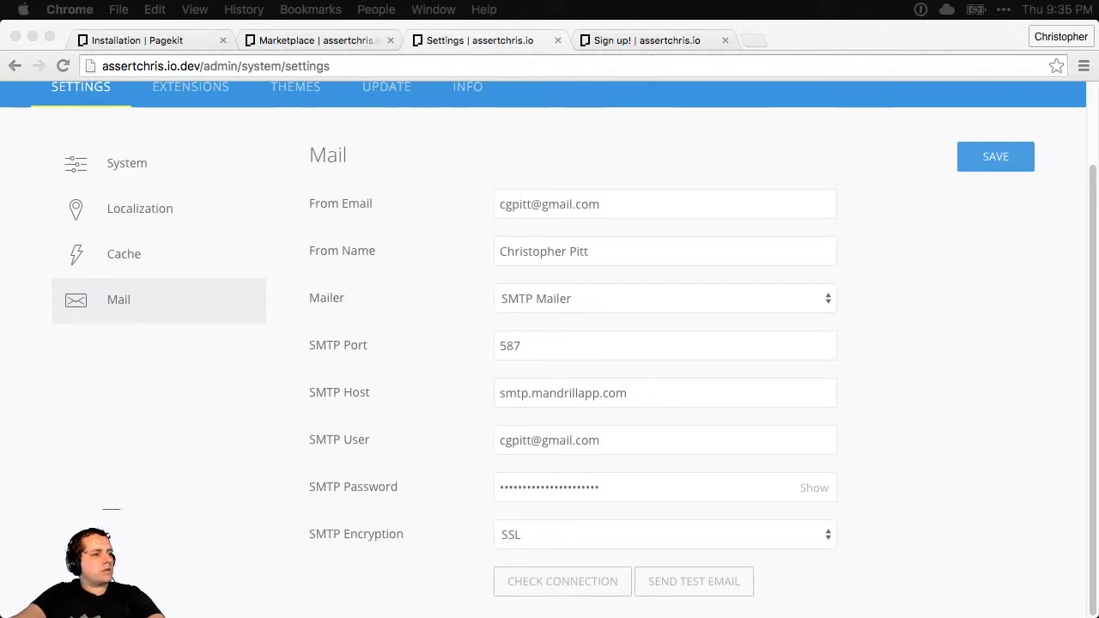
left_click(540, 482)
left_click(580, 483)
key("super+a")
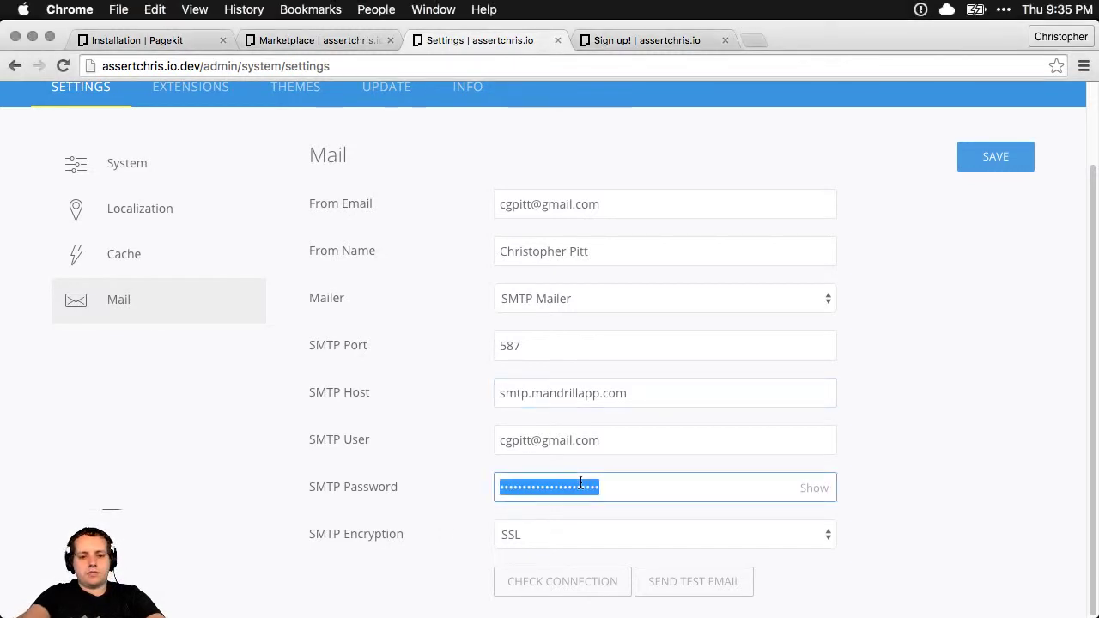
key("super+v")
left_click(991, 163)
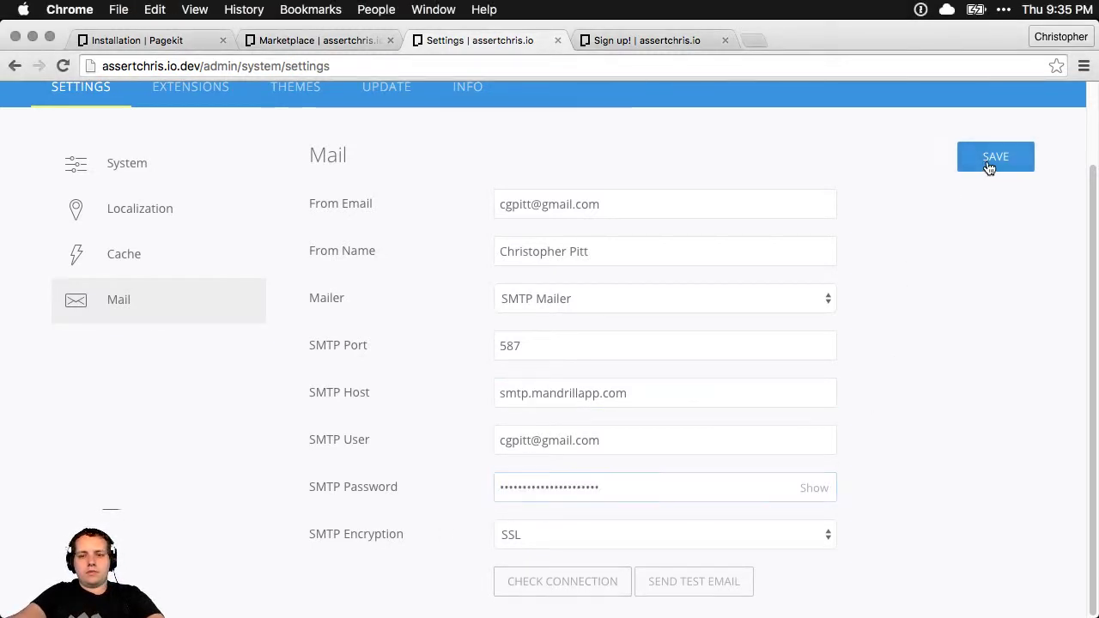
left_click(596, 276)
Check the SMTP connection, then save the mail settings with SMTP Mailer and encryption None
left_click(554, 582)
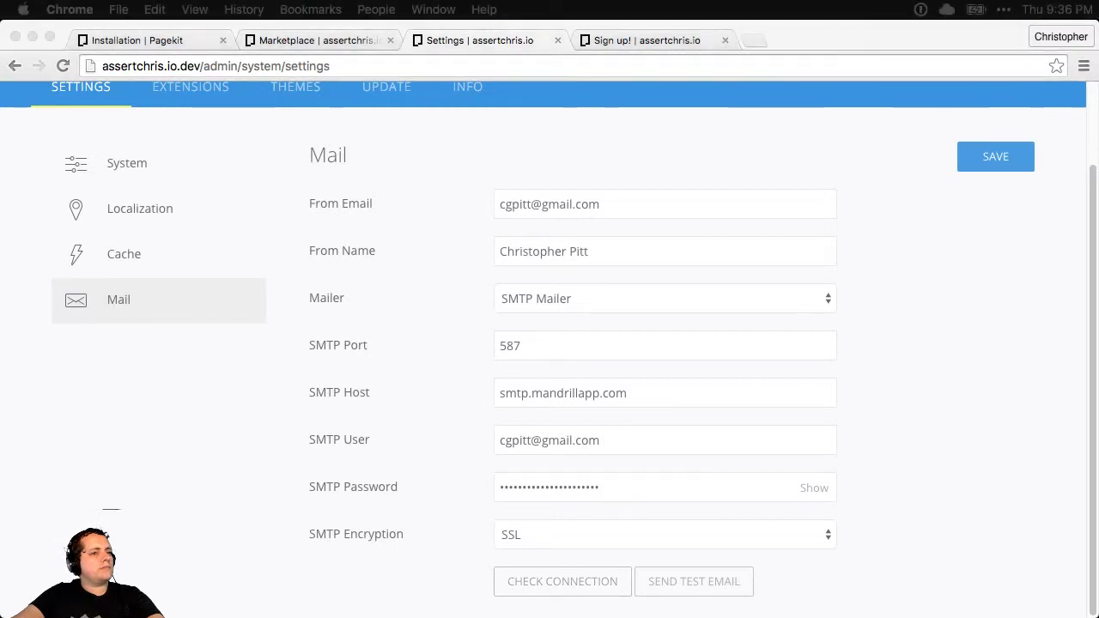
left_click(566, 581)
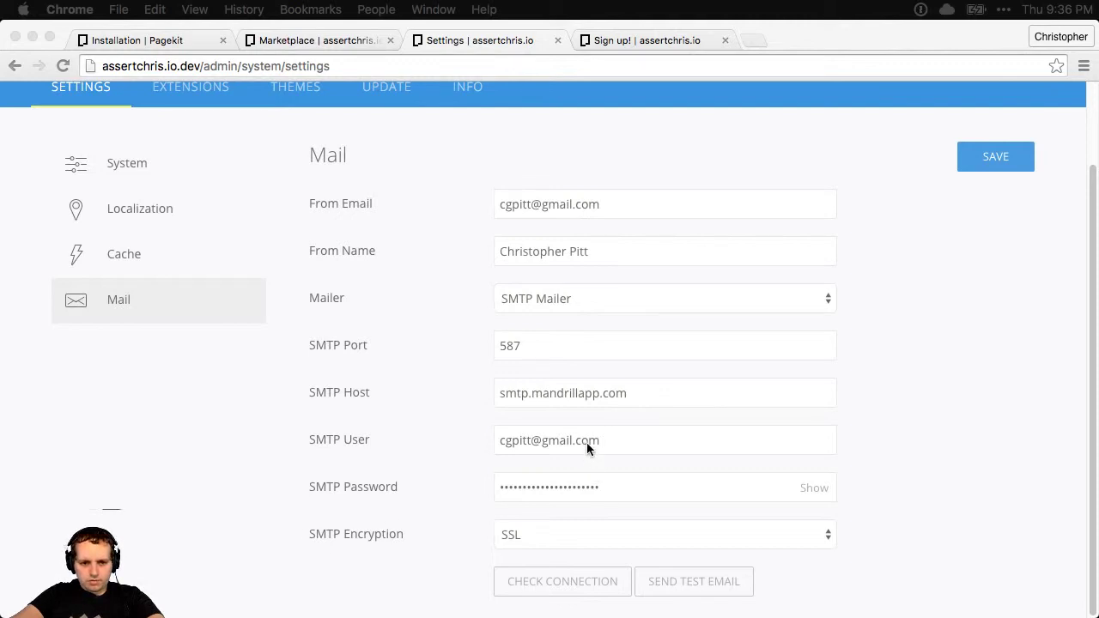
left_click(525, 534)
key("Return")
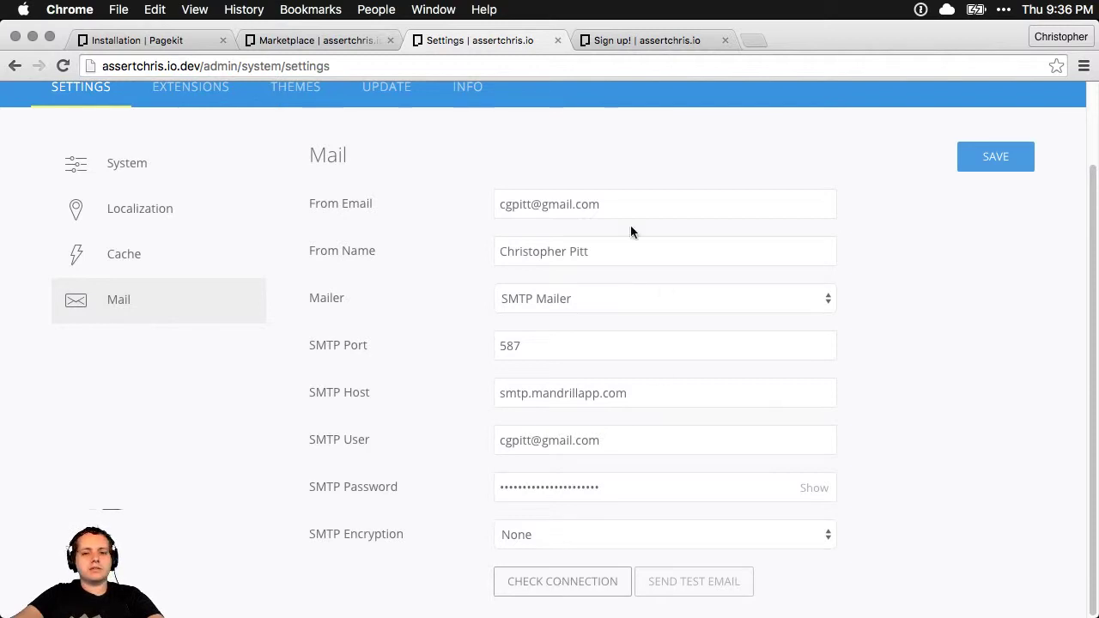
left_click(595, 298)
left_click(910, 376)
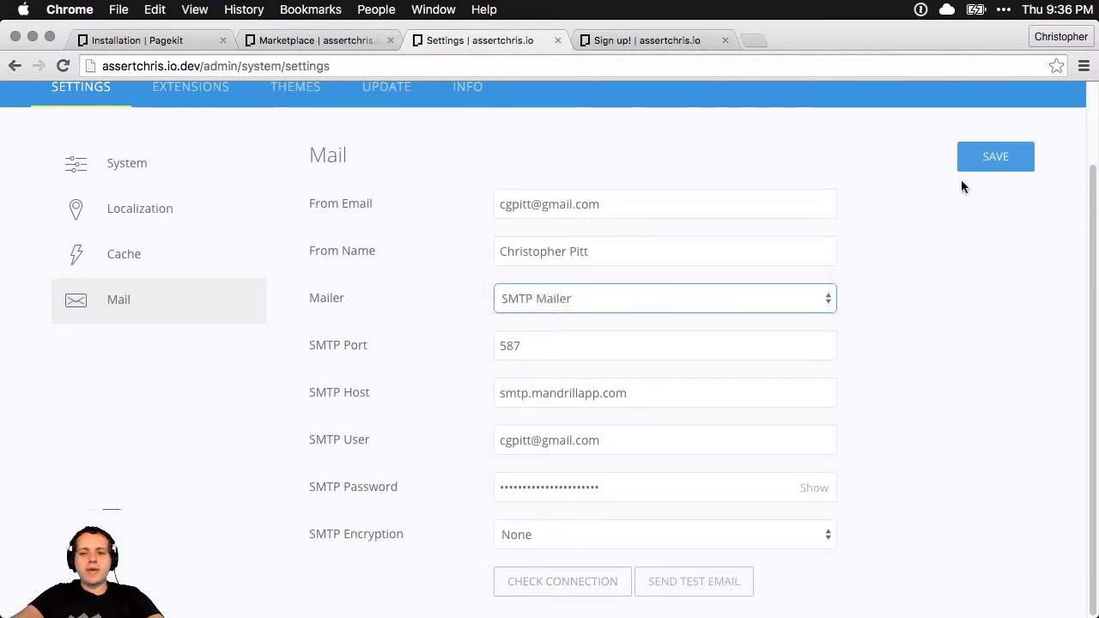
left_click(994, 165)
left_click(614, 284)
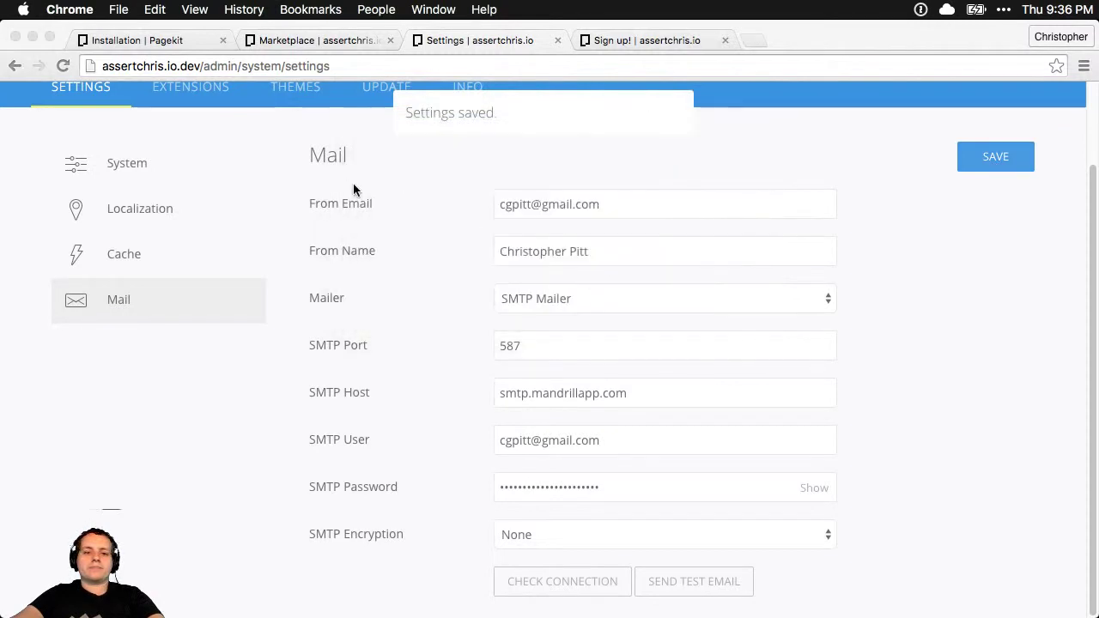
scroll(351, 189, "up", 3)
Delete the Sign up! form's existing submission in Formmaker
left_click(643, 40)
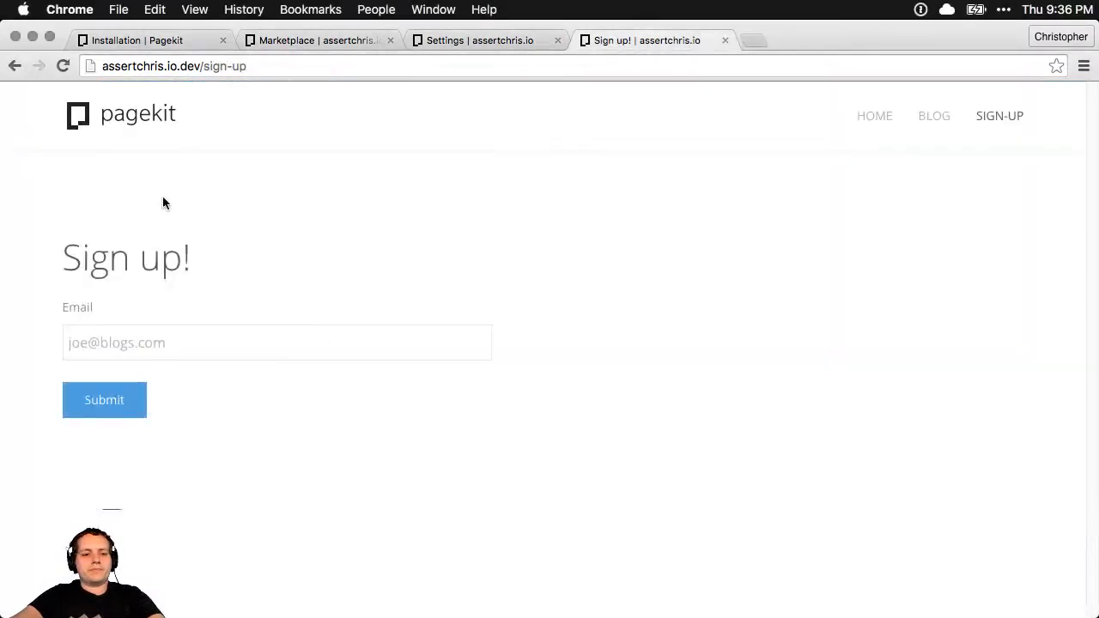
left_click(335, 37)
left_click(447, 40)
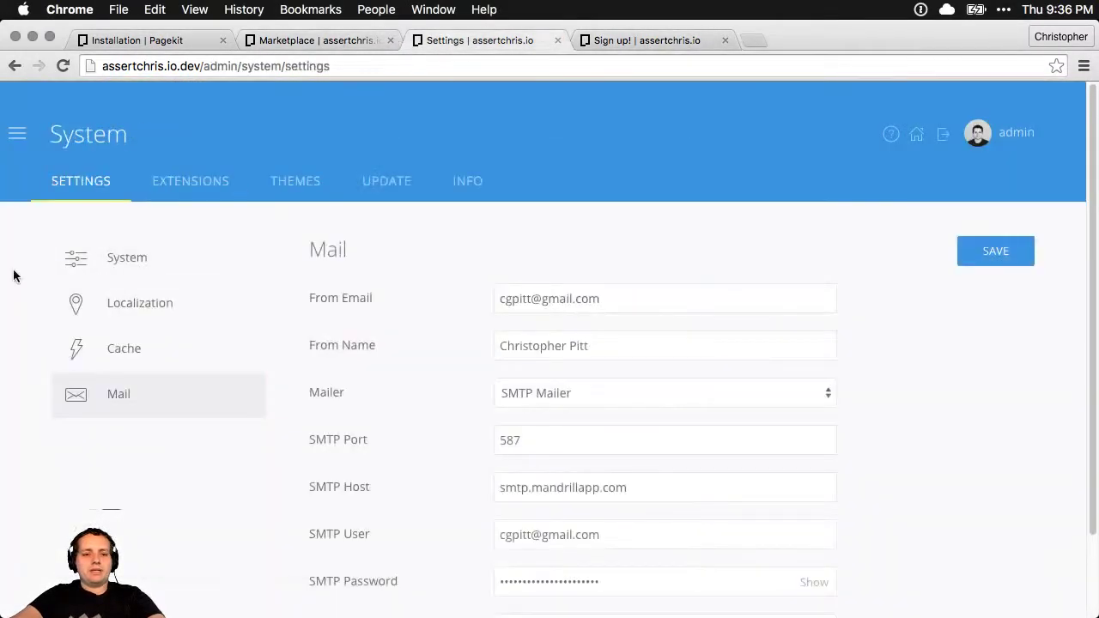
left_click(30, 140)
left_click(94, 221)
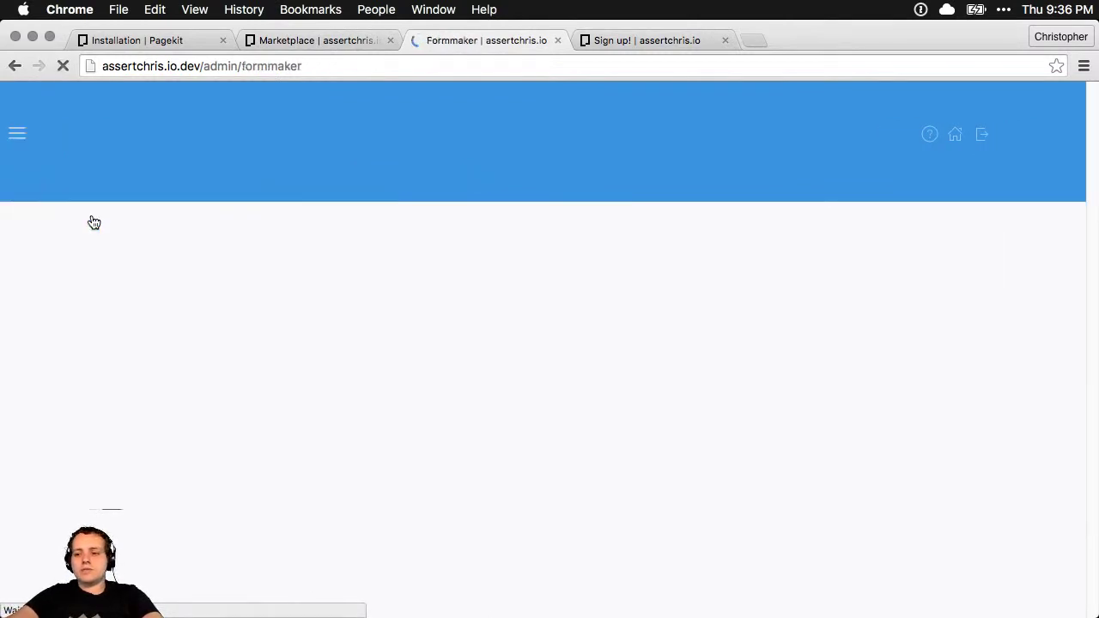
left_click(628, 352)
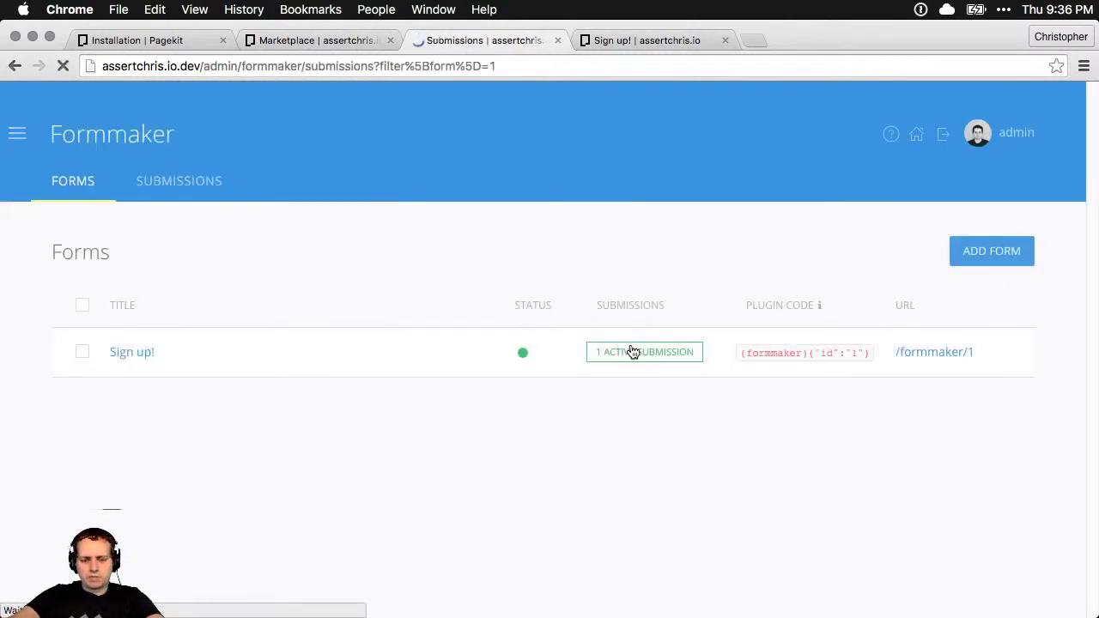
left_click(88, 351)
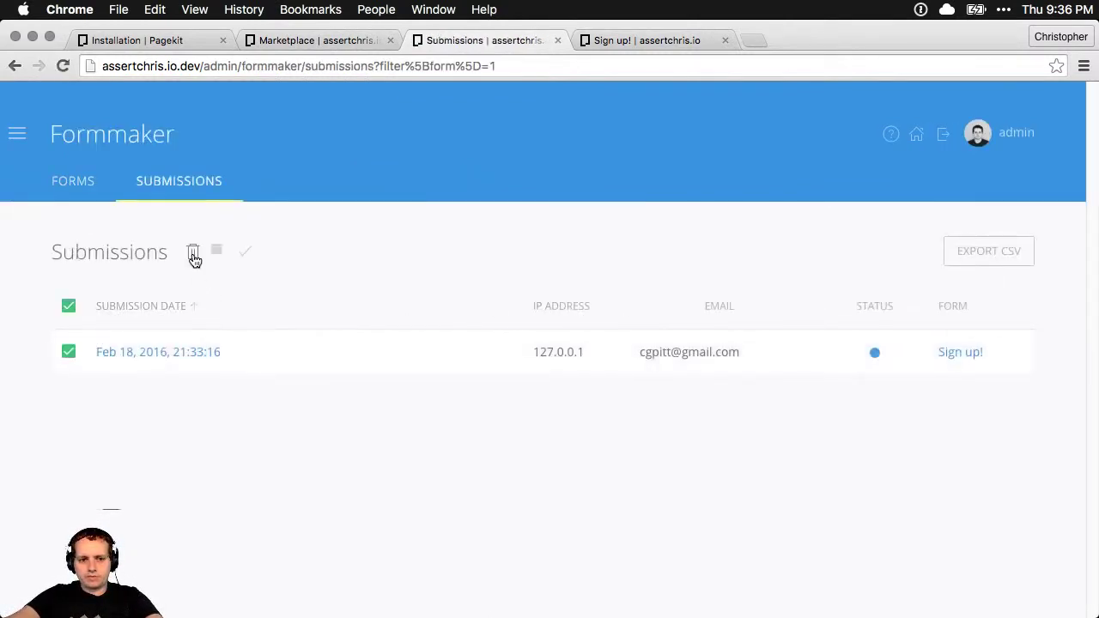
left_click(193, 252)
left_click(744, 277)
Fill the sign-up page's Email field with the saved address and submit the form
left_click(639, 41)
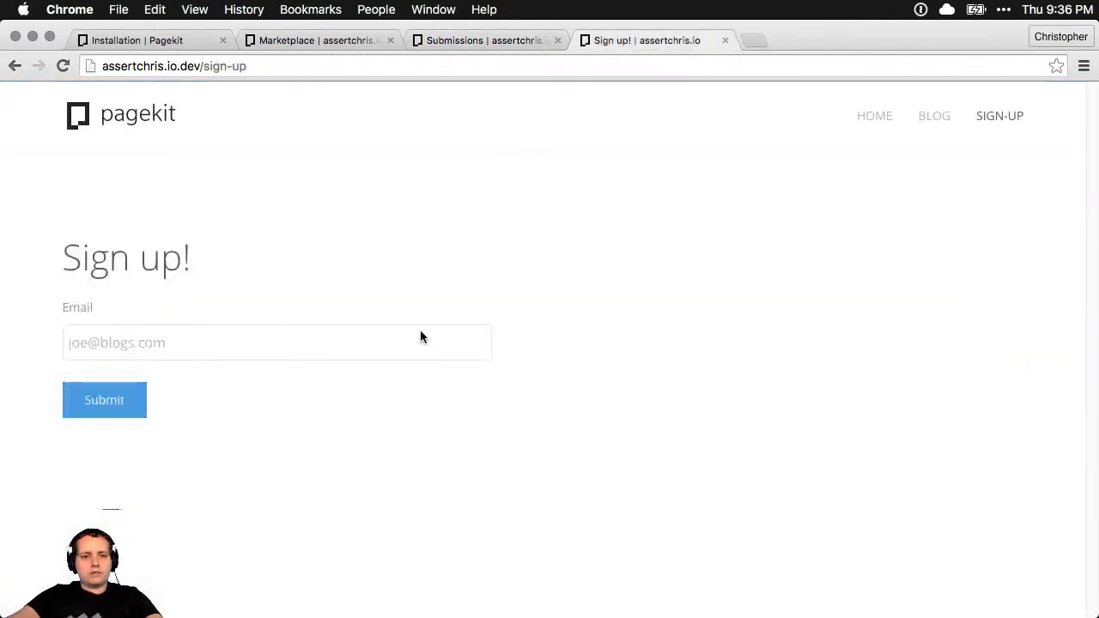
left_click(181, 341)
key("Down")
key("Return")
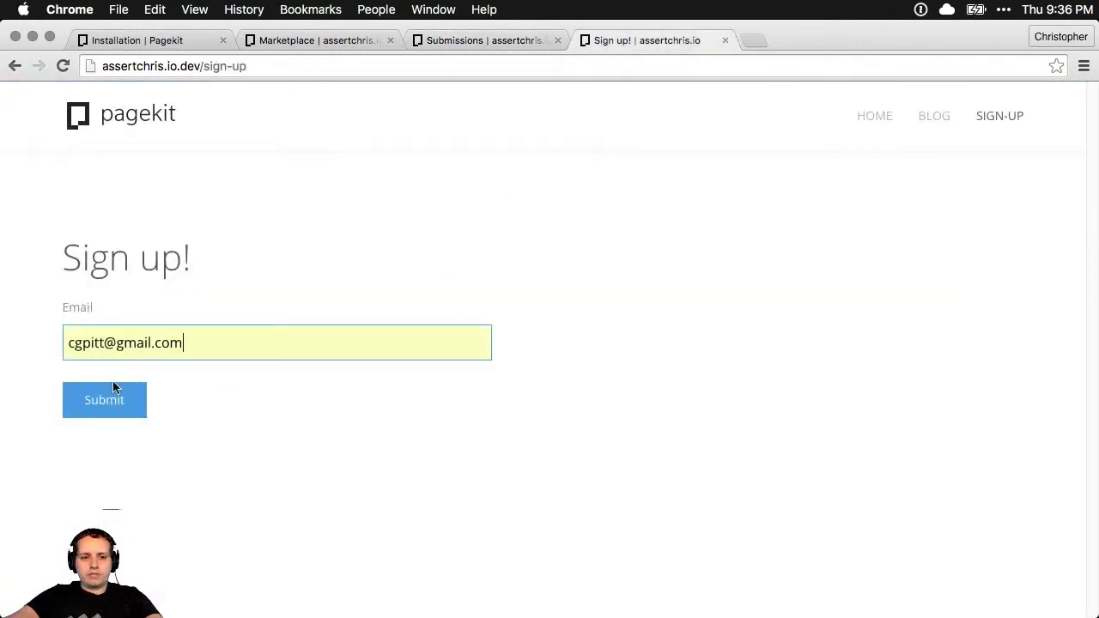
left_click(97, 415)
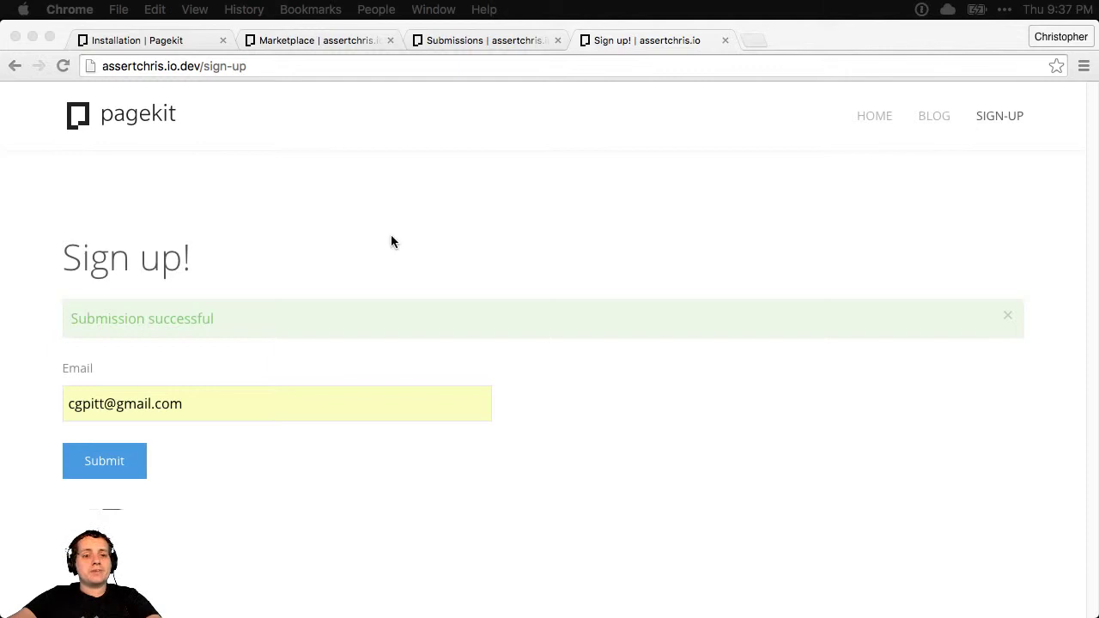
Reload the Formmaker submissions list
left_click(502, 40)
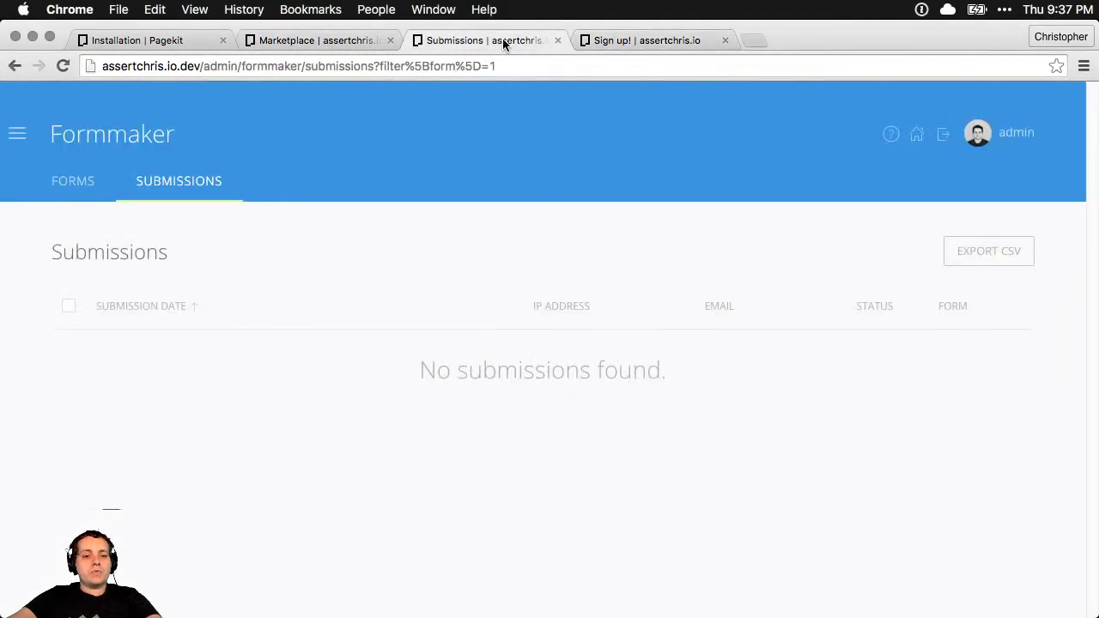
left_click(523, 65)
key("Return")
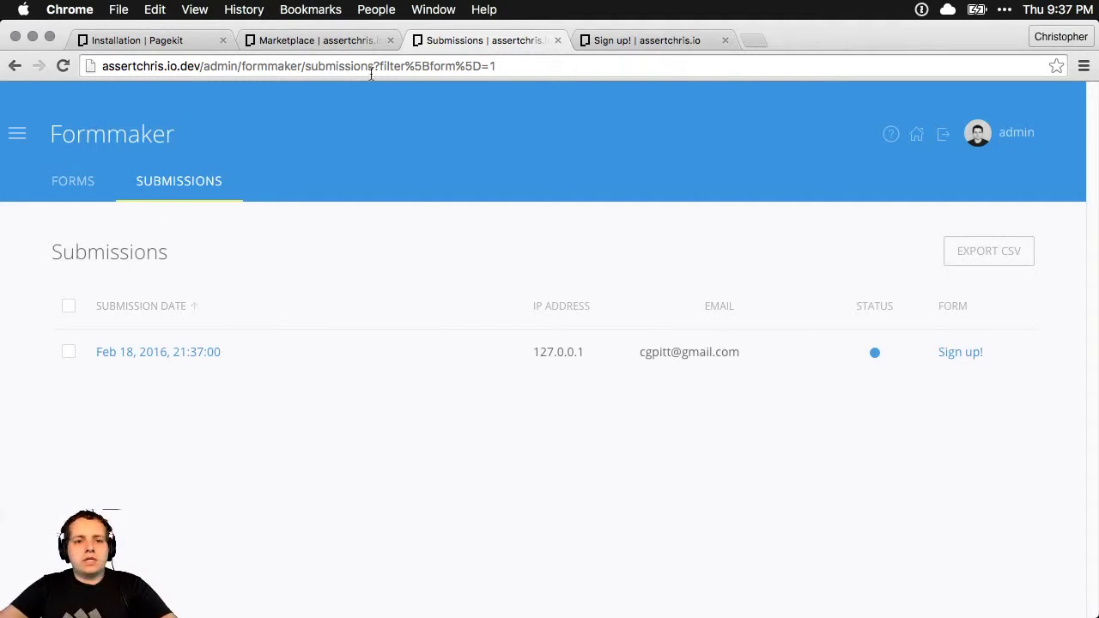
Install the Hello extension from the Marketplace, then return to the submissions list
left_click(314, 40)
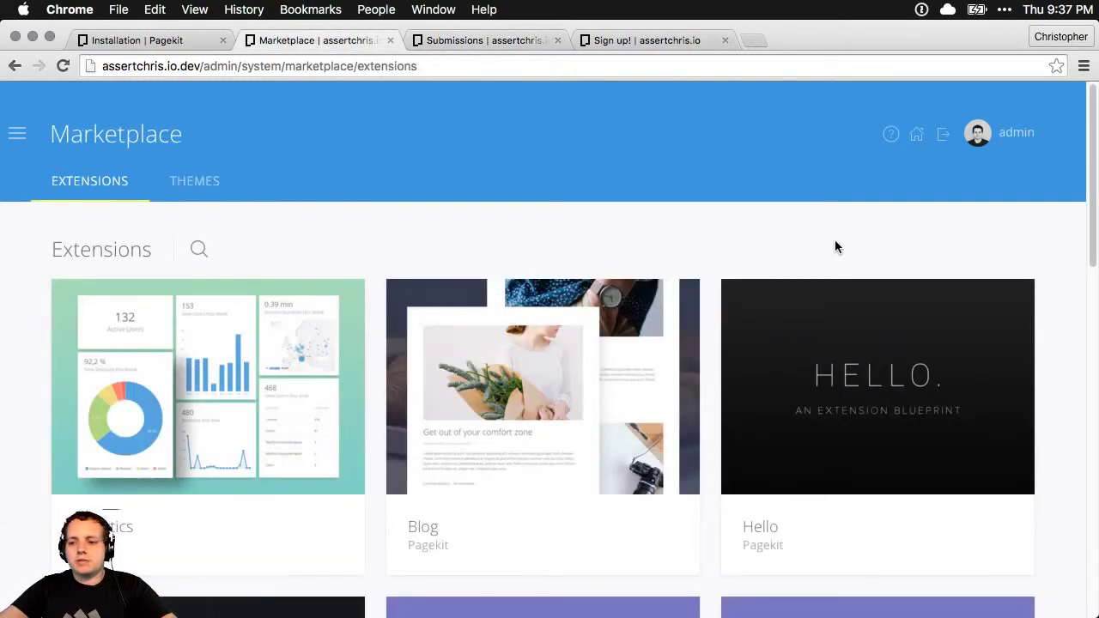
left_click(847, 392)
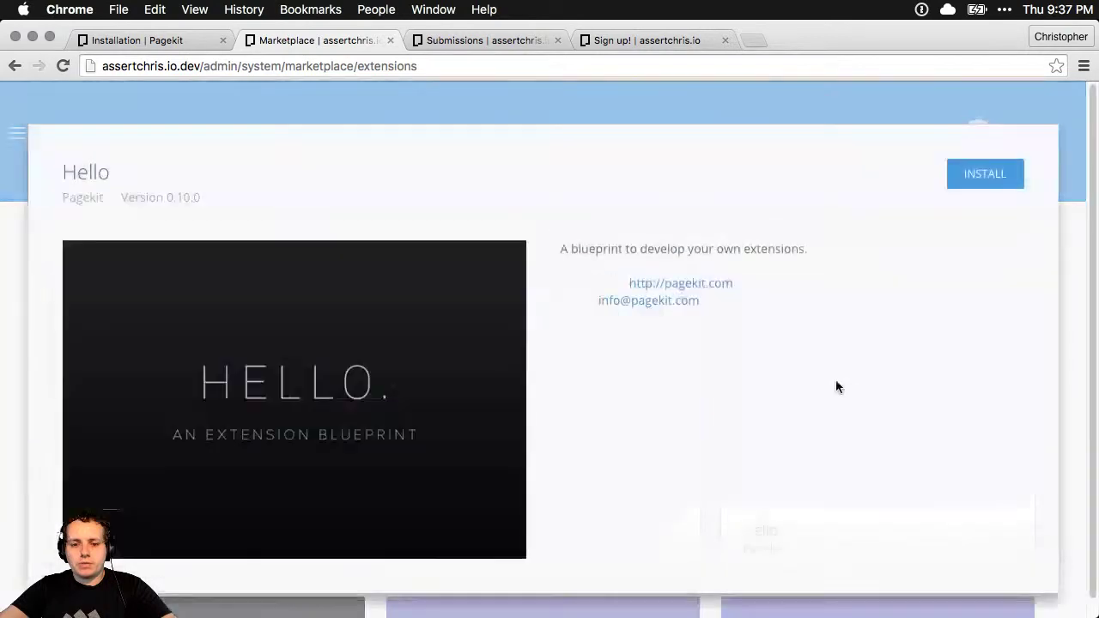
left_click(1011, 175)
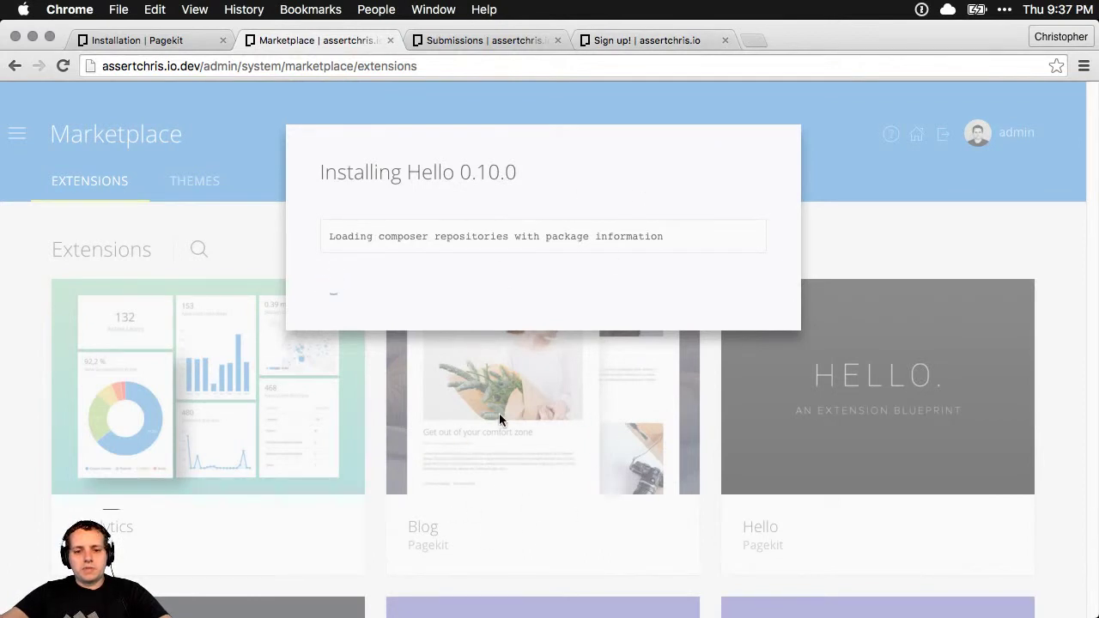
left_click(502, 41)
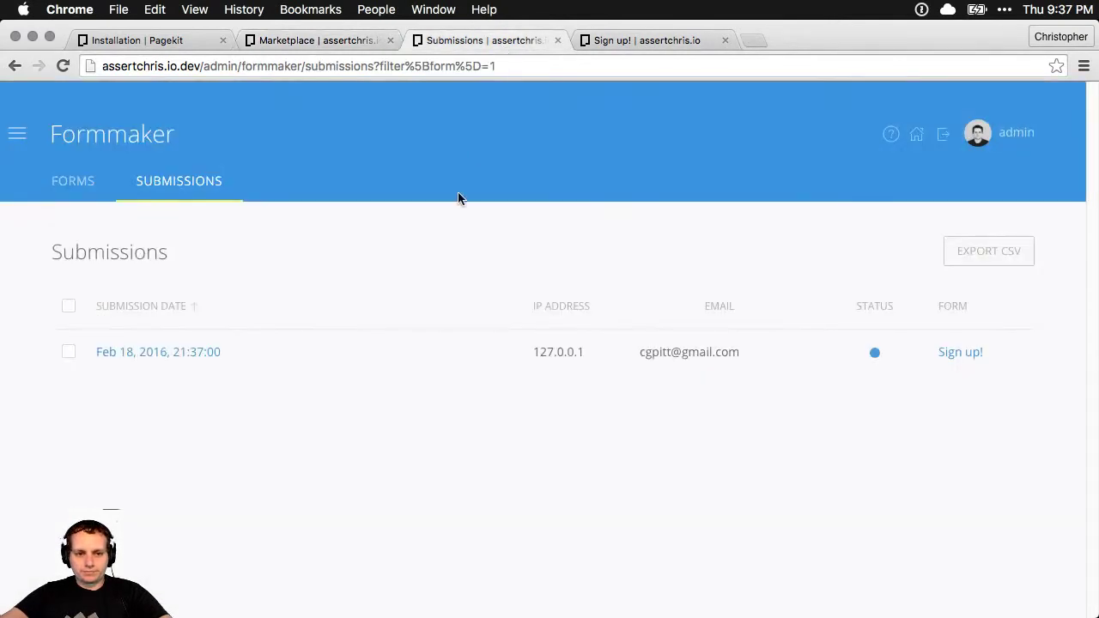
Open the Userprofile fields page and show the available profile field types
left_click(17, 135)
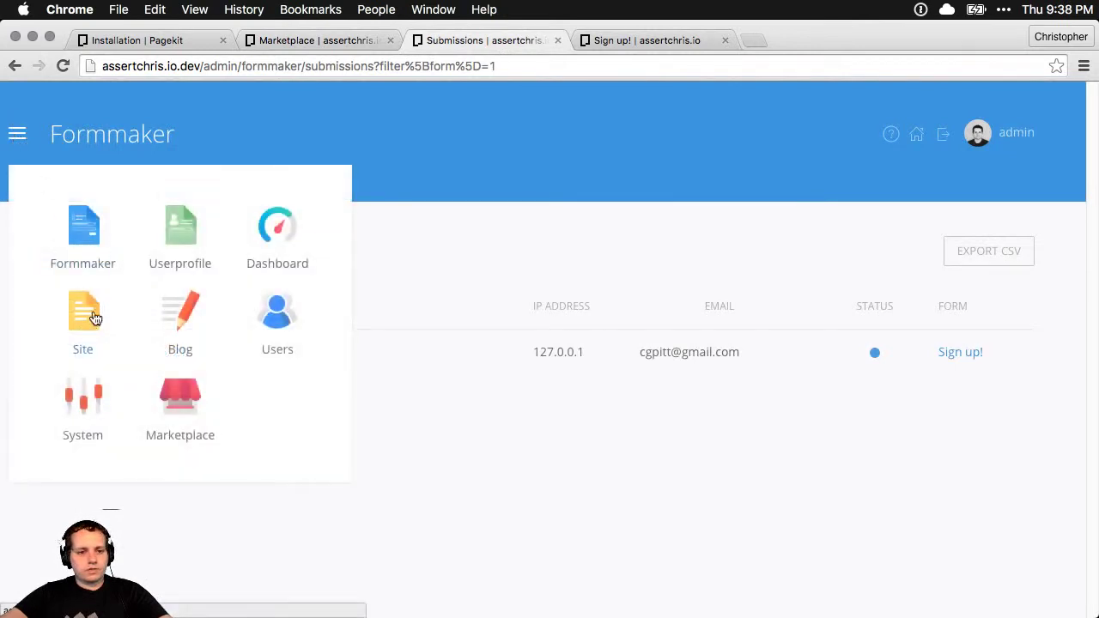
left_click(163, 245)
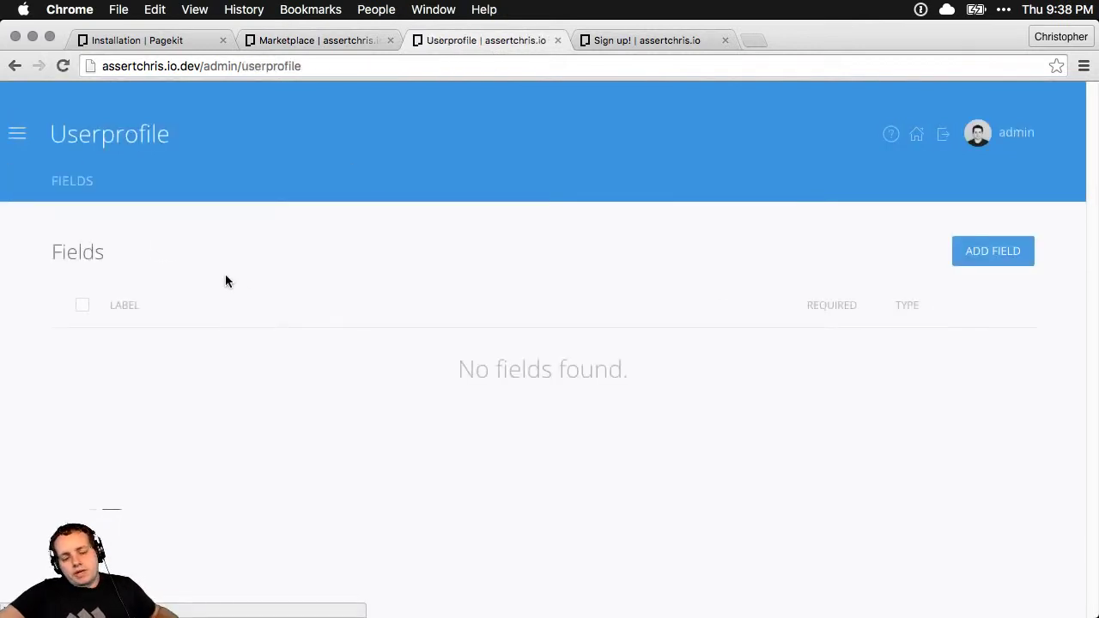
left_click(984, 266)
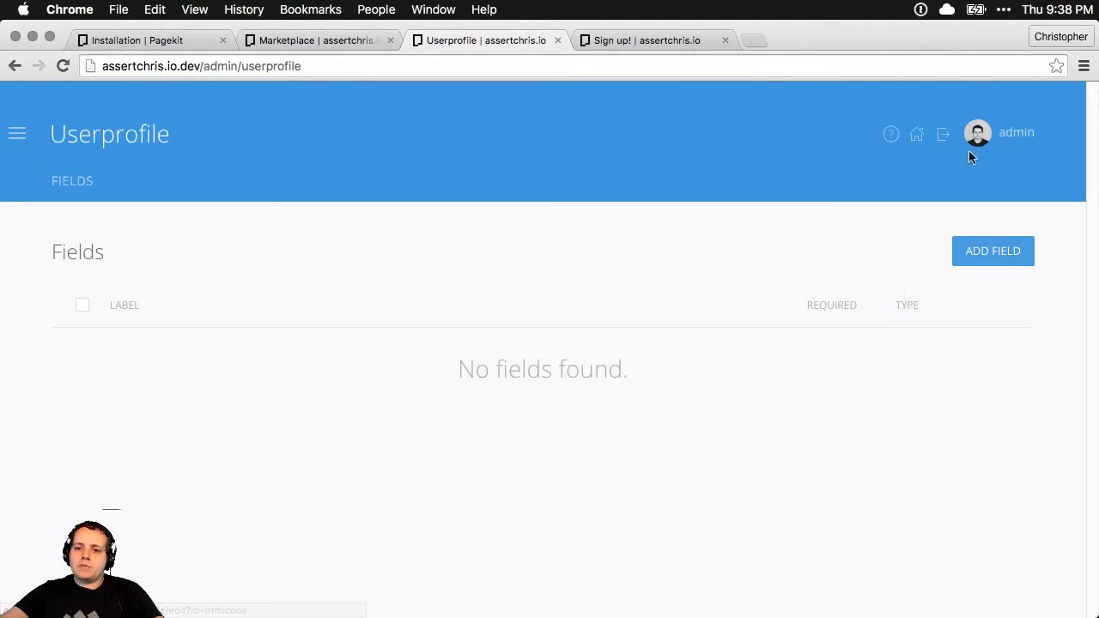
Load the site's homepage in a new tab using the copied site address, then return to Userprofile
left_click(691, 41)
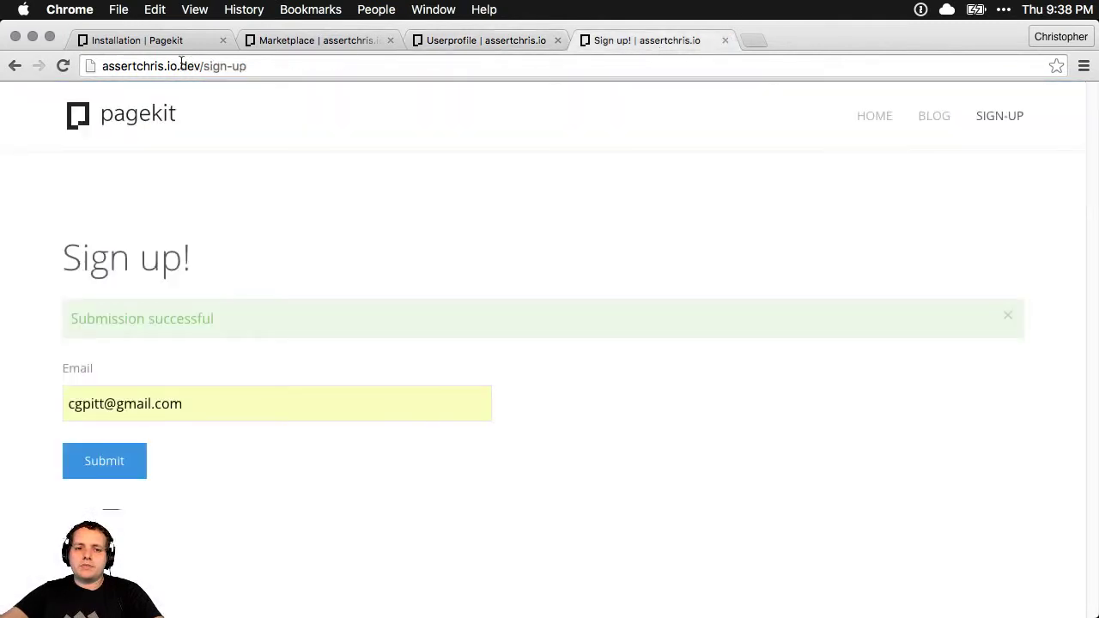
left_click(196, 65)
left_click_drag(201, 65, 101, 66)
key("cmd+c")
key("cmd+t")
key("cmd+v")
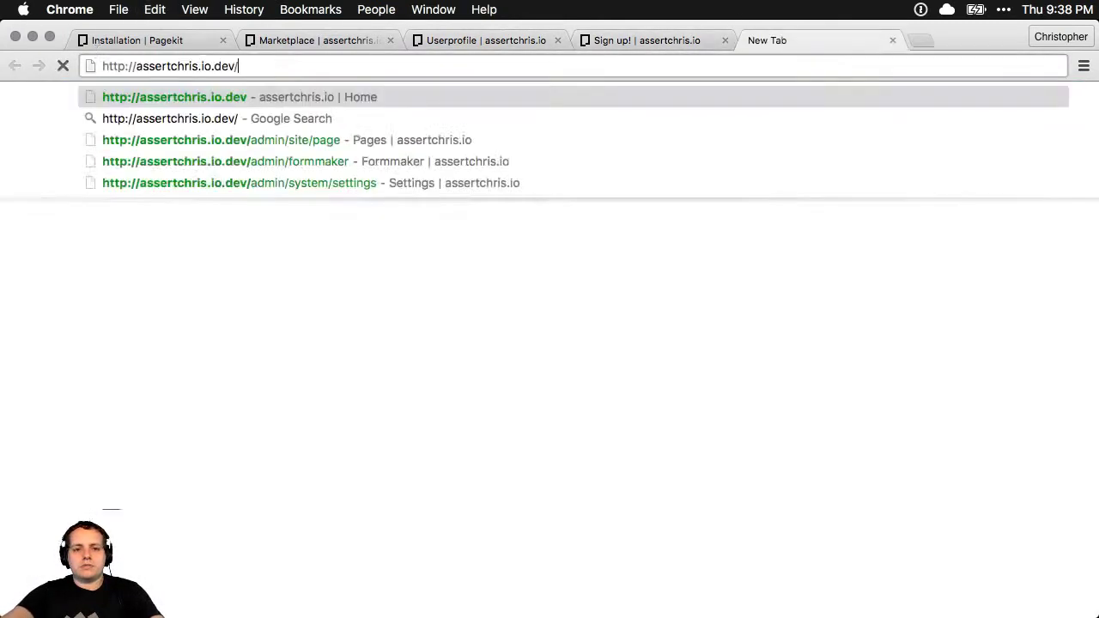
key("Return")
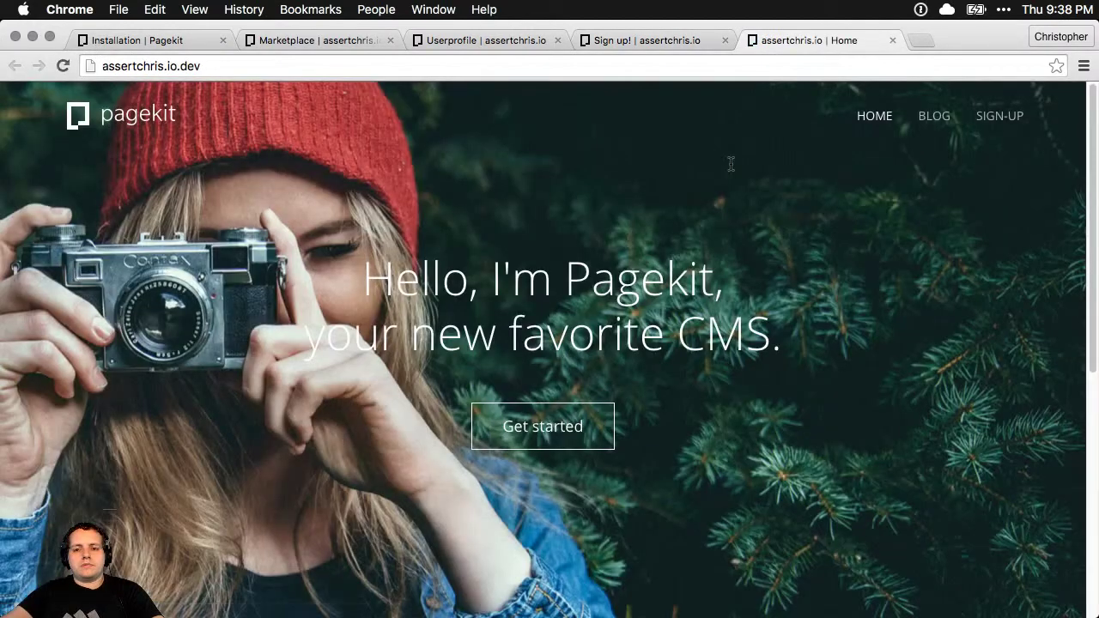
scroll(747, 233, "down", 10)
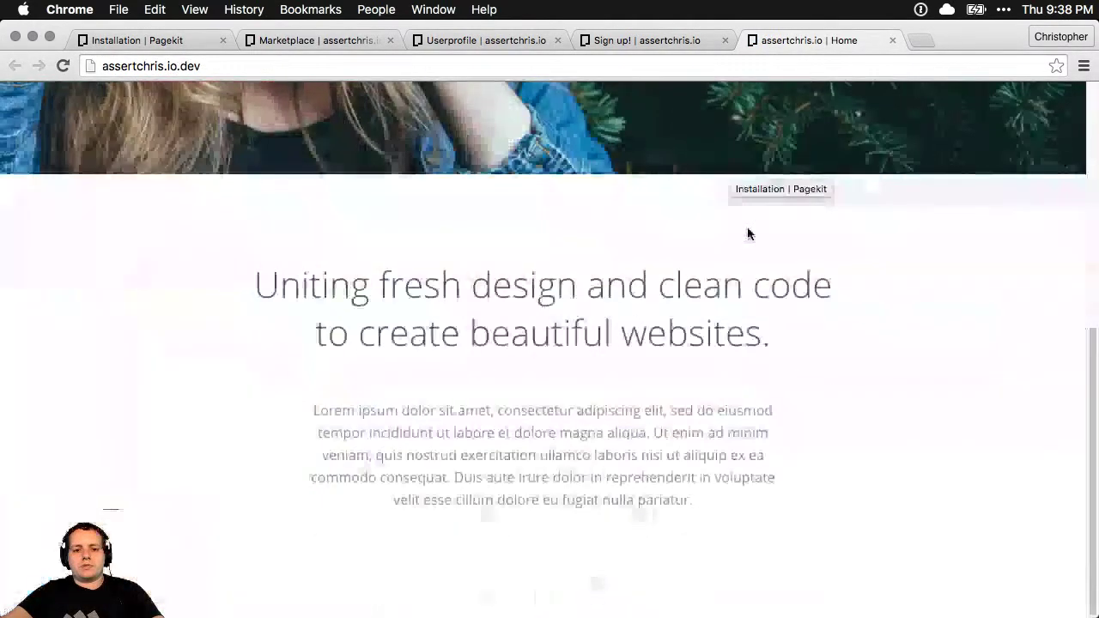
scroll(746, 234, "up", 10)
left_click(647, 40)
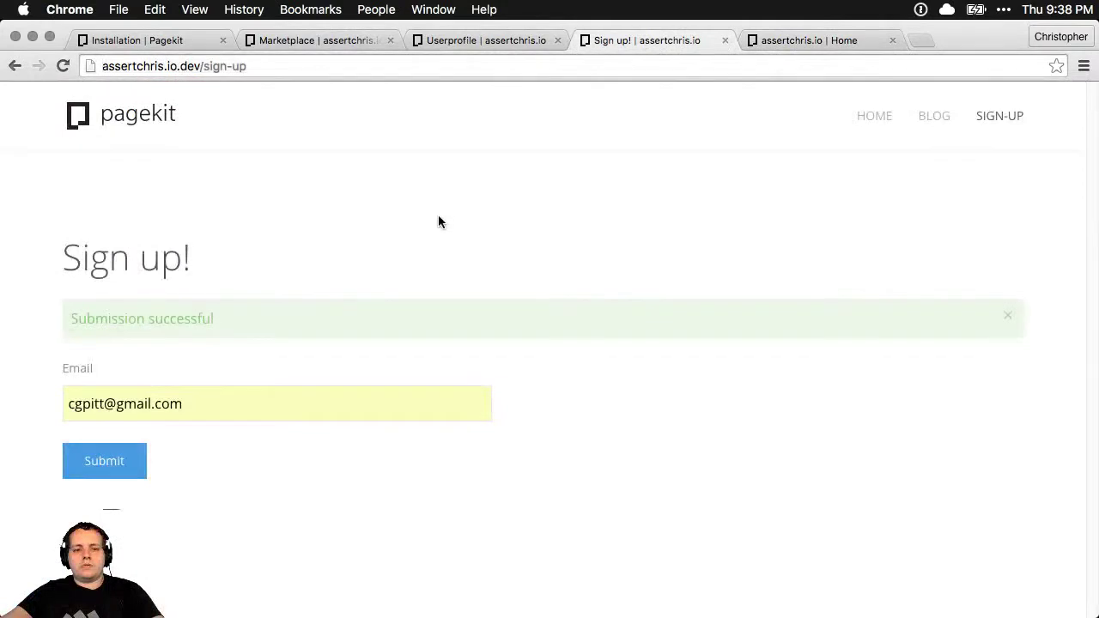
left_click(505, 40)
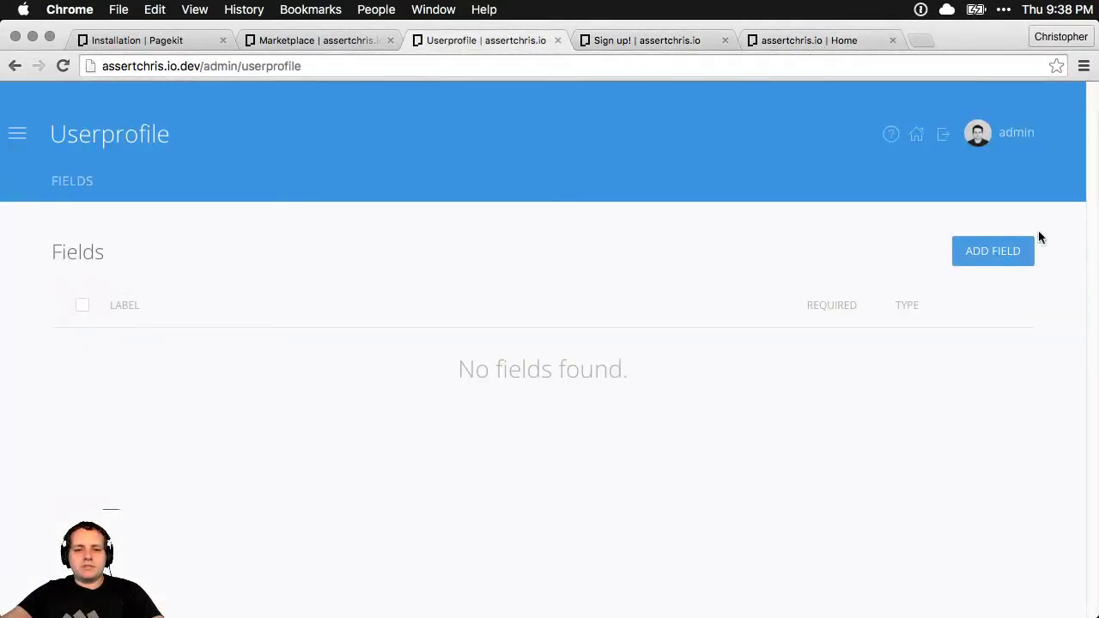
Add a Textfield profile field labelled 'Location' and save it
left_click(1010, 251)
left_click(936, 466)
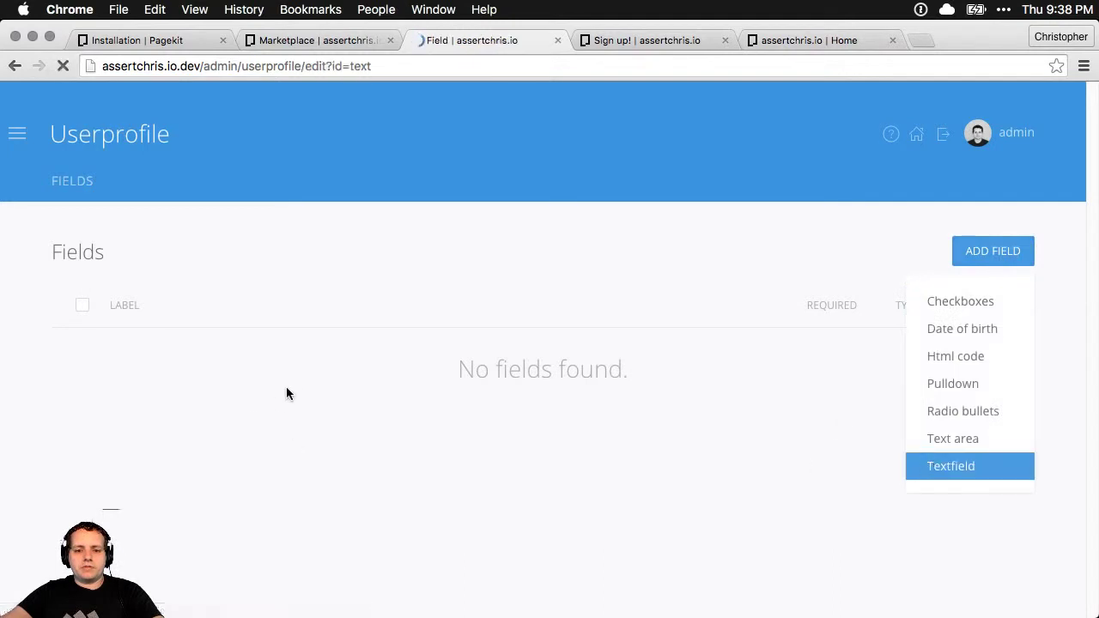
left_click(289, 358)
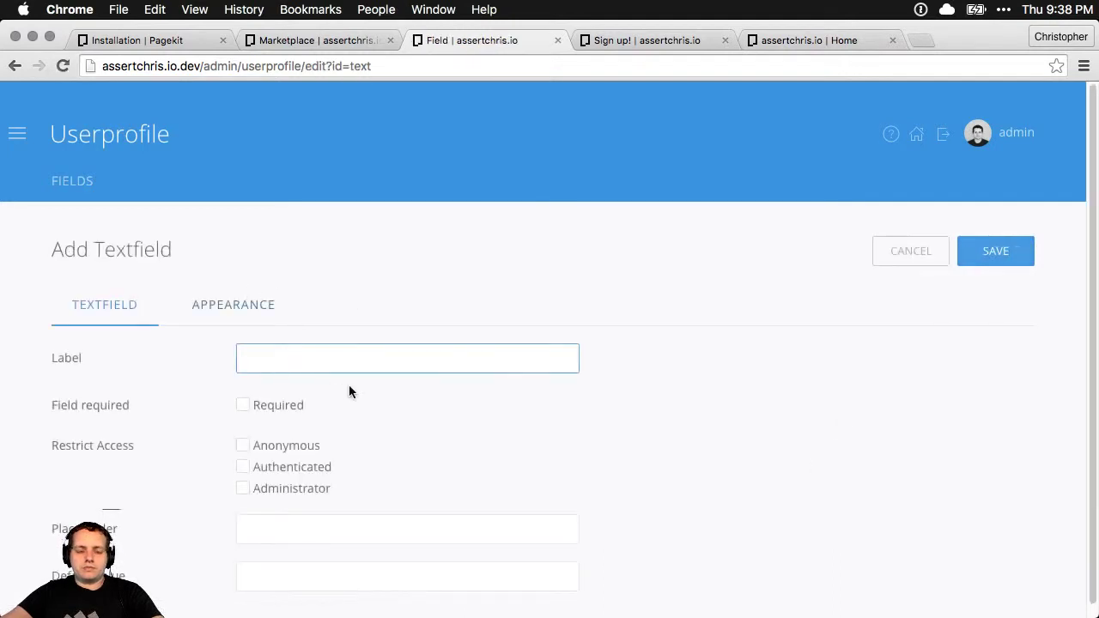
type("Location")
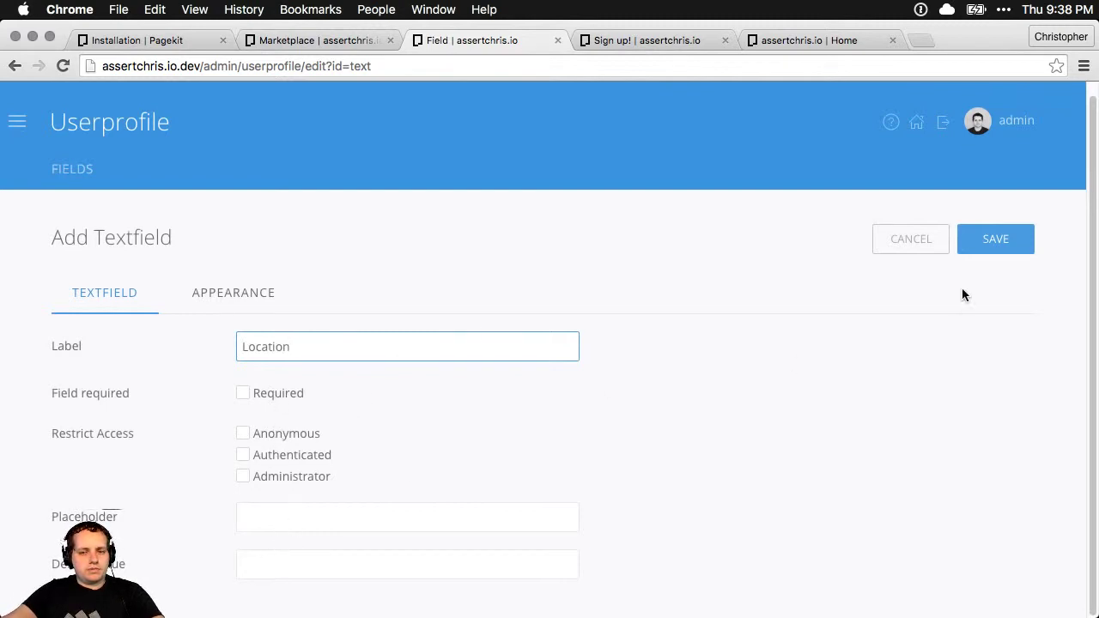
left_click(998, 234)
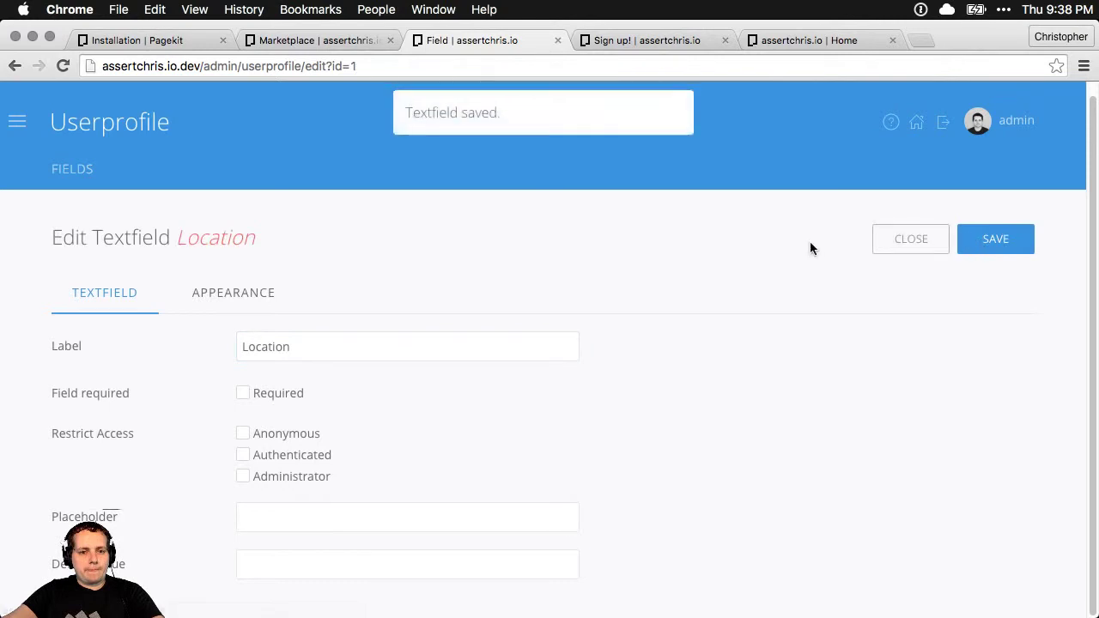
Set the admin user's Userprofile Location to 'Wellington' and save the user
left_click(17, 121)
left_click(264, 309)
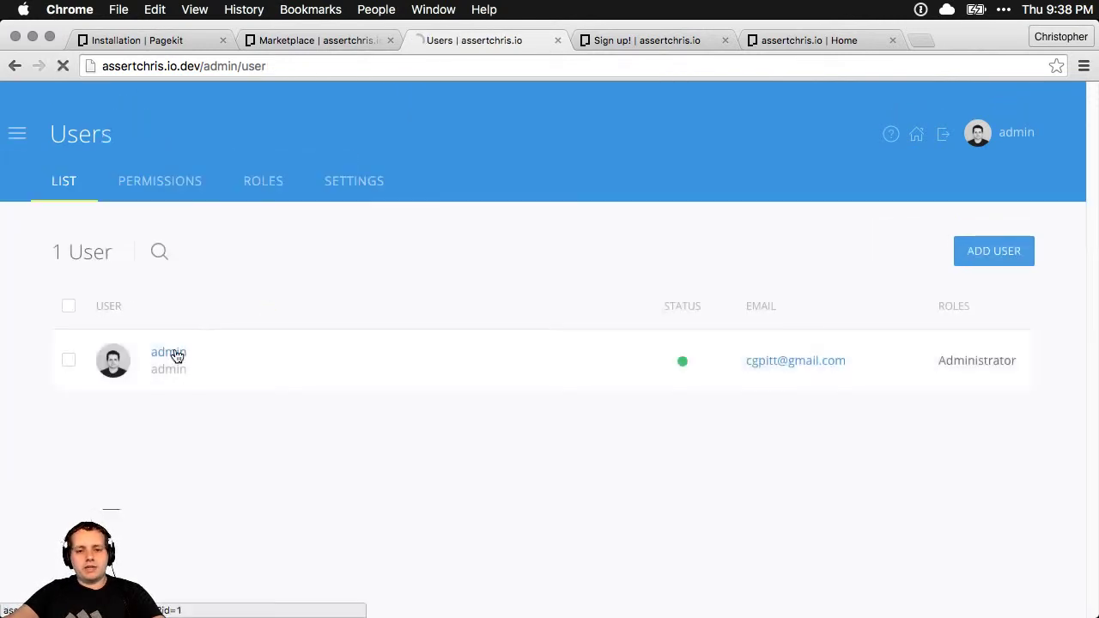
left_click(175, 354)
scroll(615, 309, "down", 2)
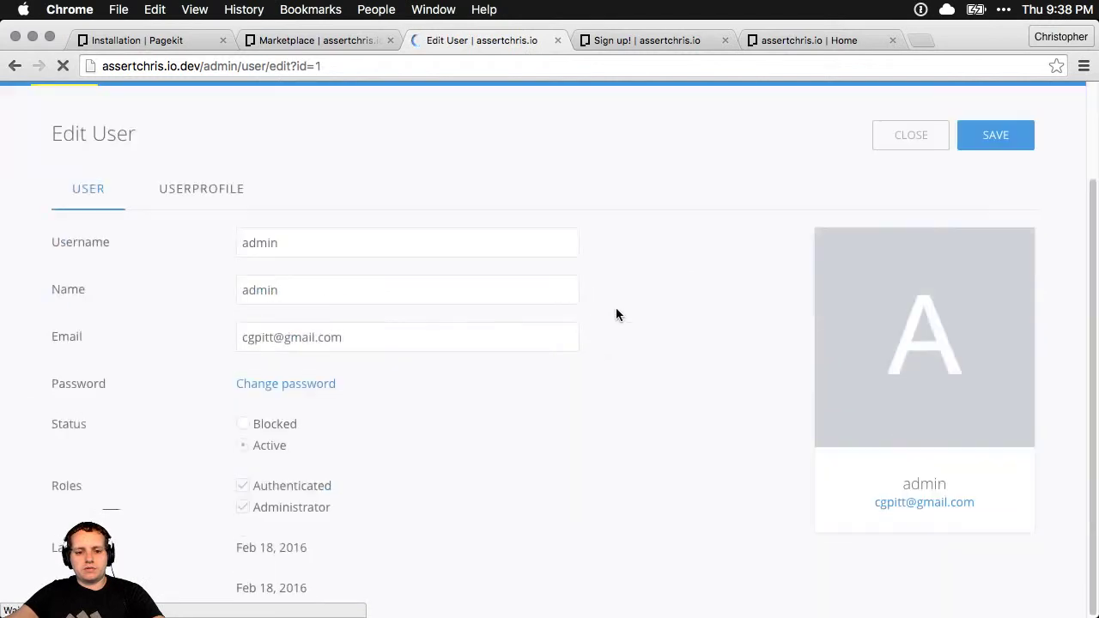
left_click(223, 202)
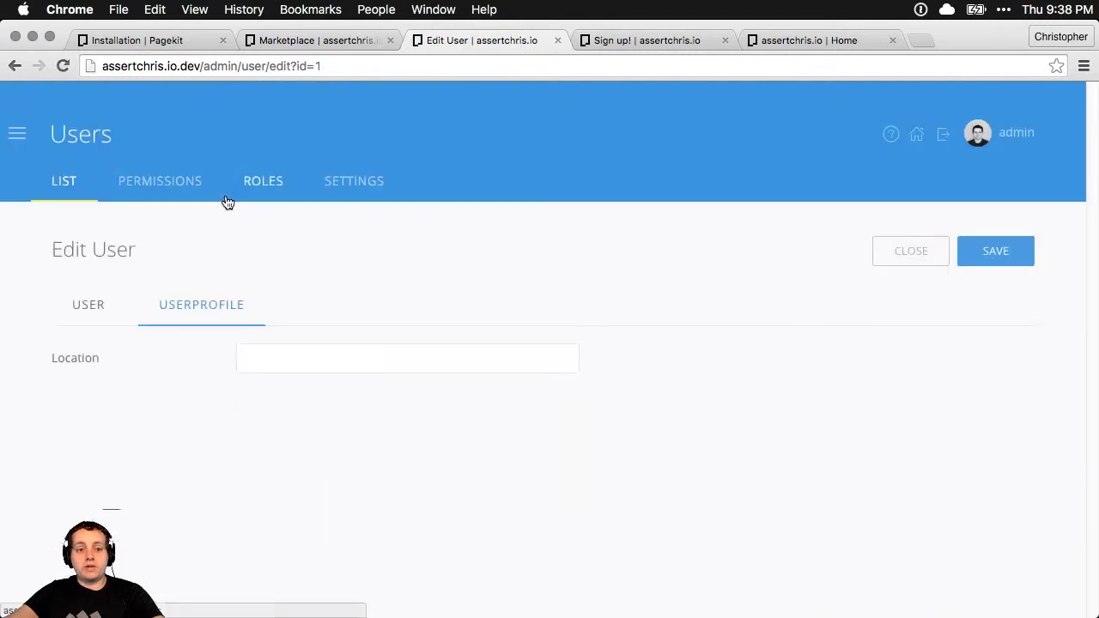
left_click(295, 356)
type("W")
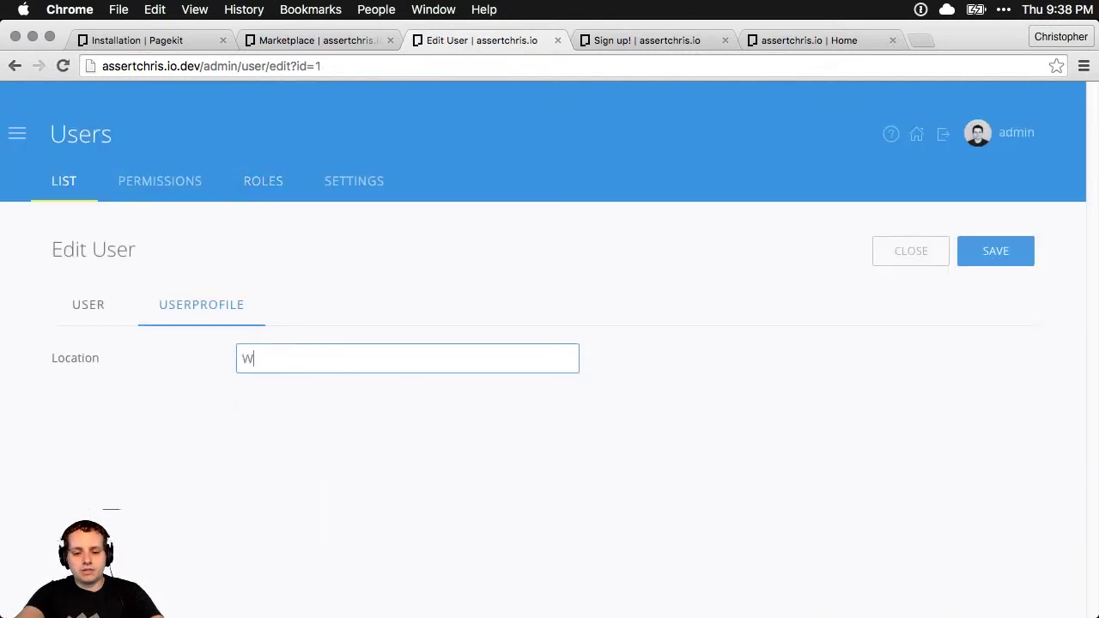
type("ellington")
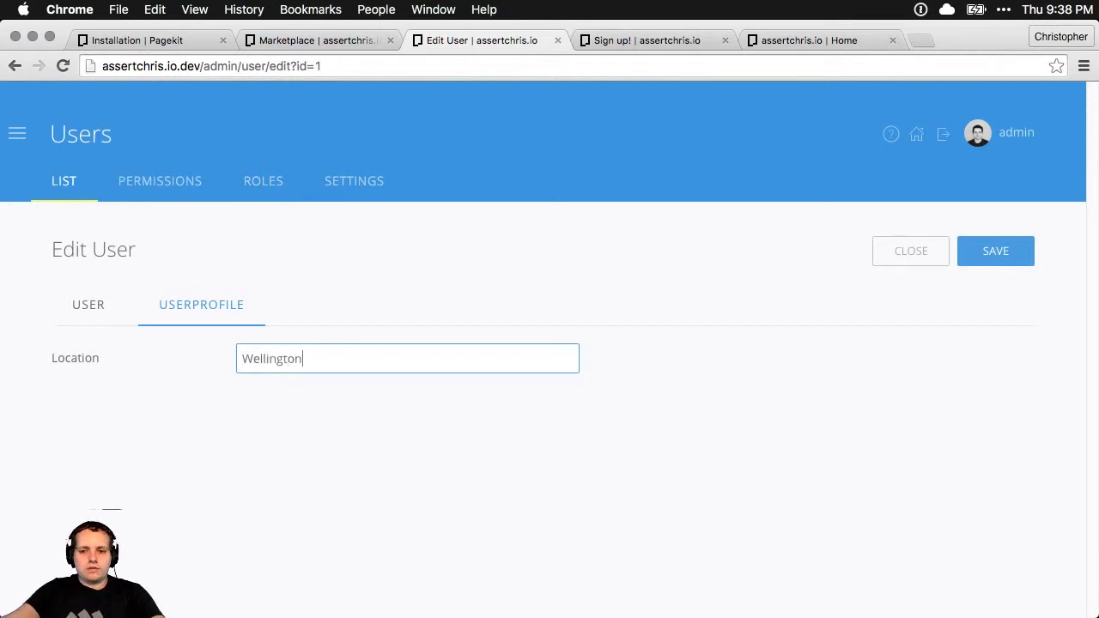
left_click(987, 259)
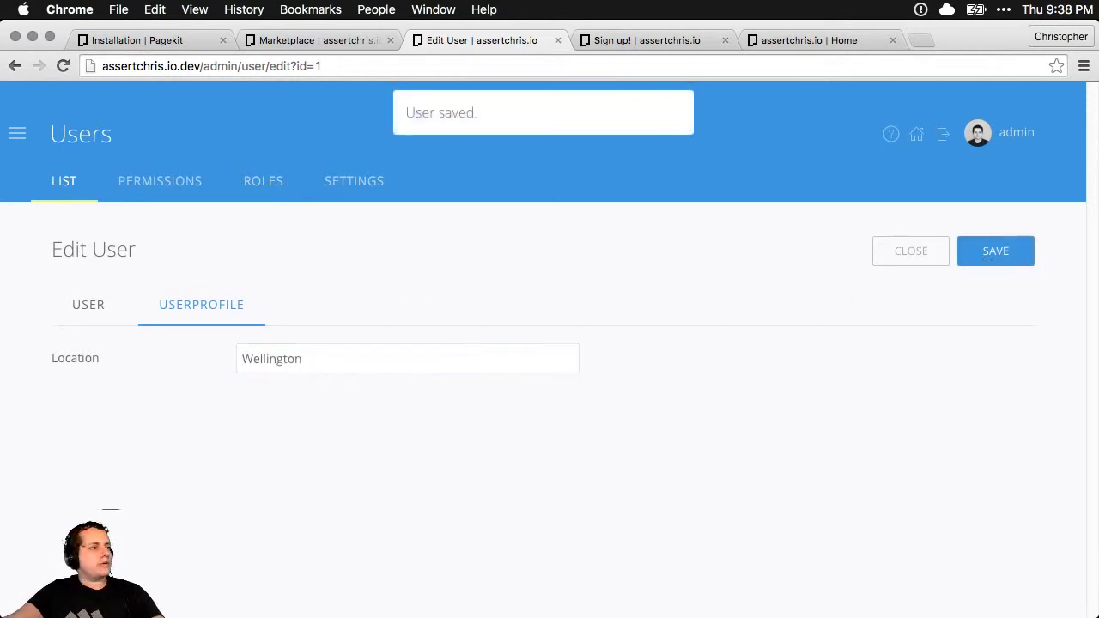
In Atom, open packages/bixie/userprofile/scripts.php and scroll to its uninstall function
key("super+Tab")
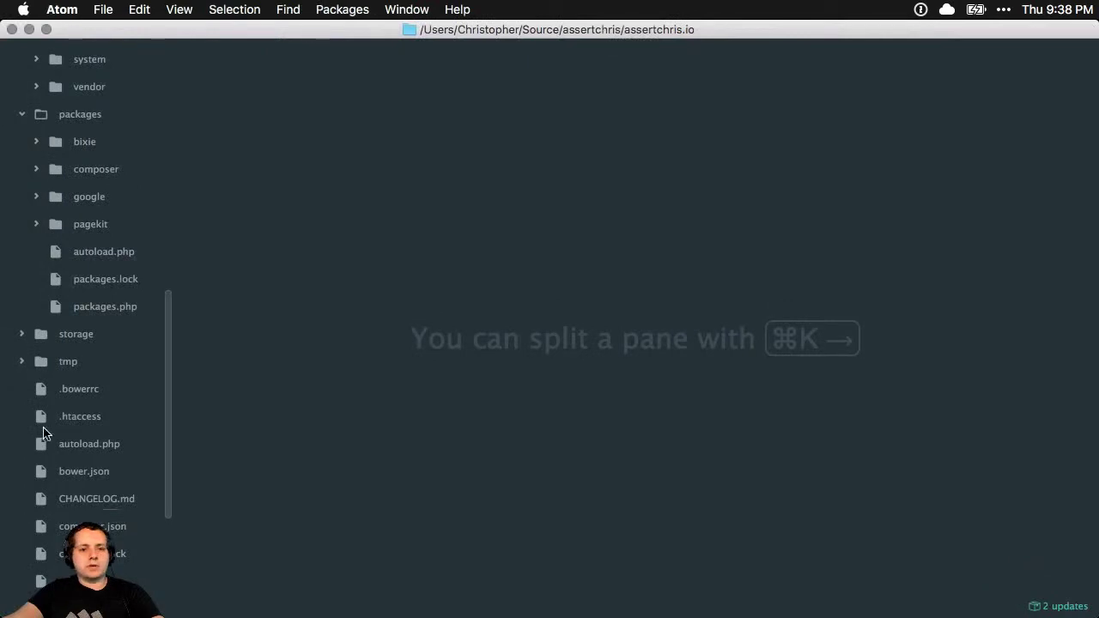
left_click(36, 143)
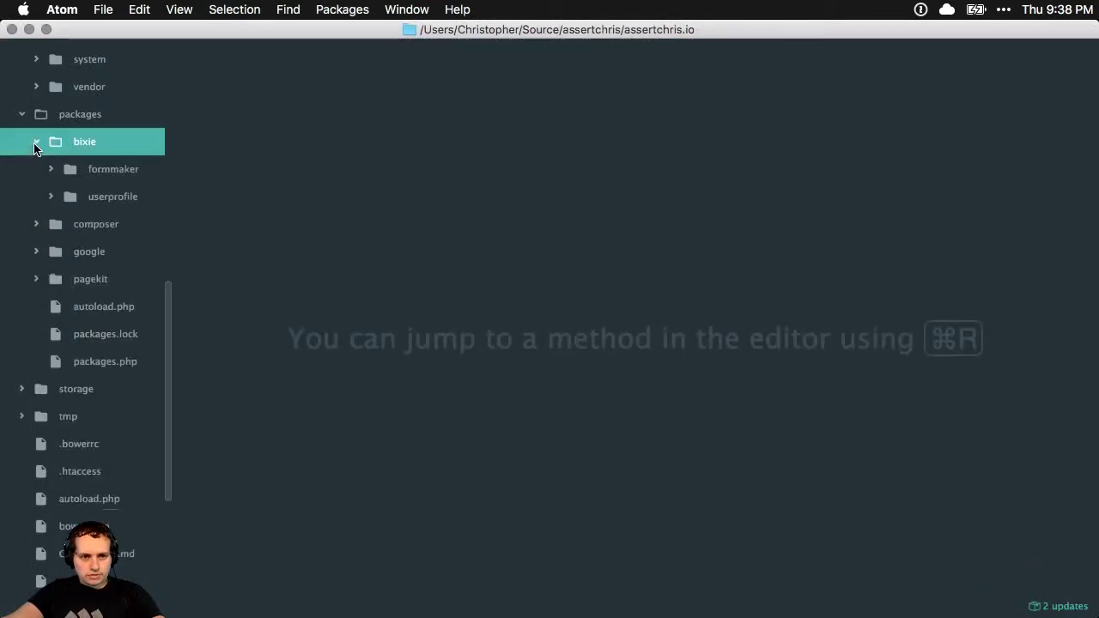
left_click(51, 196)
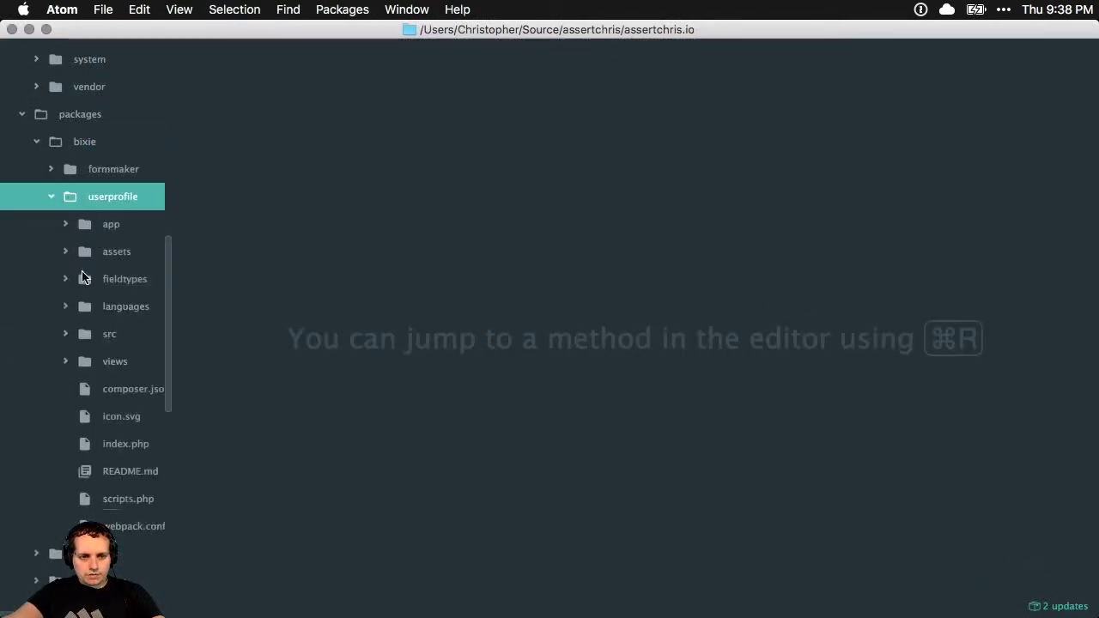
left_click(121, 496)
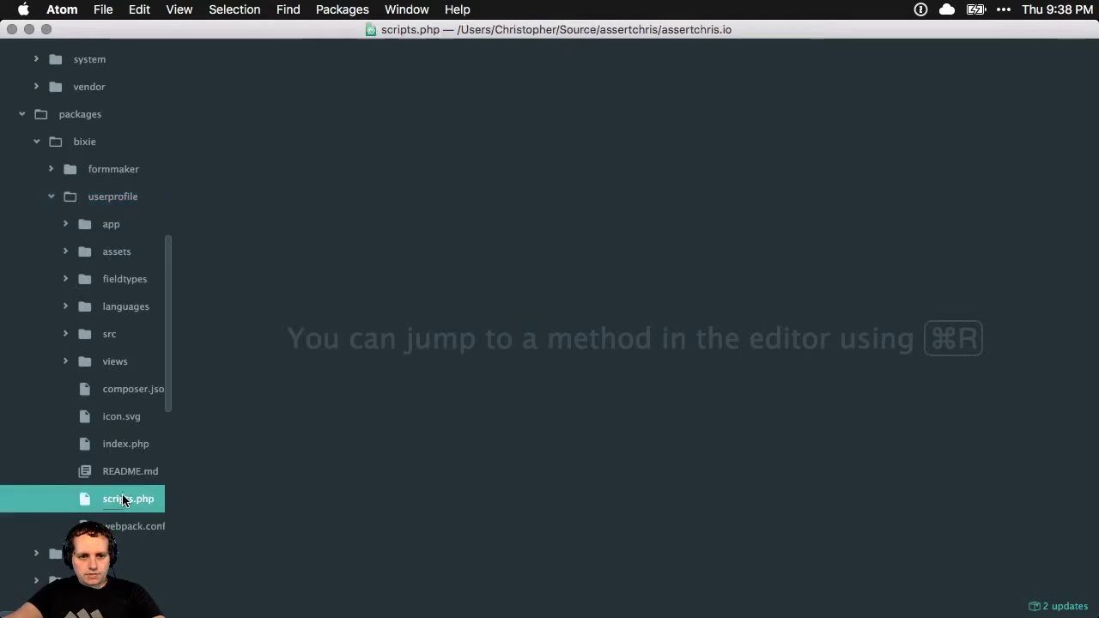
scroll(635, 365, "down", 3)
scroll(635, 364, "right", 10)
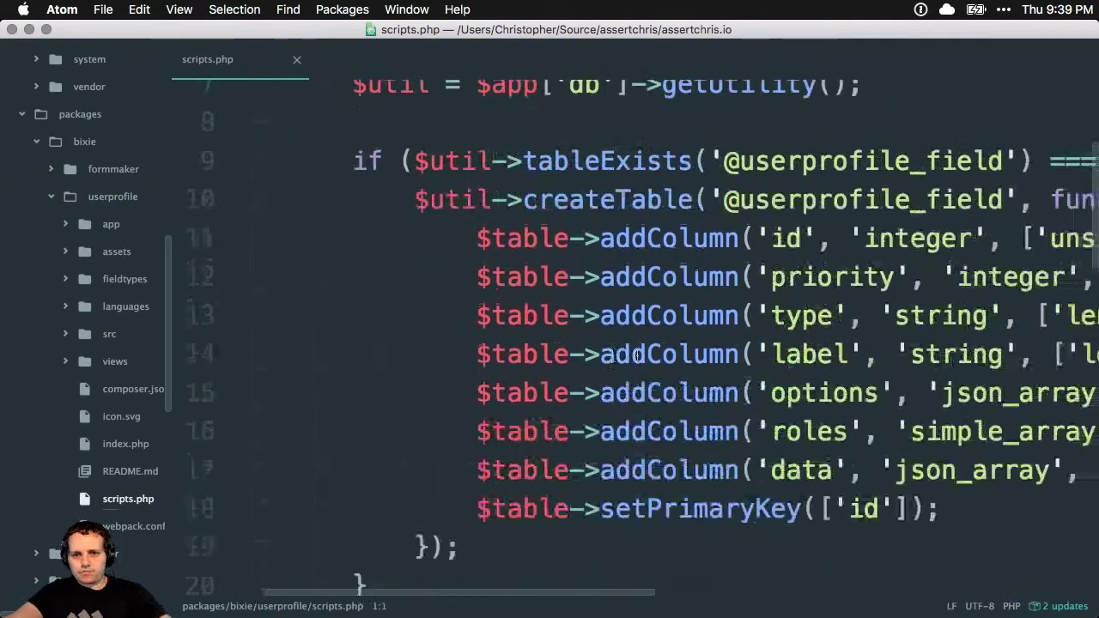
scroll(642, 354, "down", 10)
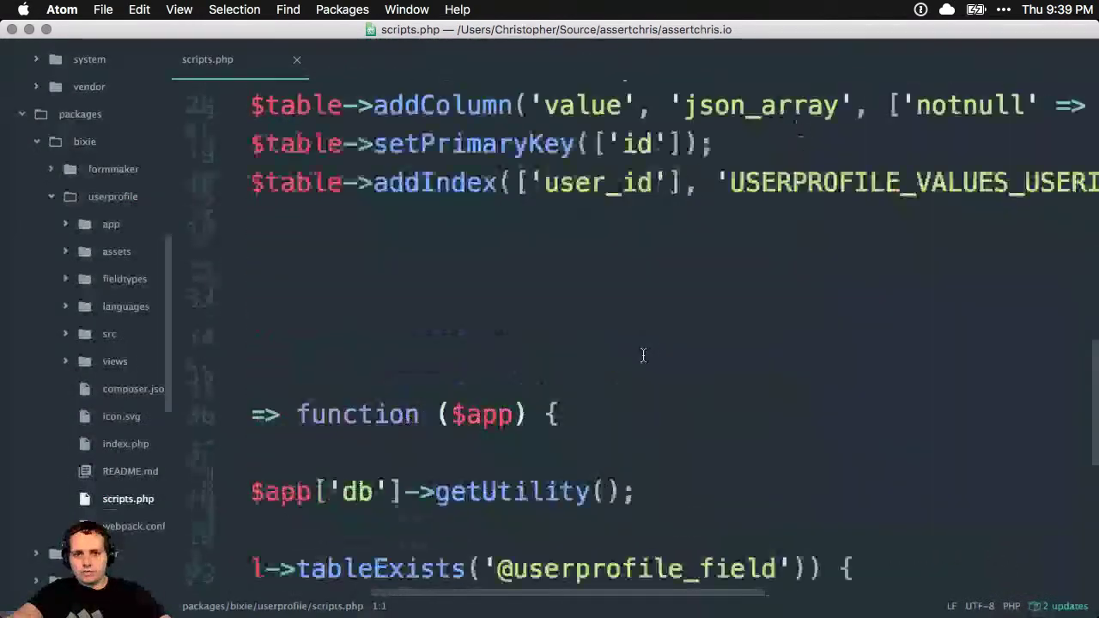
scroll(642, 354, "left", 6)
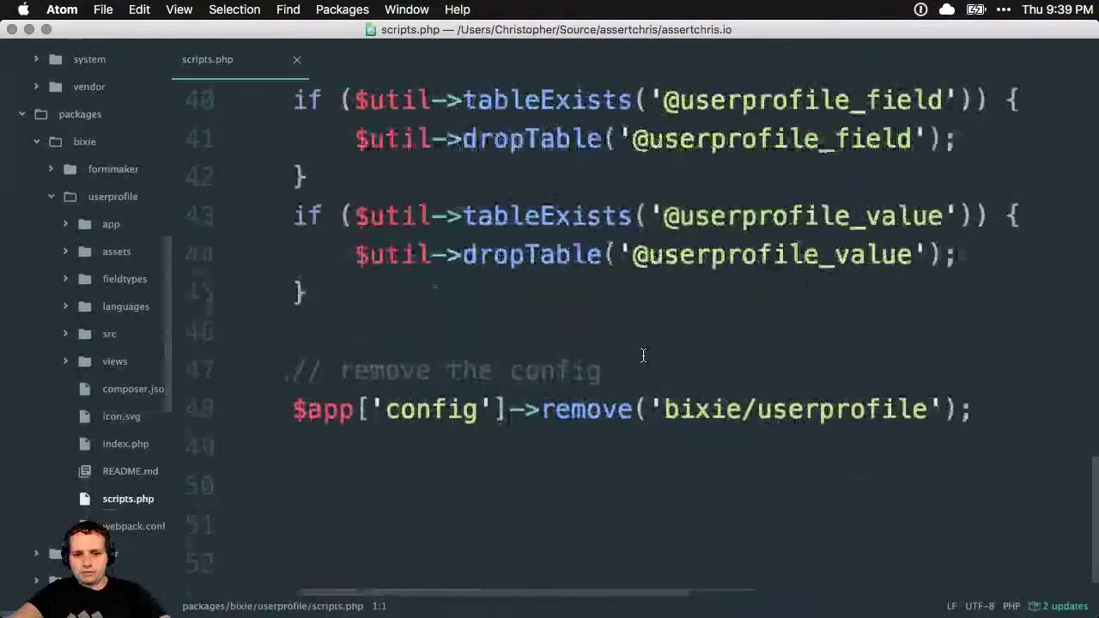
scroll(642, 354, "up", 3)
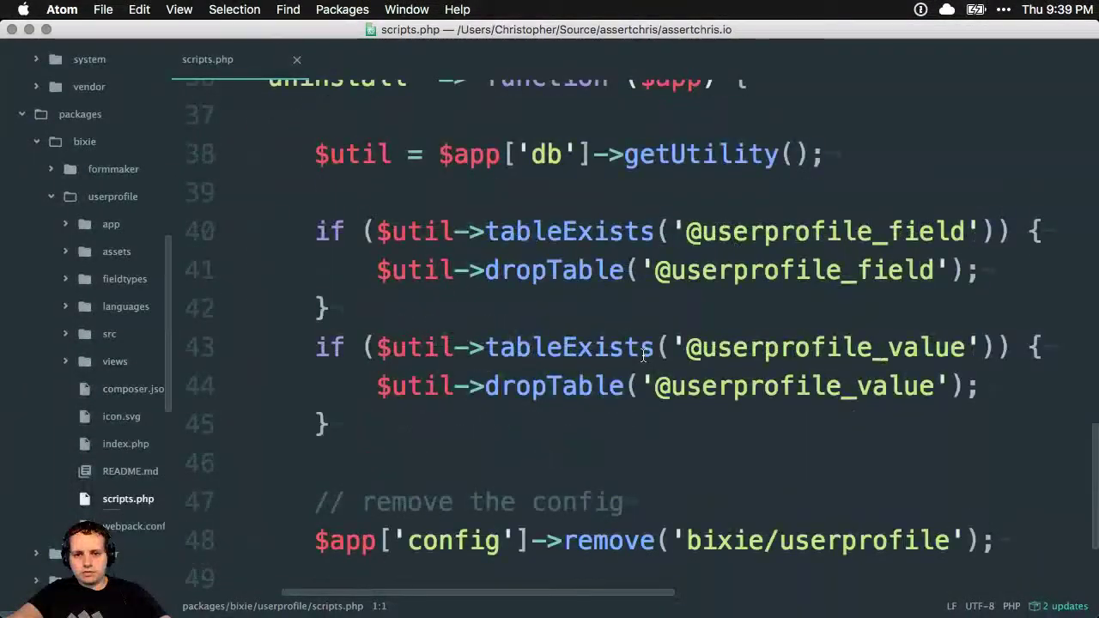
scroll(642, 355, "up", 3)
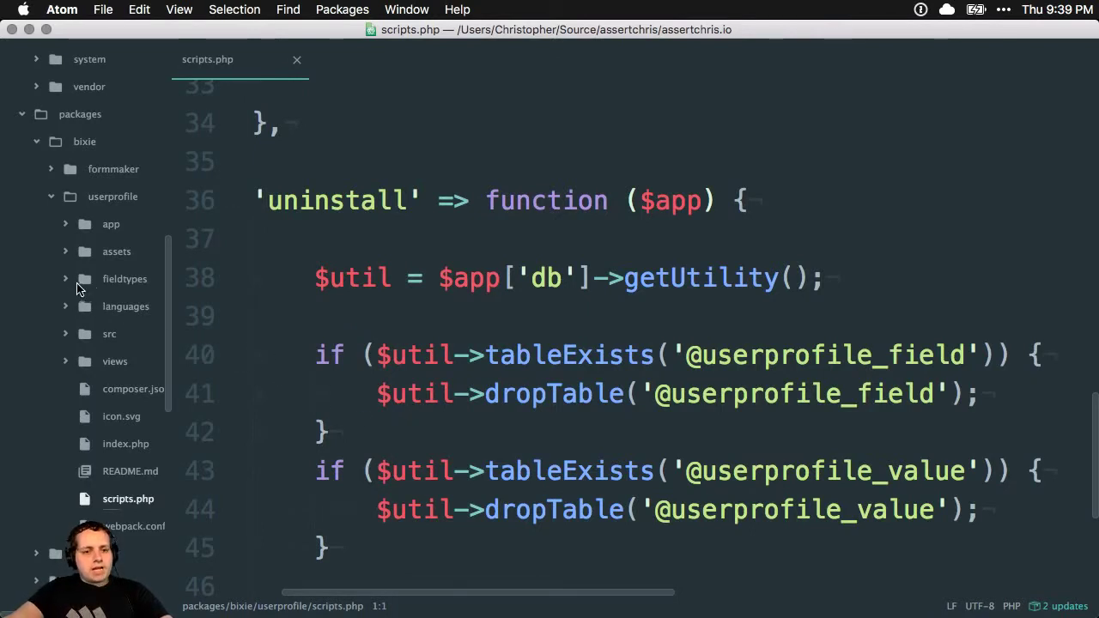
Open the userprofile index.php and scroll through its routes and menu arrays
left_click(125, 444)
scroll(474, 357, "down", 10)
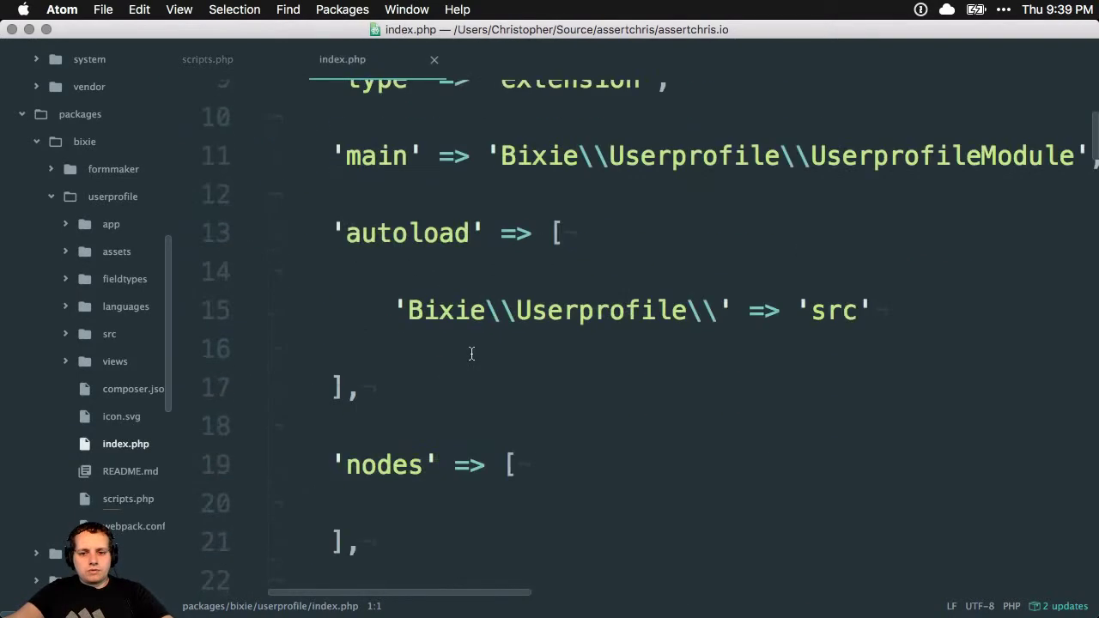
scroll(472, 354, "up", 2)
scroll(472, 353, "down", 4)
scroll(471, 353, "down", 8)
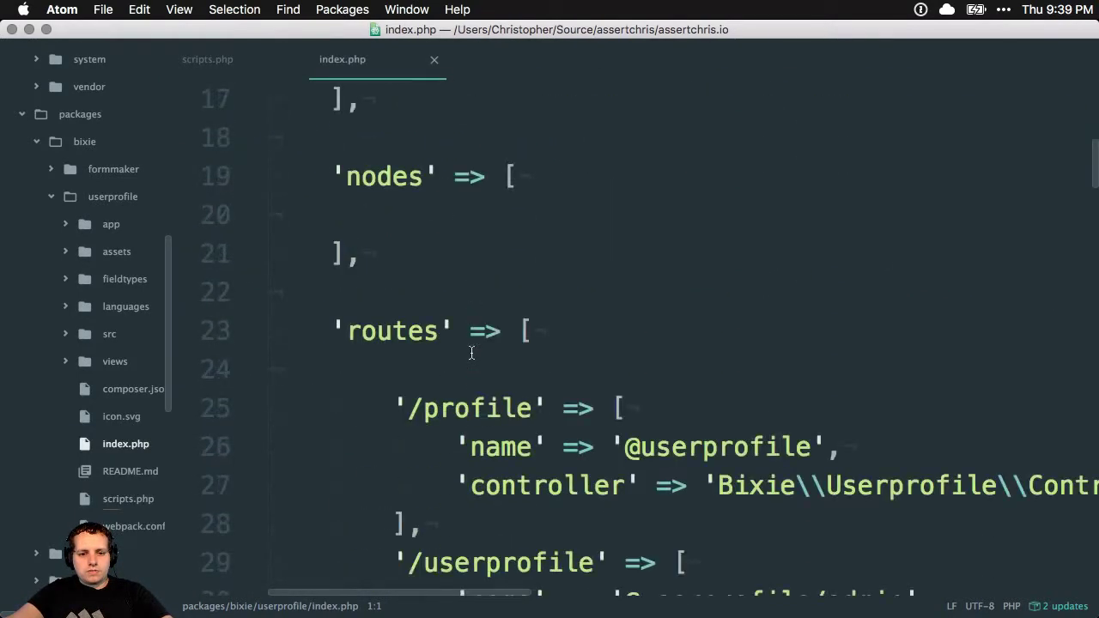
scroll(471, 352, "down", 10)
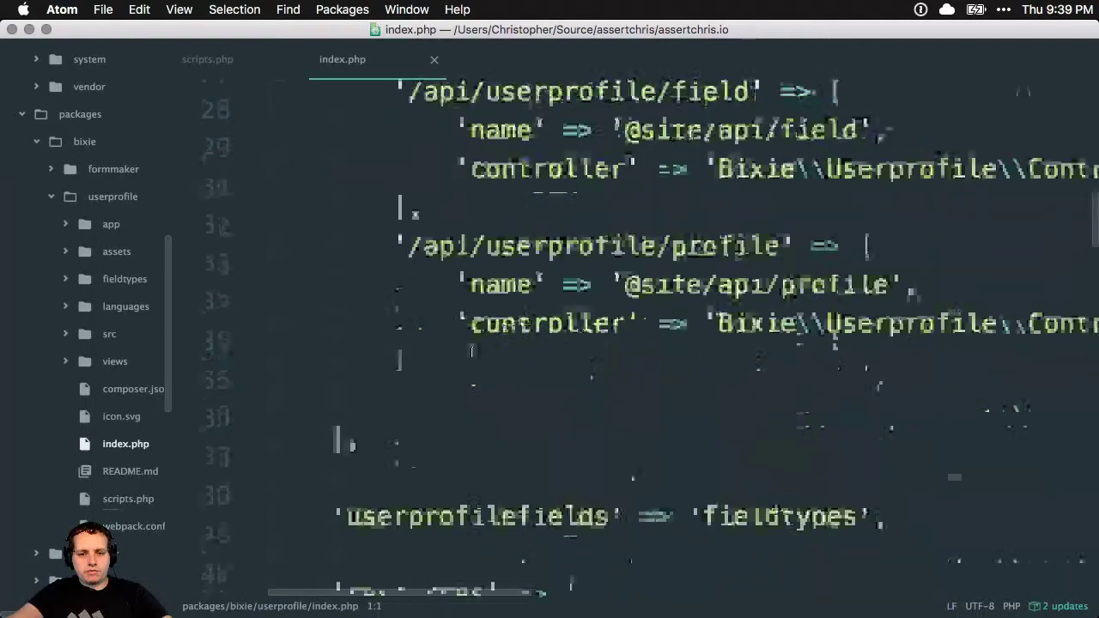
scroll(471, 352, "down", 12)
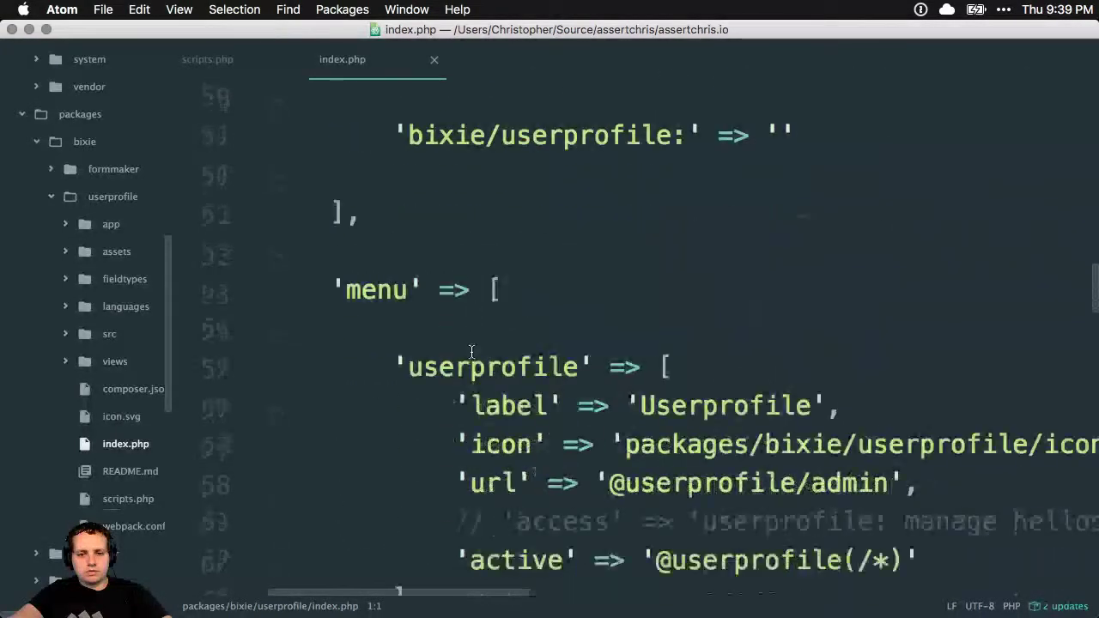
scroll(471, 352, "up", 2)
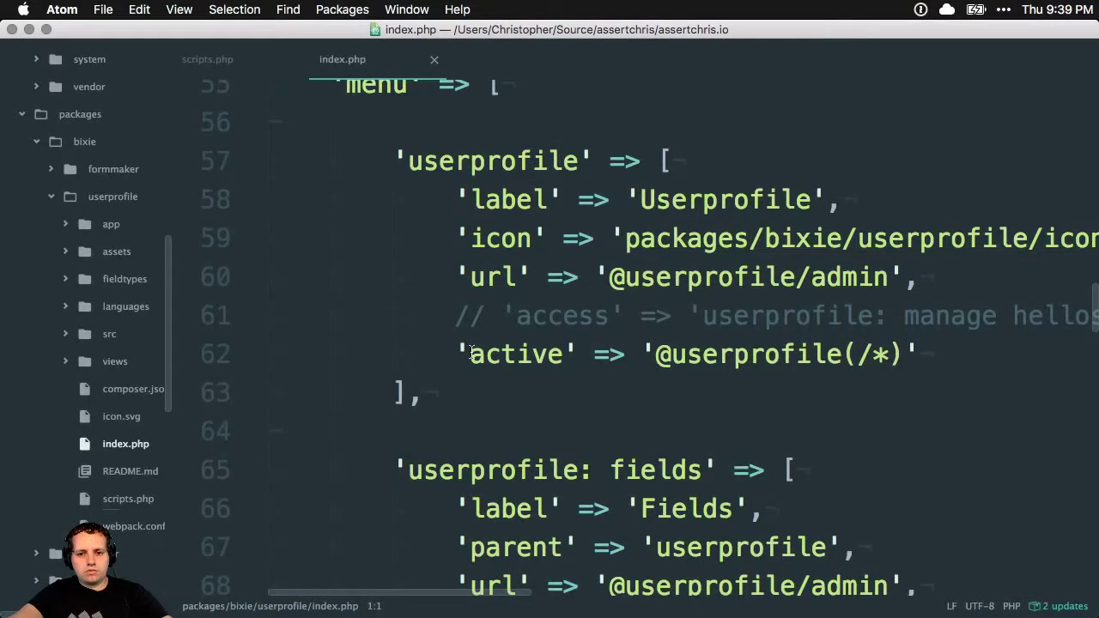
scroll(472, 352, "up", 6)
scroll(471, 352, "down", 18)
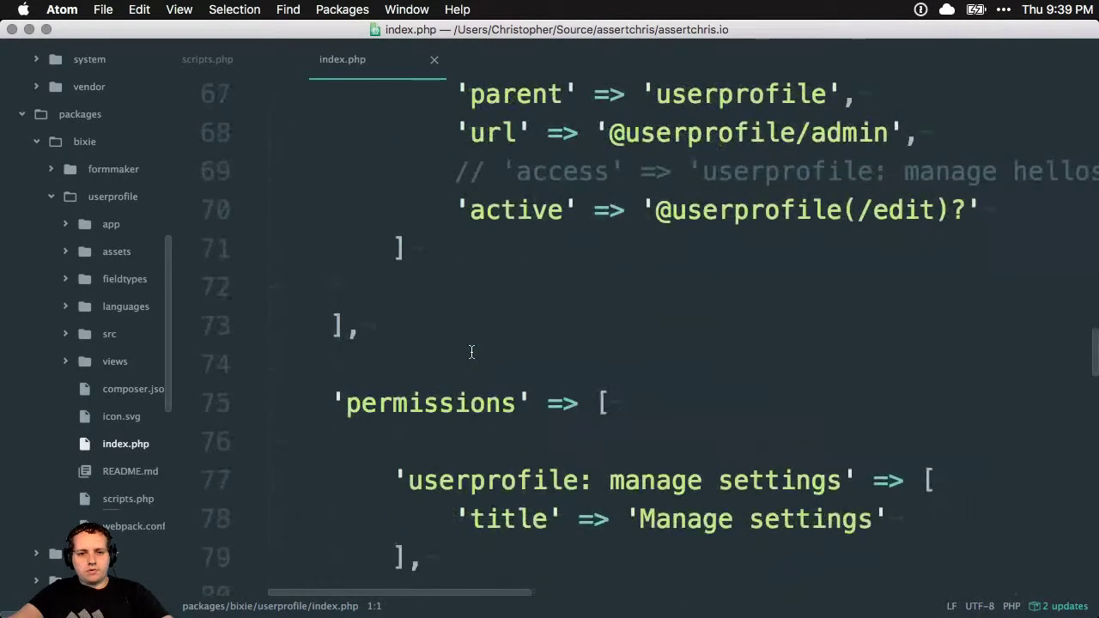
scroll(471, 352, "up", 3)
scroll(471, 352, "down", 17)
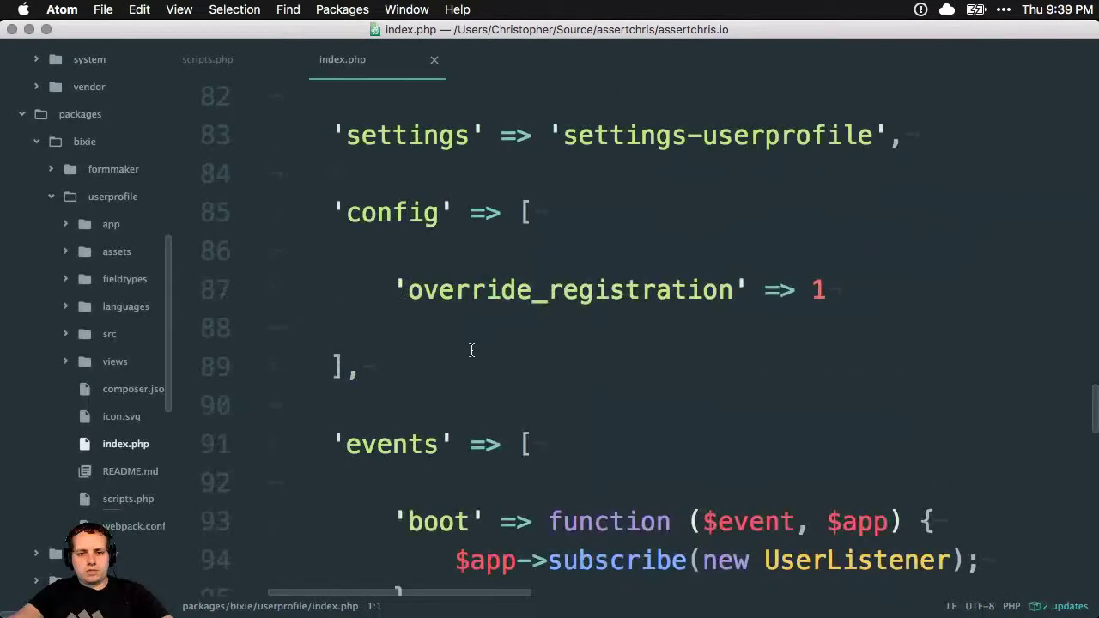
scroll(471, 349, "down", 11)
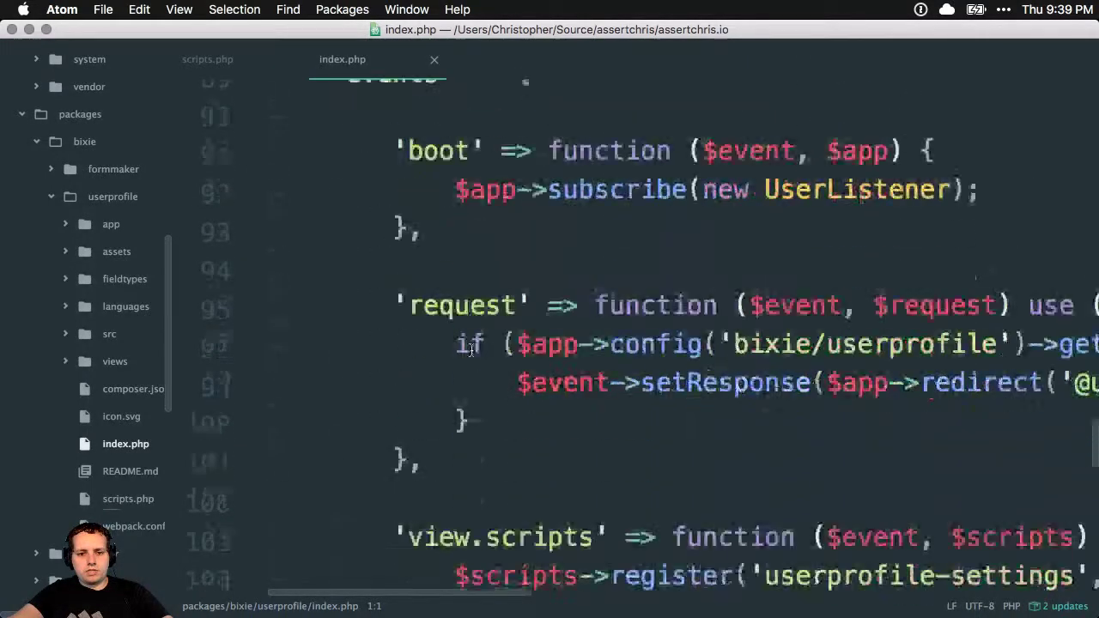
scroll(471, 349, "down", 9)
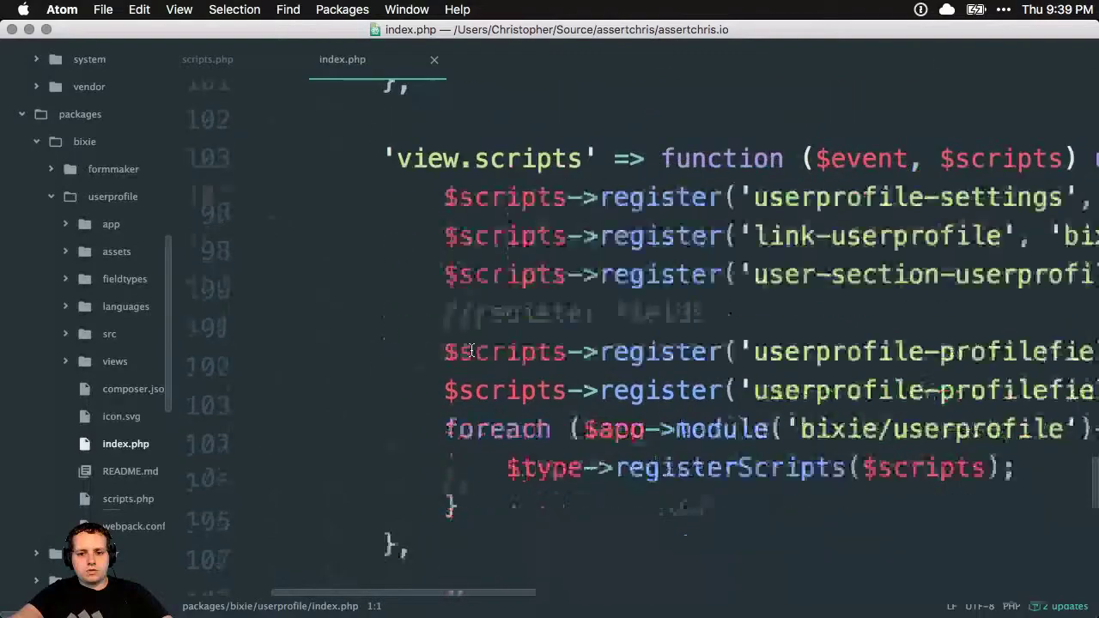
scroll(471, 351, "right", 10)
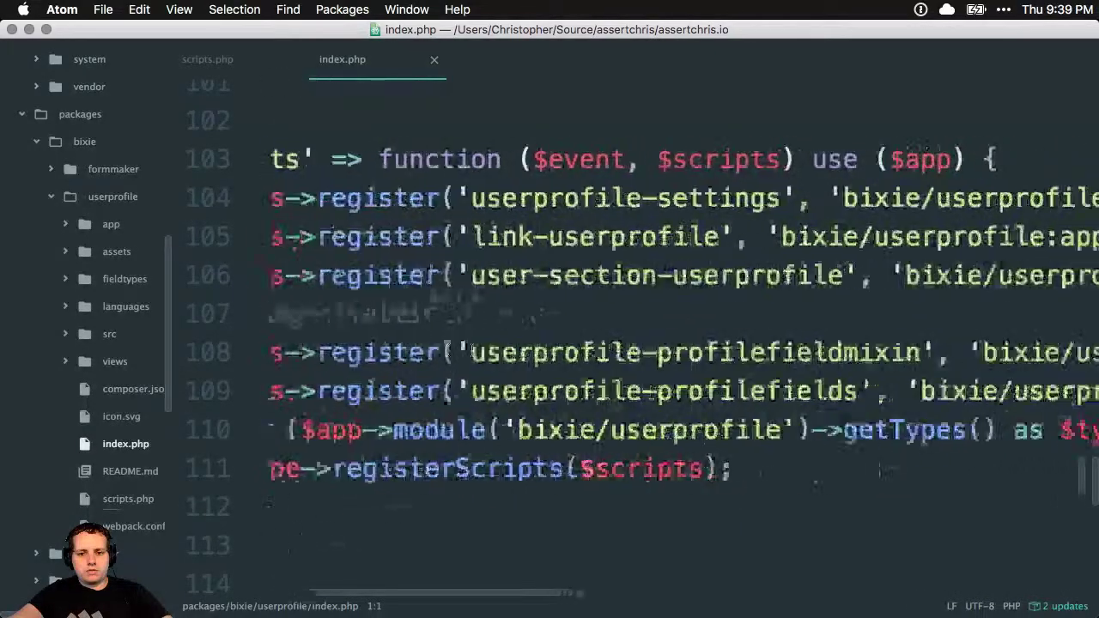
scroll(472, 352, "left", 7)
scroll(471, 350, "up", 20)
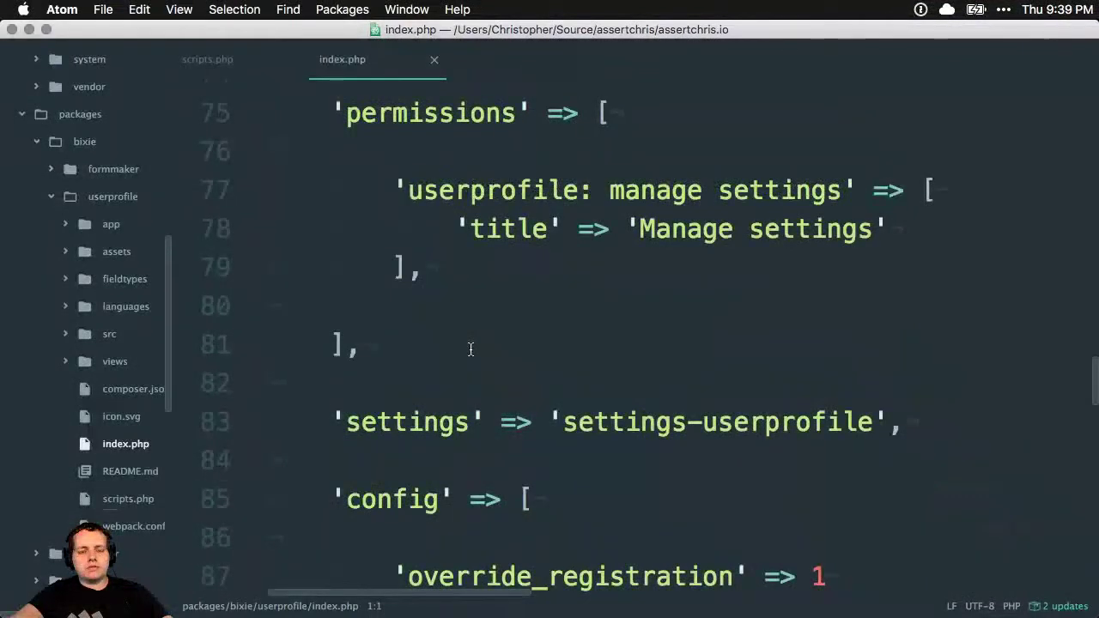
Review the permissions and config sections, glancing at the browser's Edit User page and back
scroll(470, 349, "up", 5)
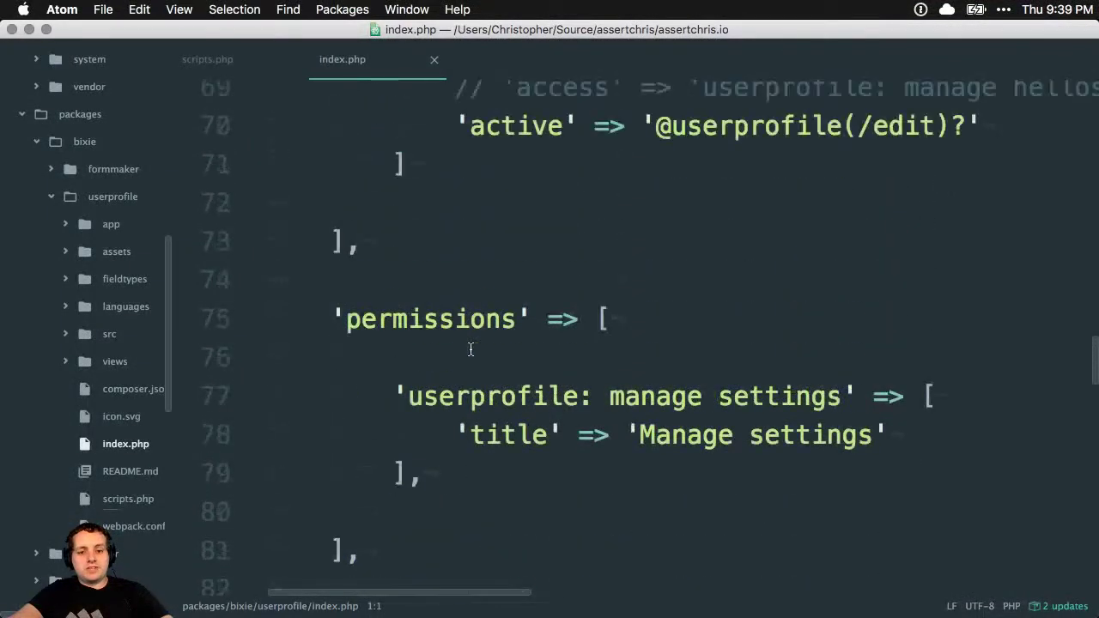
scroll(470, 349, "up", 12)
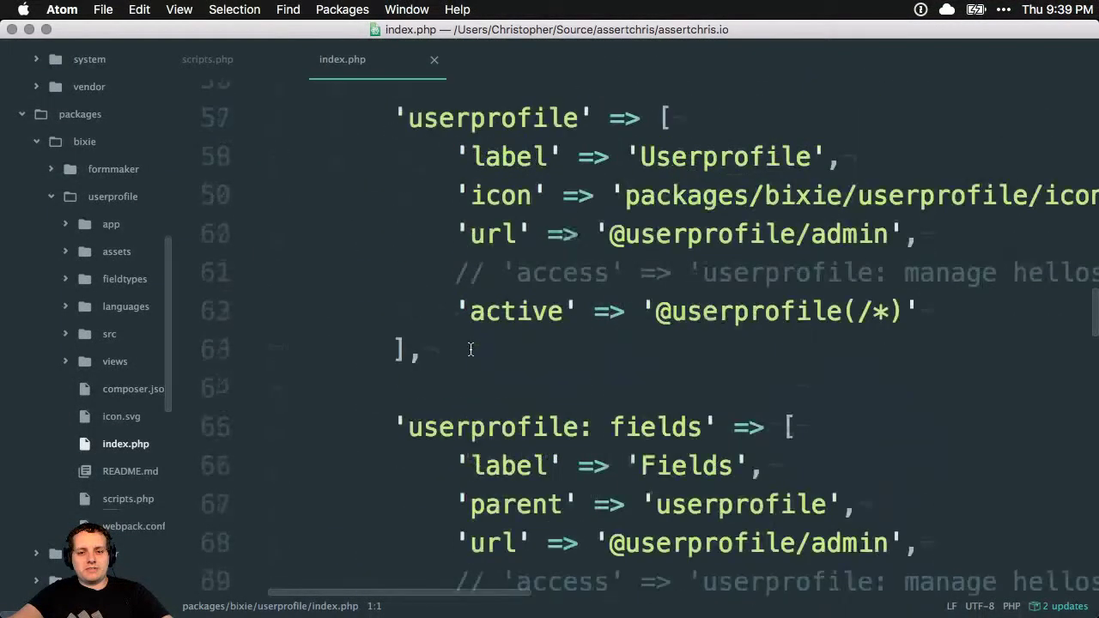
scroll(471, 348, "up", 10)
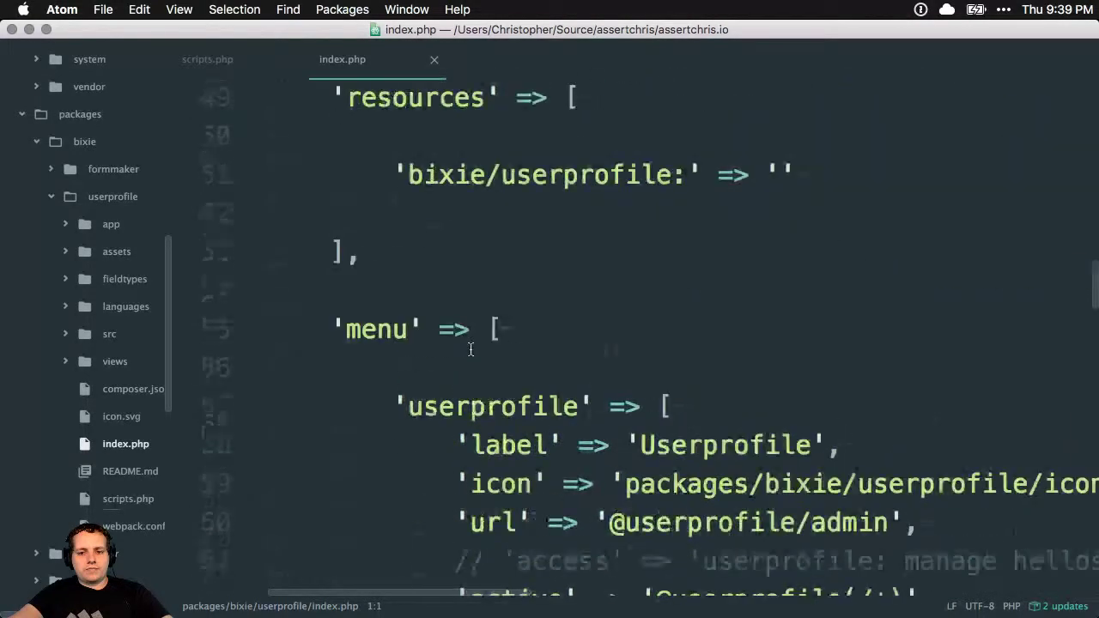
scroll(466, 339, "down", 12)
scroll(420, 211, "up", 12)
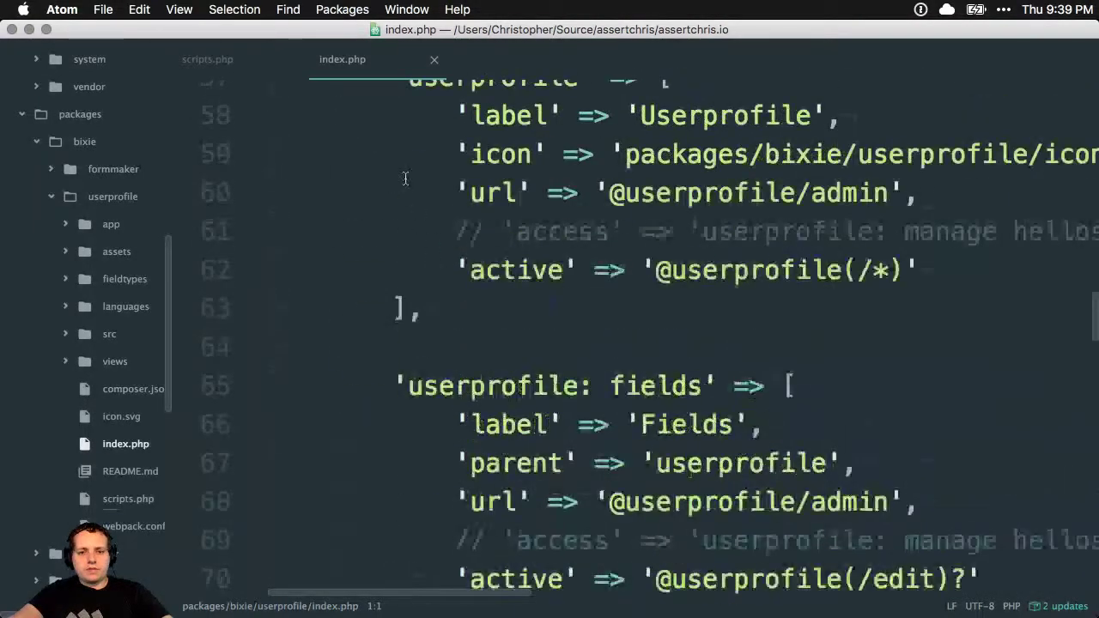
scroll(528, 461, "up", 13)
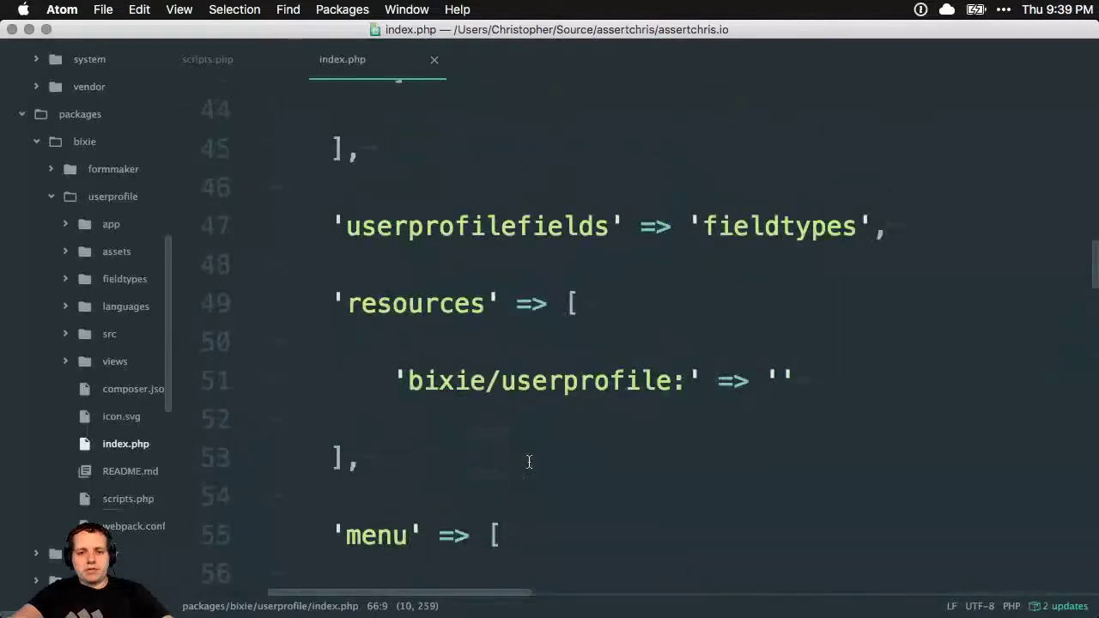
scroll(528, 462, "up", 9)
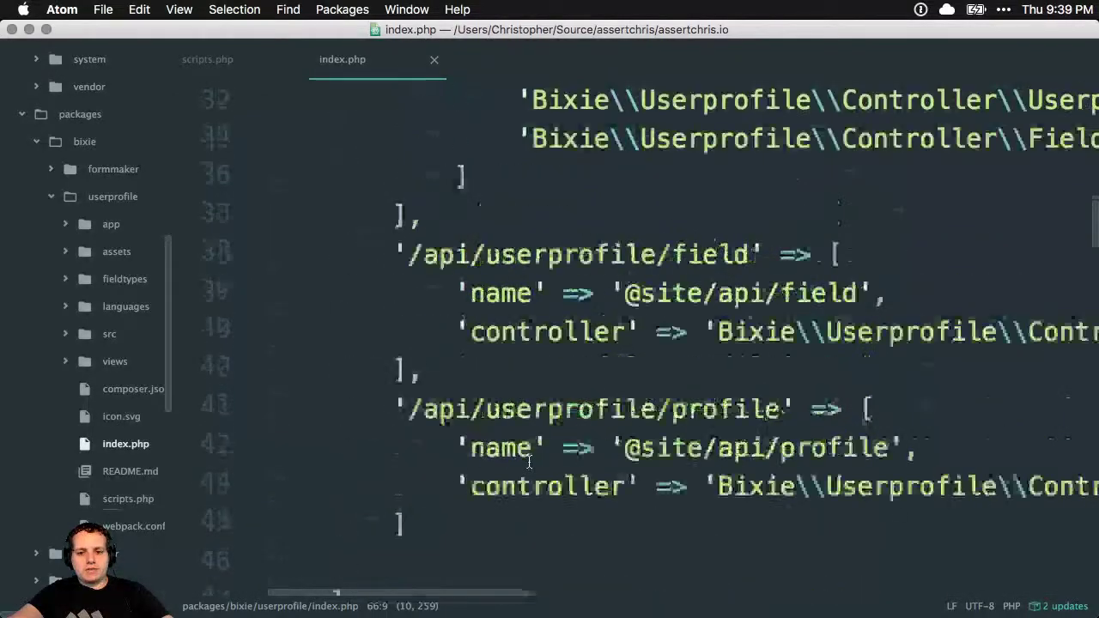
scroll(529, 462, "up", 3)
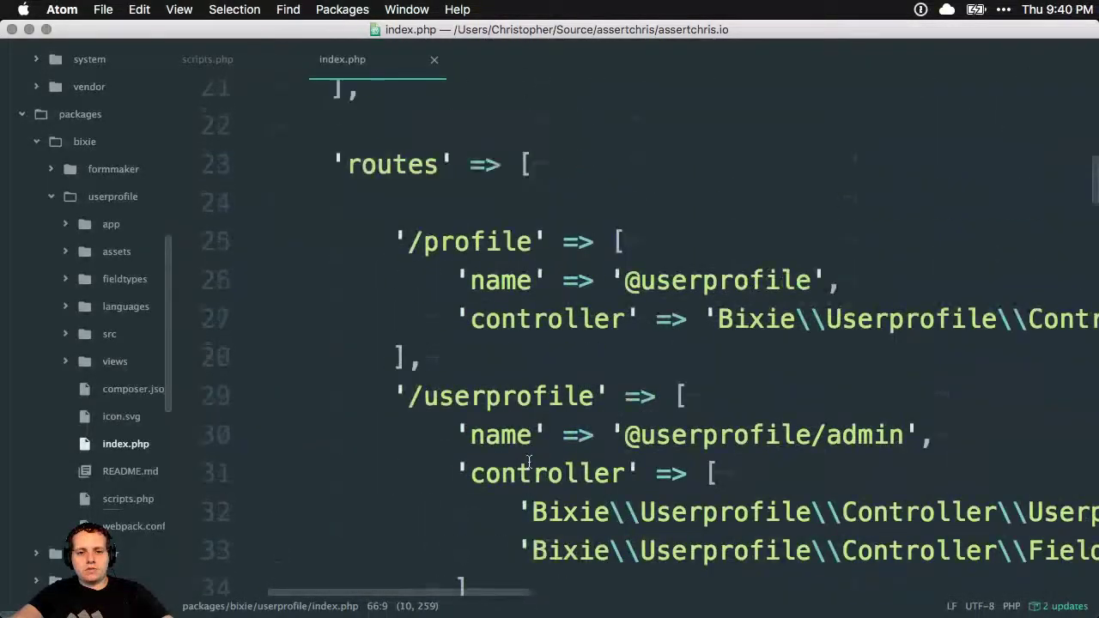
scroll(561, 372, "right", 3)
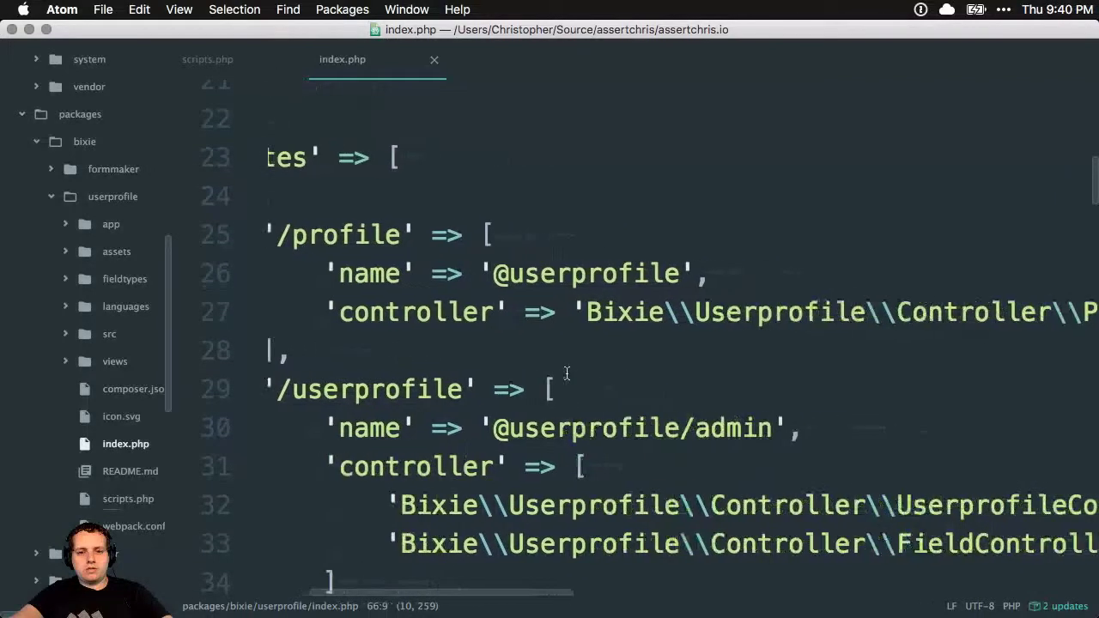
scroll(561, 372, "left", 3)
scroll(562, 374, "up", 4)
scroll(562, 373, "up", 15)
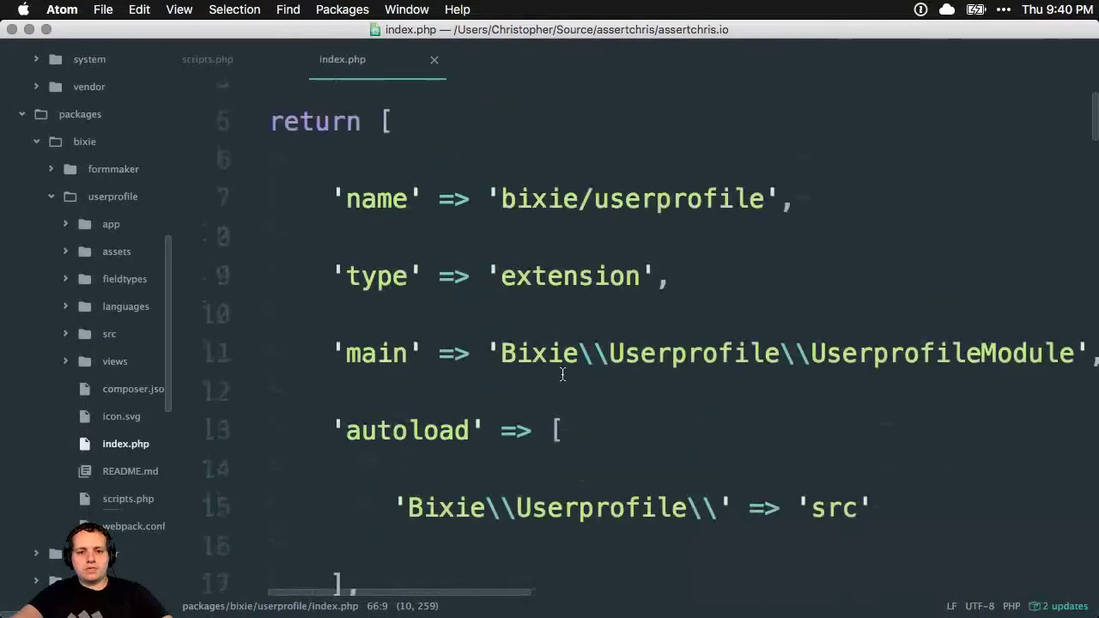
scroll(563, 373, "down", 6)
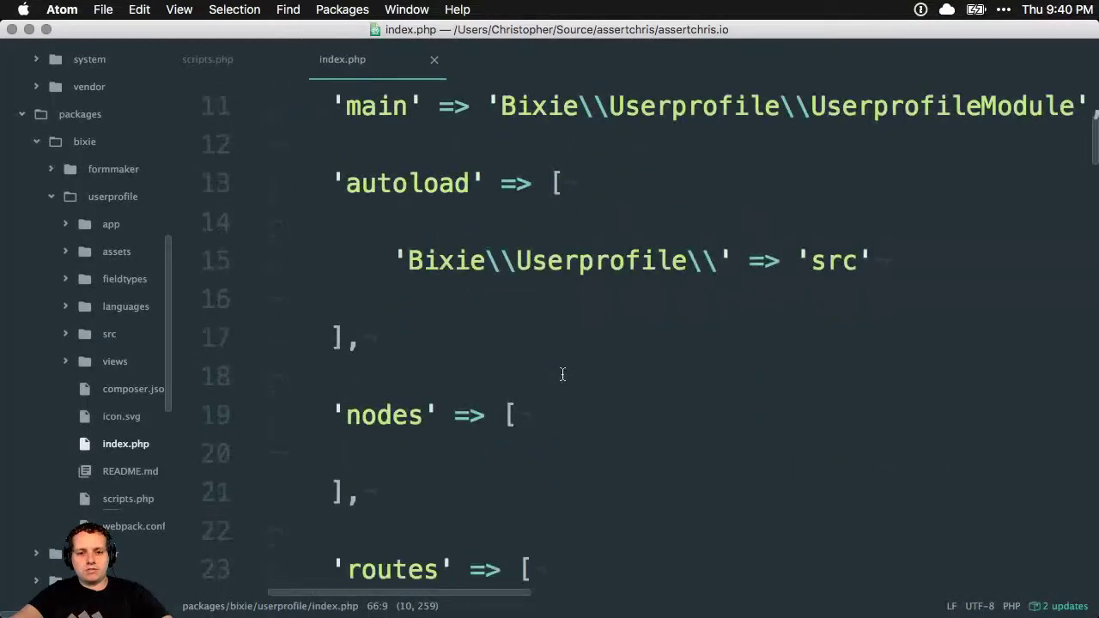
scroll(562, 373, "down", 20)
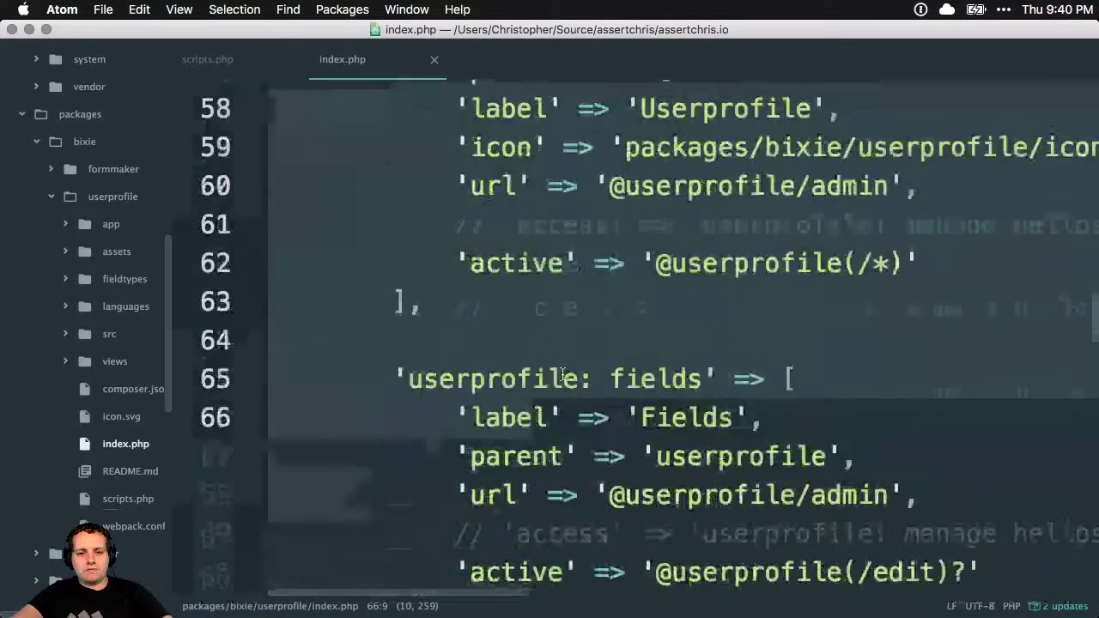
scroll(562, 373, "down", 18)
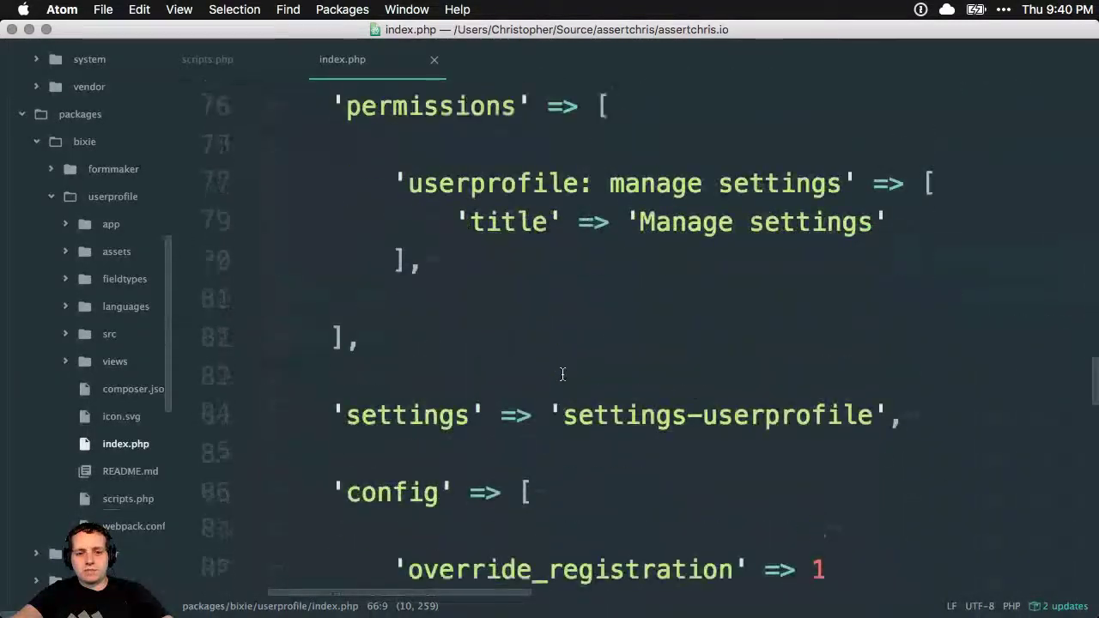
scroll(562, 374, "up", 2)
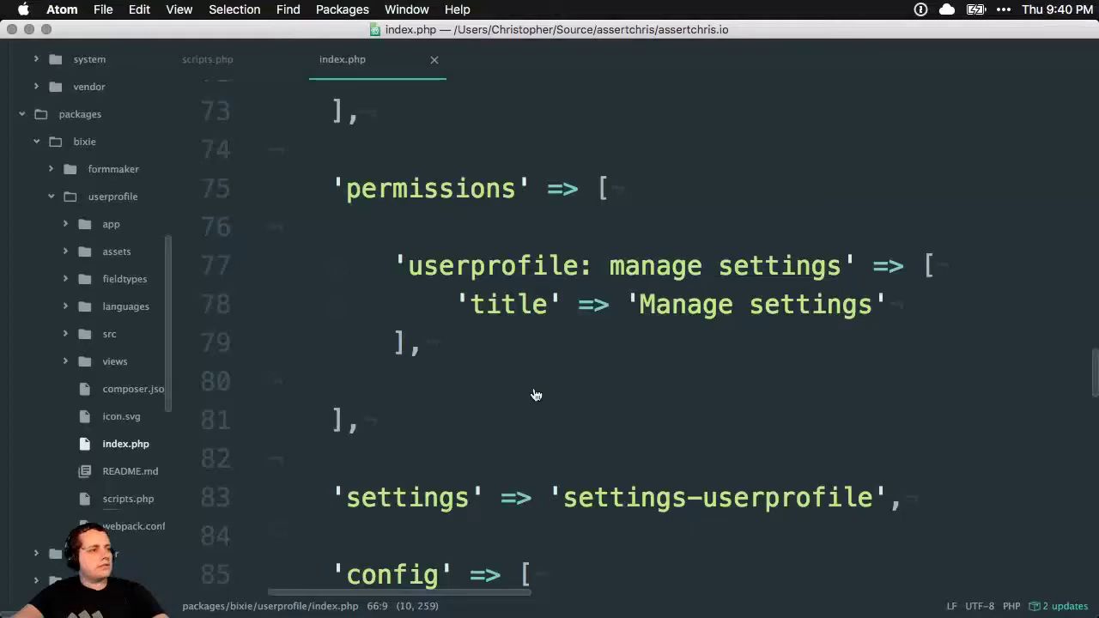
key("super+Tab")
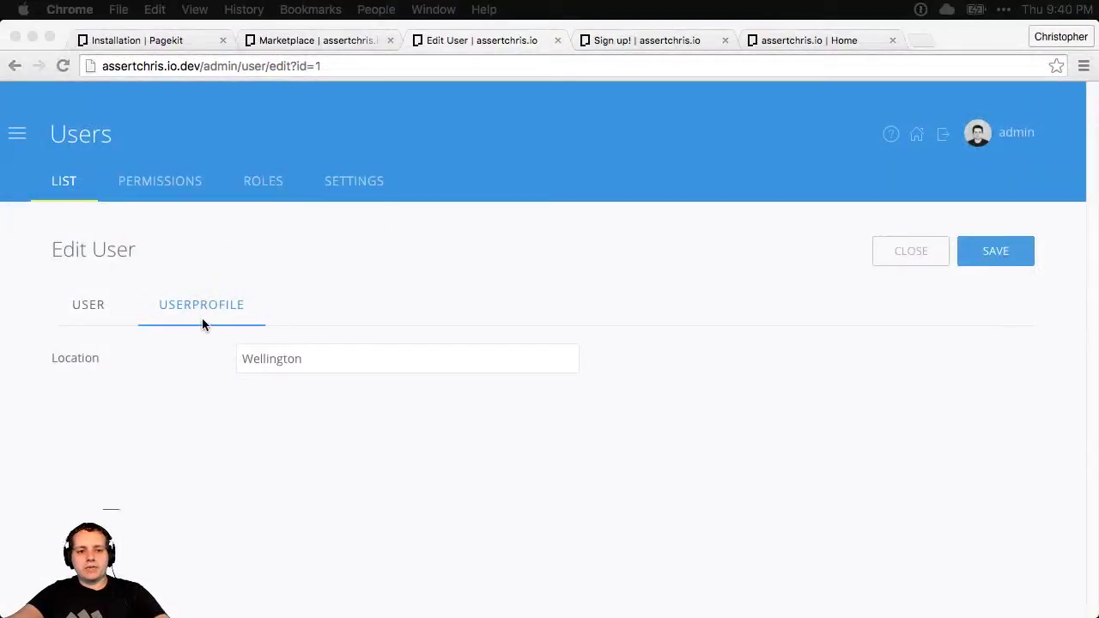
key("super+Tab")
Scroll through the userprofile index.php down to its permissions array
scroll(551, 339, "down", 5)
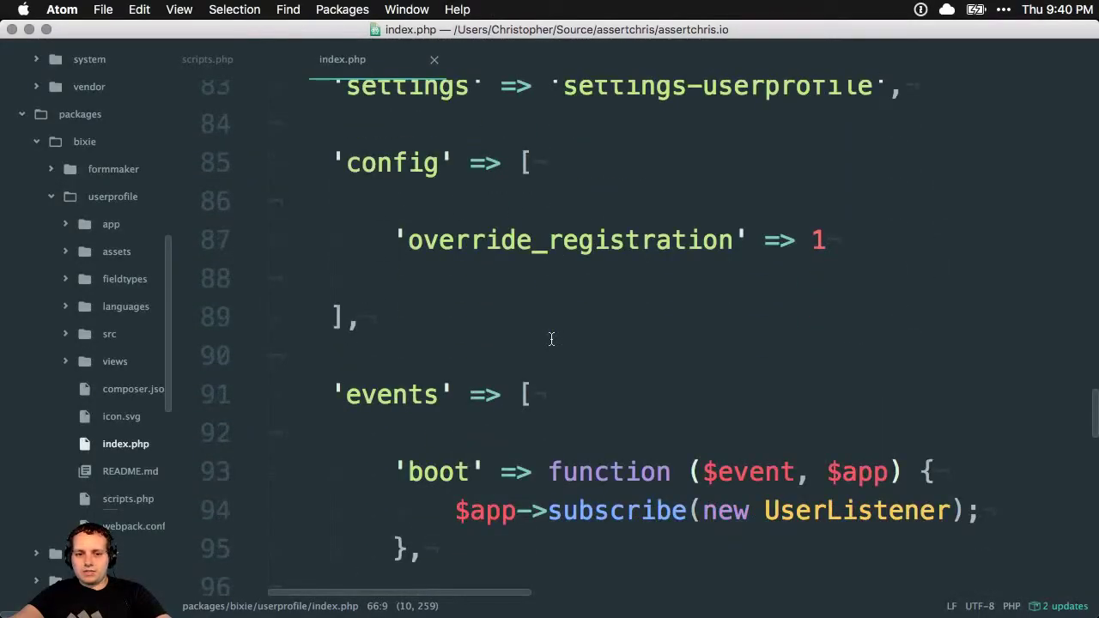
scroll(551, 339, "down", 5)
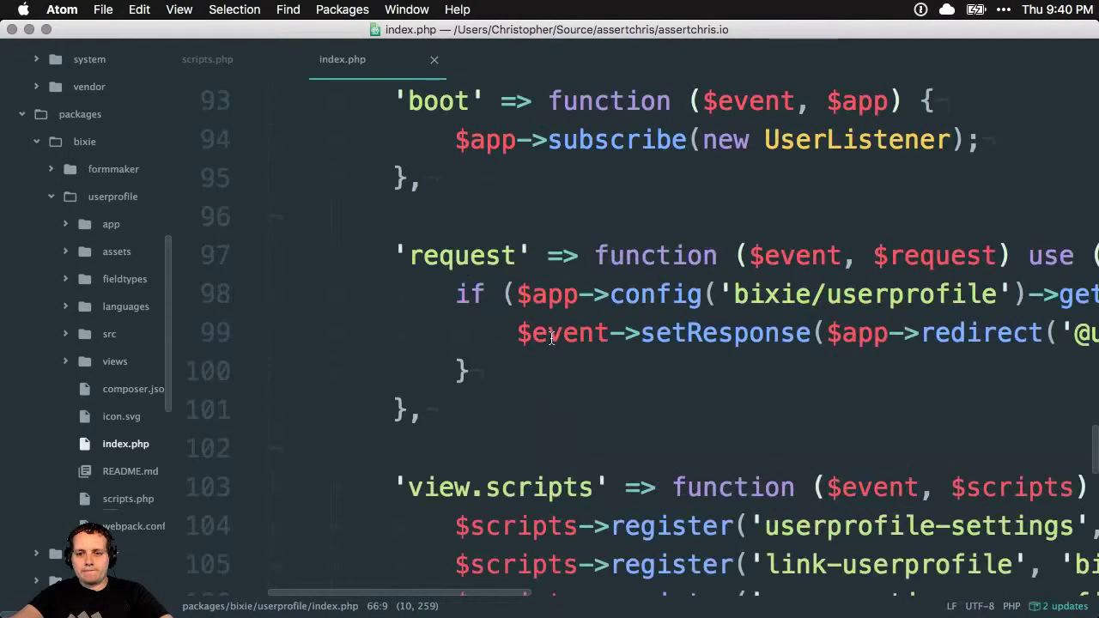
scroll(551, 339, "right", 10)
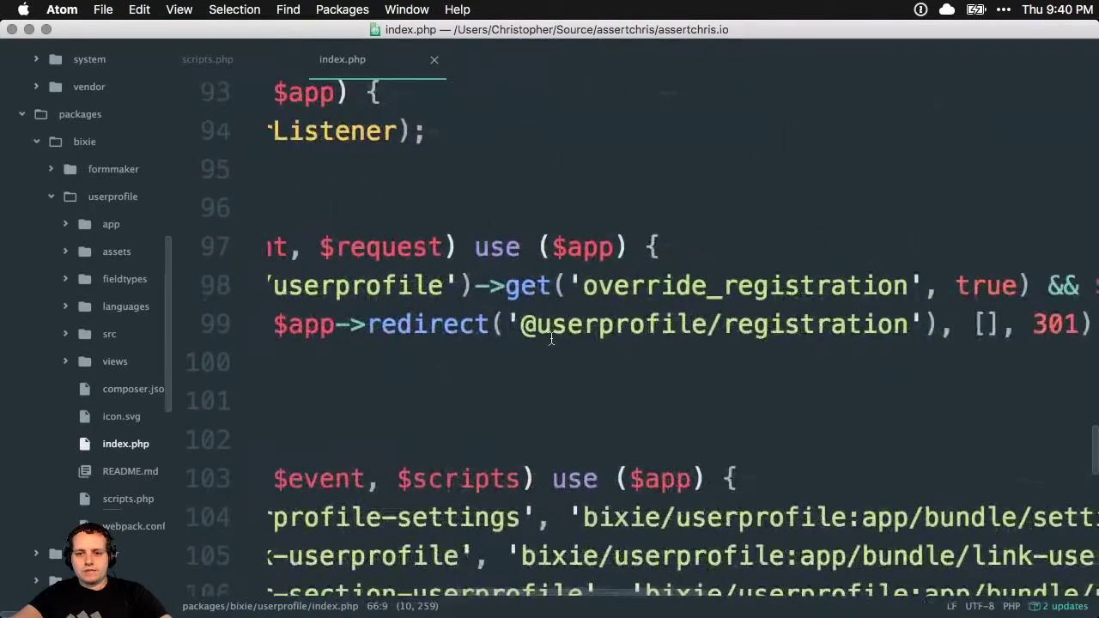
scroll(551, 339, "right", 14)
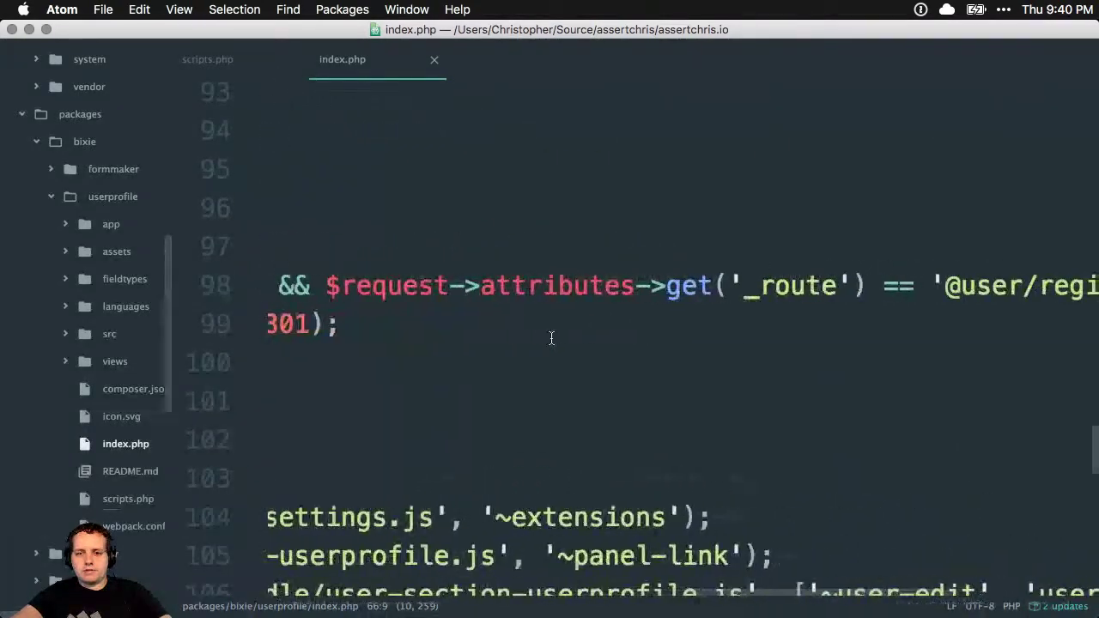
scroll(551, 338, "right", 5)
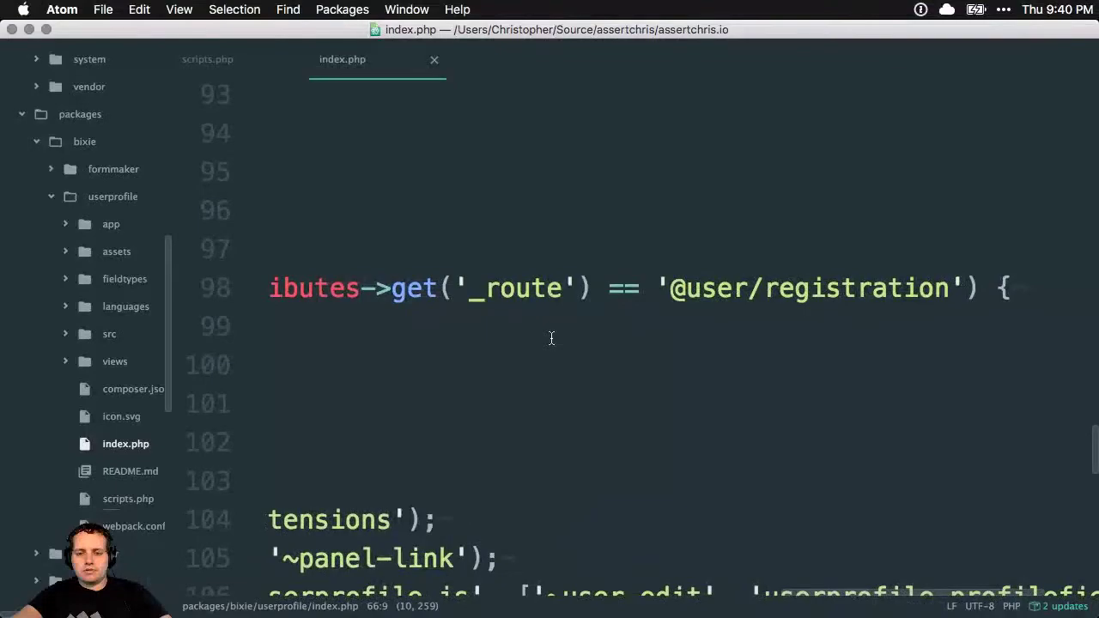
scroll(551, 338, "left", 20)
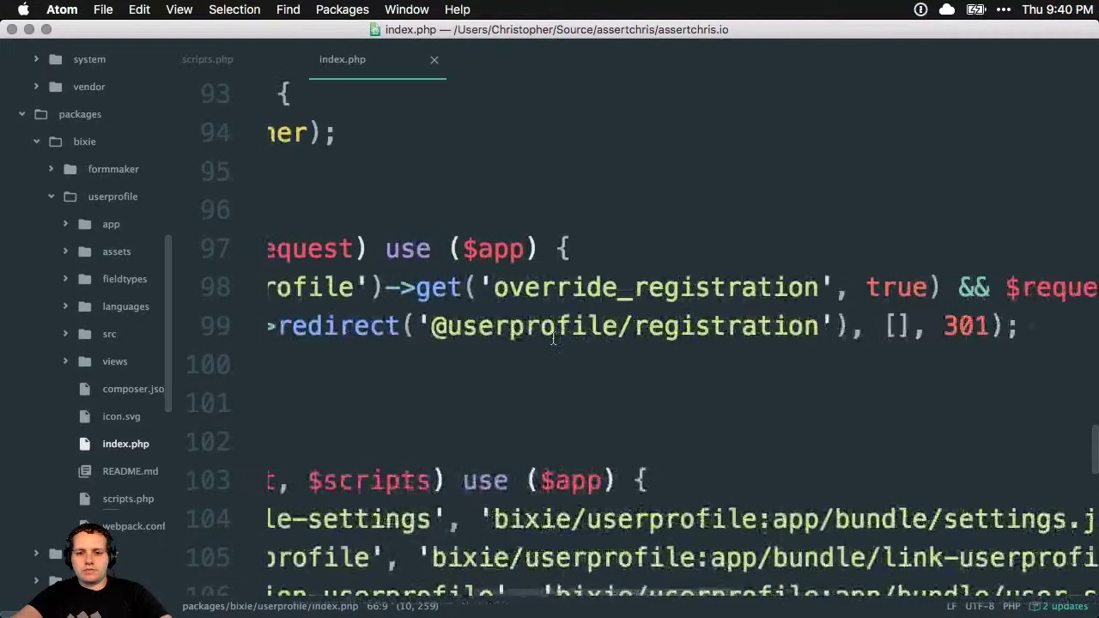
scroll(553, 339, "down", 9)
scroll(553, 339, "left", 4)
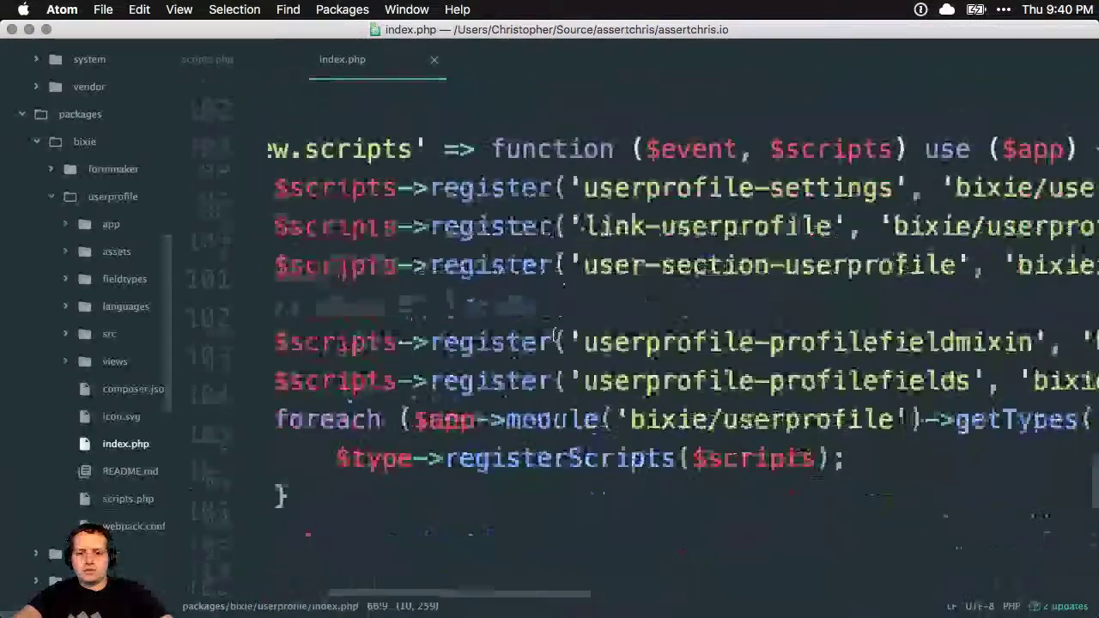
scroll(553, 338, "down", 15)
scroll(554, 337, "left", 3)
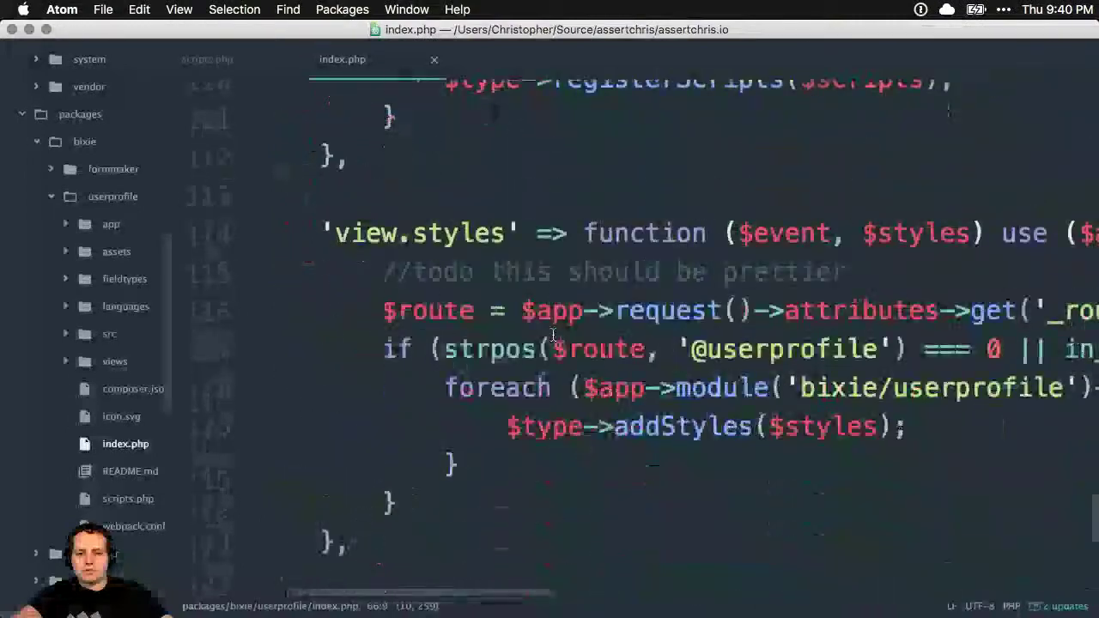
scroll(554, 335, "down", 1)
scroll(552, 334, "right", 8)
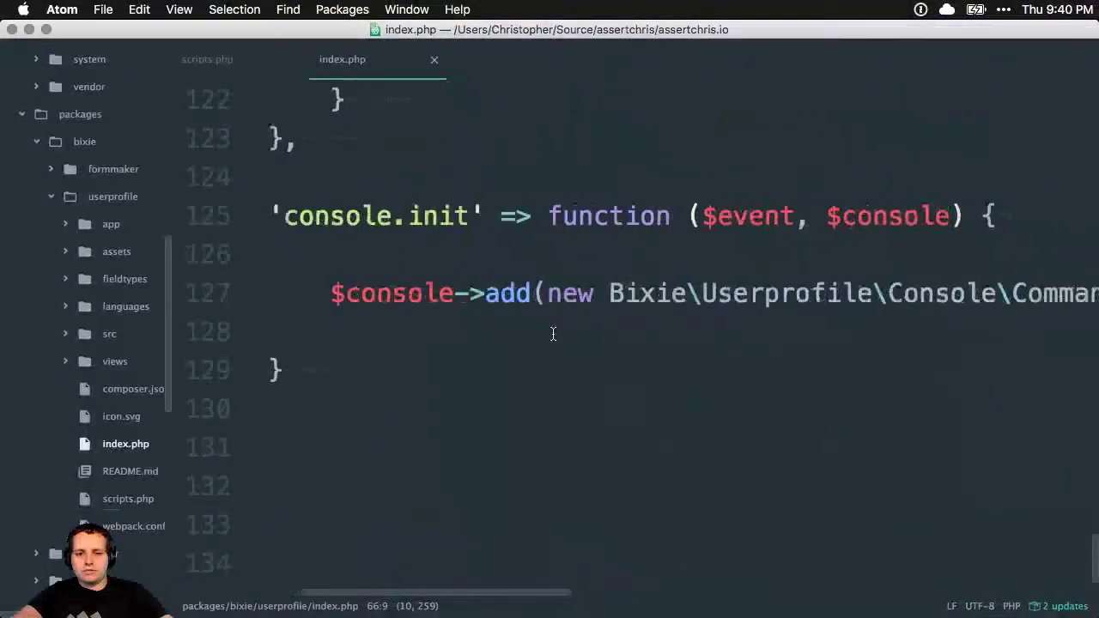
scroll(552, 334, "up", 20)
scroll(553, 334, "left", 5)
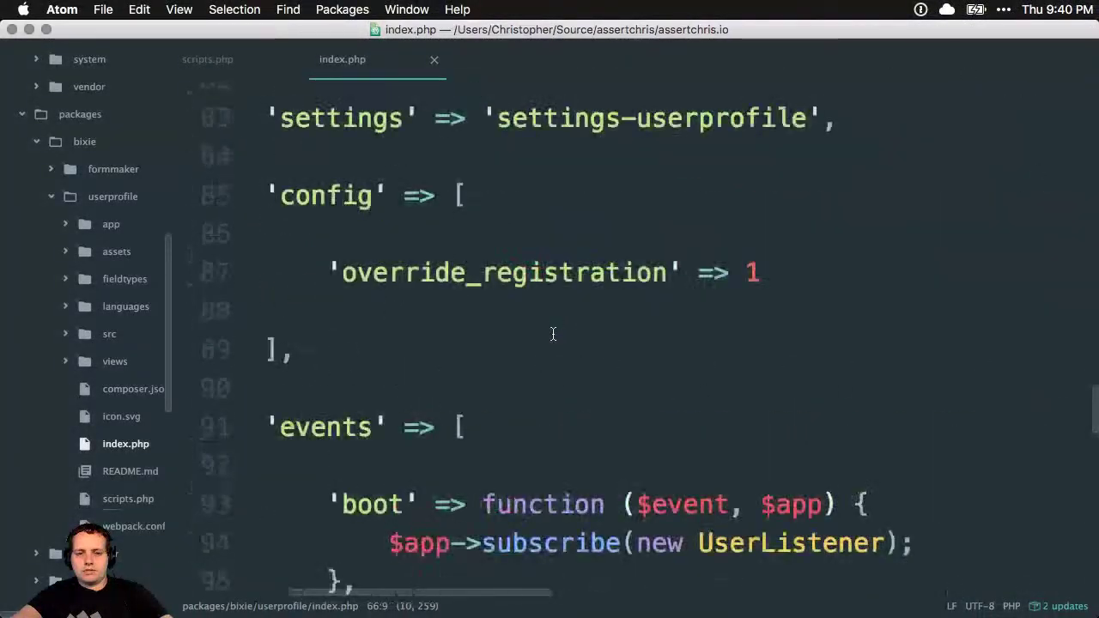
scroll(553, 334, "down", 8)
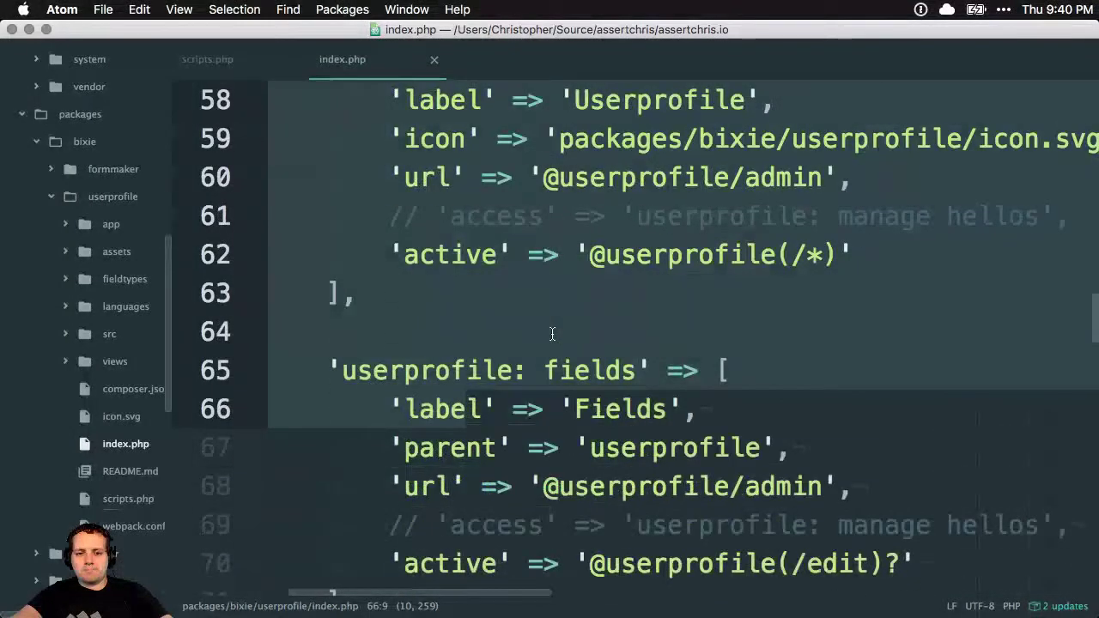
scroll(552, 334, "up", 2)
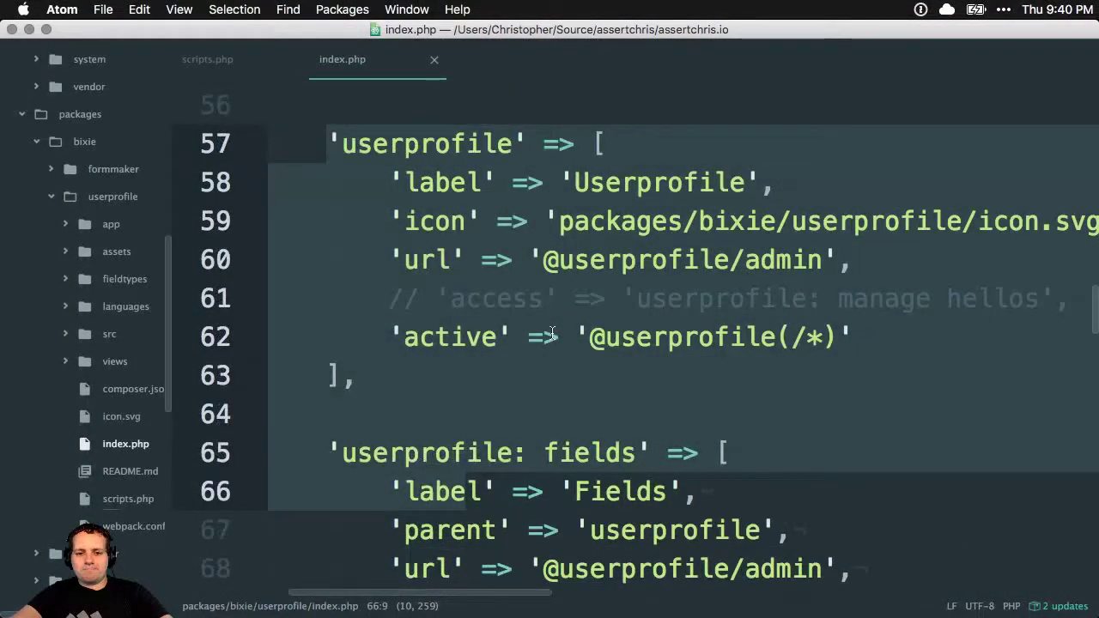
scroll(552, 334, "down", 10)
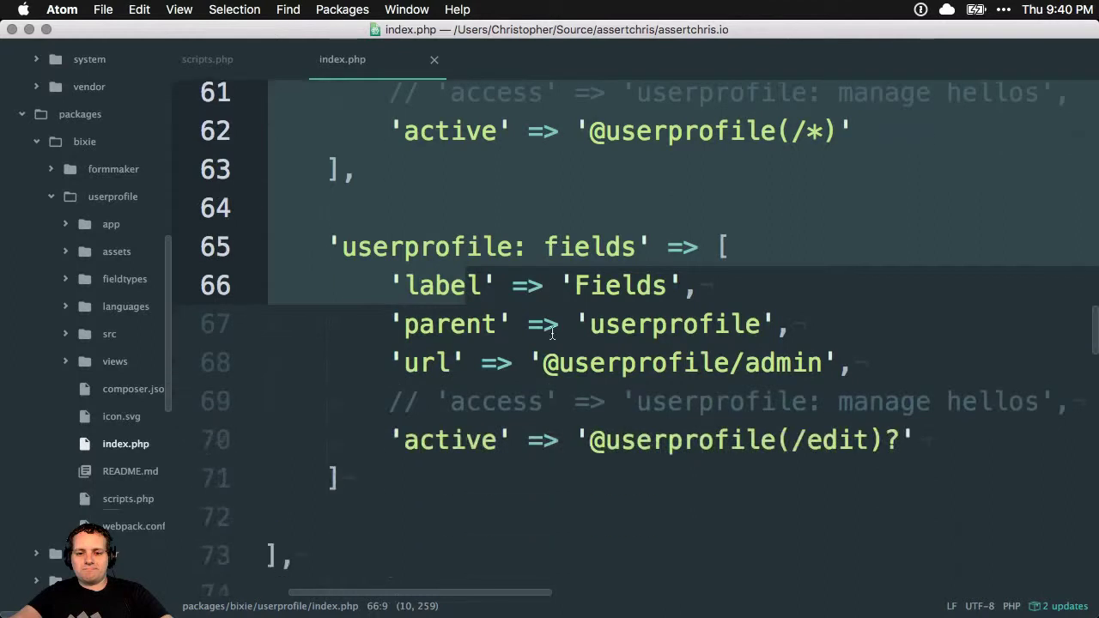
scroll(552, 333, "down", 3)
Place the cursor in the permissions block, then show the site's Home tab in the browser
left_click(554, 332)
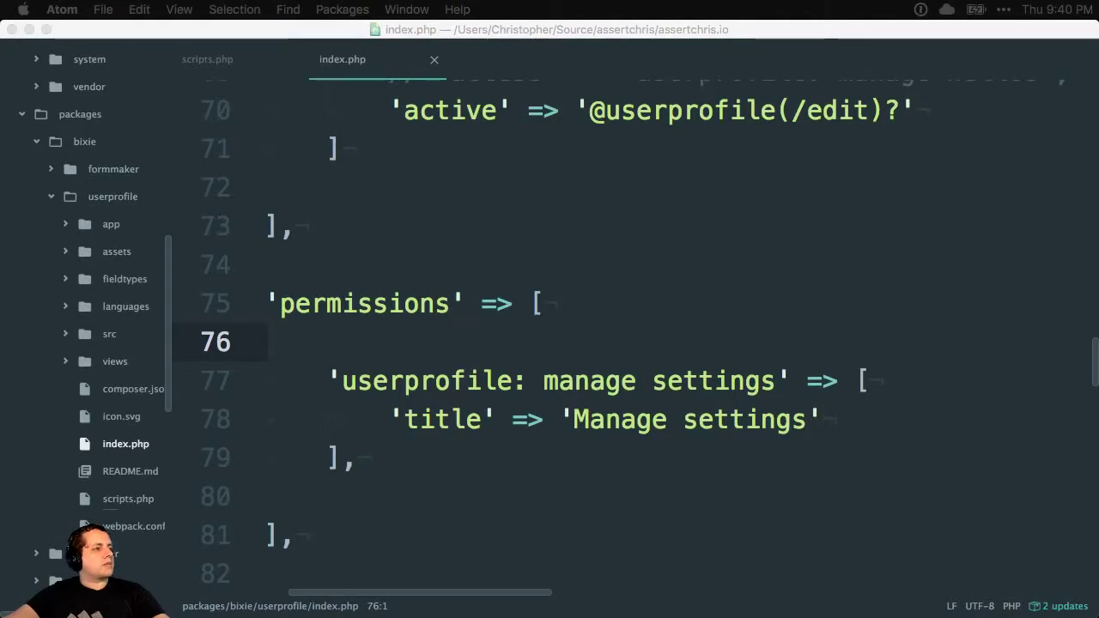
key("super+Tab")
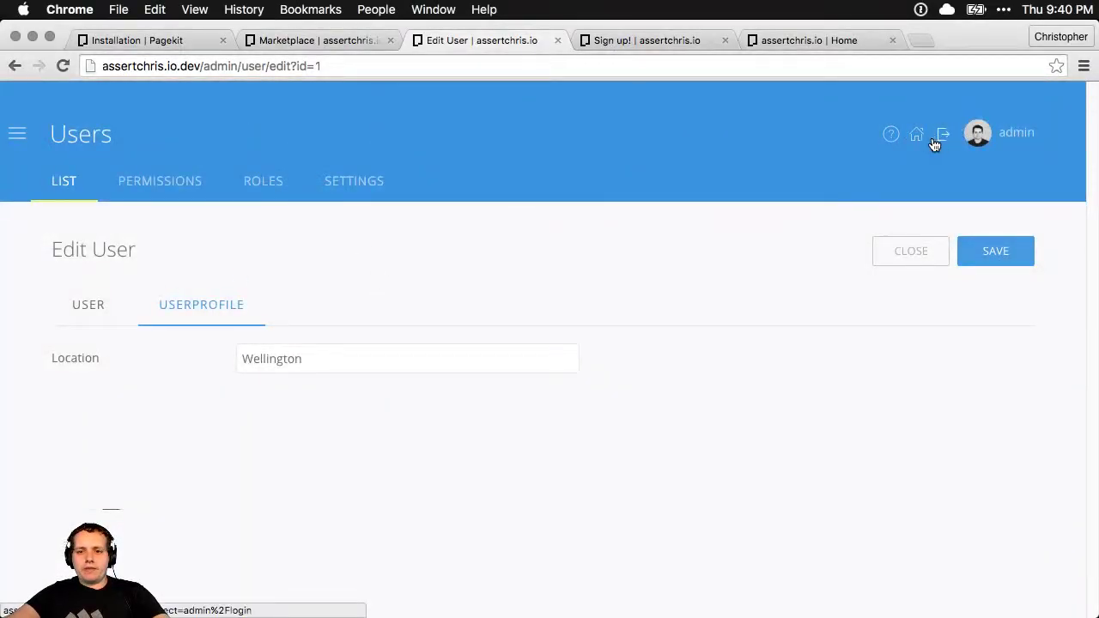
left_click(803, 44)
Load the site's URL in a private window as a logged-out visitor
left_click(416, 68)
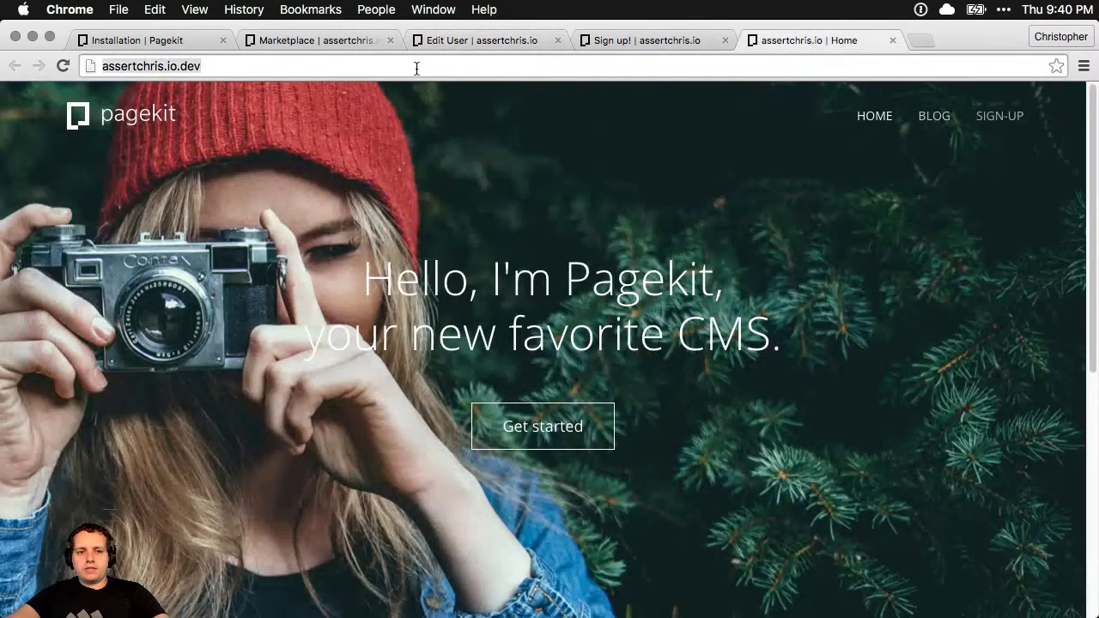
key("super+c")
key("super+shift+n")
key("super+v")
key("Return")
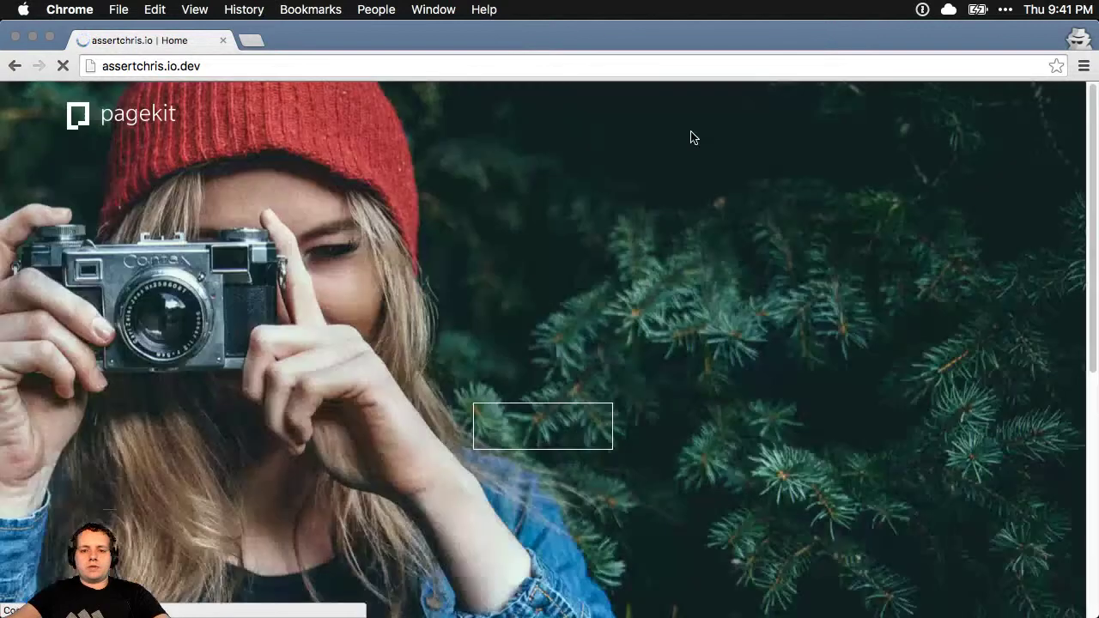
View the Sign-up page and homepage as a visitor, then close the private window and return to the Sign up! tab
left_click(991, 122)
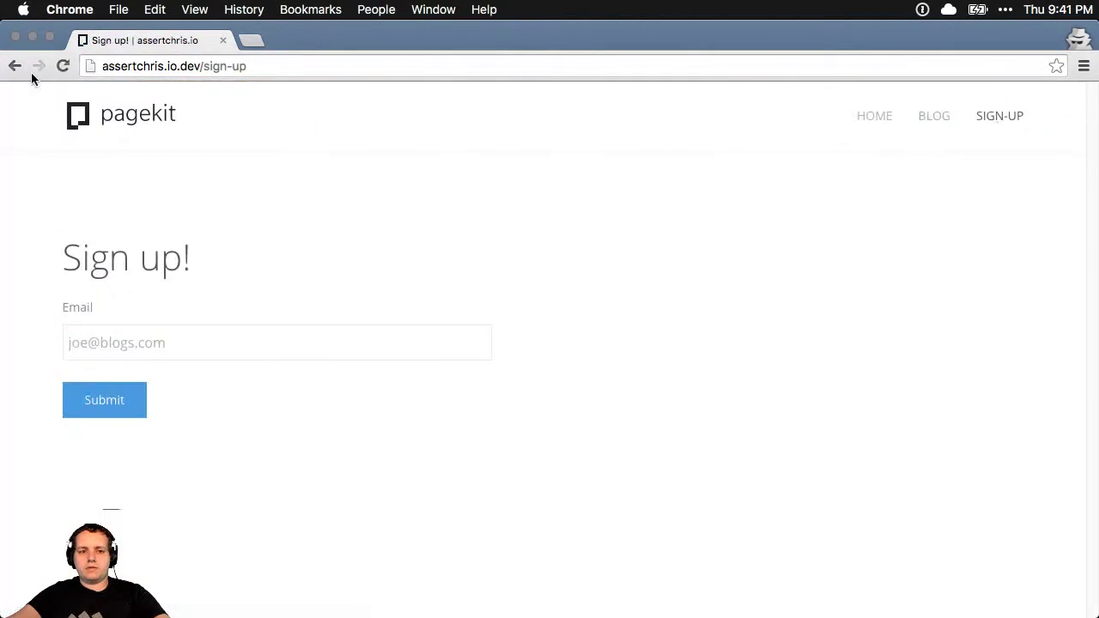
left_click(14, 66)
scroll(699, 254, "down", 6)
scroll(698, 256, "up", 6)
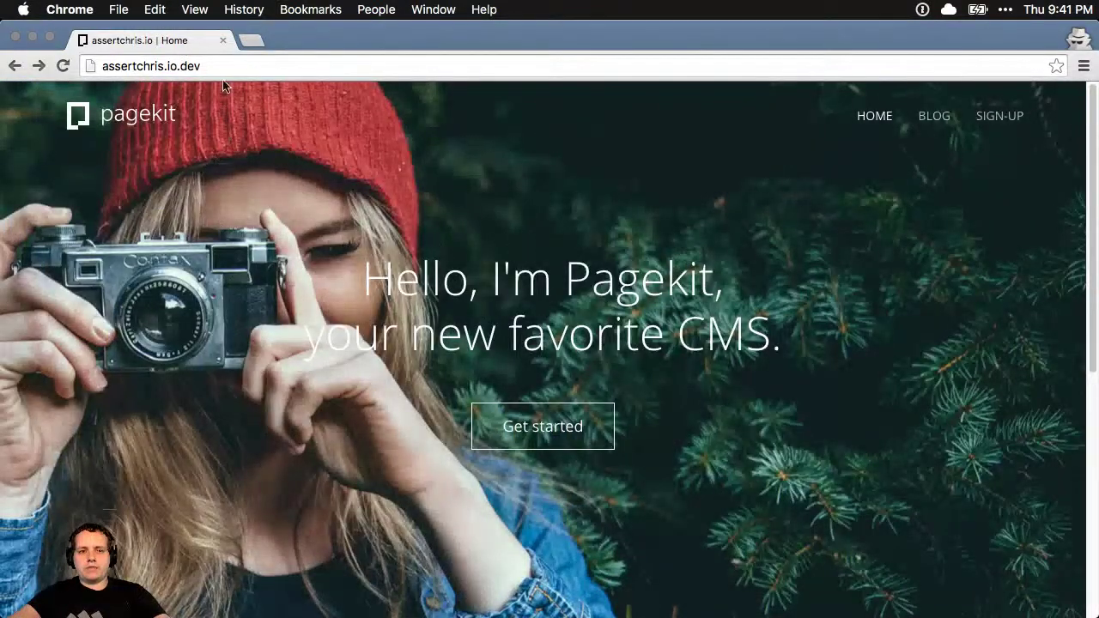
key("super+w")
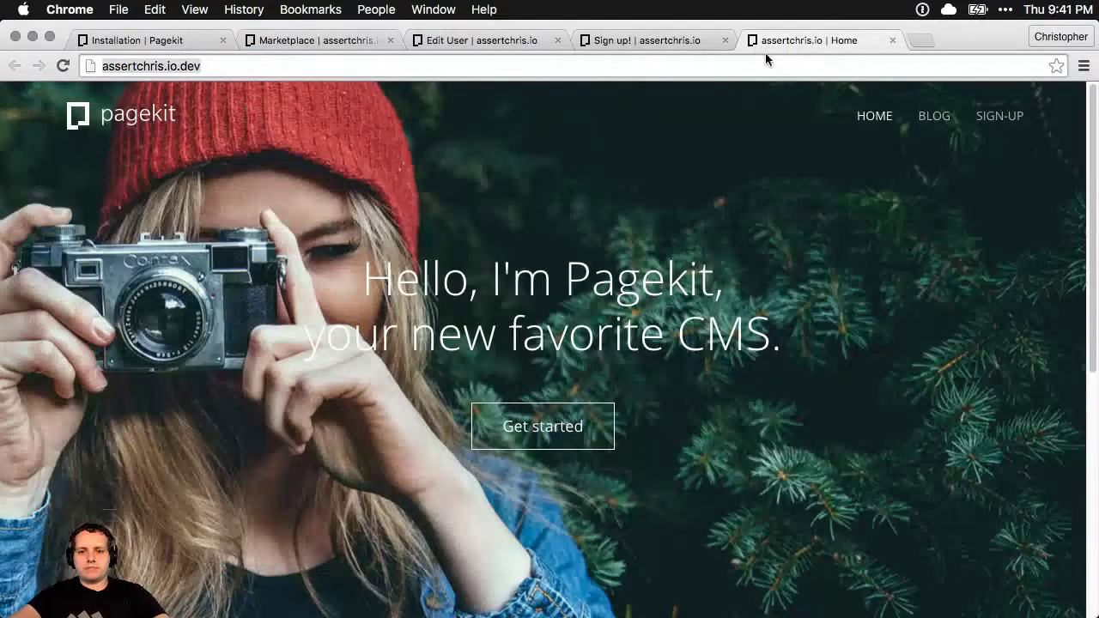
left_click(654, 45)
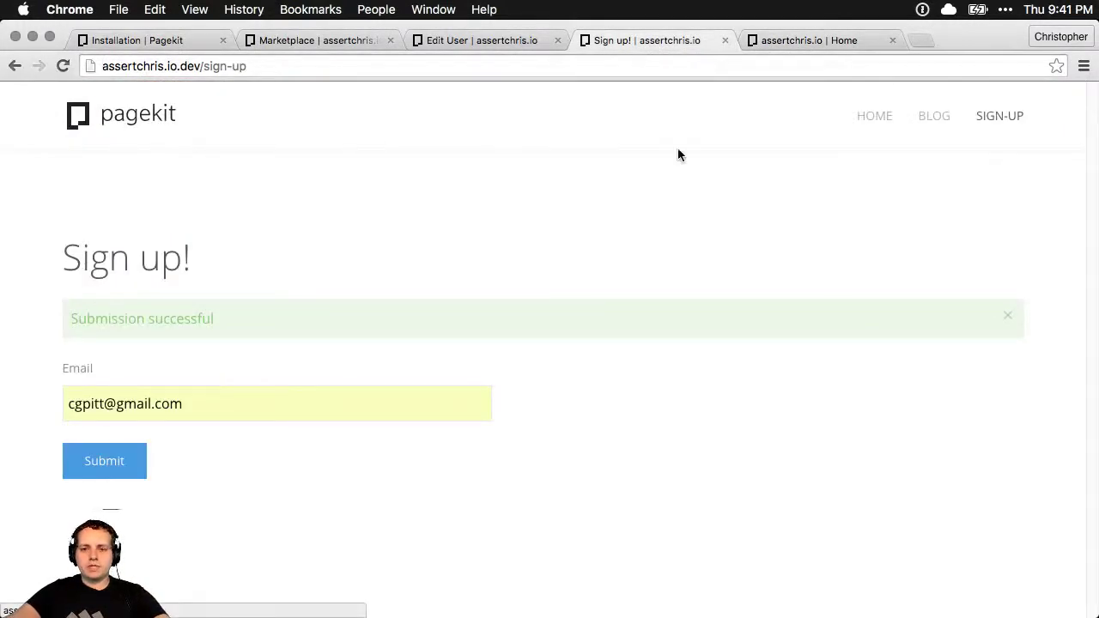
Open the Administrator role in Users > Roles and scroll to its Bixie/Formmaker and Bixie/Userprofile permissions
left_click(468, 46)
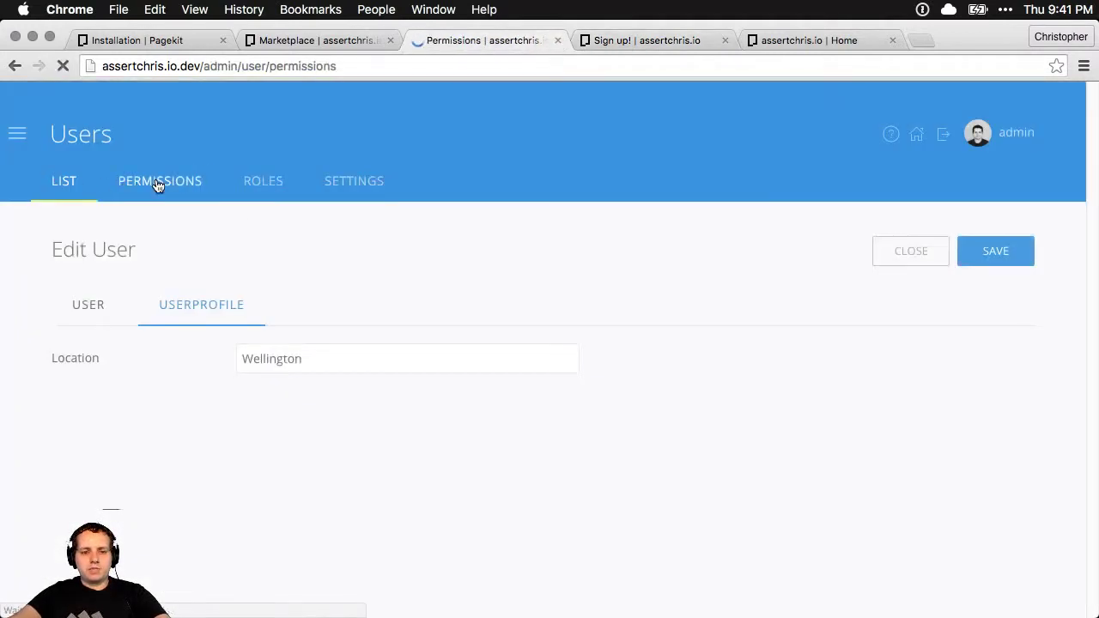
left_click(273, 186)
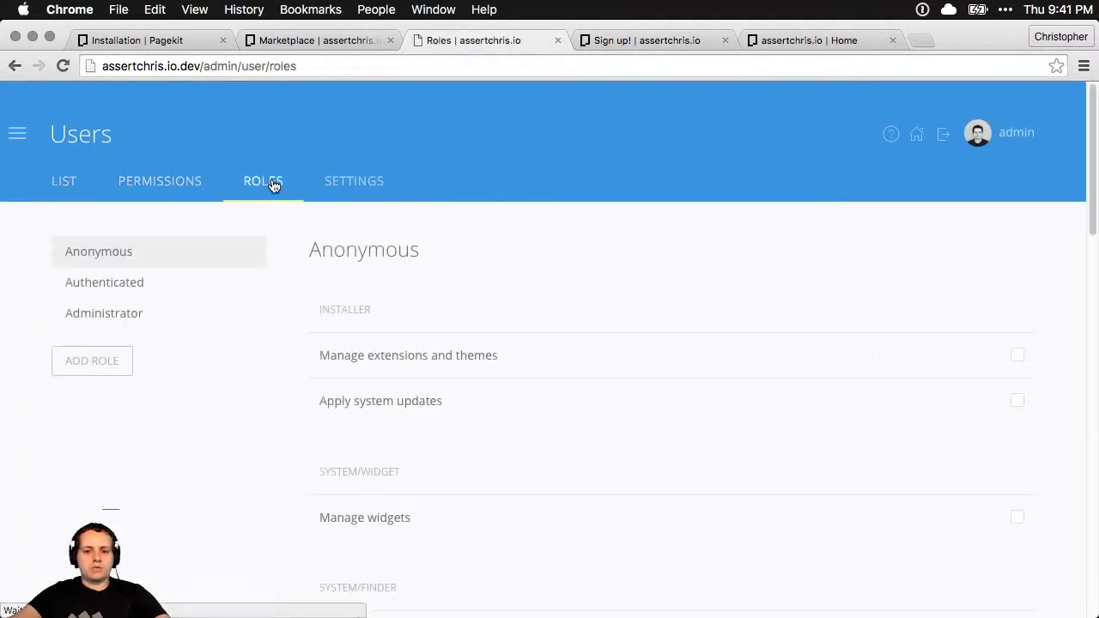
left_click(139, 314)
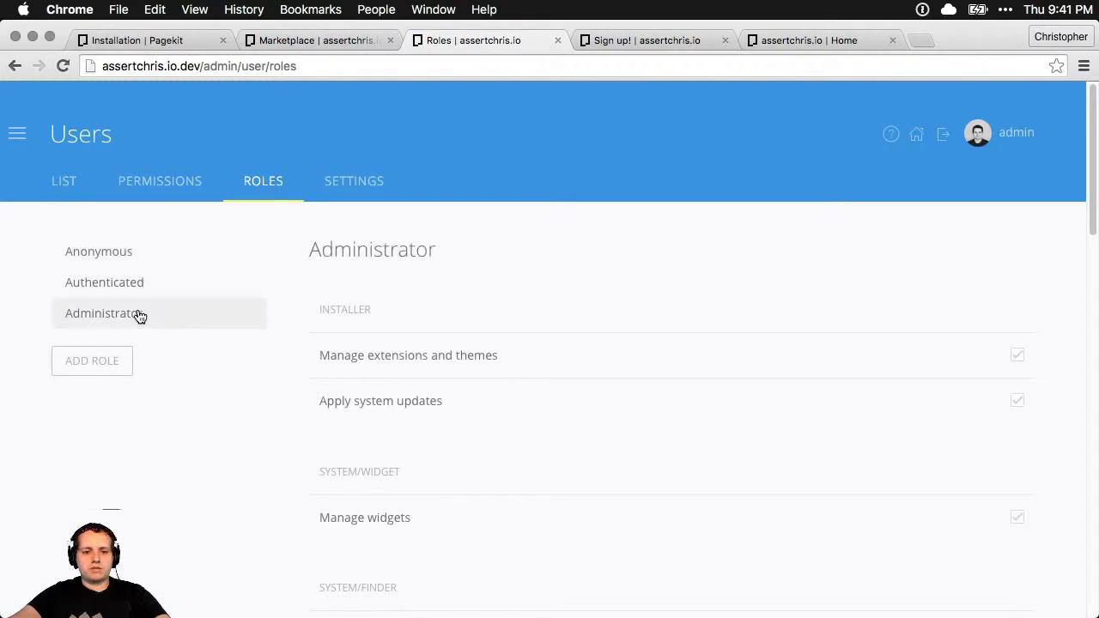
scroll(522, 317, "down", 10)
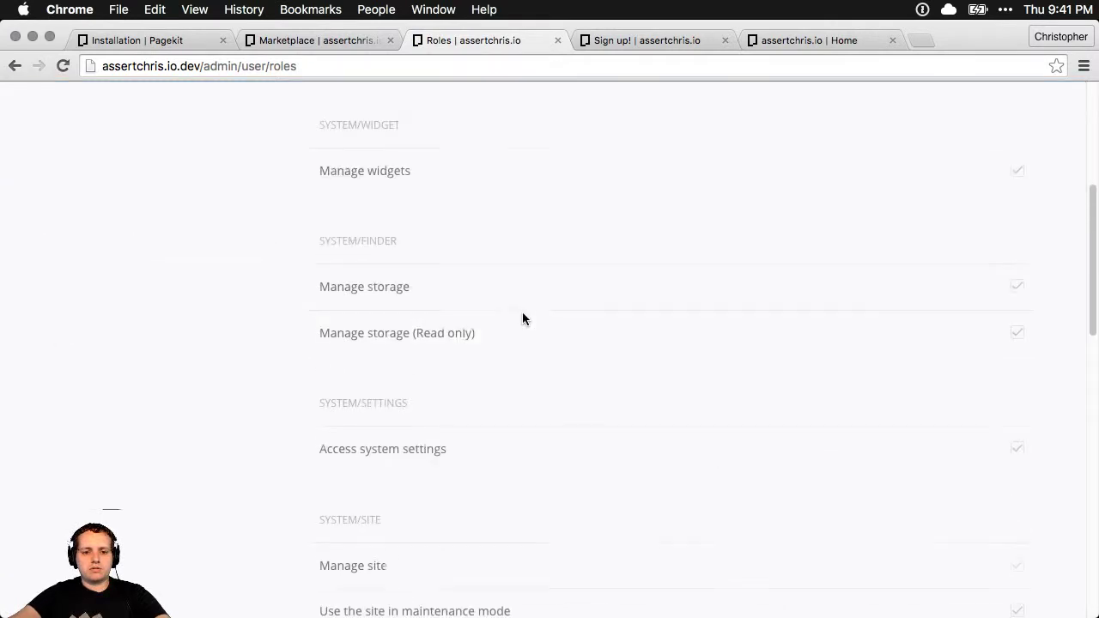
scroll(522, 312, "down", 10)
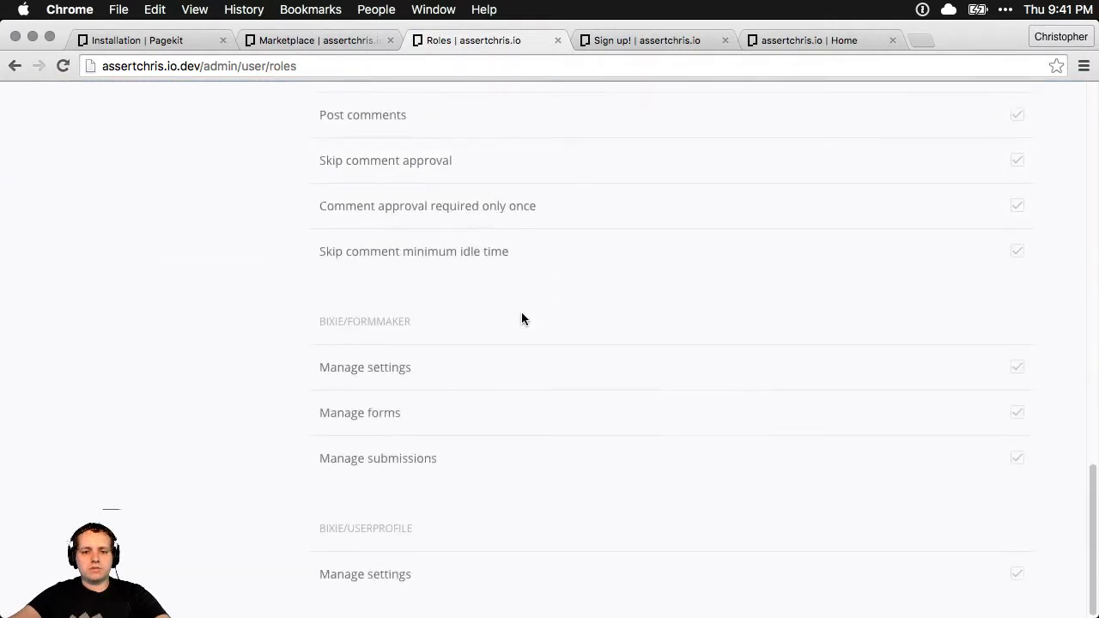
scroll(520, 317, "up", 20)
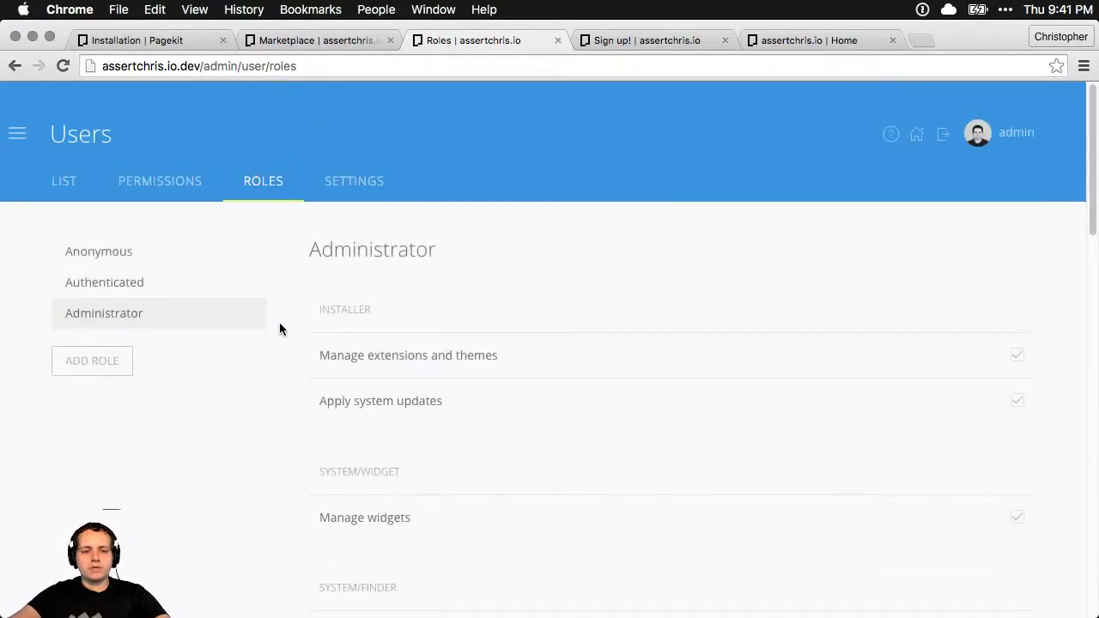
scroll(279, 322, "down", 20)
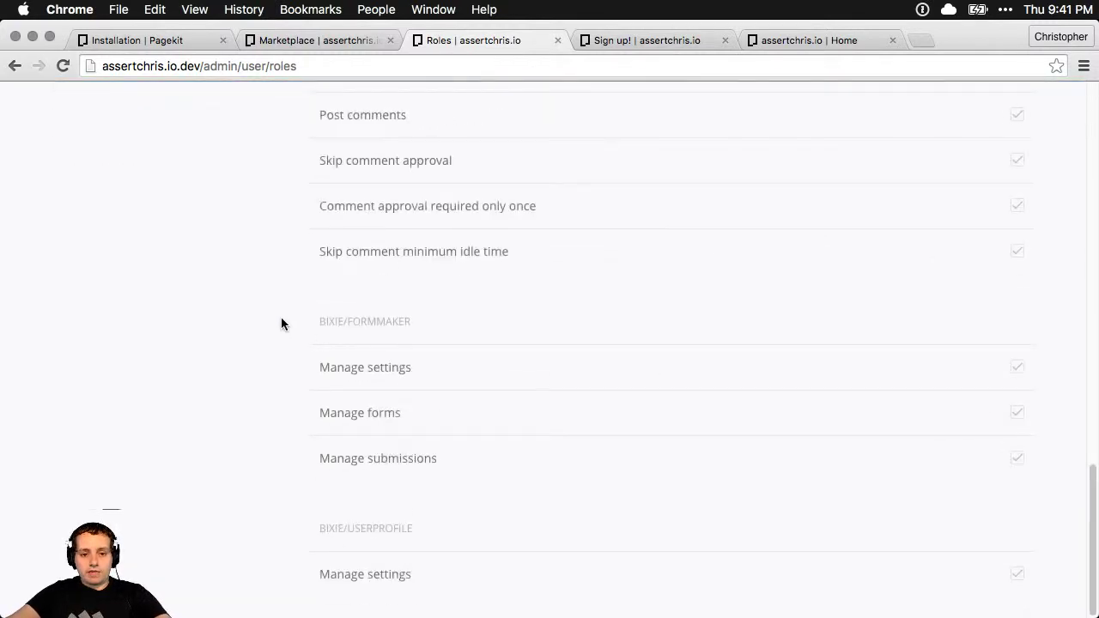
scroll(277, 325, "up", 20)
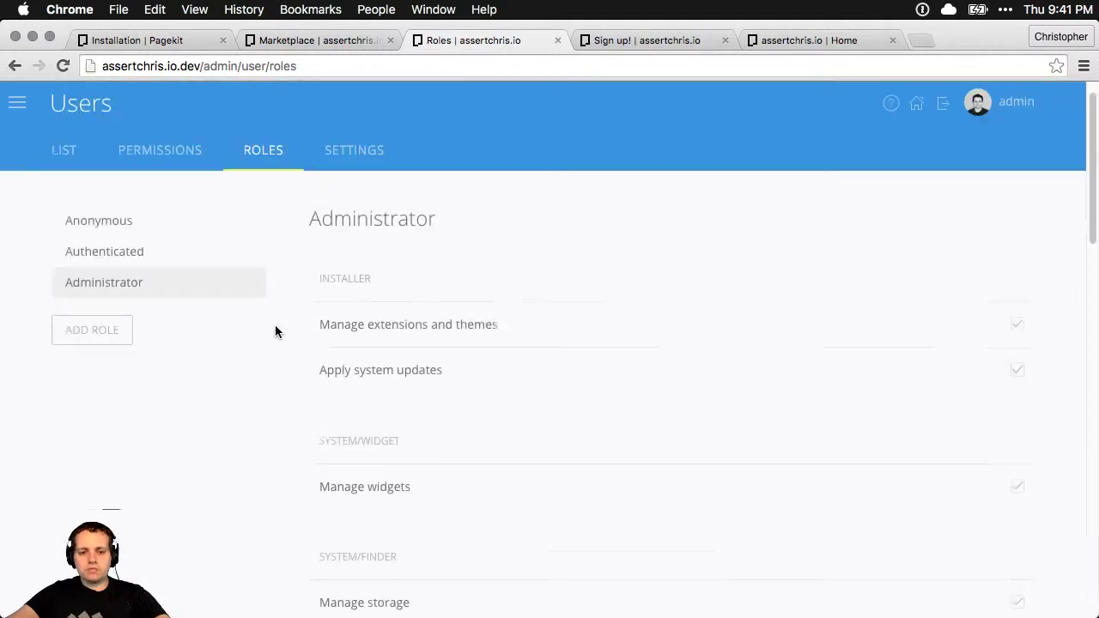
scroll(272, 325, "down", 20)
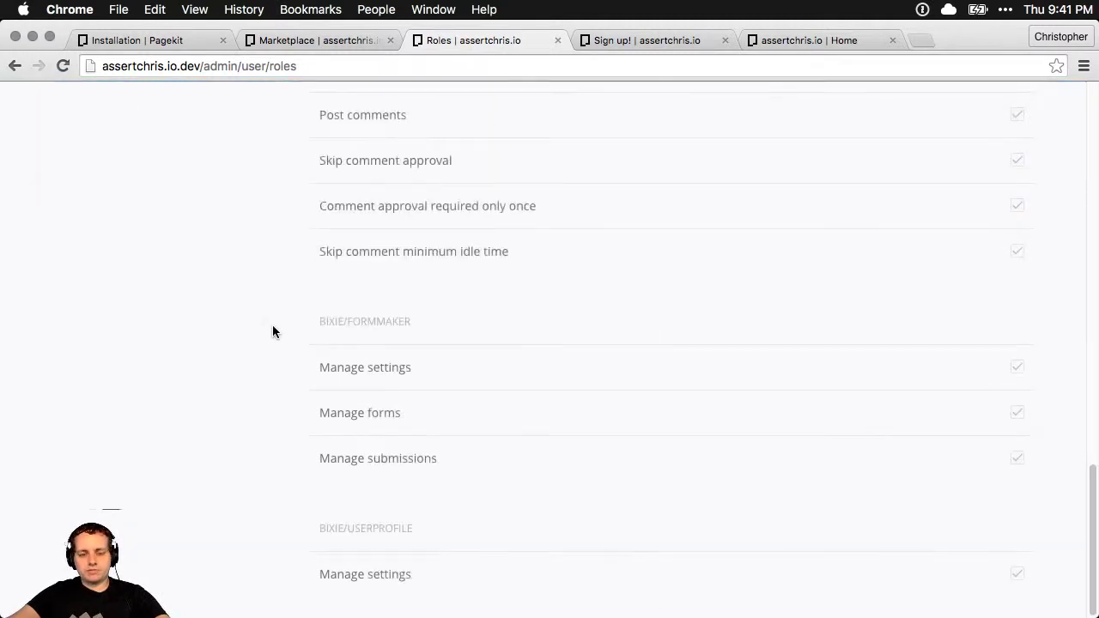
scroll(272, 324, "up", 20)
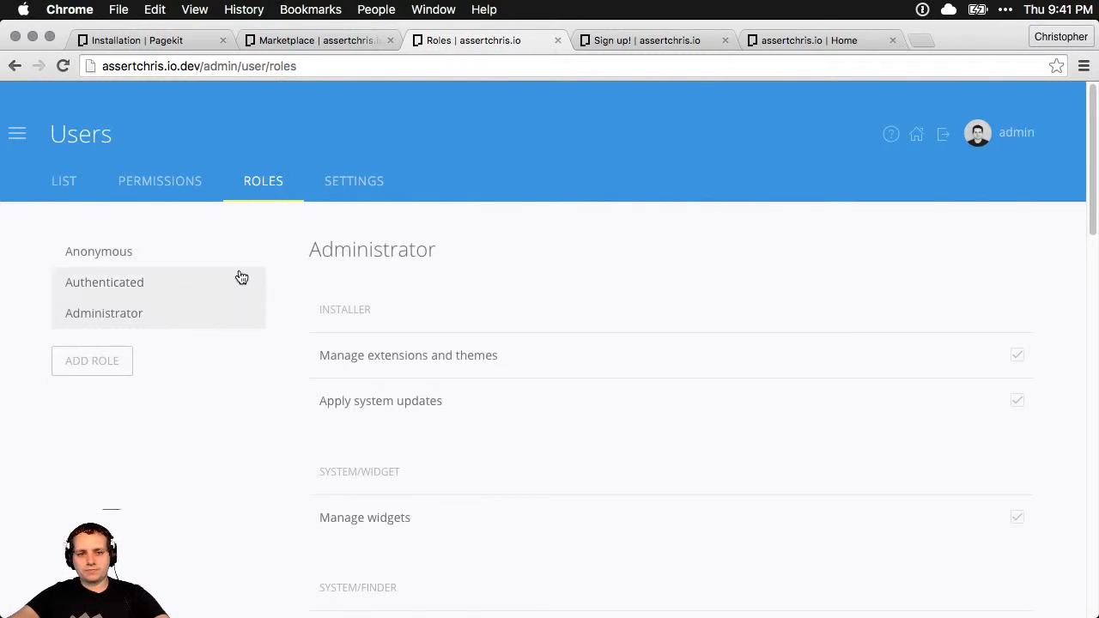
key("super+Tab")
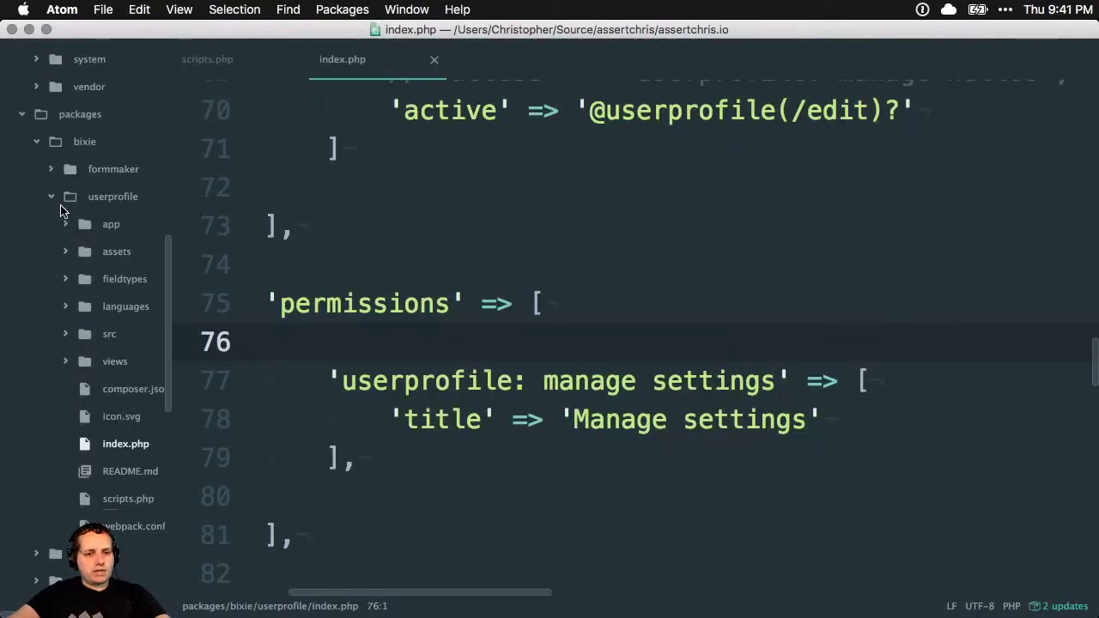
left_click(48, 200)
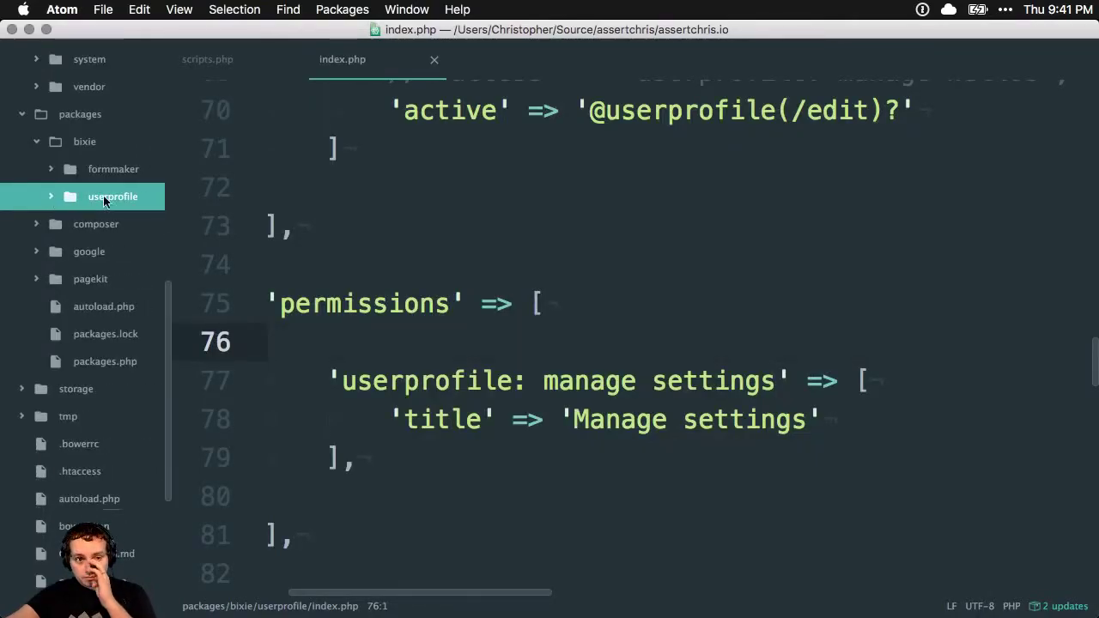
scroll(119, 208, "up", 3)
left_click(39, 367)
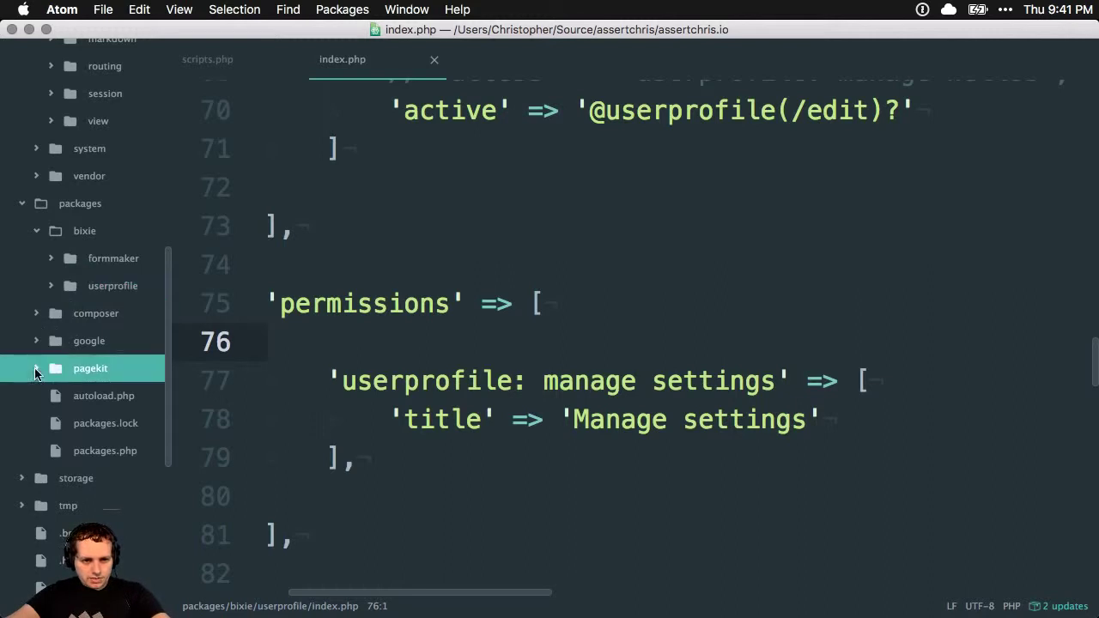
scroll(99, 359, "down", 5)
left_click(51, 275)
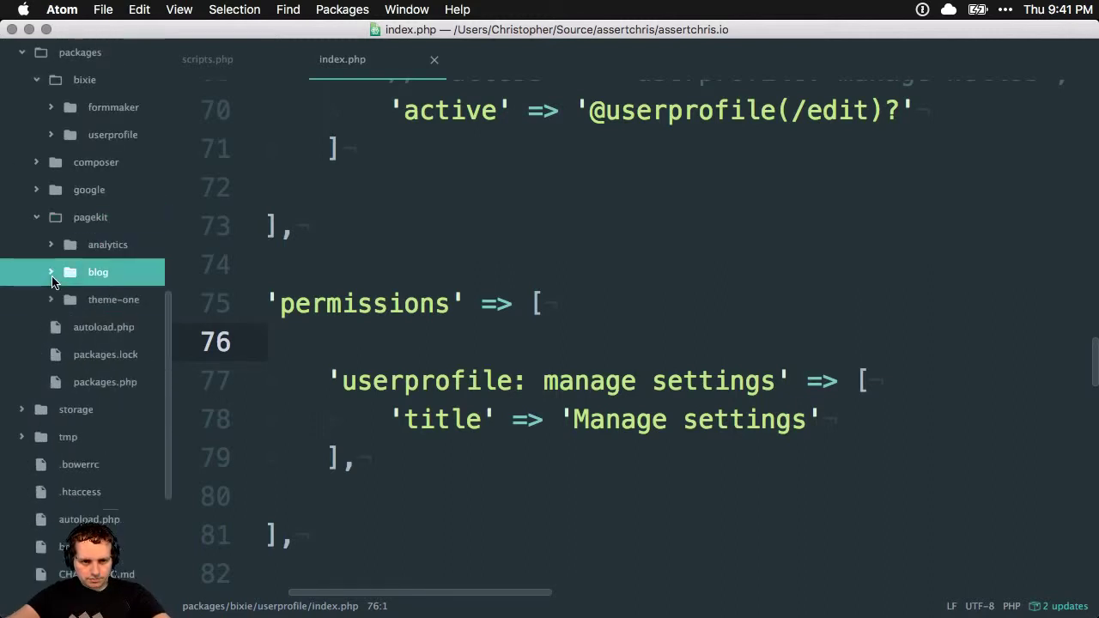
scroll(51, 296, "up", 15)
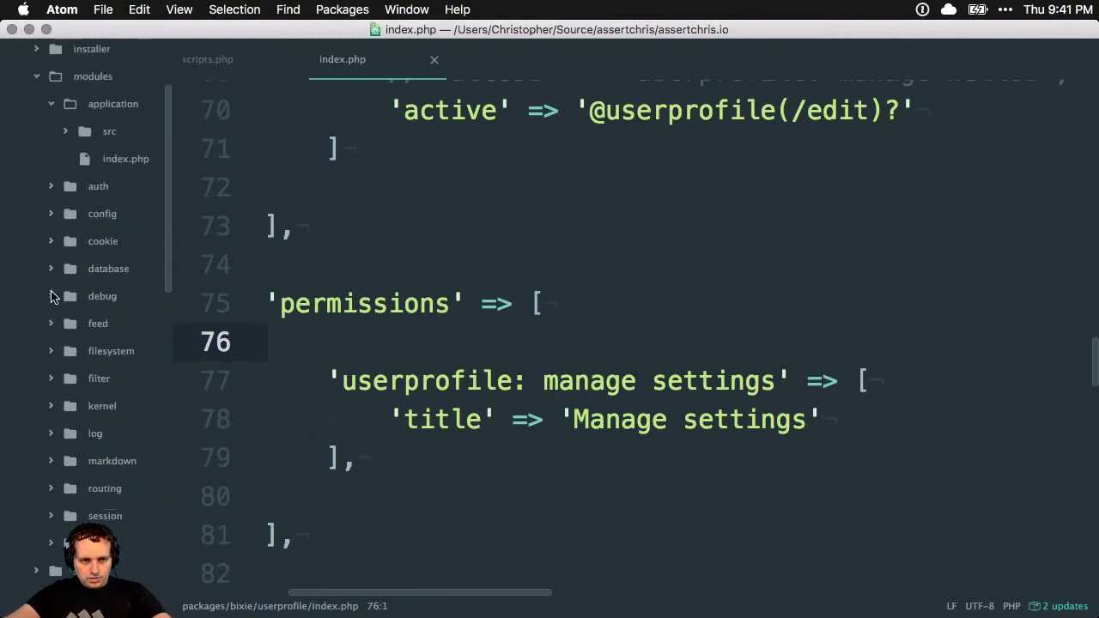
scroll(48, 214, "up", 5)
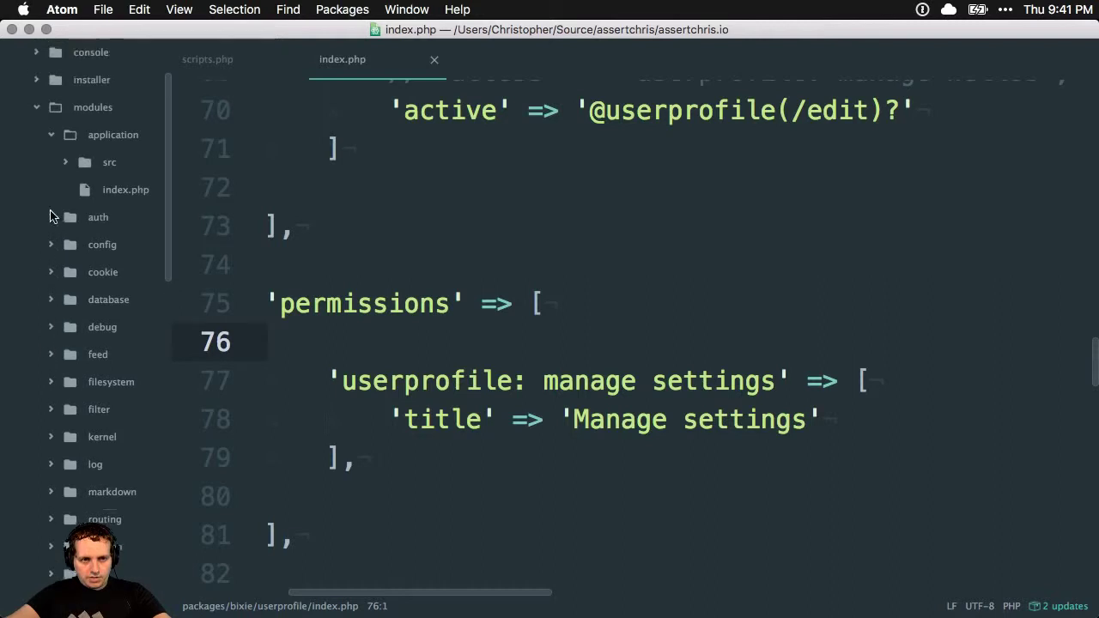
left_click(39, 205)
left_click(38, 206)
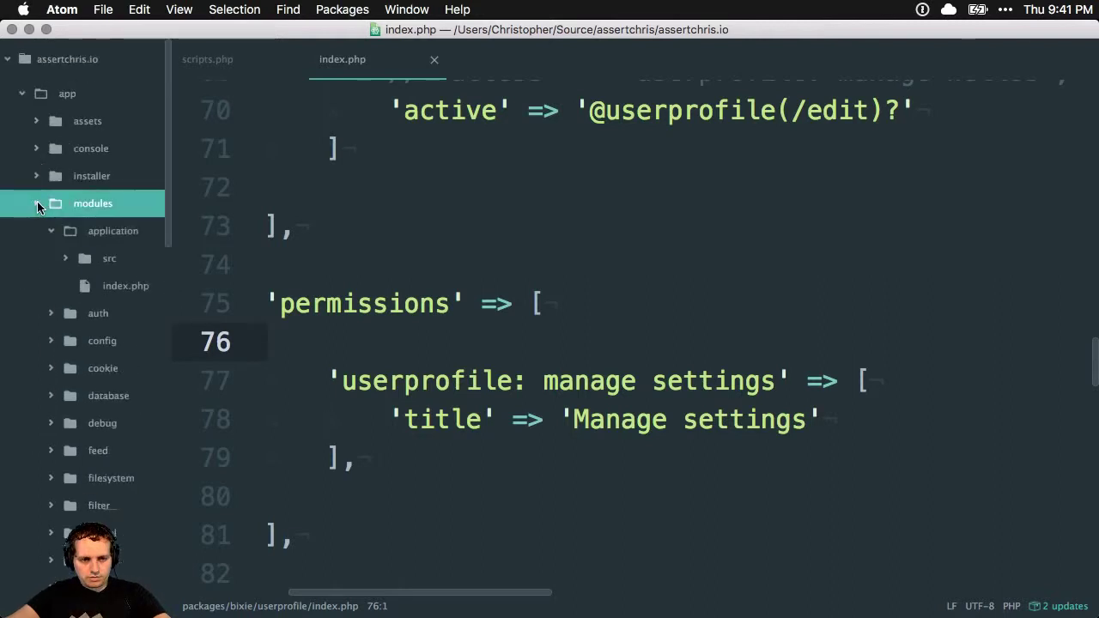
left_click(51, 231)
left_click(51, 259)
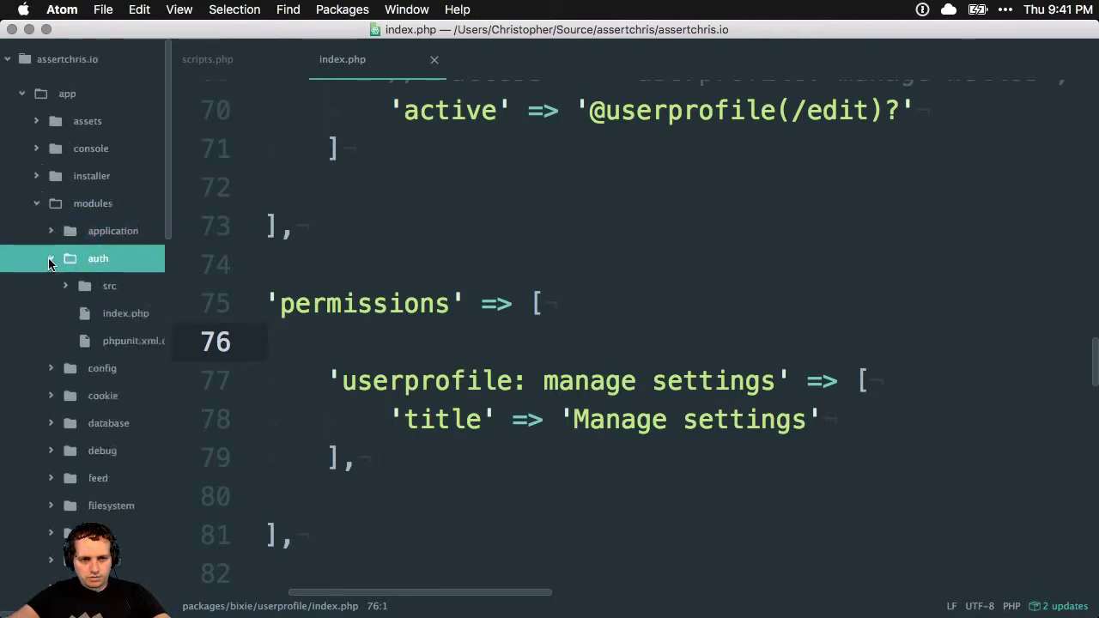
left_click(67, 287)
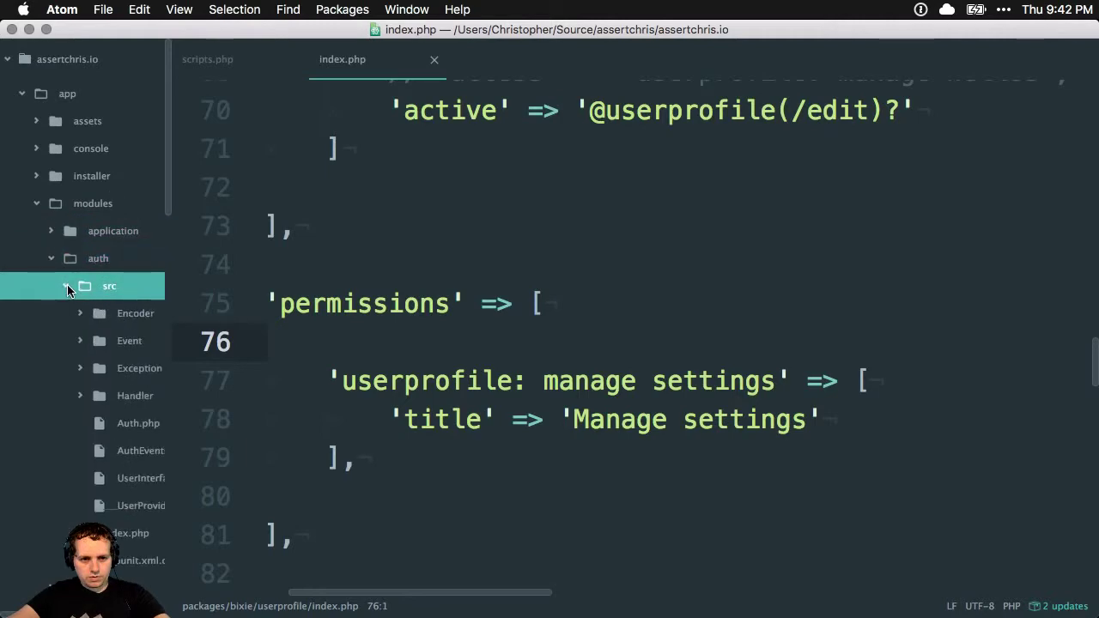
left_click(67, 286)
left_click(119, 314)
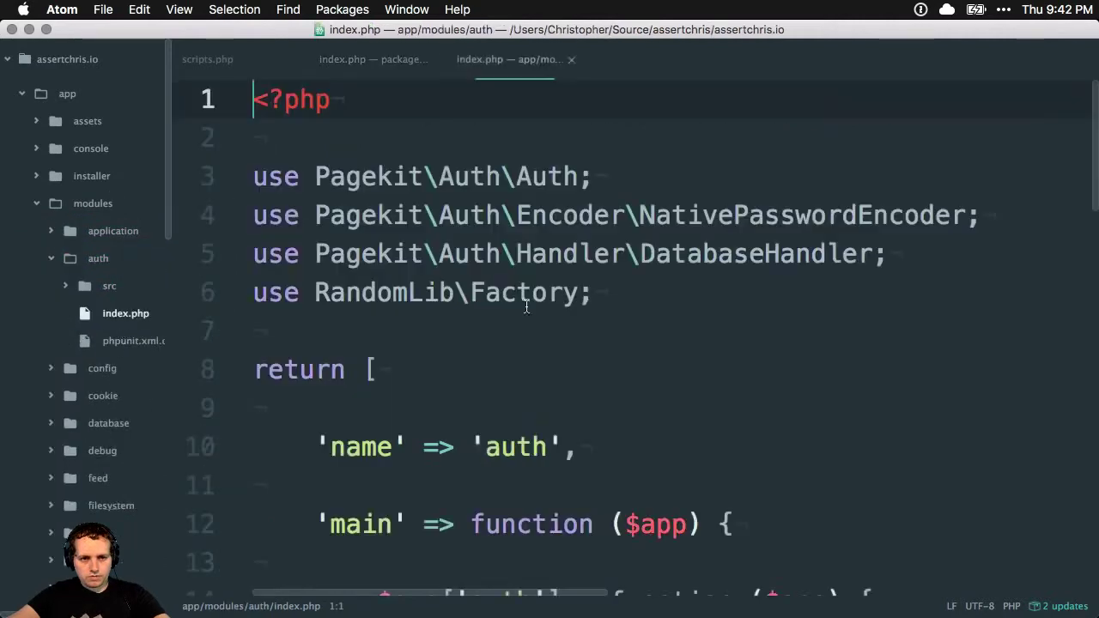
scroll(545, 279, "down", 5)
scroll(546, 280, "down", 6)
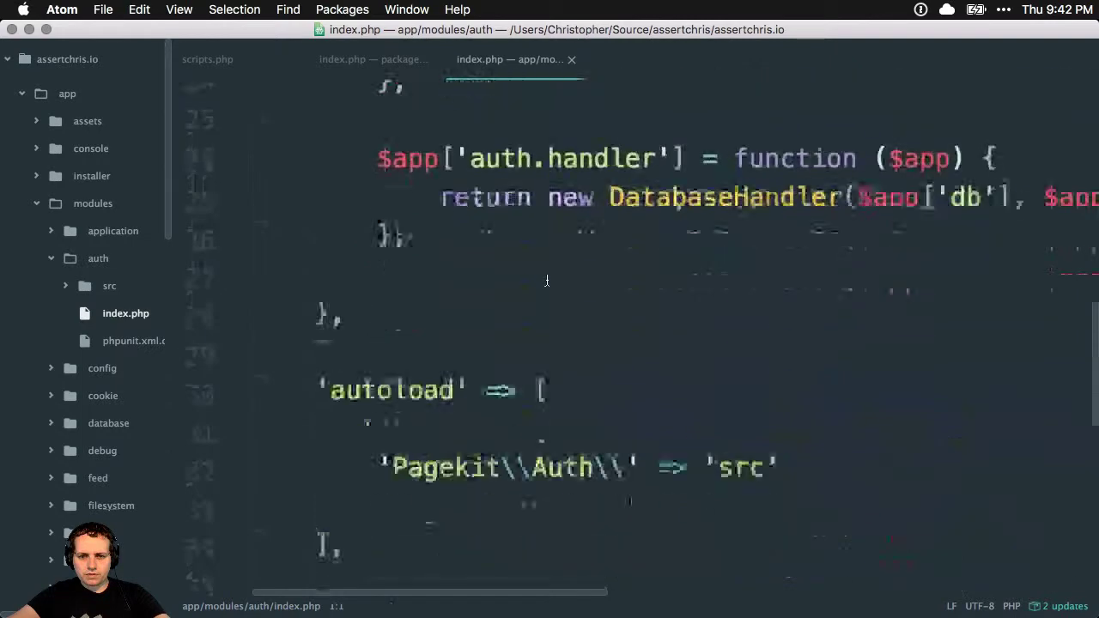
scroll(546, 280, "up", 10)
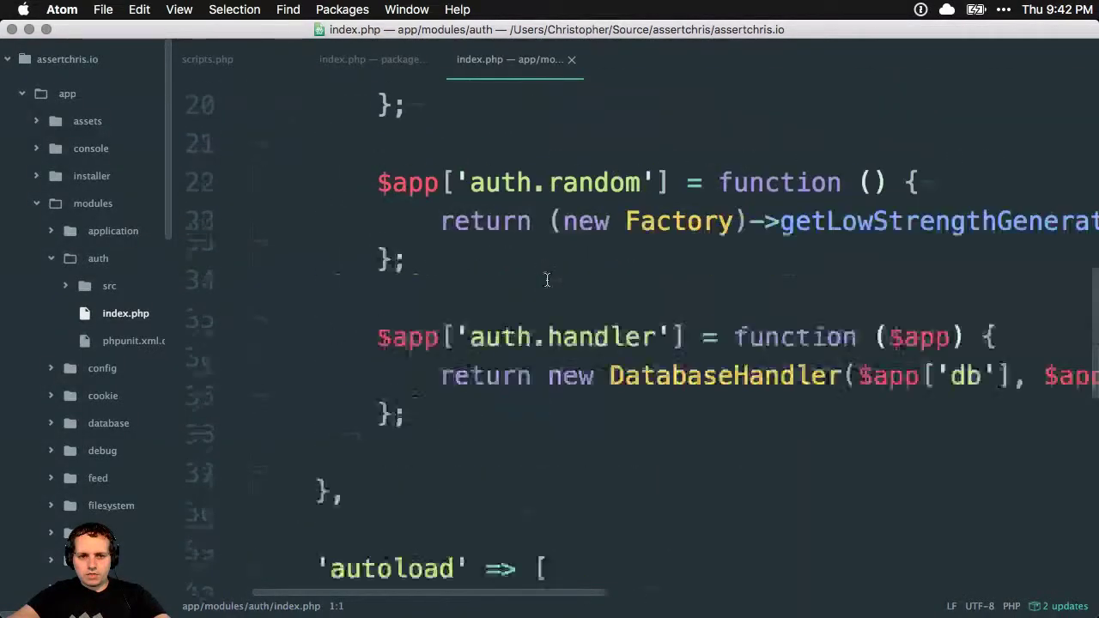
key("super+w")
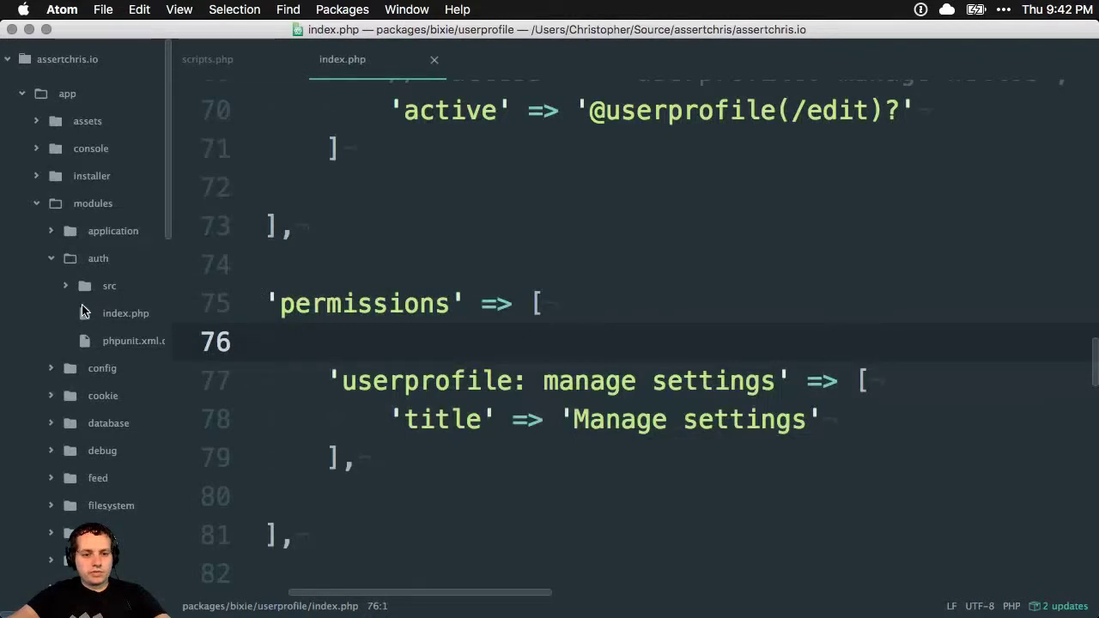
Expand app/system in the tree view and open its app.php and index.php files
scroll(82, 310, "down", 5)
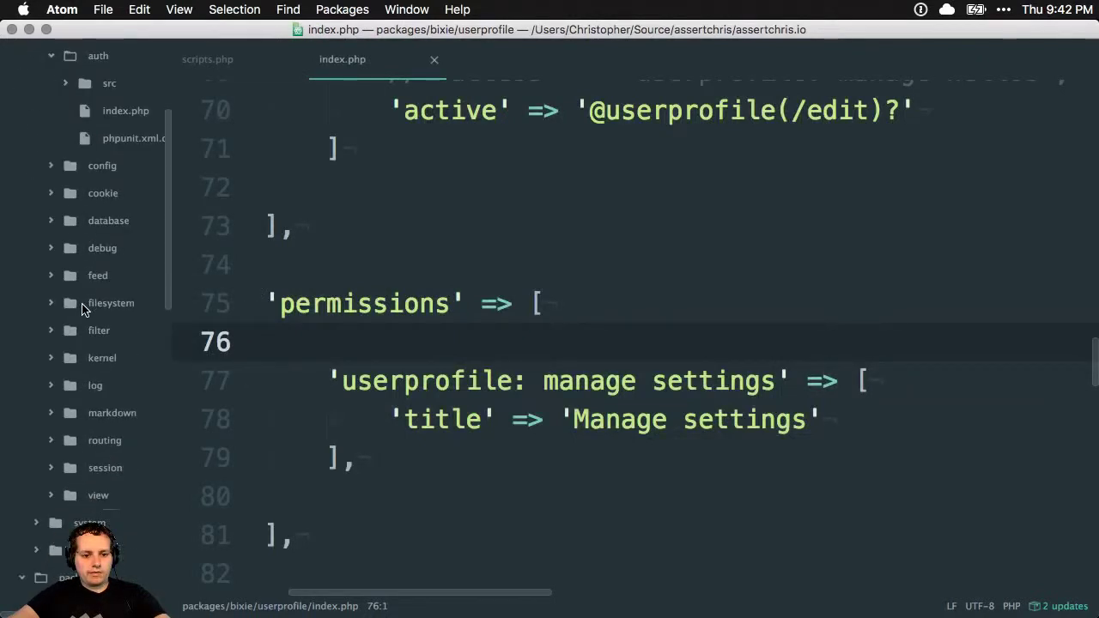
left_click(81, 522)
scroll(80, 493, "down", 9)
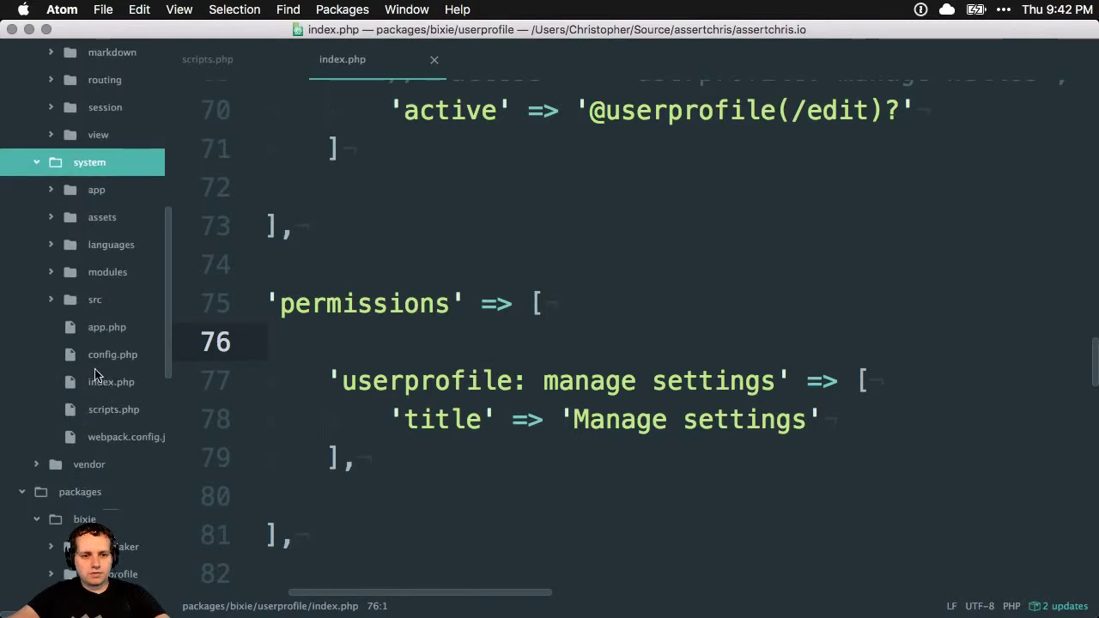
left_click(55, 197)
left_click(55, 196)
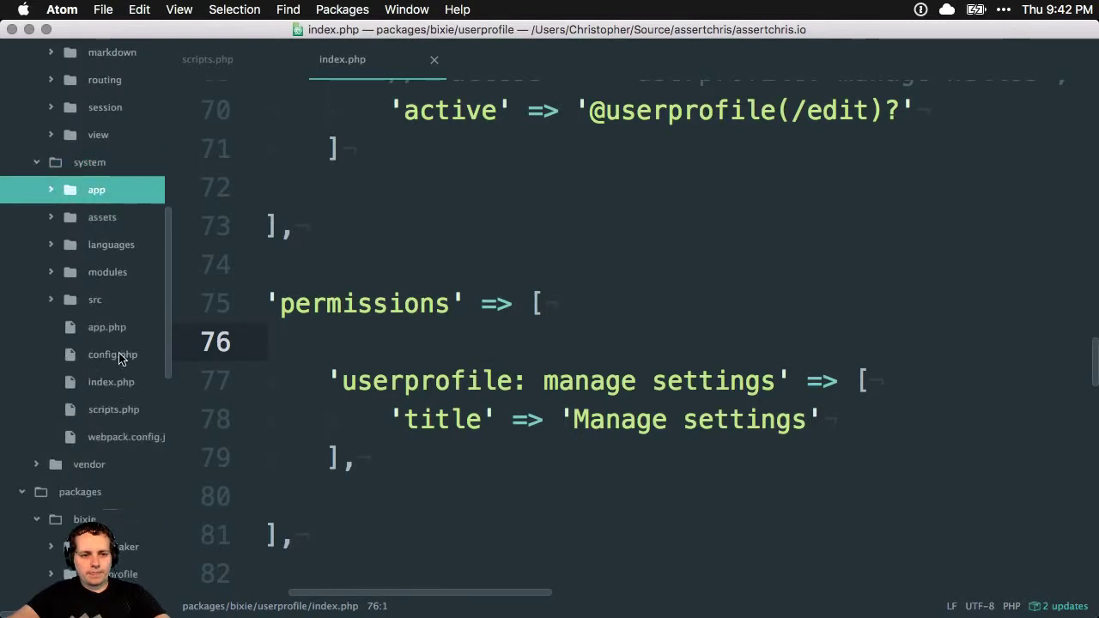
left_click(108, 329)
left_click(113, 378)
Scroll through the system index.php and bring up the editor tab's context menu
scroll(661, 362, "down", 6)
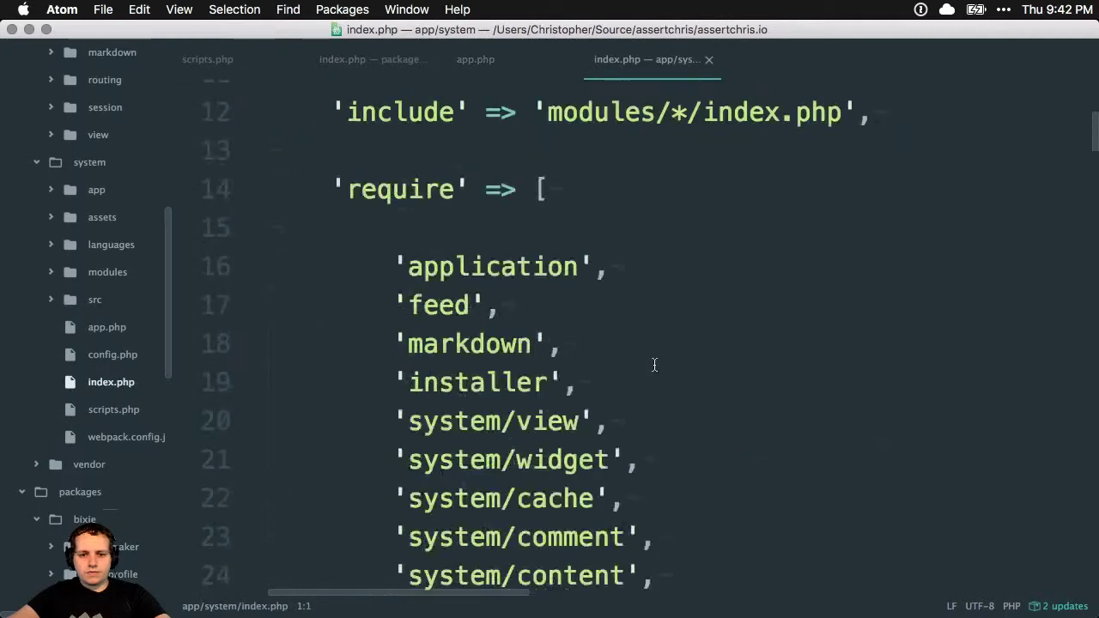
scroll(654, 364, "down", 9)
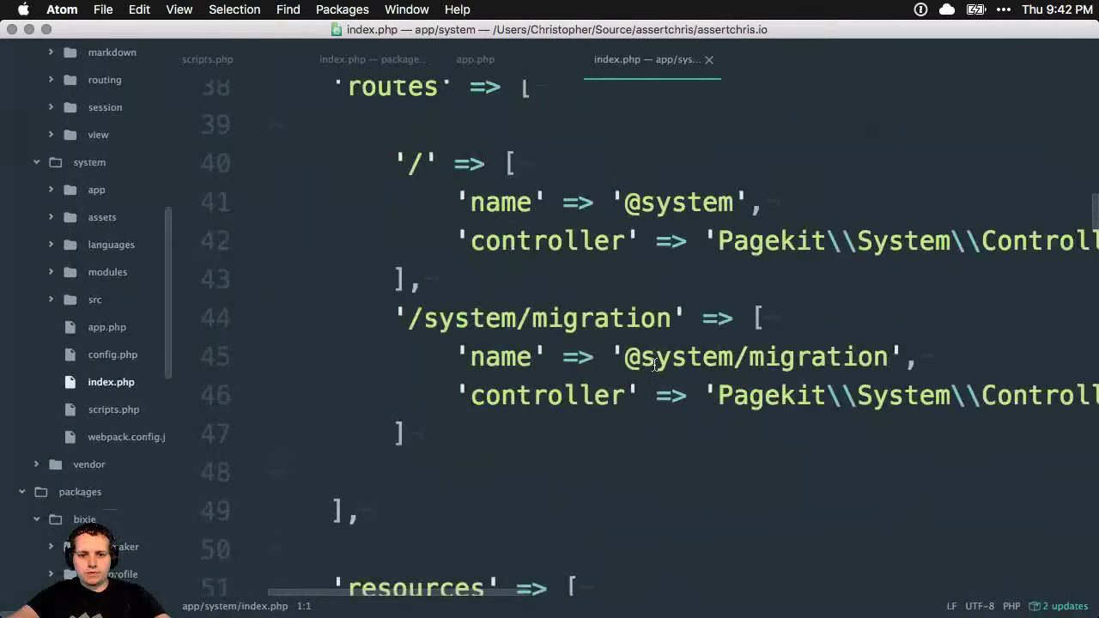
scroll(655, 364, "down", 10)
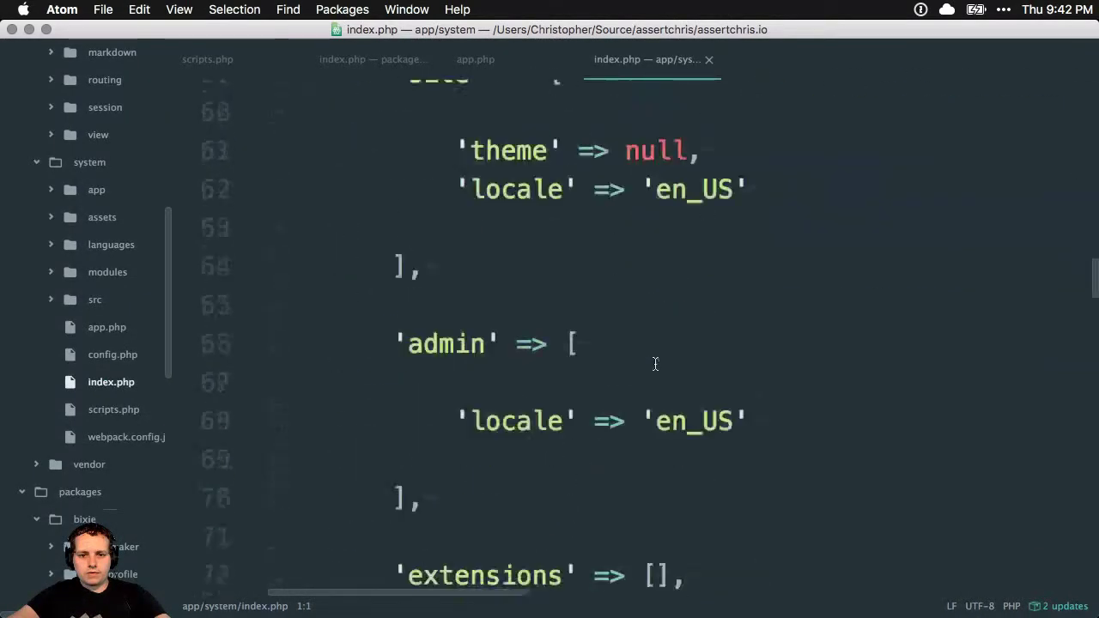
right_click(488, 59)
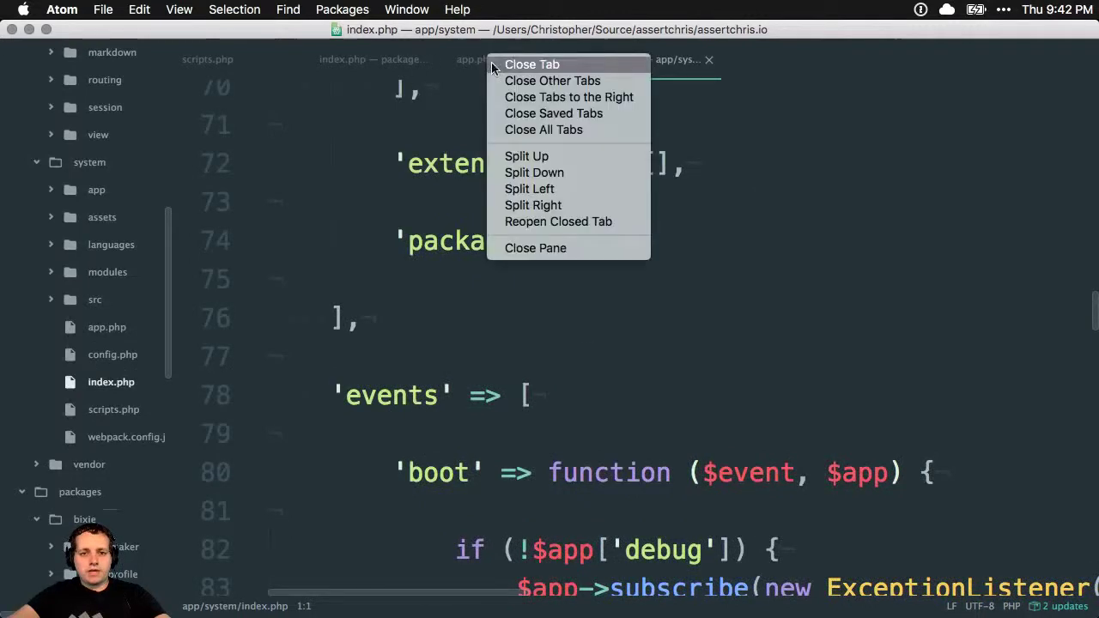
Close all Atom tabs, widen the tree view, collapse the auth and system folders, and return to Chrome
left_click(556, 131)
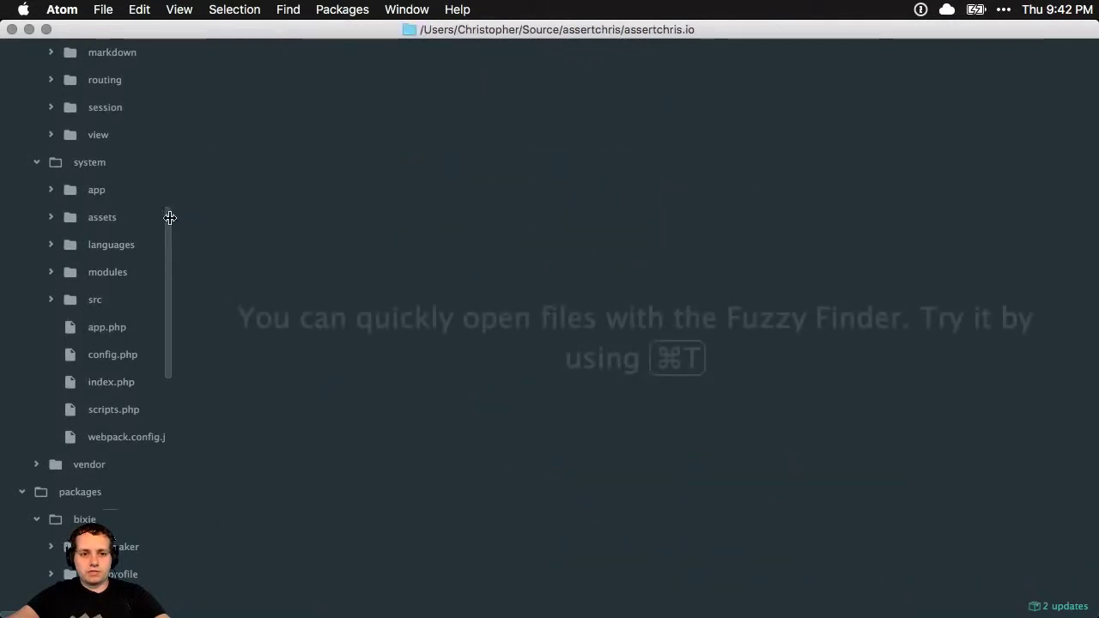
left_click_drag(170, 217, 243, 220)
scroll(160, 248, "up", 6)
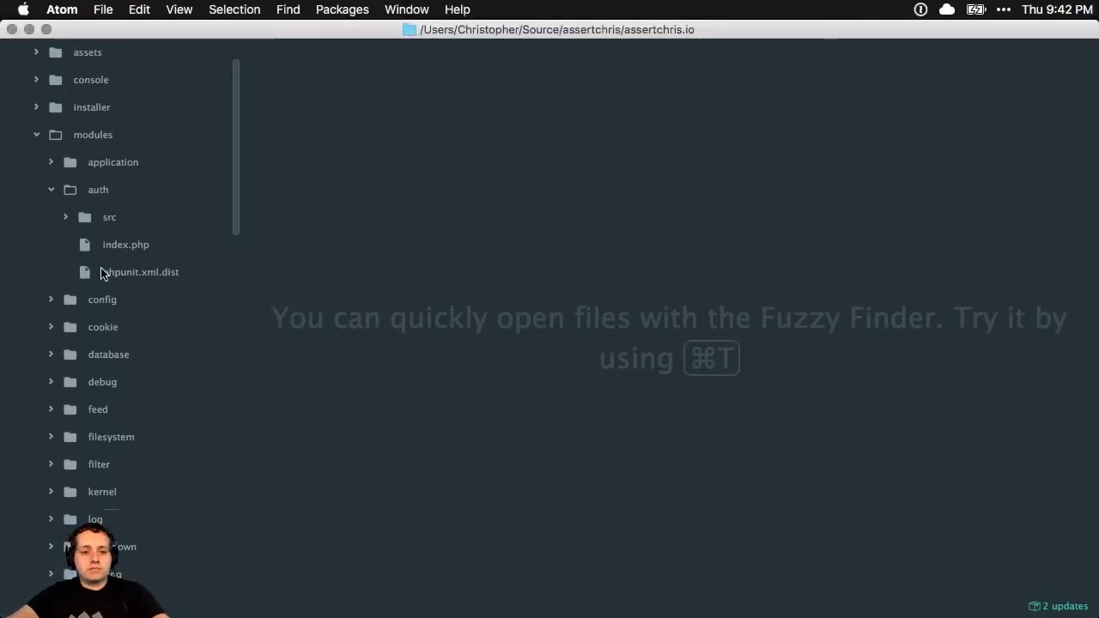
left_click(50, 197)
scroll(142, 300, "down", 5)
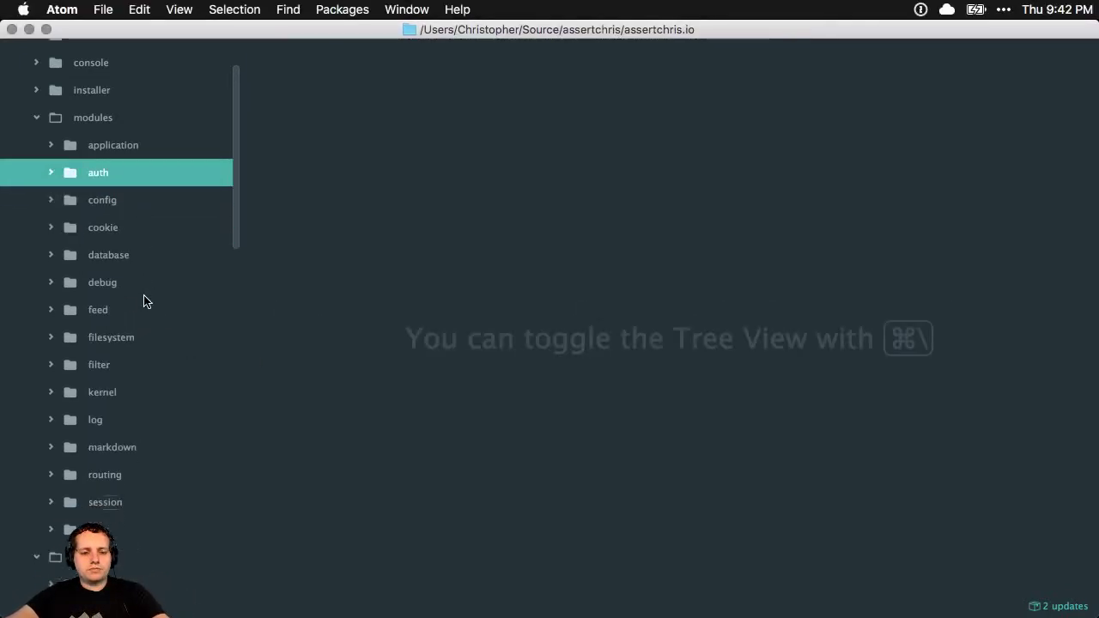
scroll(143, 301, "down", 2)
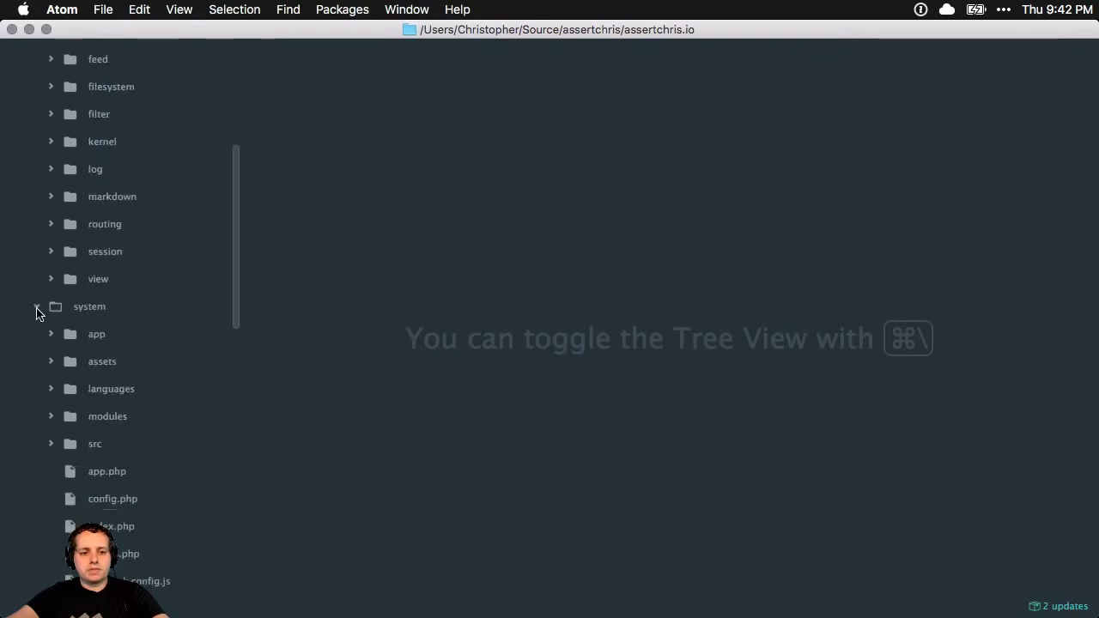
left_click(37, 308)
key("super+Tab")
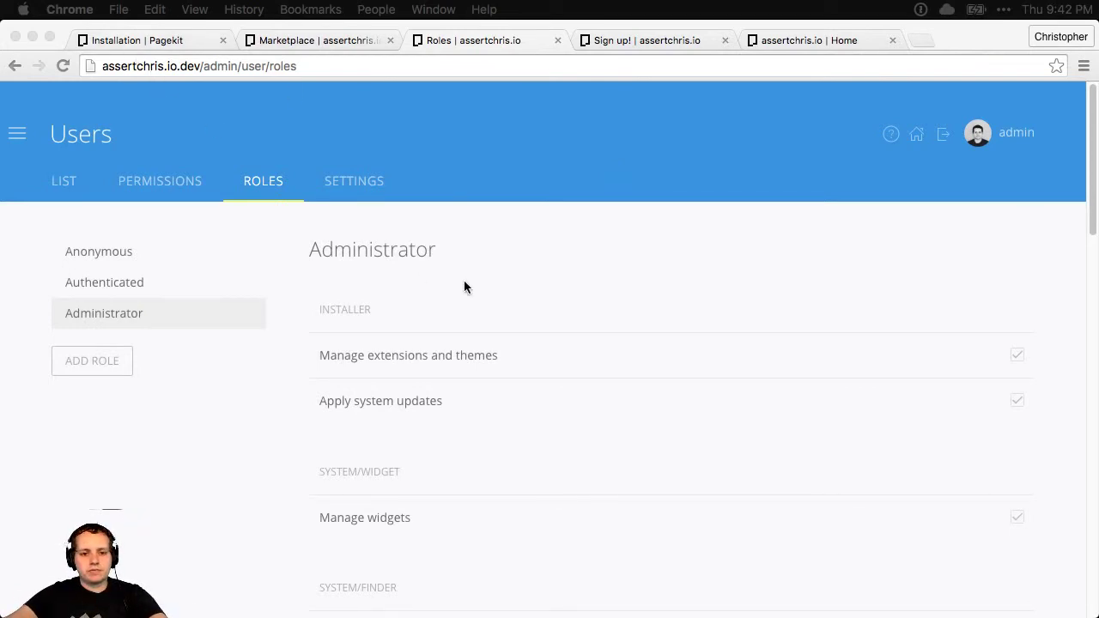
scroll(441, 298, "down", 1)
scroll(446, 292, "down", 20)
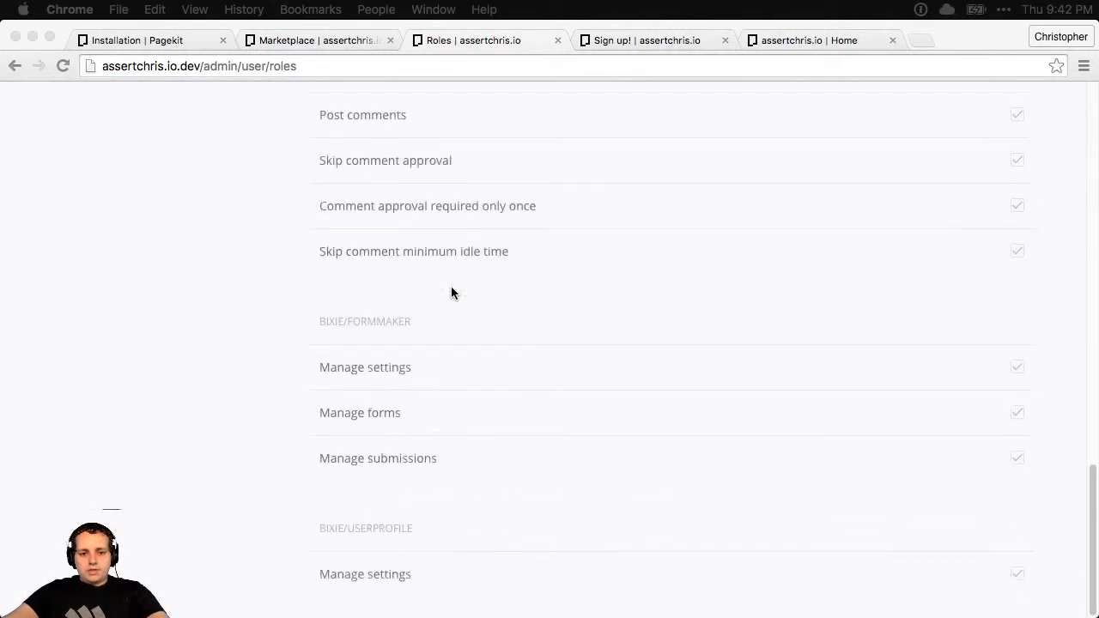
scroll(451, 286, "up", 20)
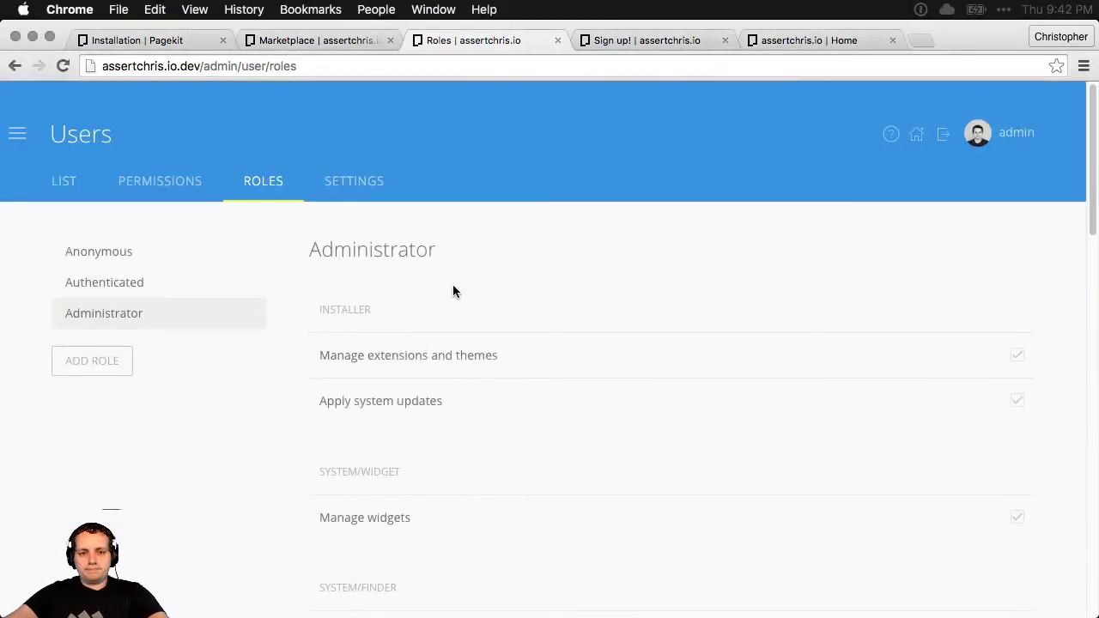